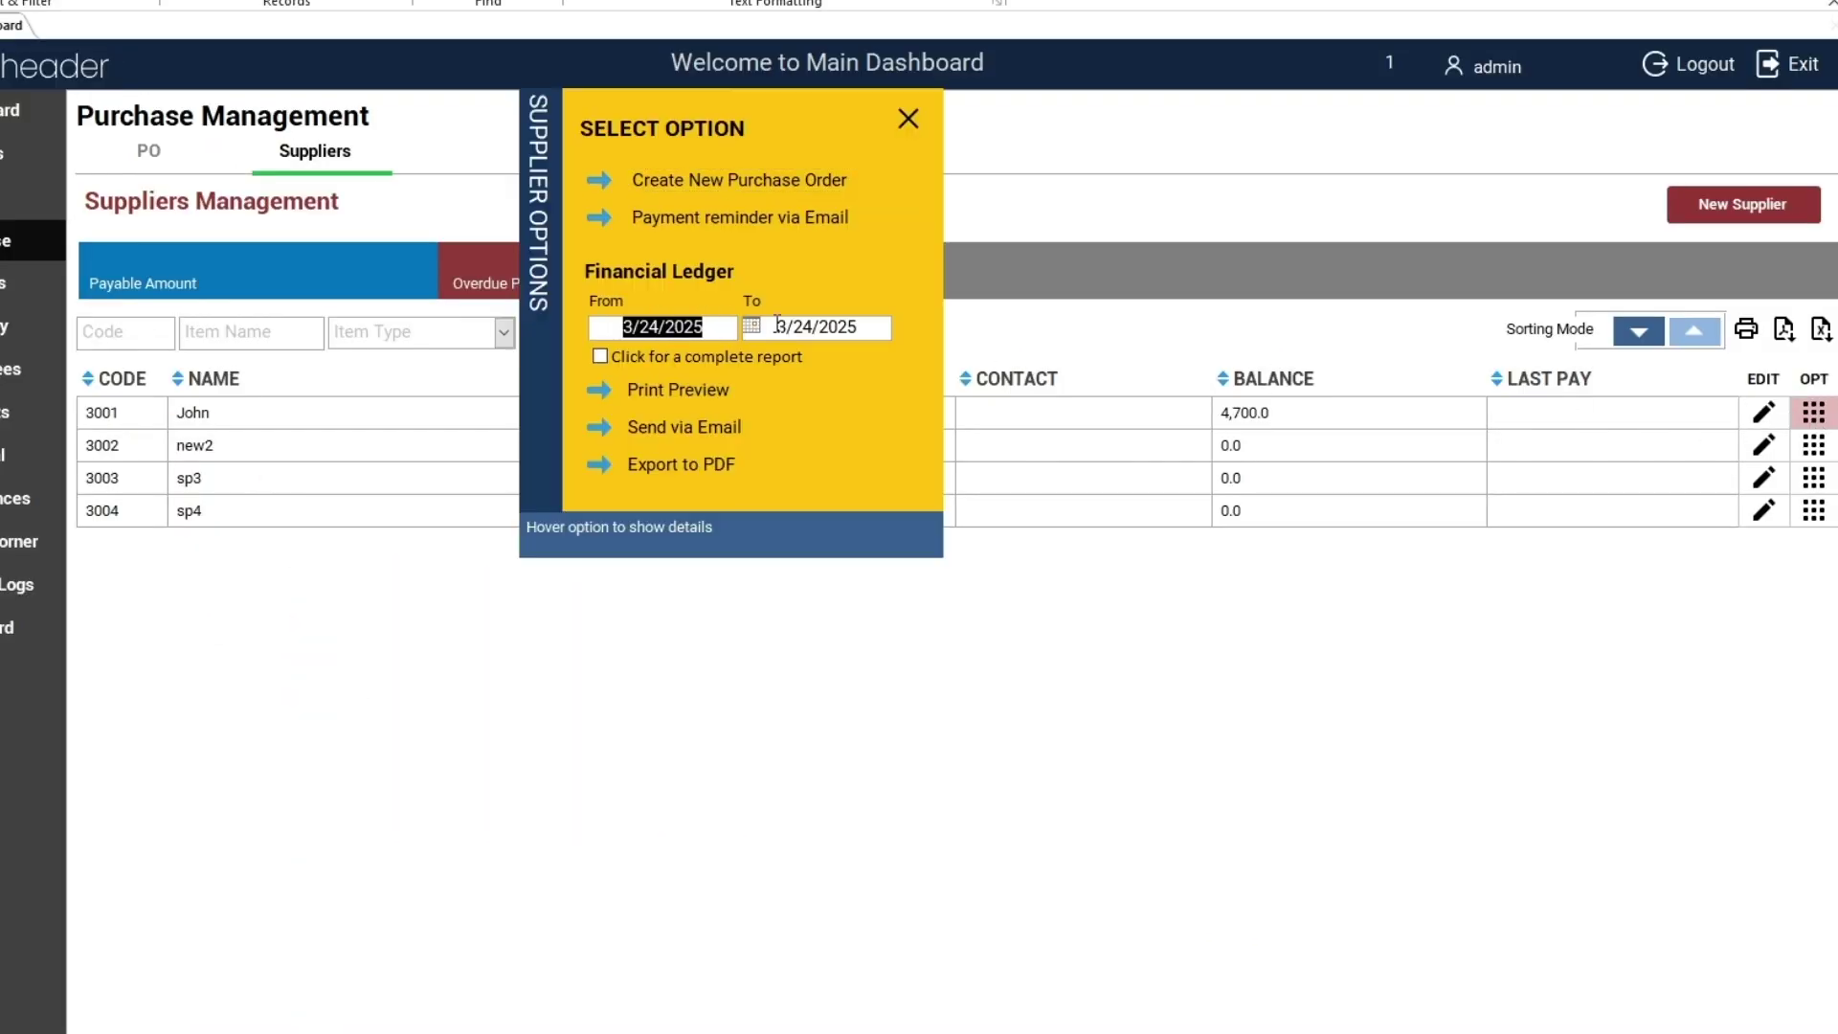
# Preview John's statement of account from 13 March 2025 to 24 March 2025, then close the preview
pyautogui.click(756, 332)
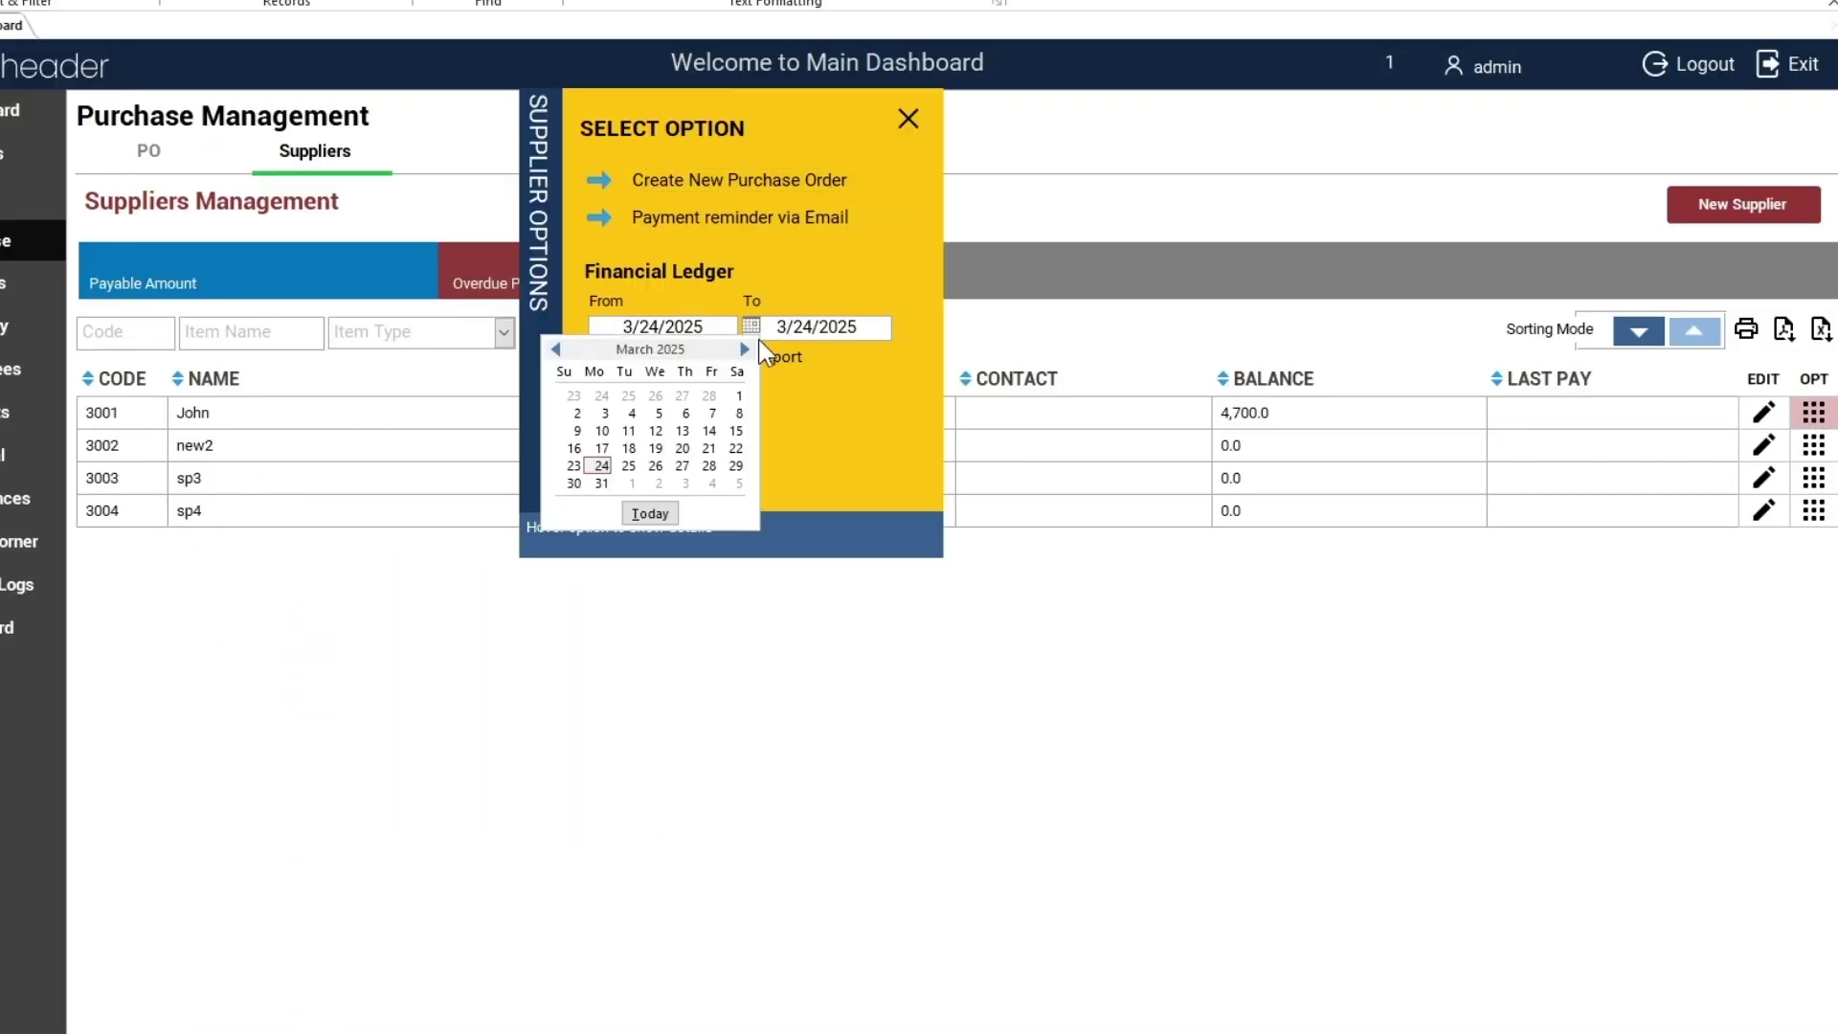
pyautogui.click(682, 430)
pyautogui.click(738, 354)
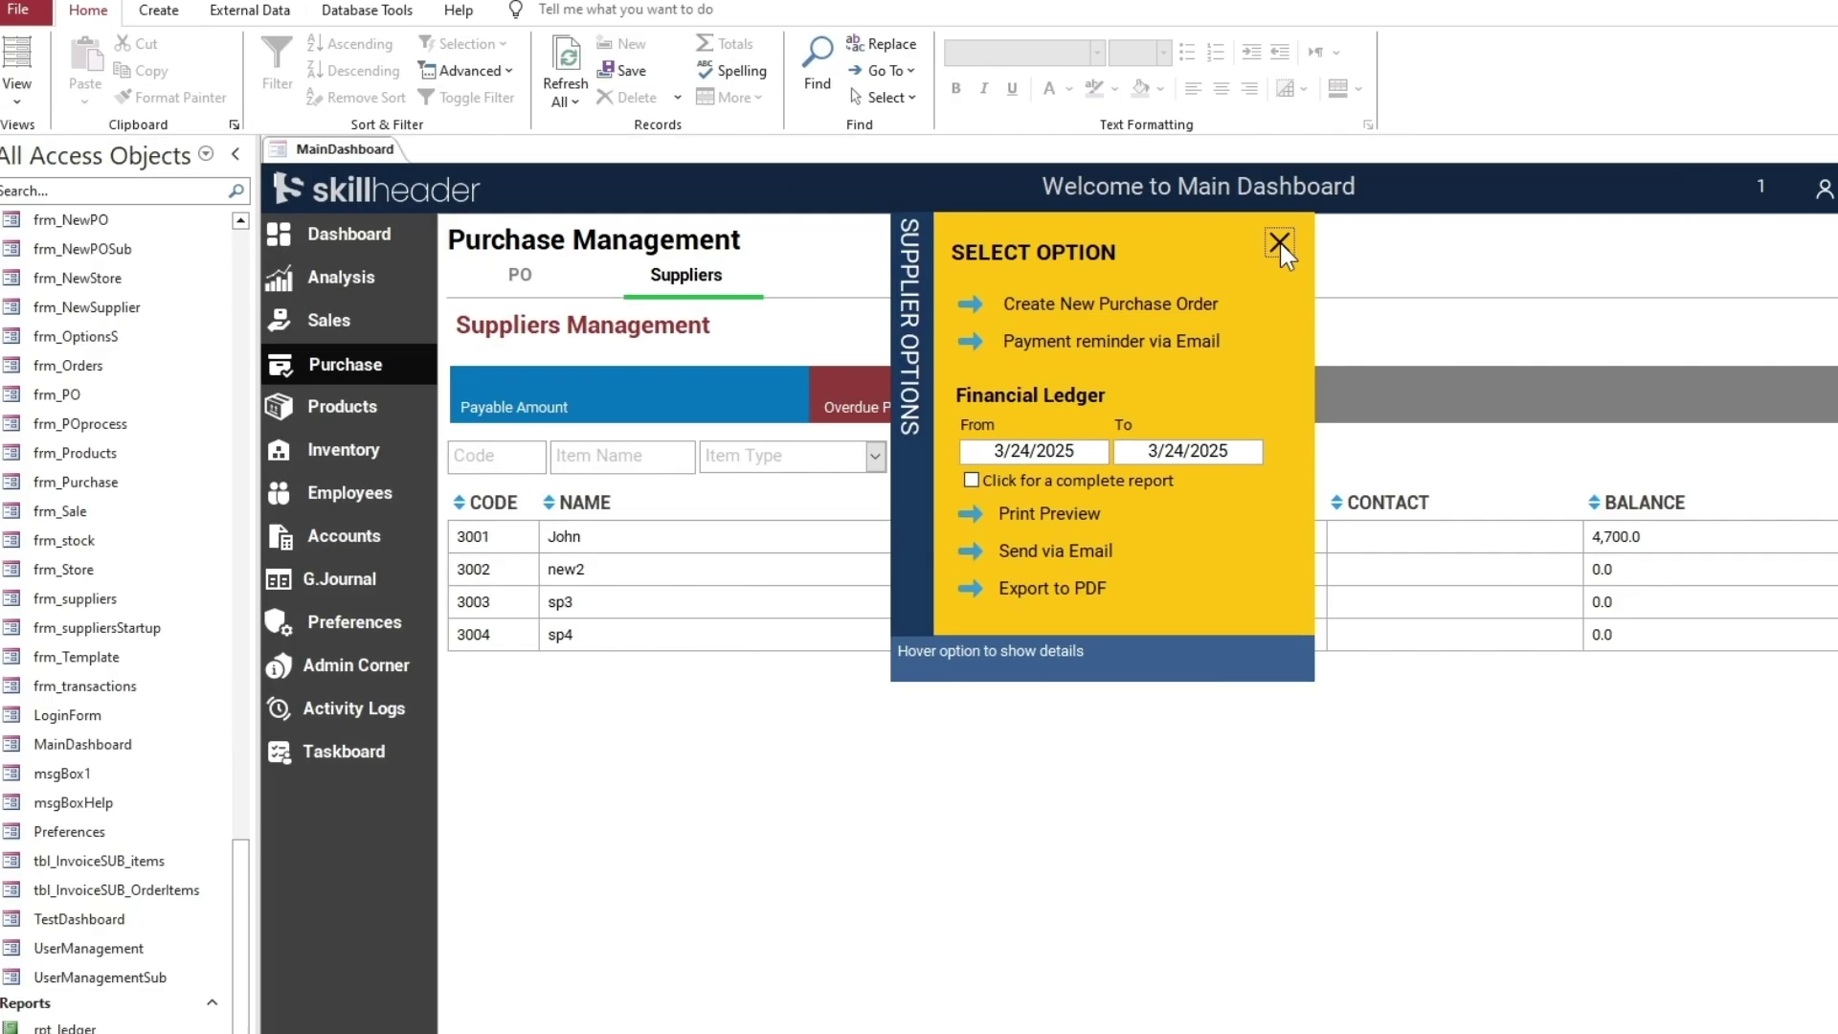
pyautogui.click(1279, 242)
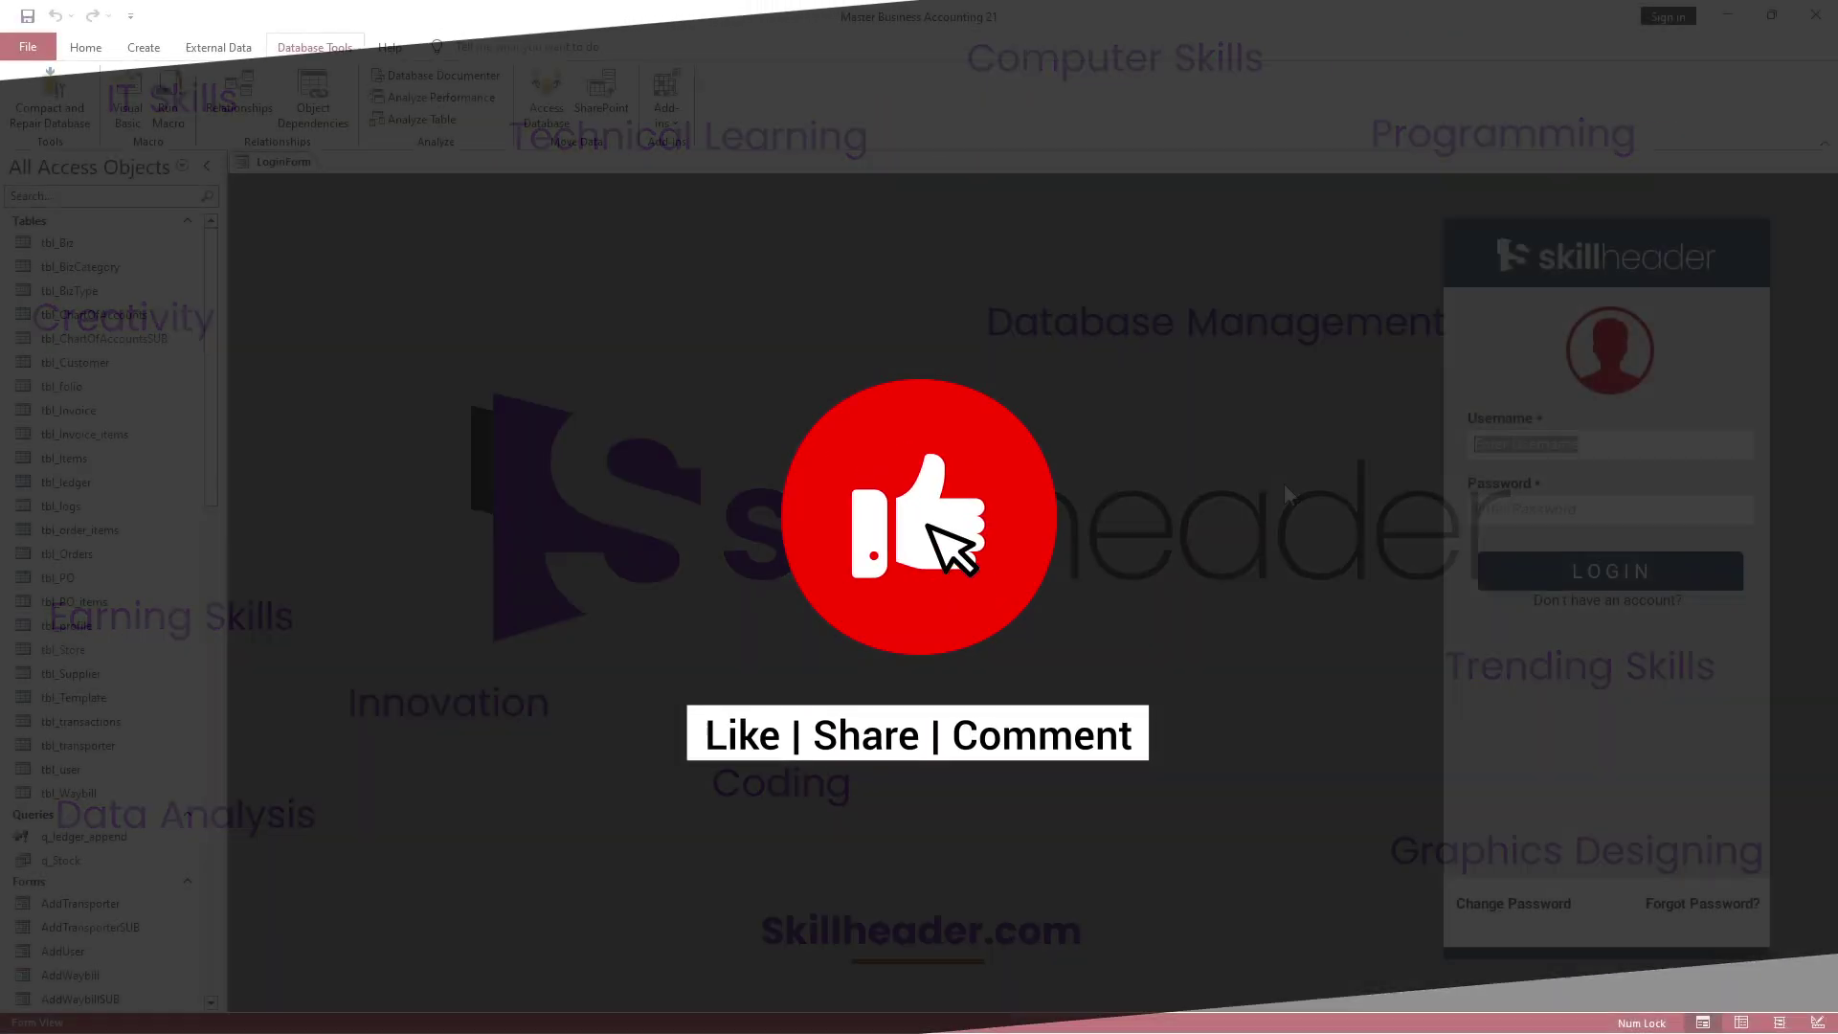
# Log in with the username and password and open the General Journal folio list
pyautogui.write('min')
pyautogui.press('Tab')
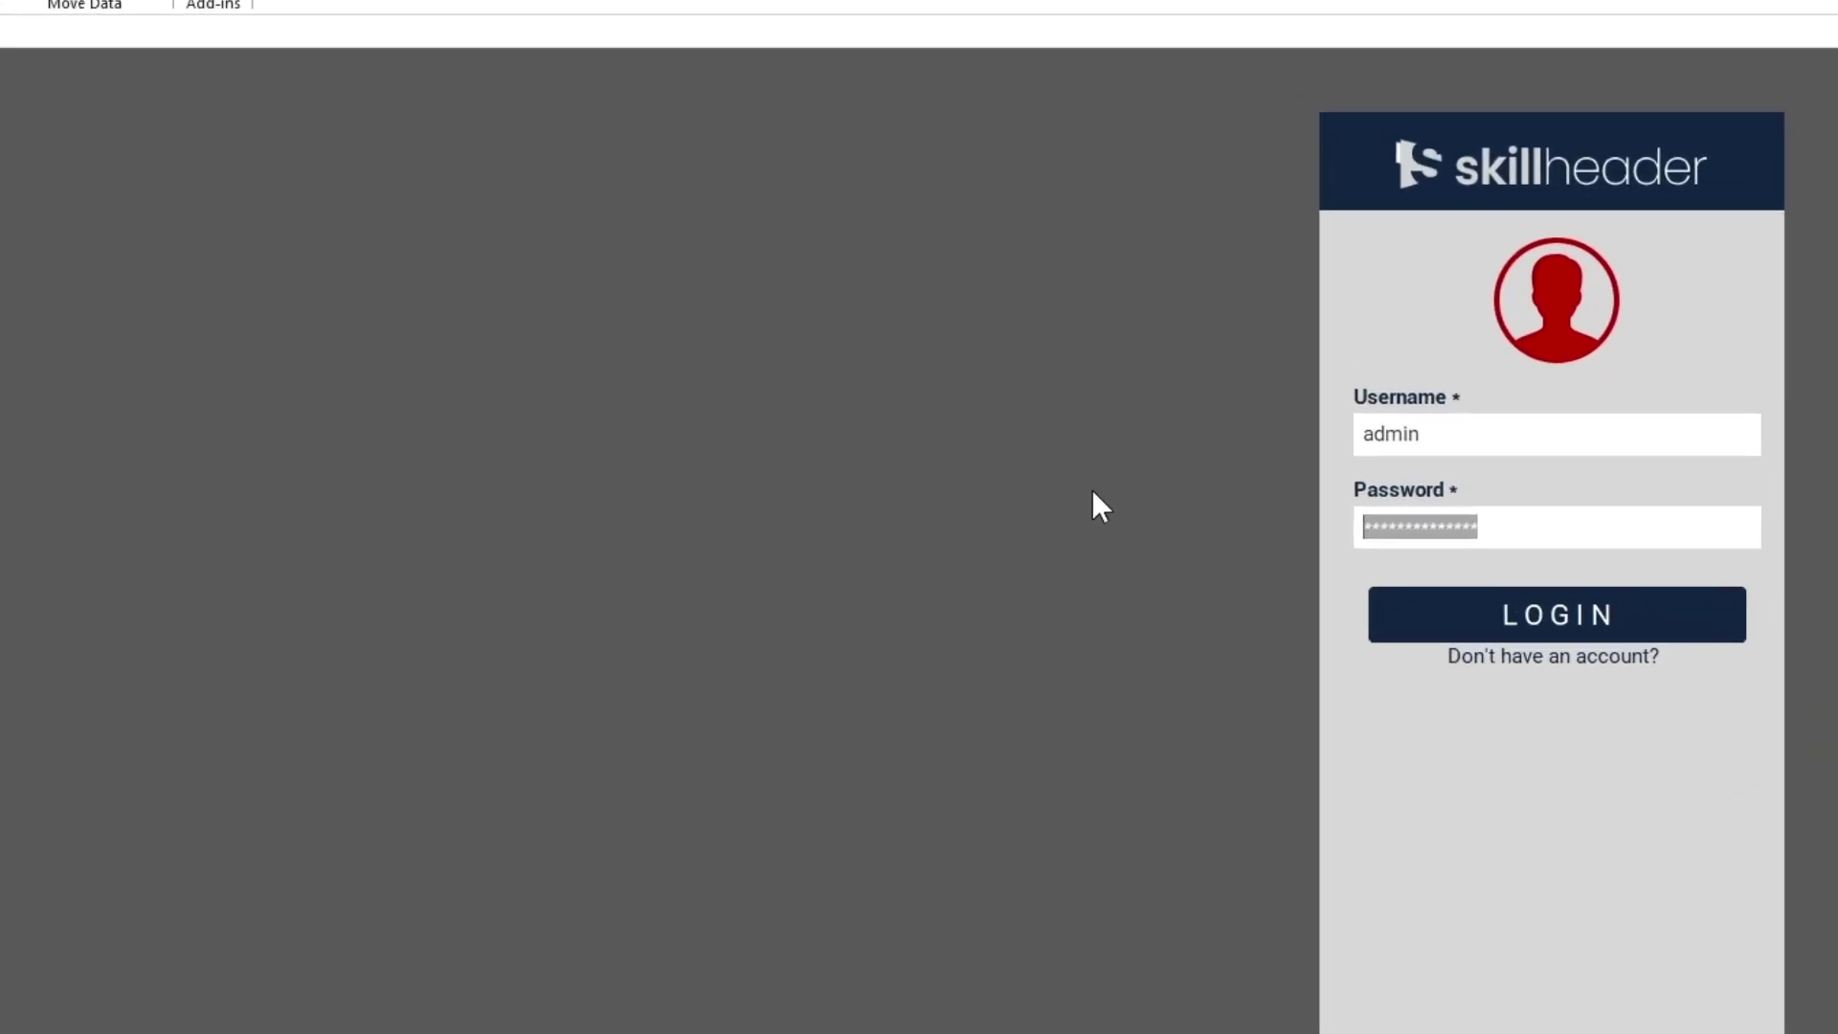
pyautogui.write('***')
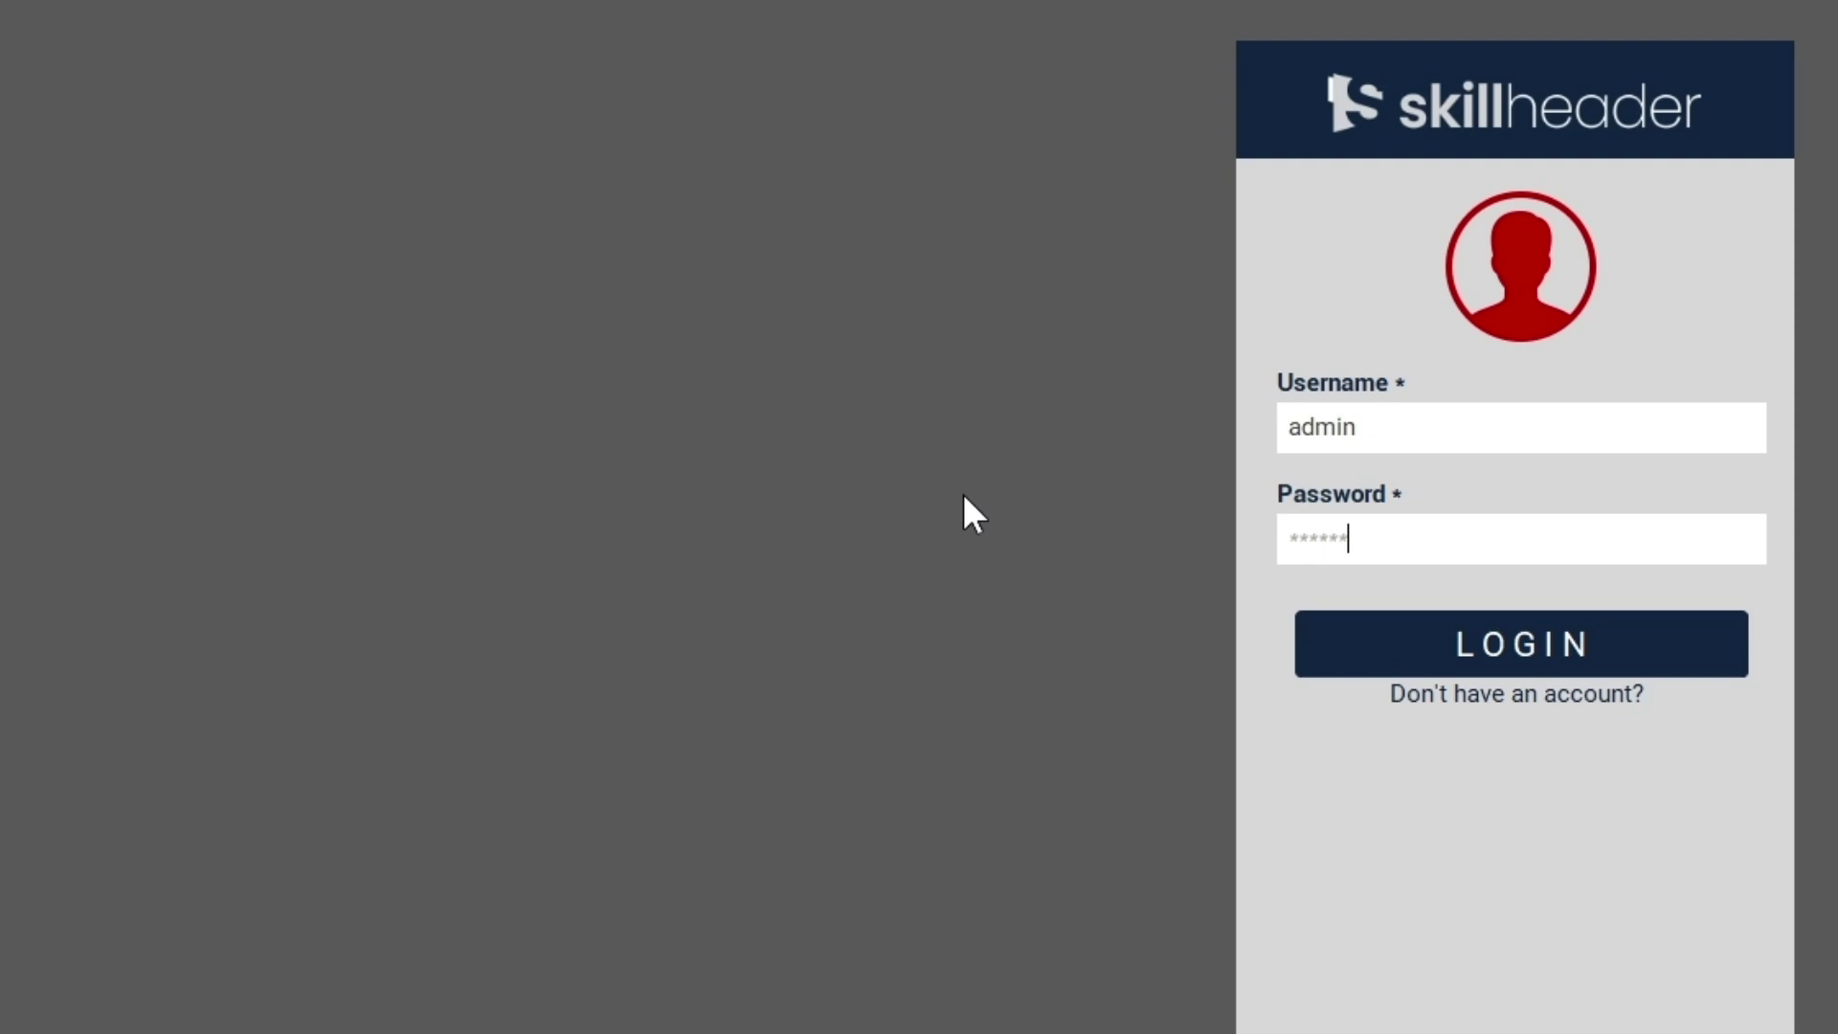
pyautogui.press('Return')
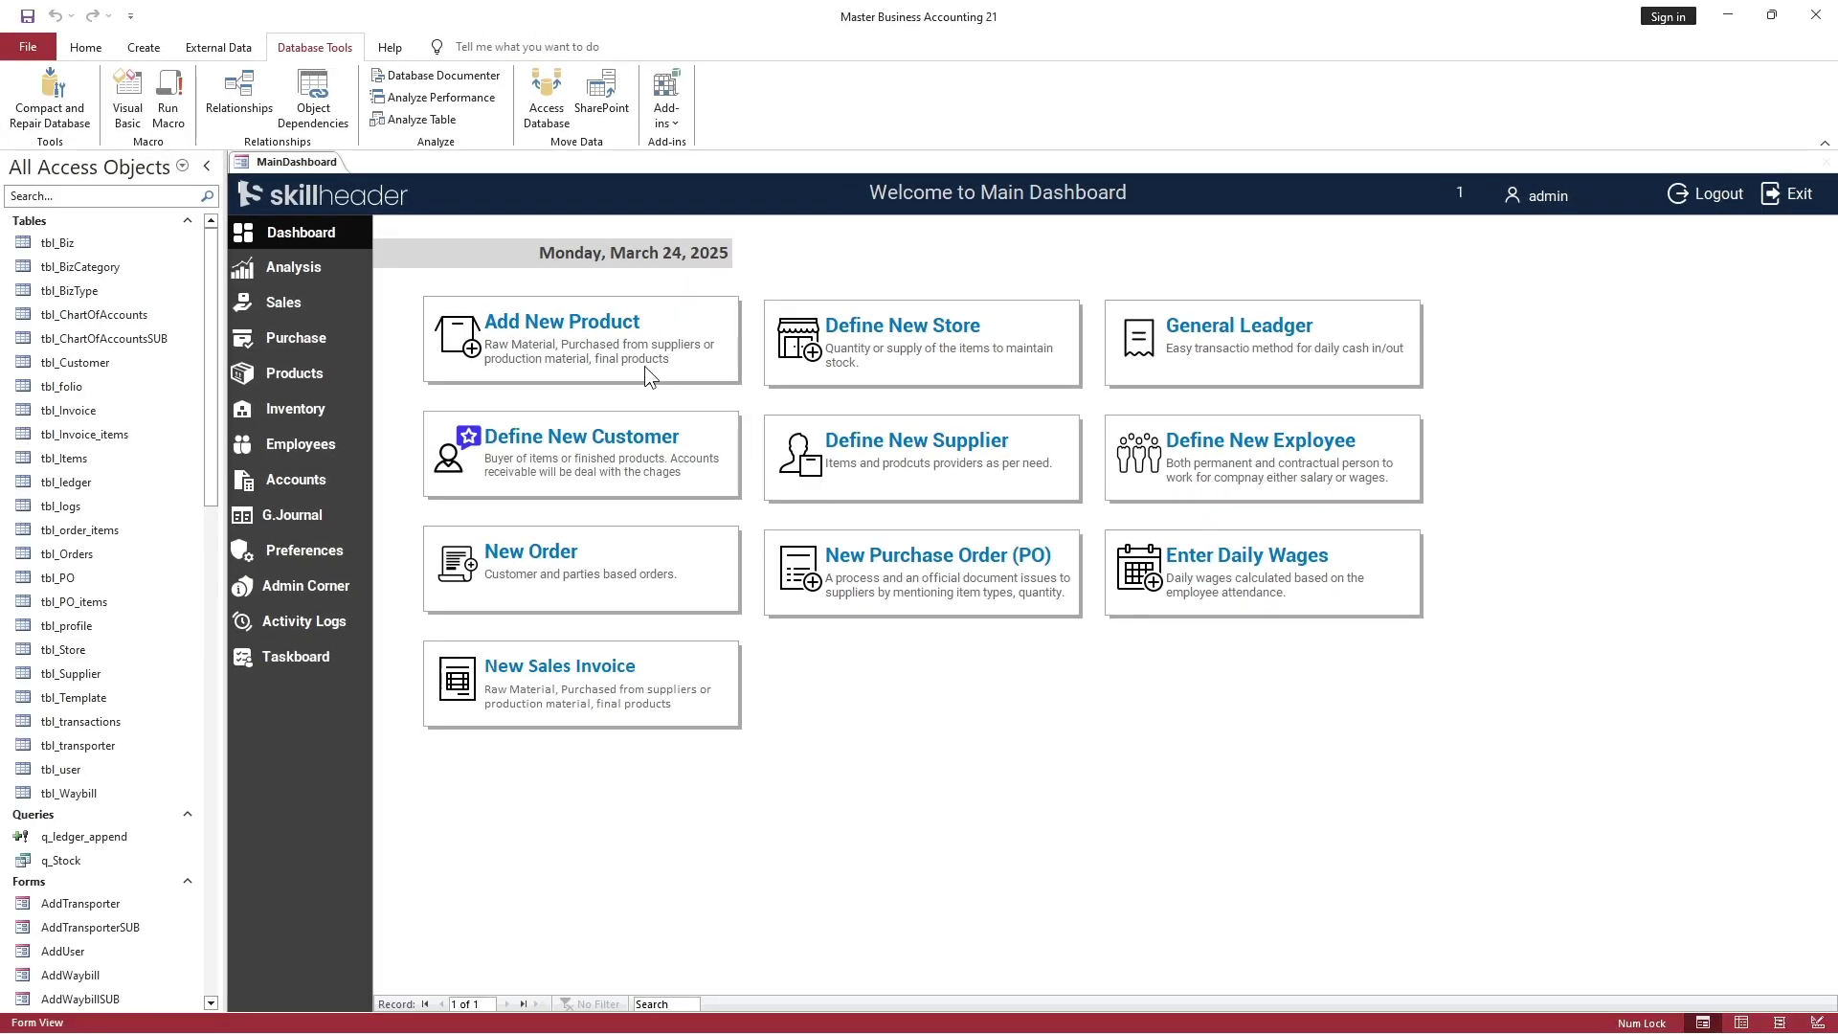
pyautogui.click(291, 516)
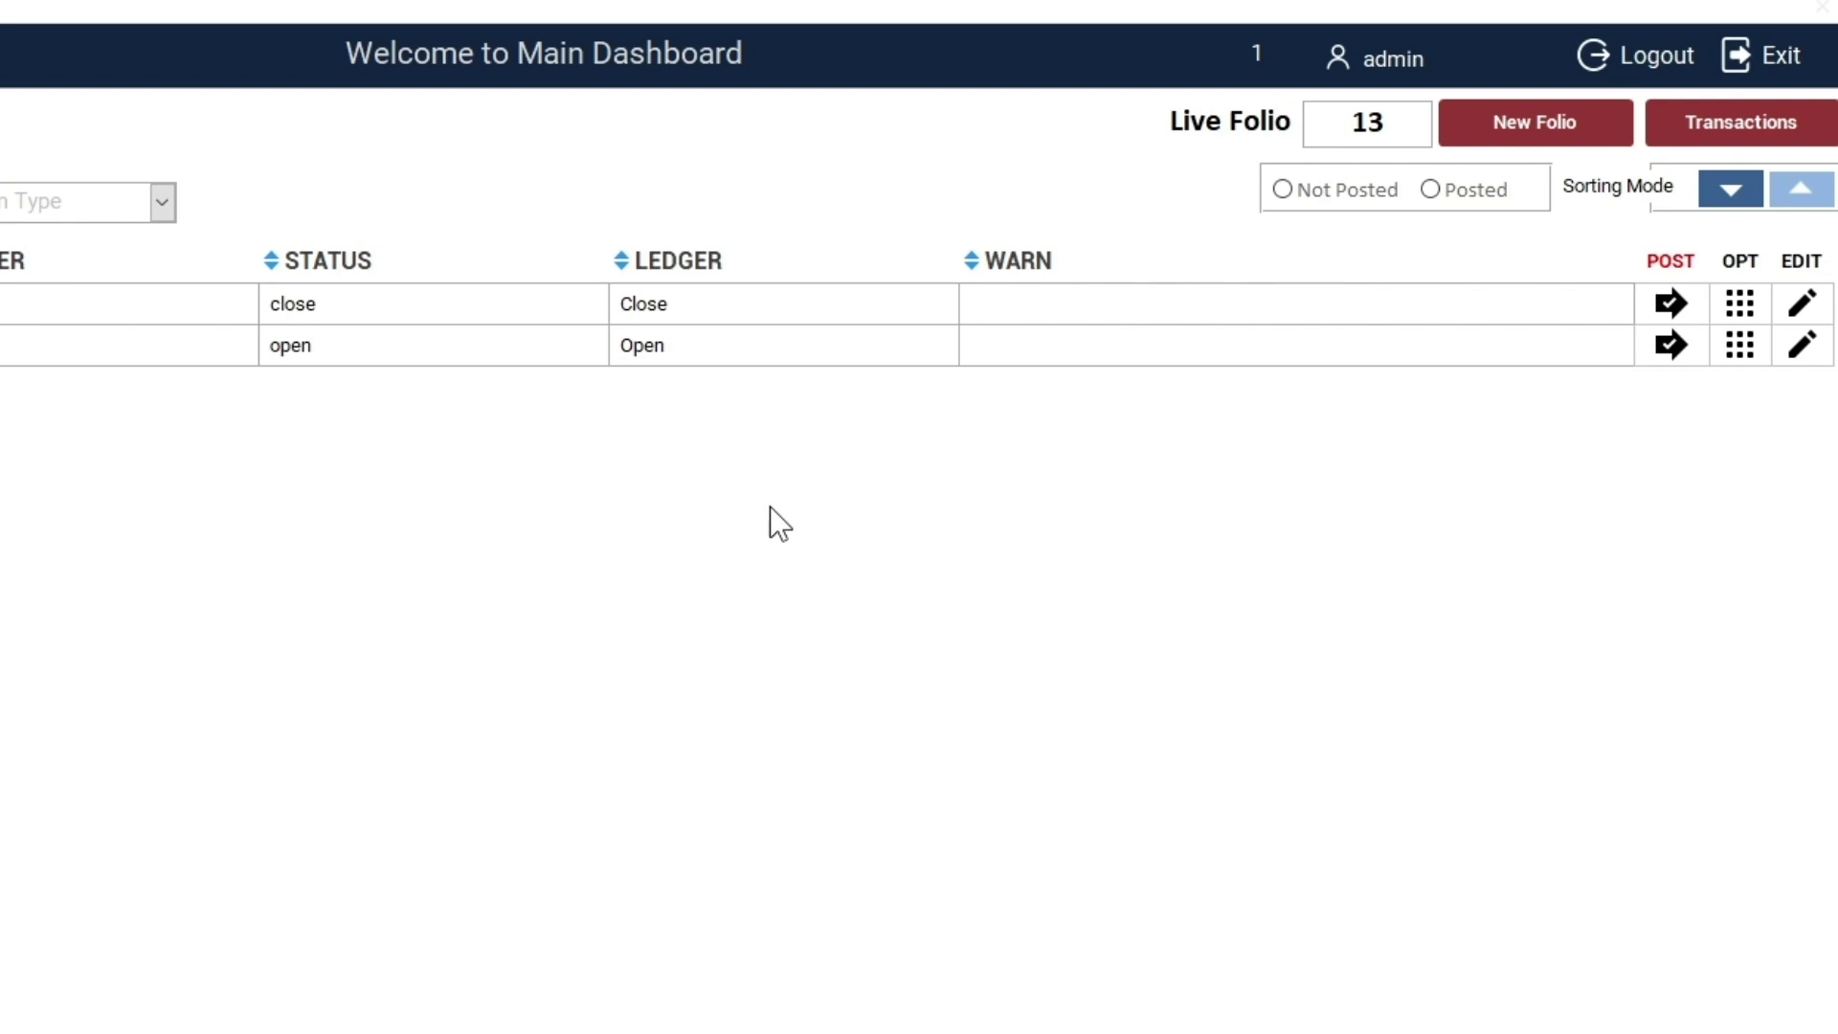
# In open folio 13, add a journal row debiting John 1000 with a payment description
pyautogui.click(1790, 350)
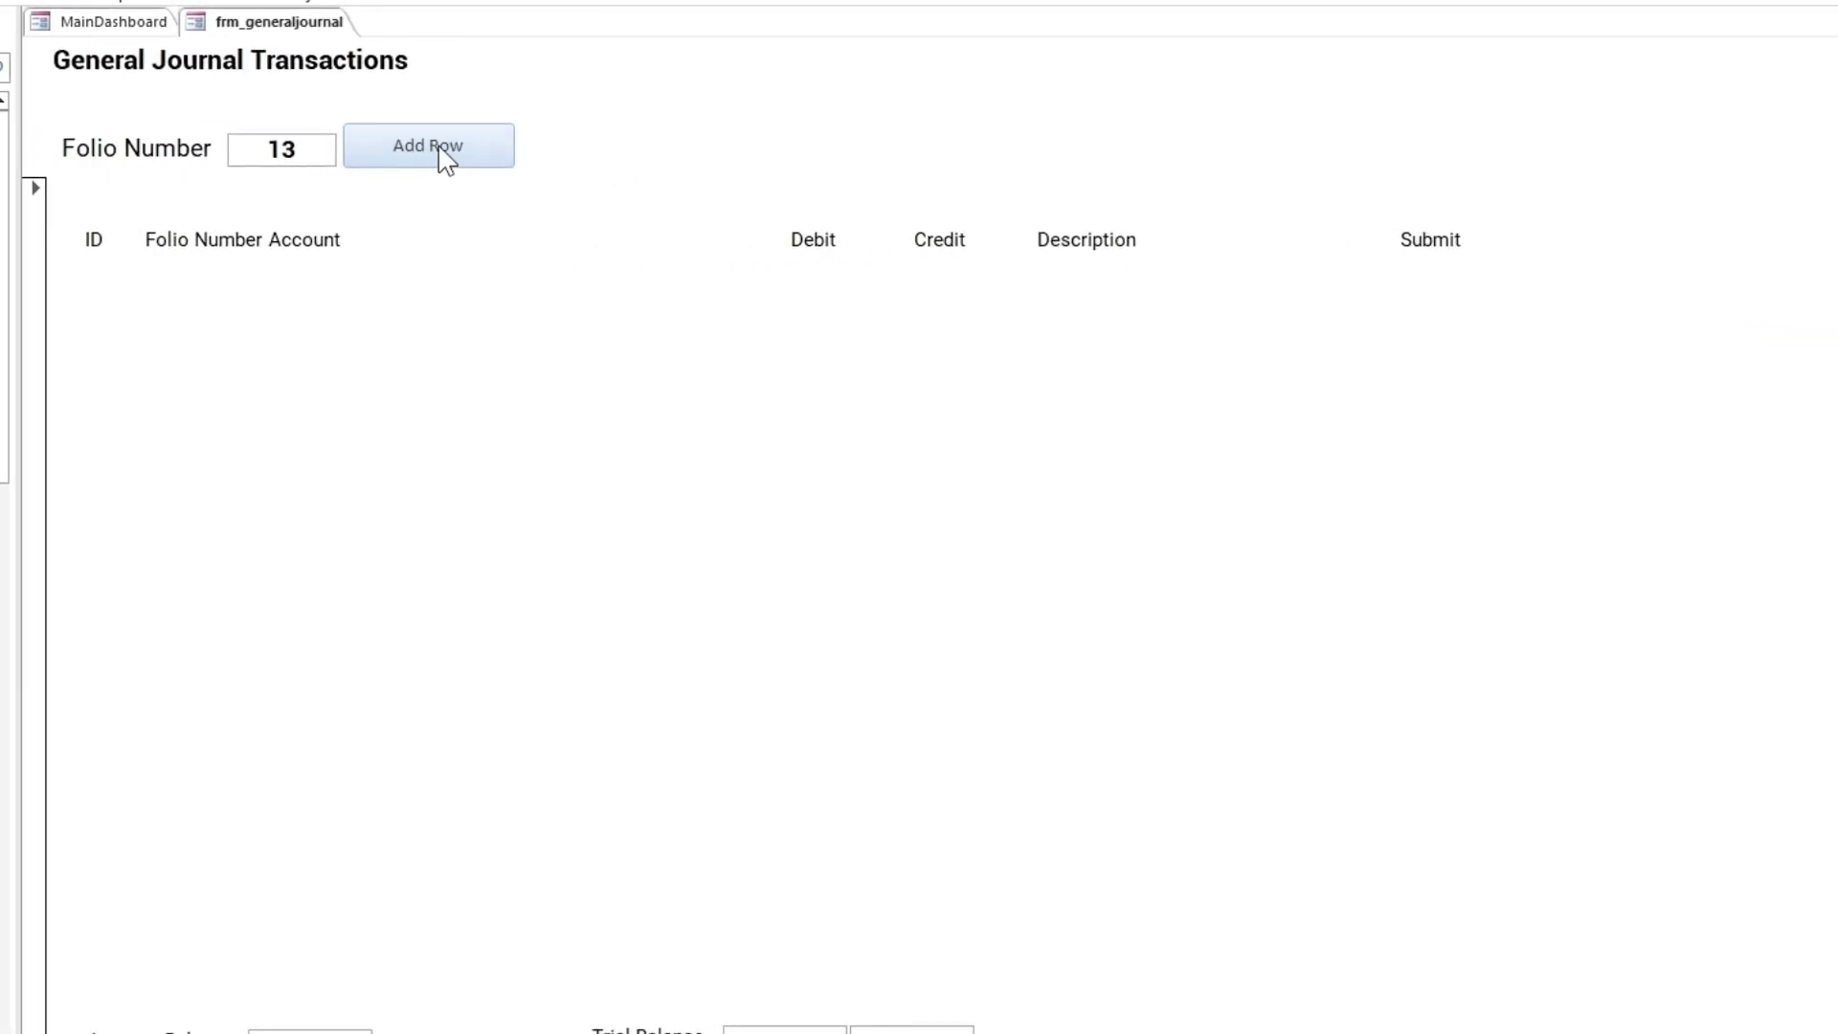
pyautogui.click(446, 159)
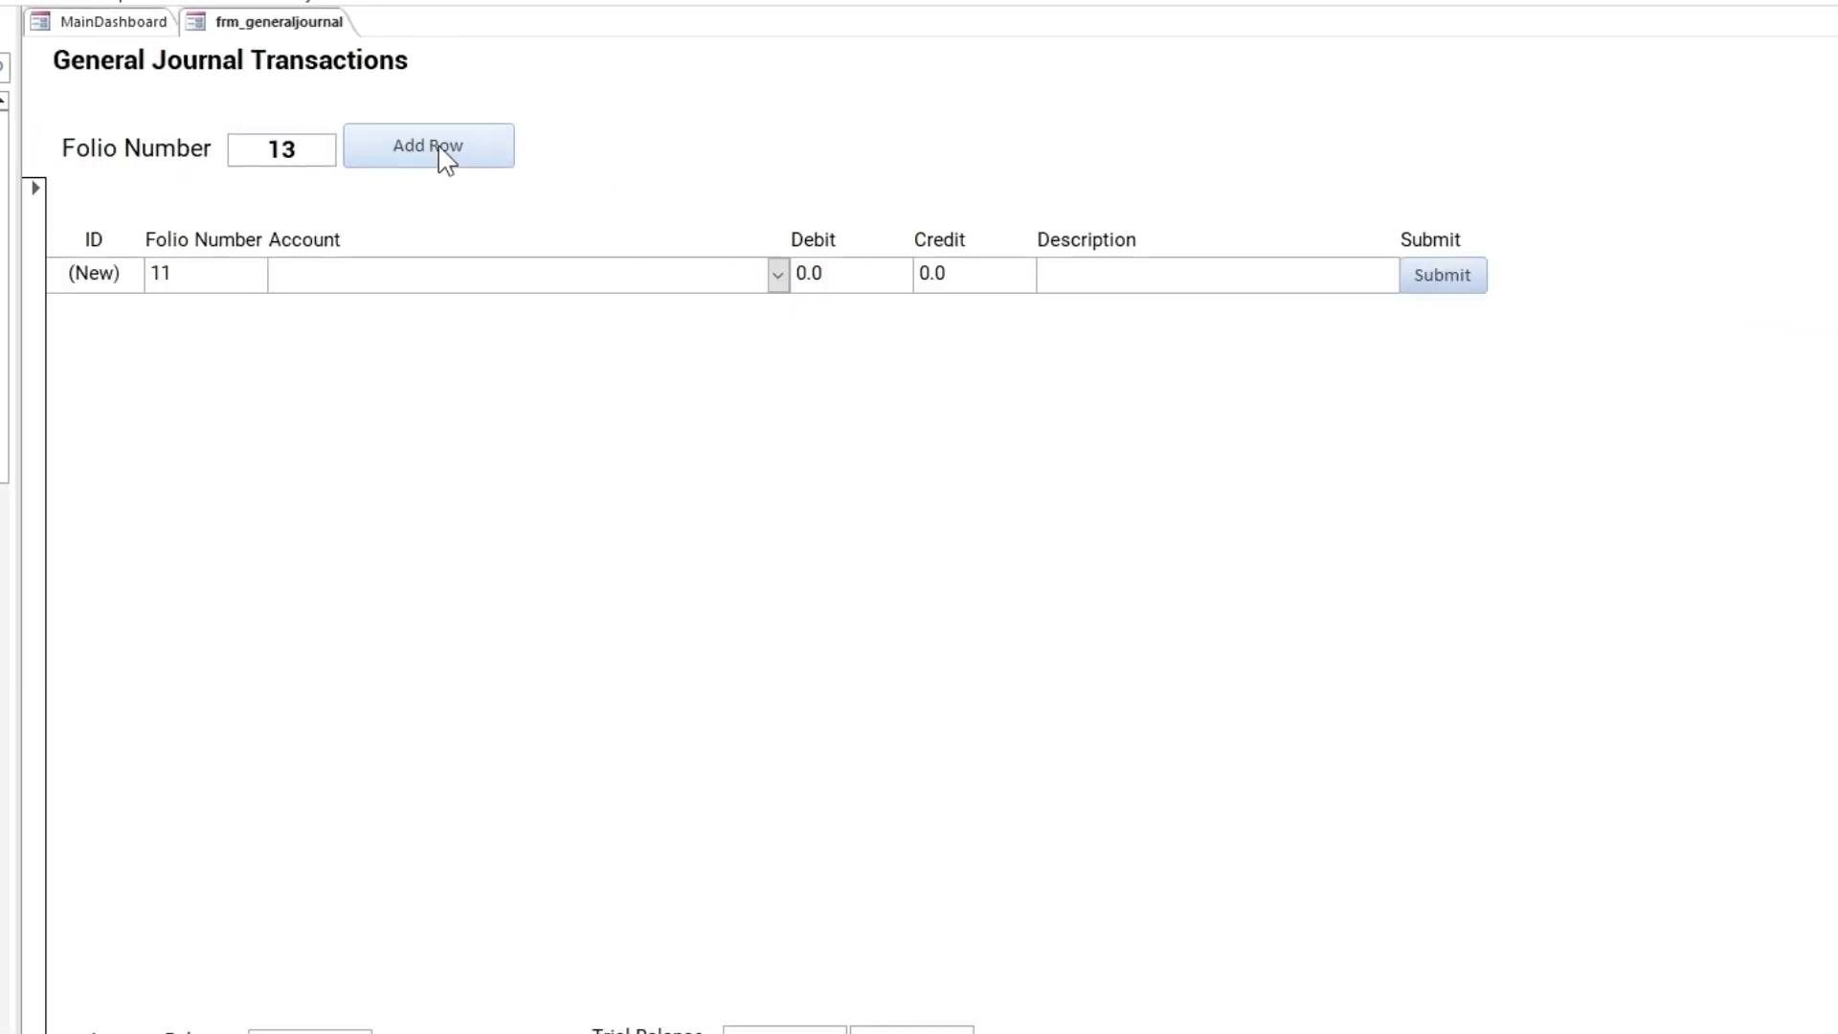
pyautogui.click(777, 275)
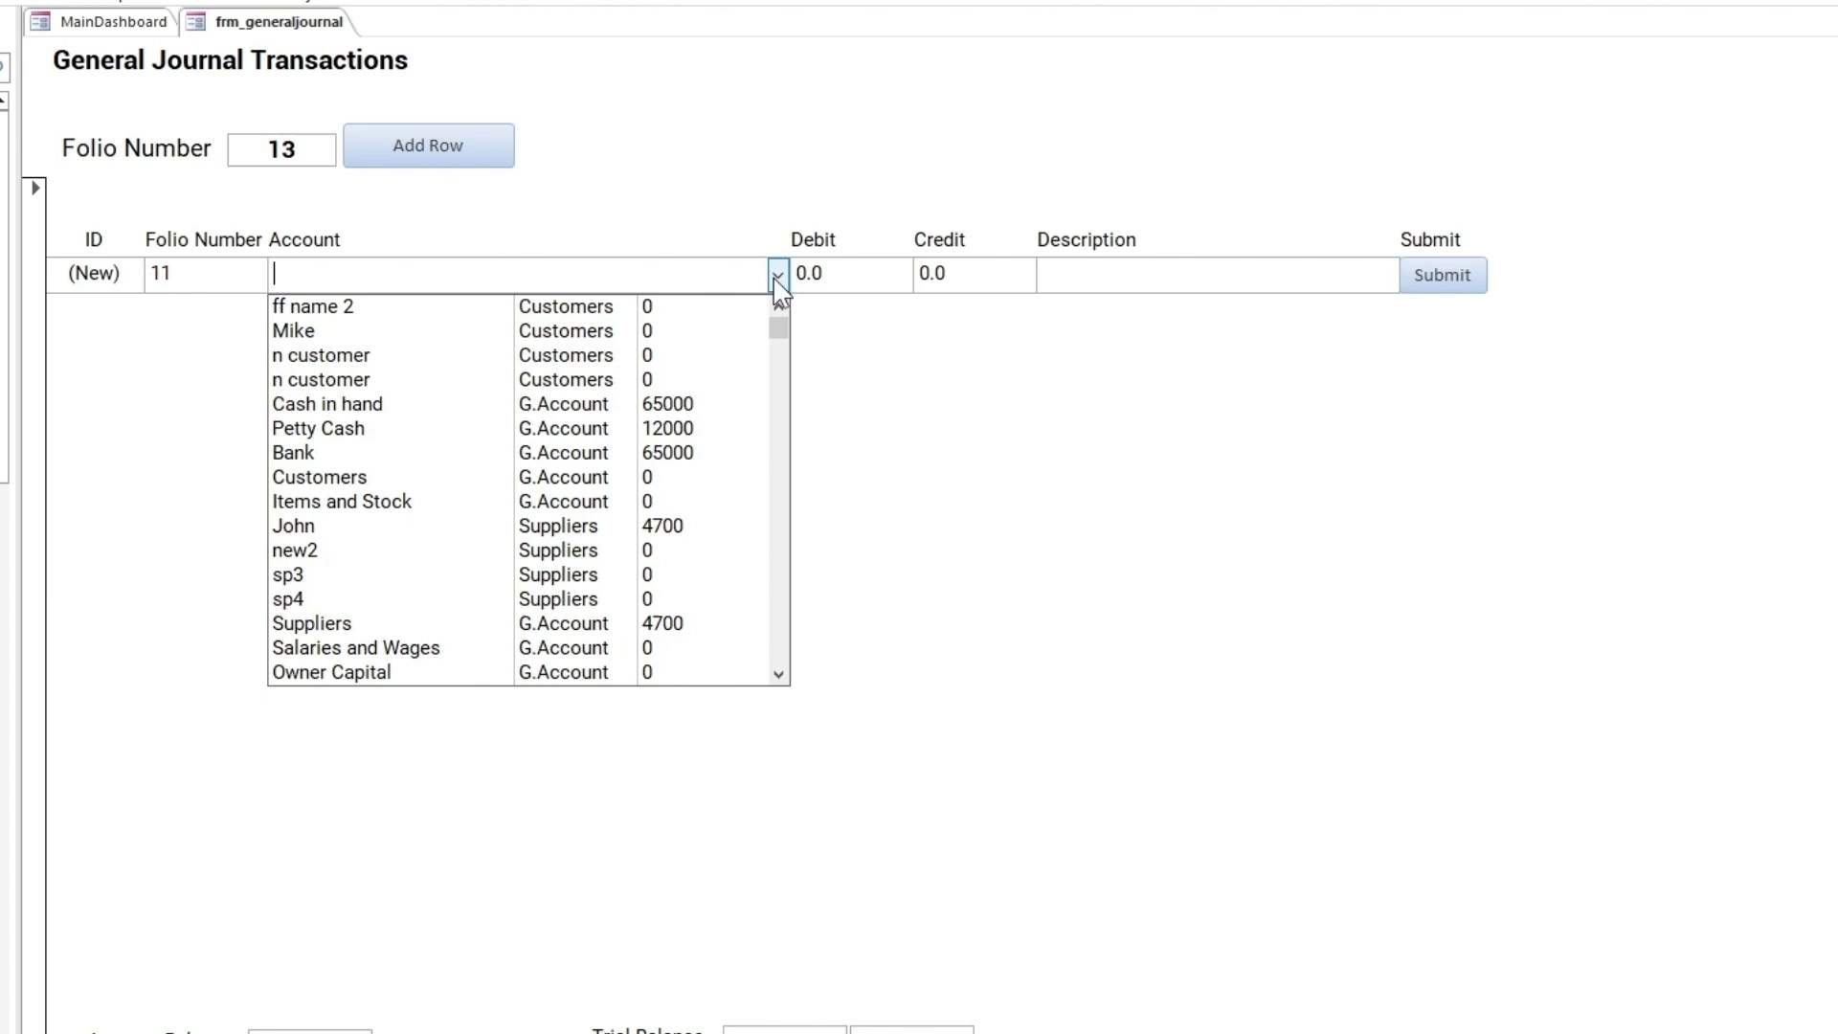
pyautogui.click(488, 527)
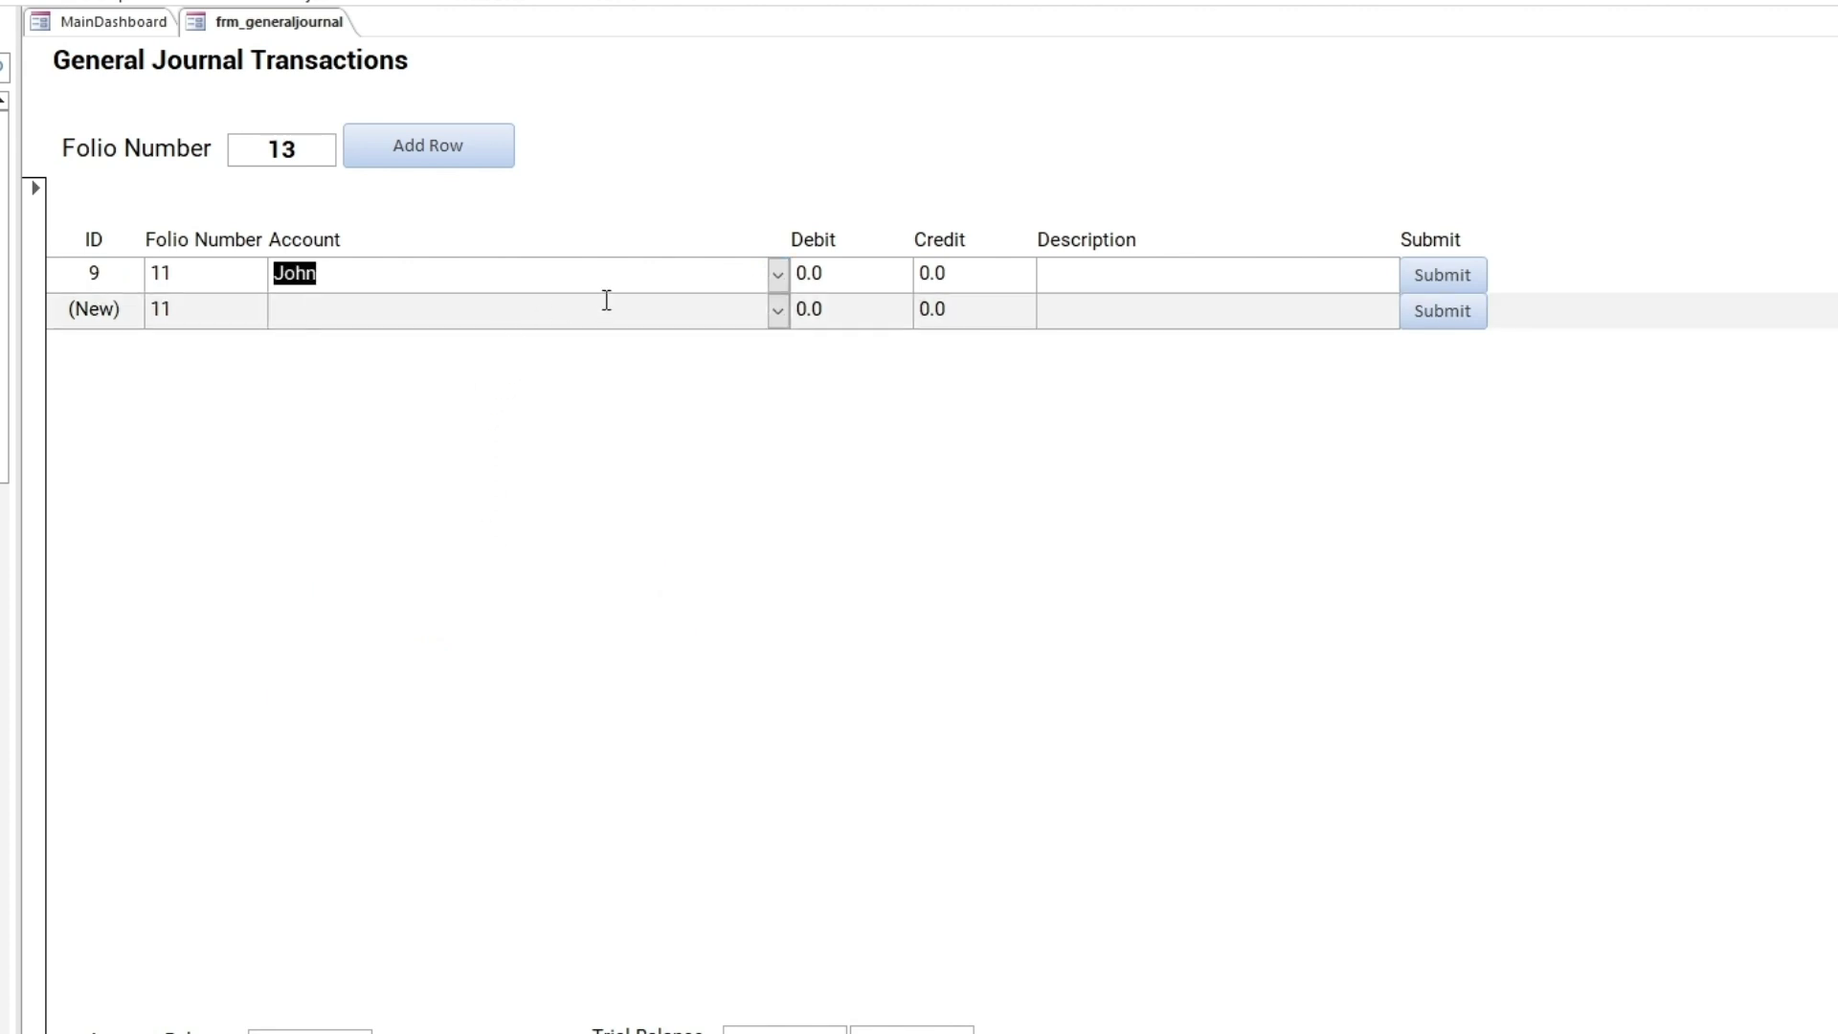
pyautogui.press('Tab')
pyautogui.press('Tab')
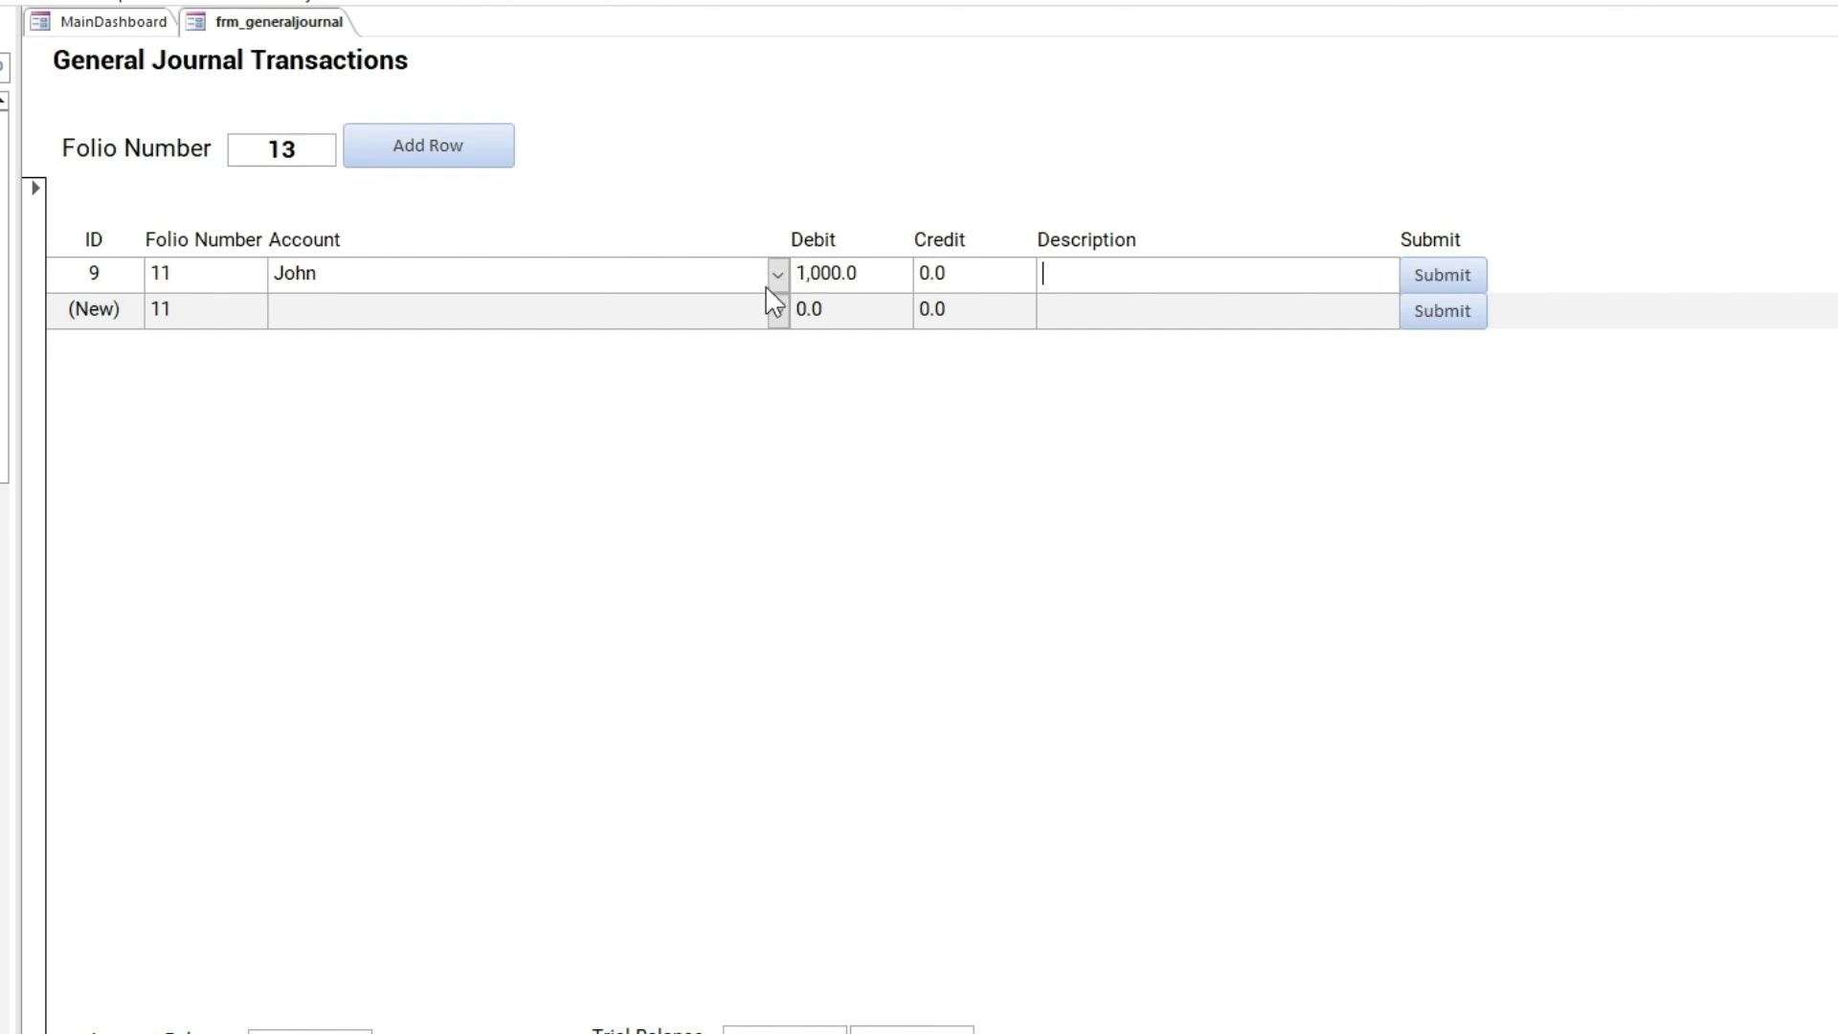
pyautogui.write('Payment to John')
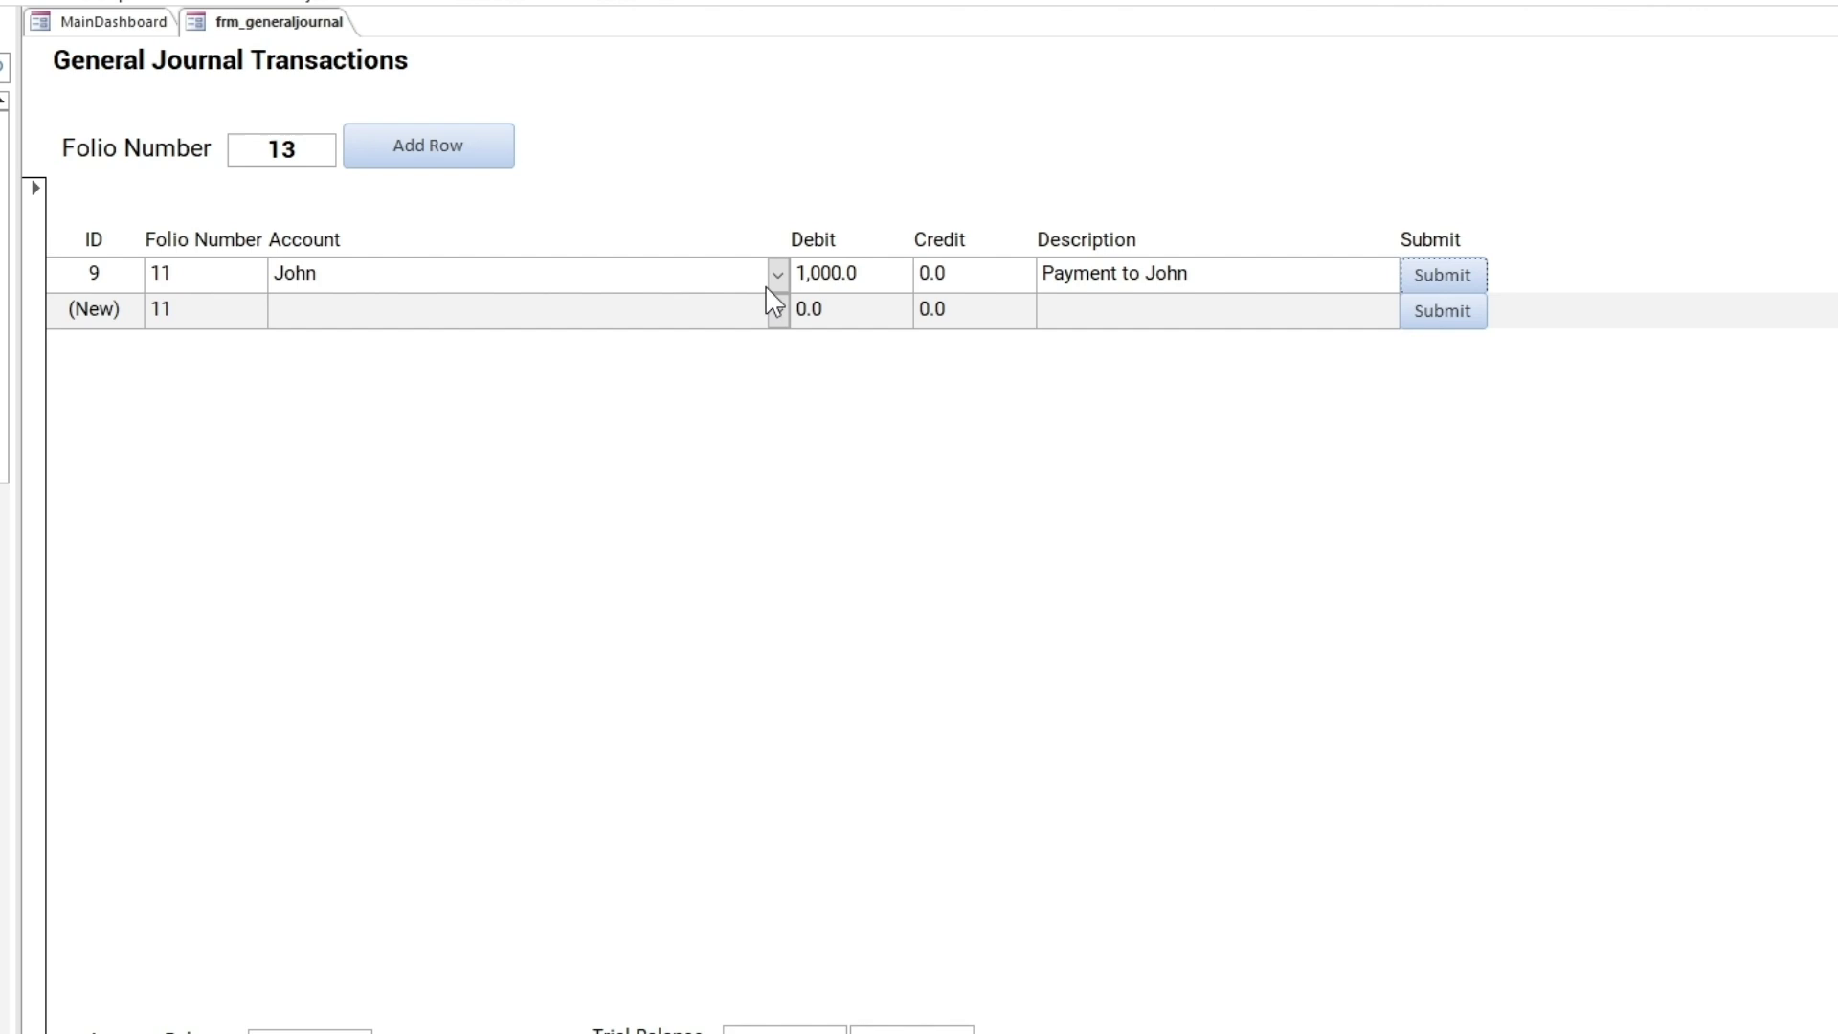
pyautogui.press('Tab')
# Add a Cash in hand row crediting 1000 and close the journal transactions form
pyautogui.write('cash in hand')
pyautogui.press('Tab')
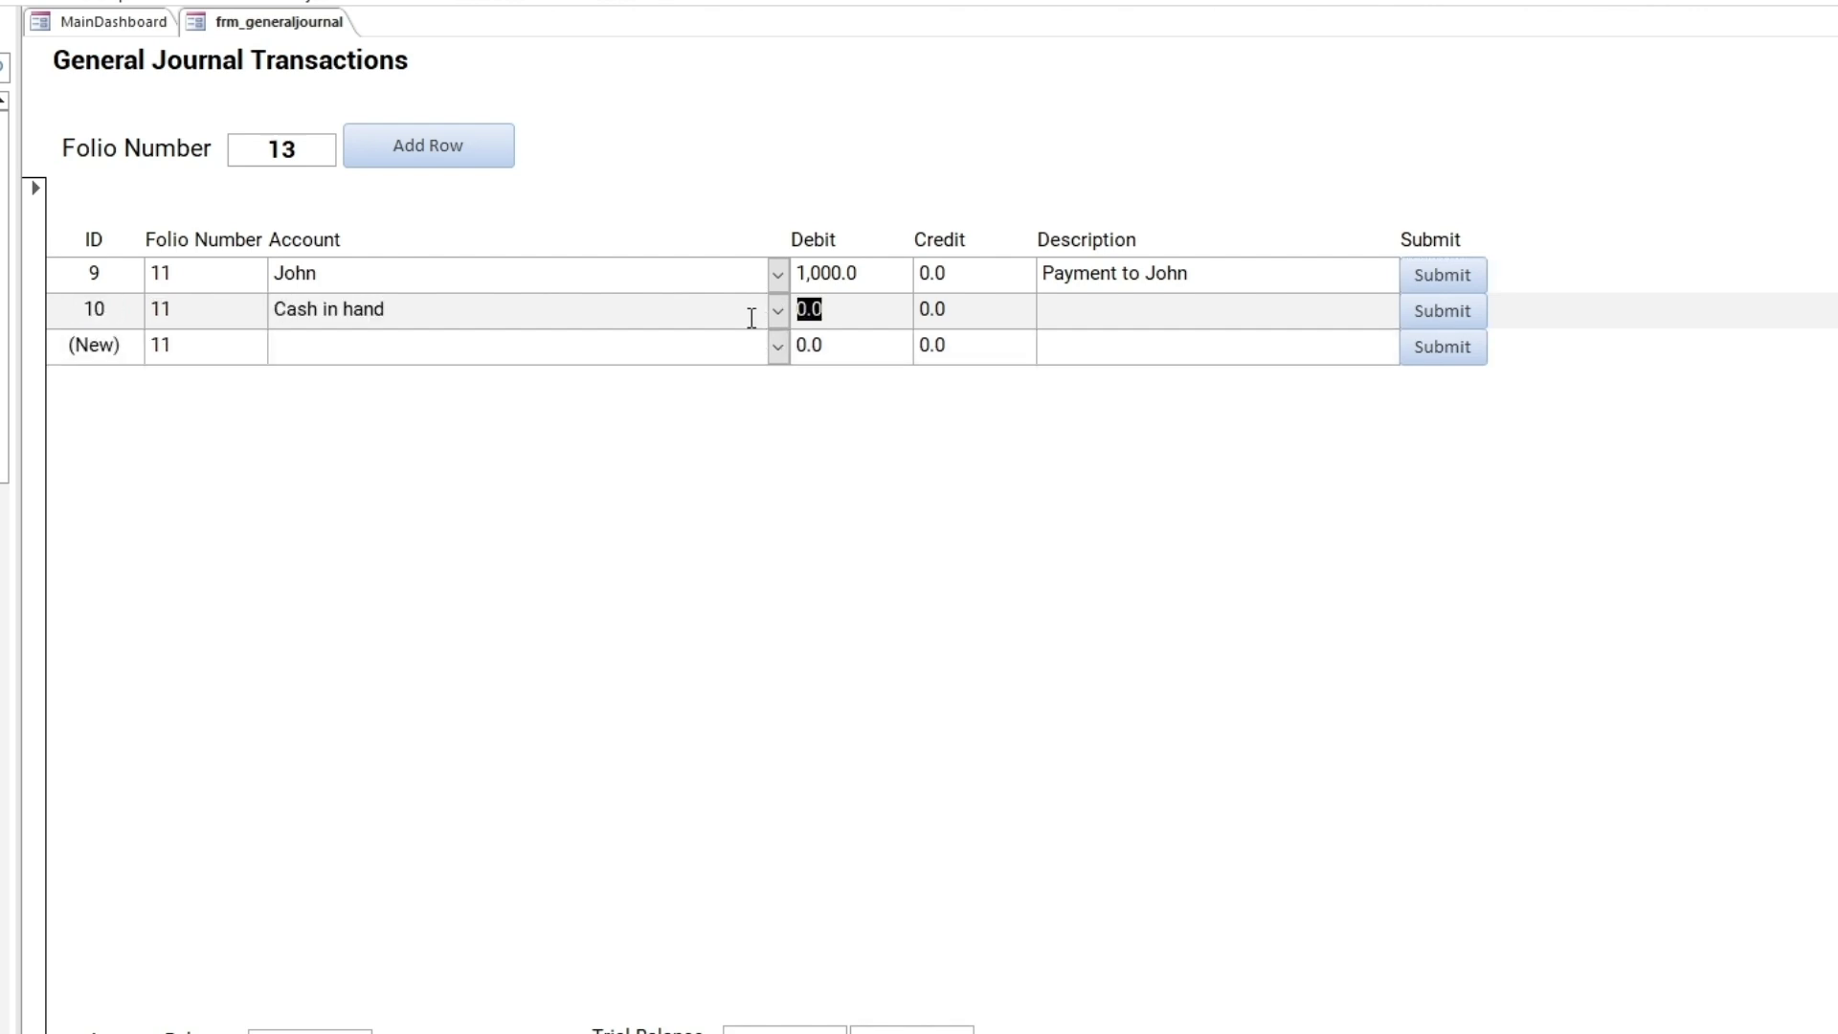
pyautogui.press('Tab')
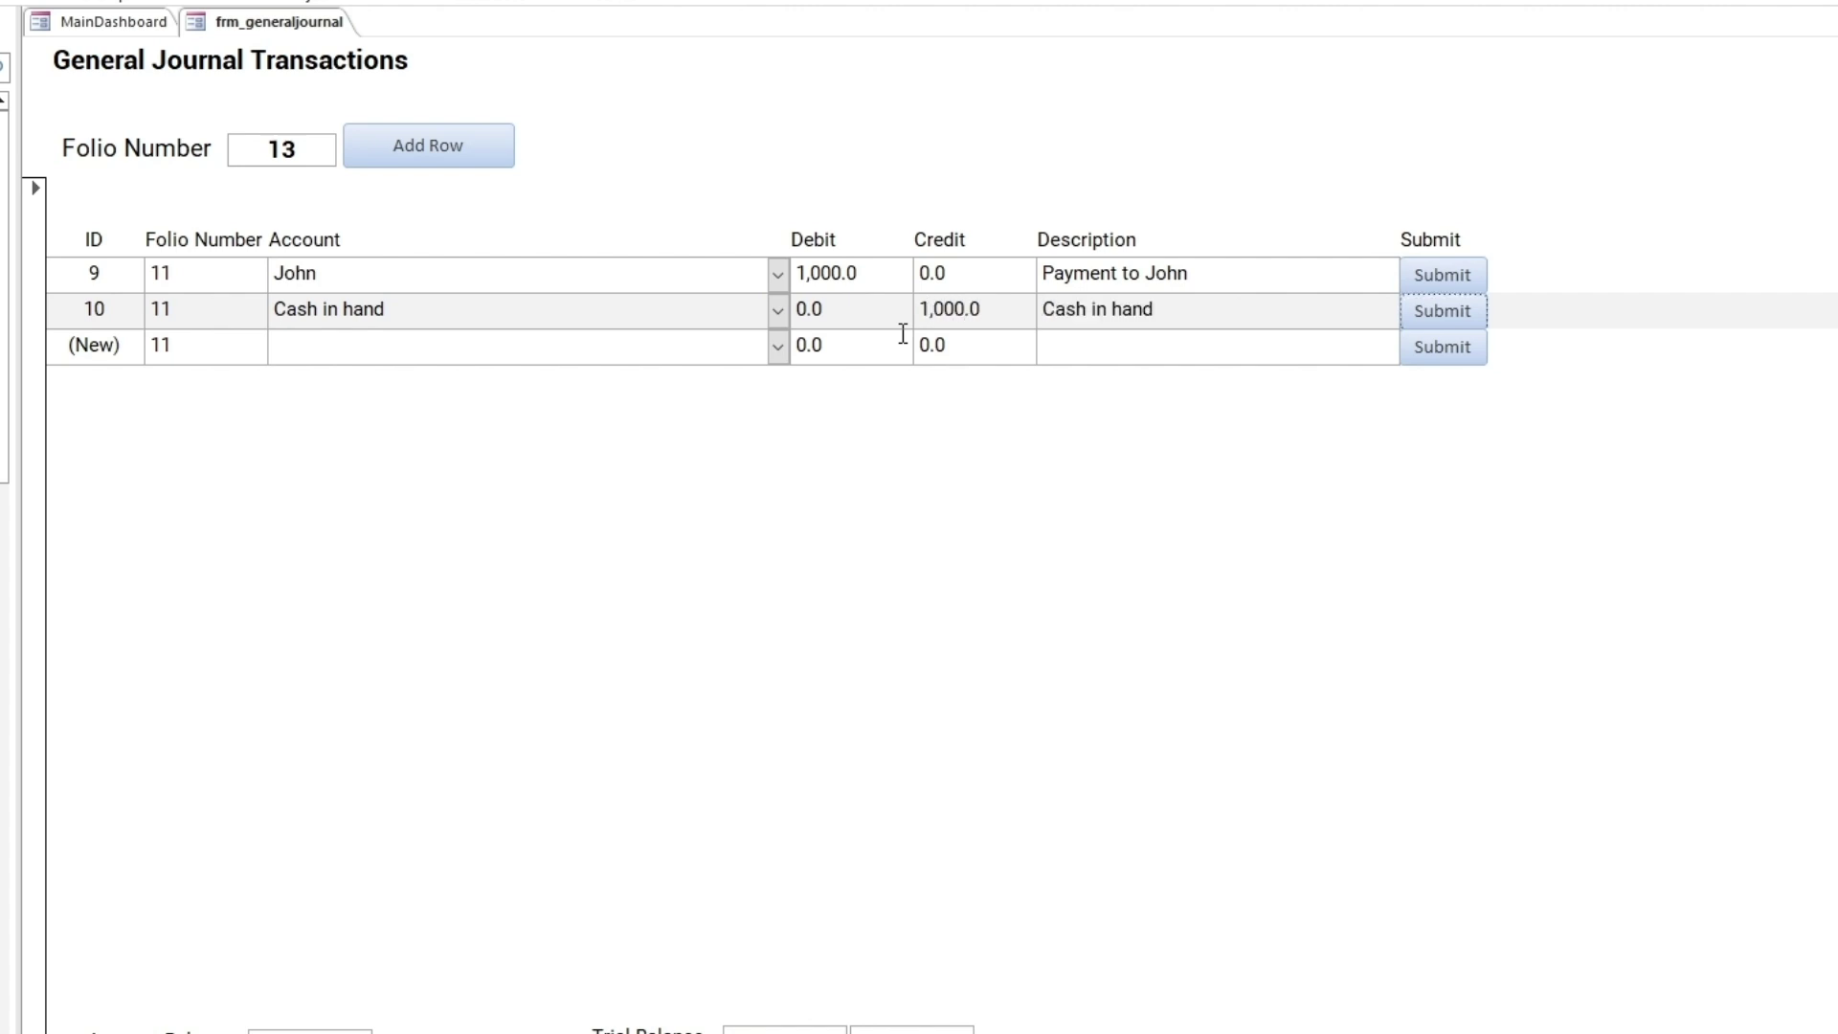
pyautogui.press('Tab')
pyautogui.rightClick(332, 29)
pyautogui.click(373, 70)
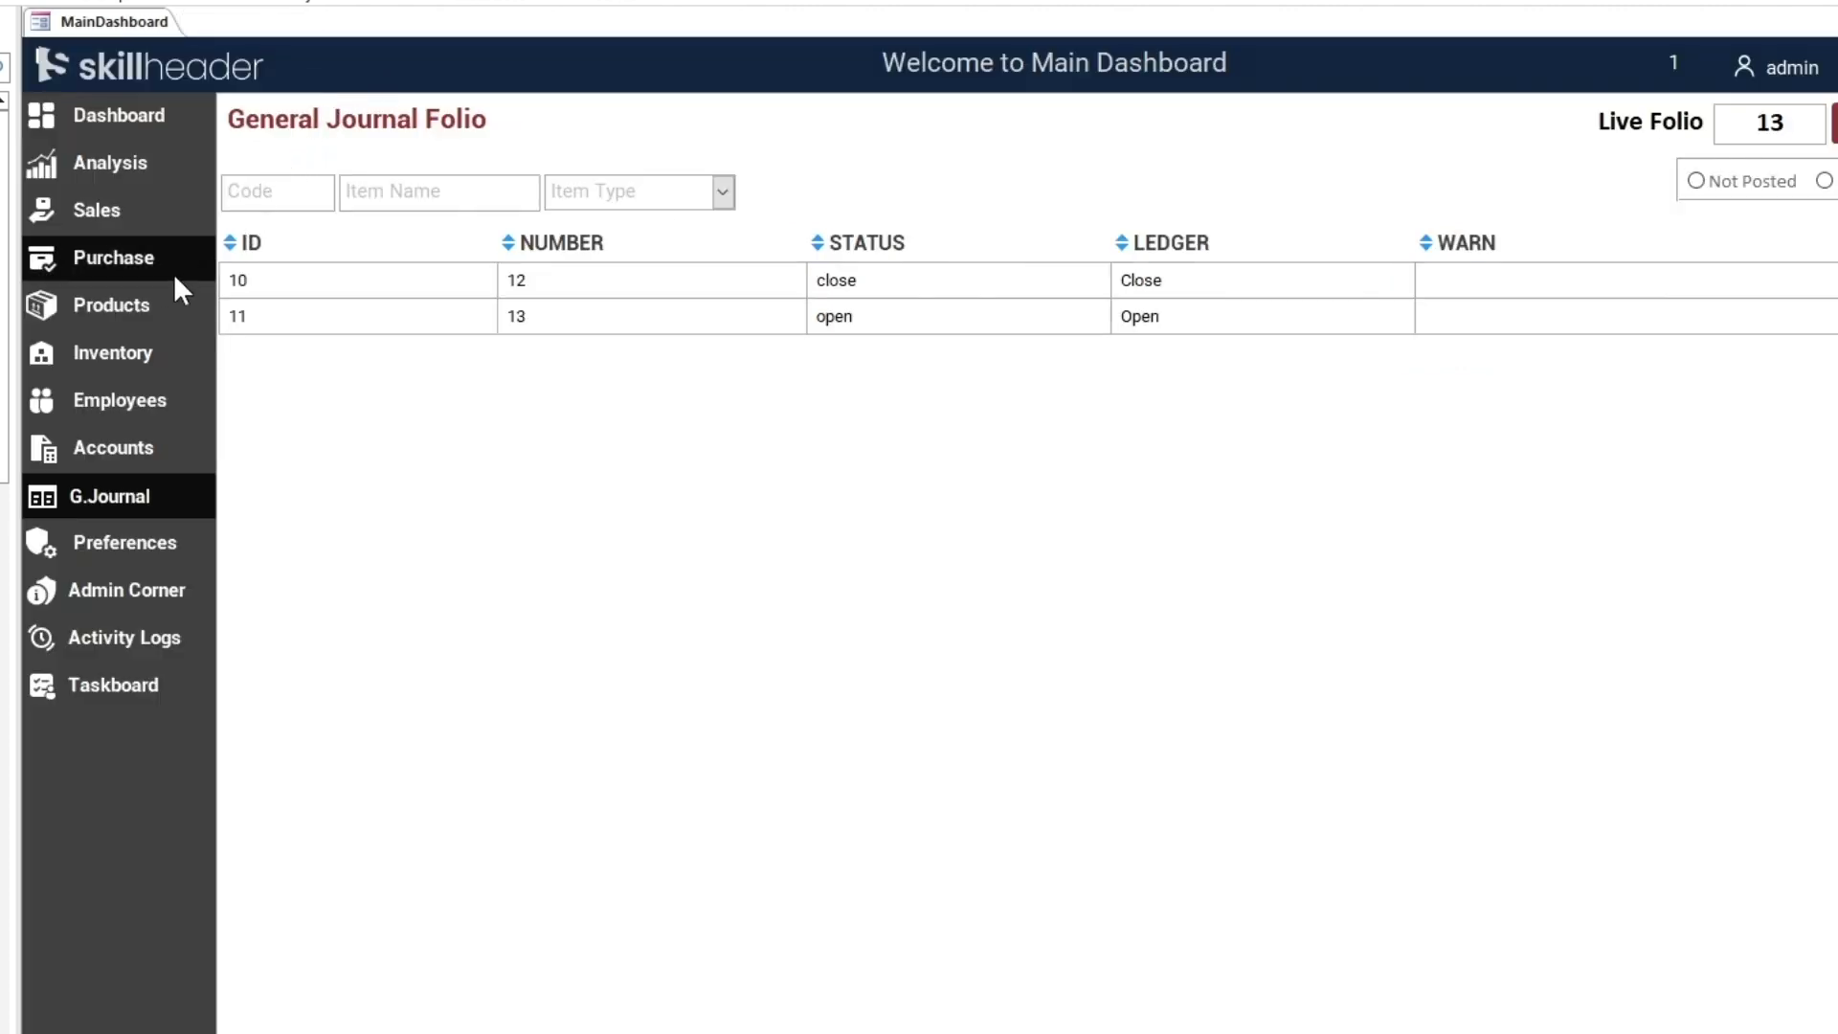
# From Purchase > Suppliers, preview John's complete financial ledger showing a 3500 balance, then close it
pyautogui.click(148, 285)
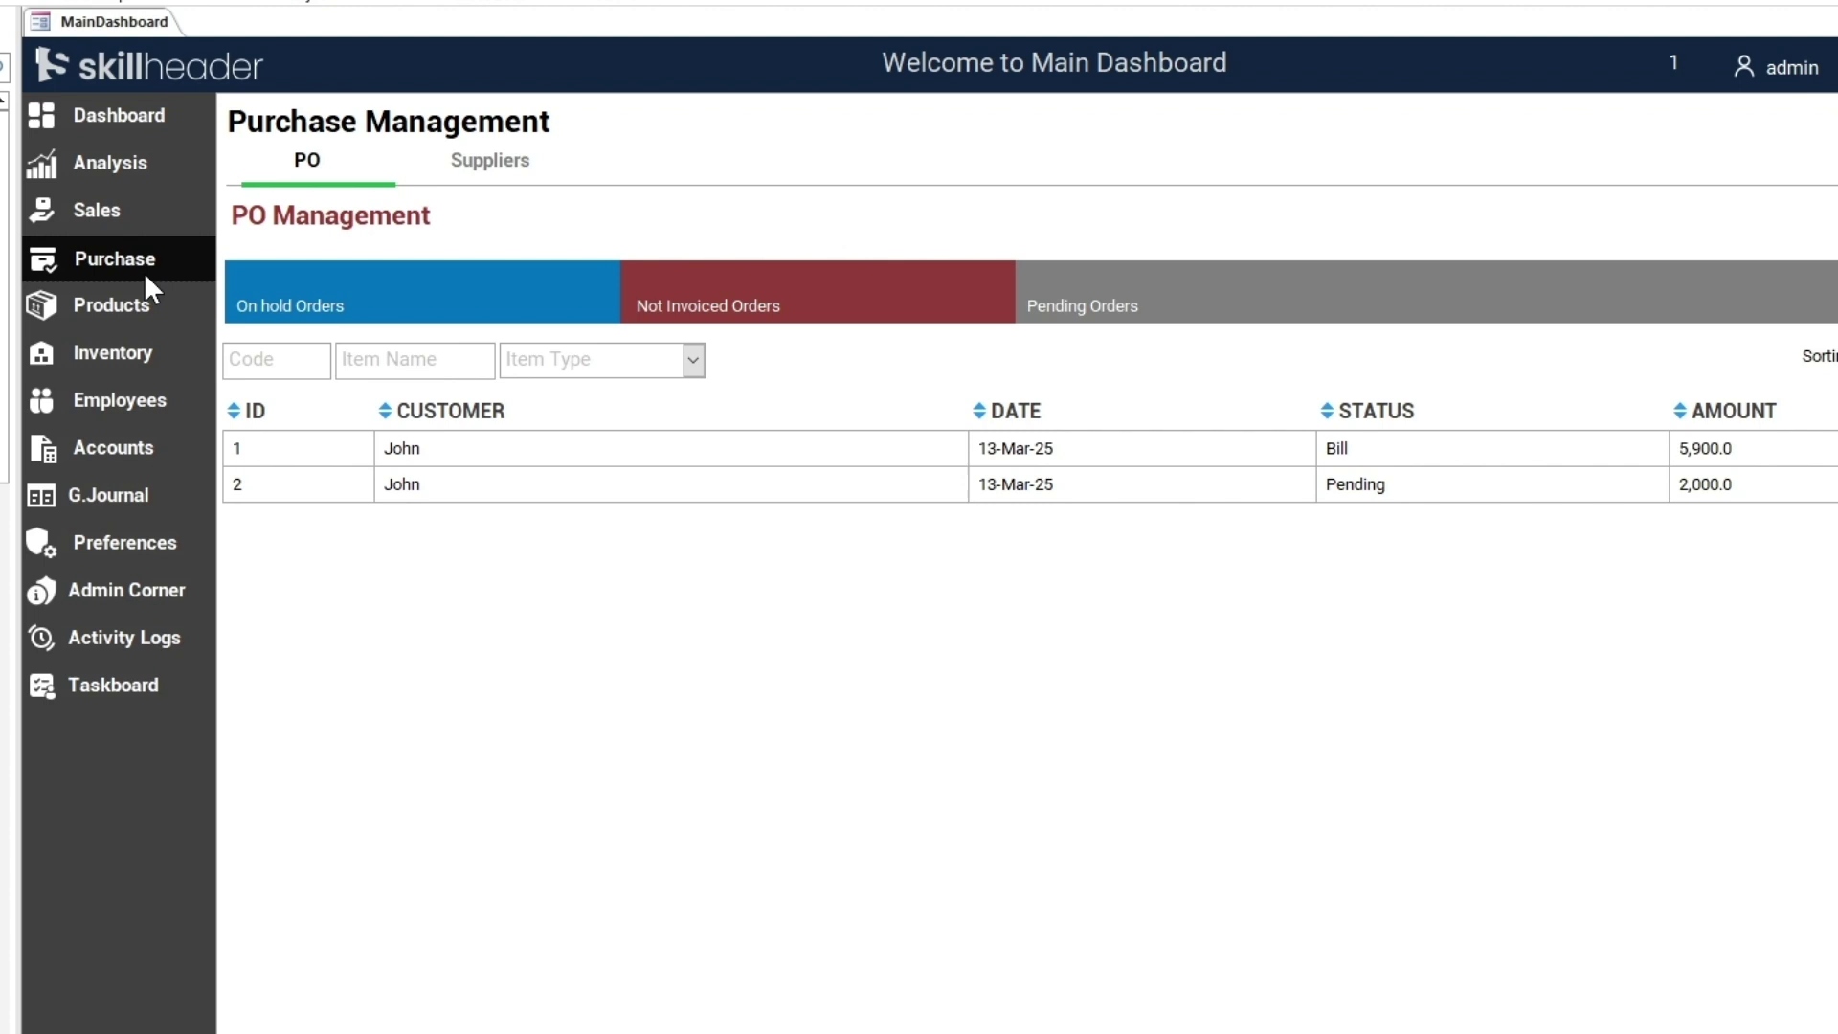
pyautogui.click(491, 160)
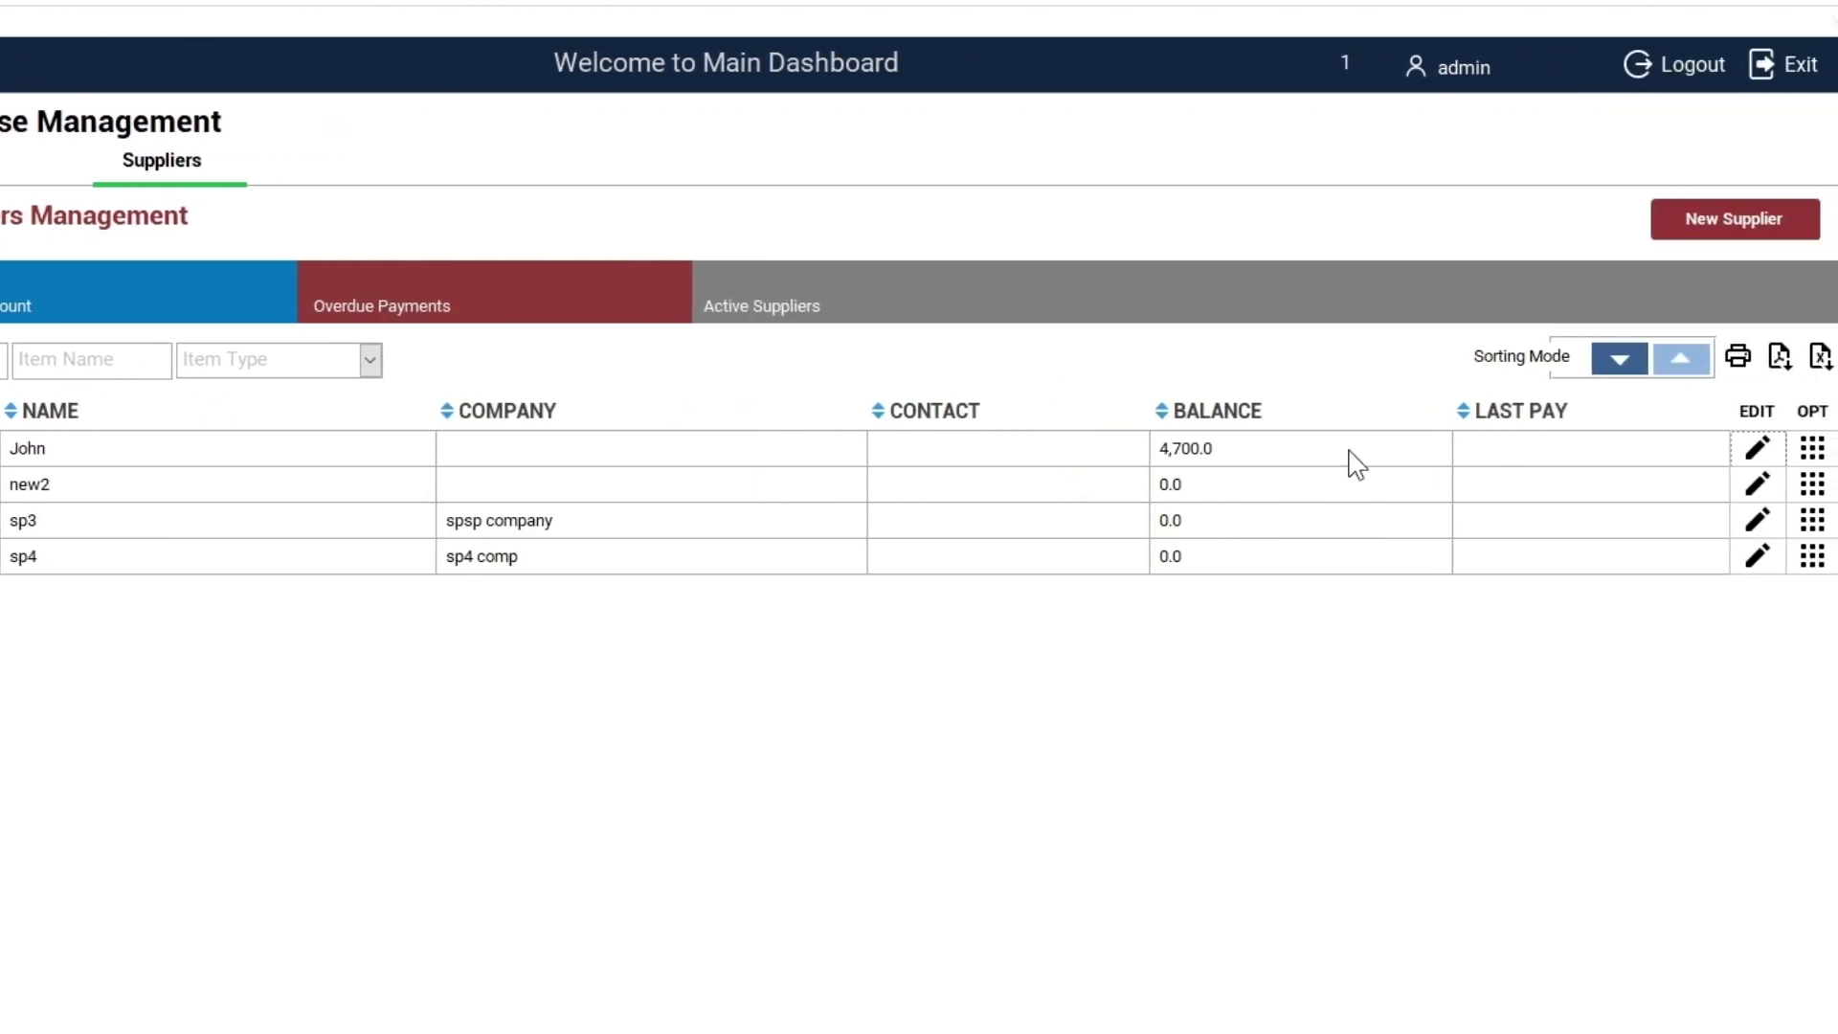
pyautogui.click(1812, 450)
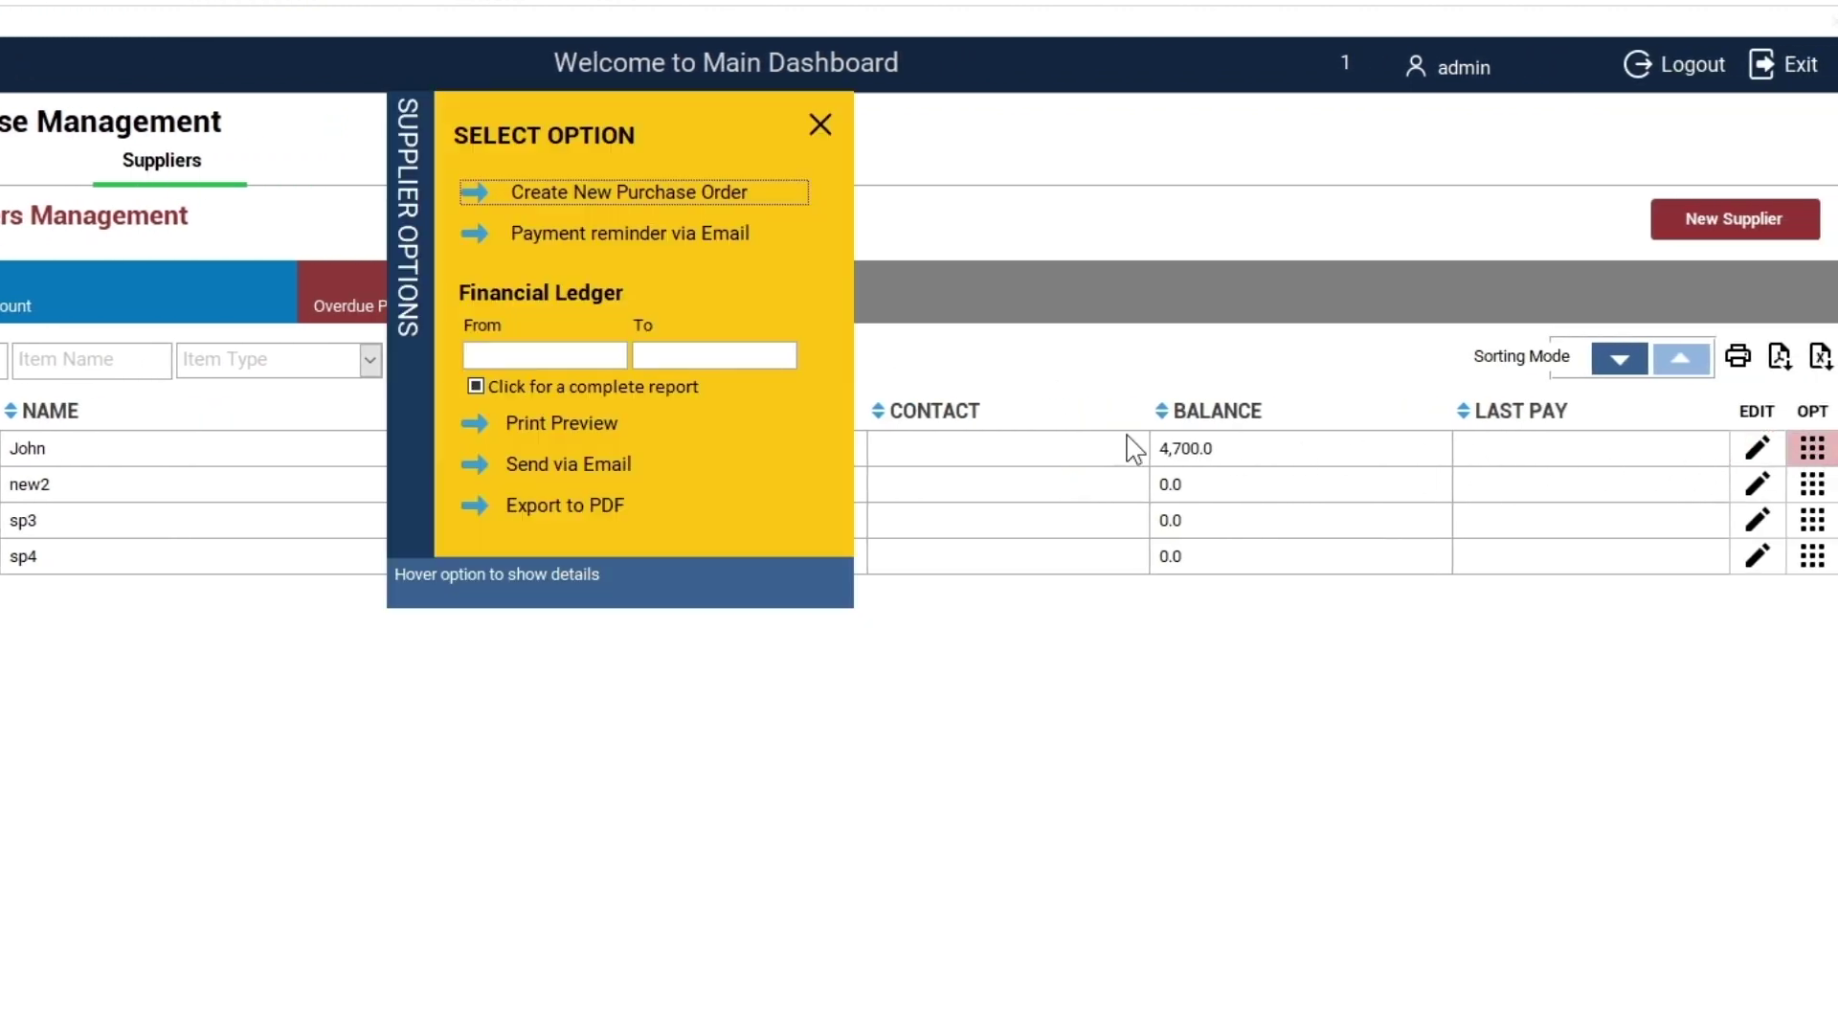
pyautogui.click(590, 358)
pyautogui.click(476, 388)
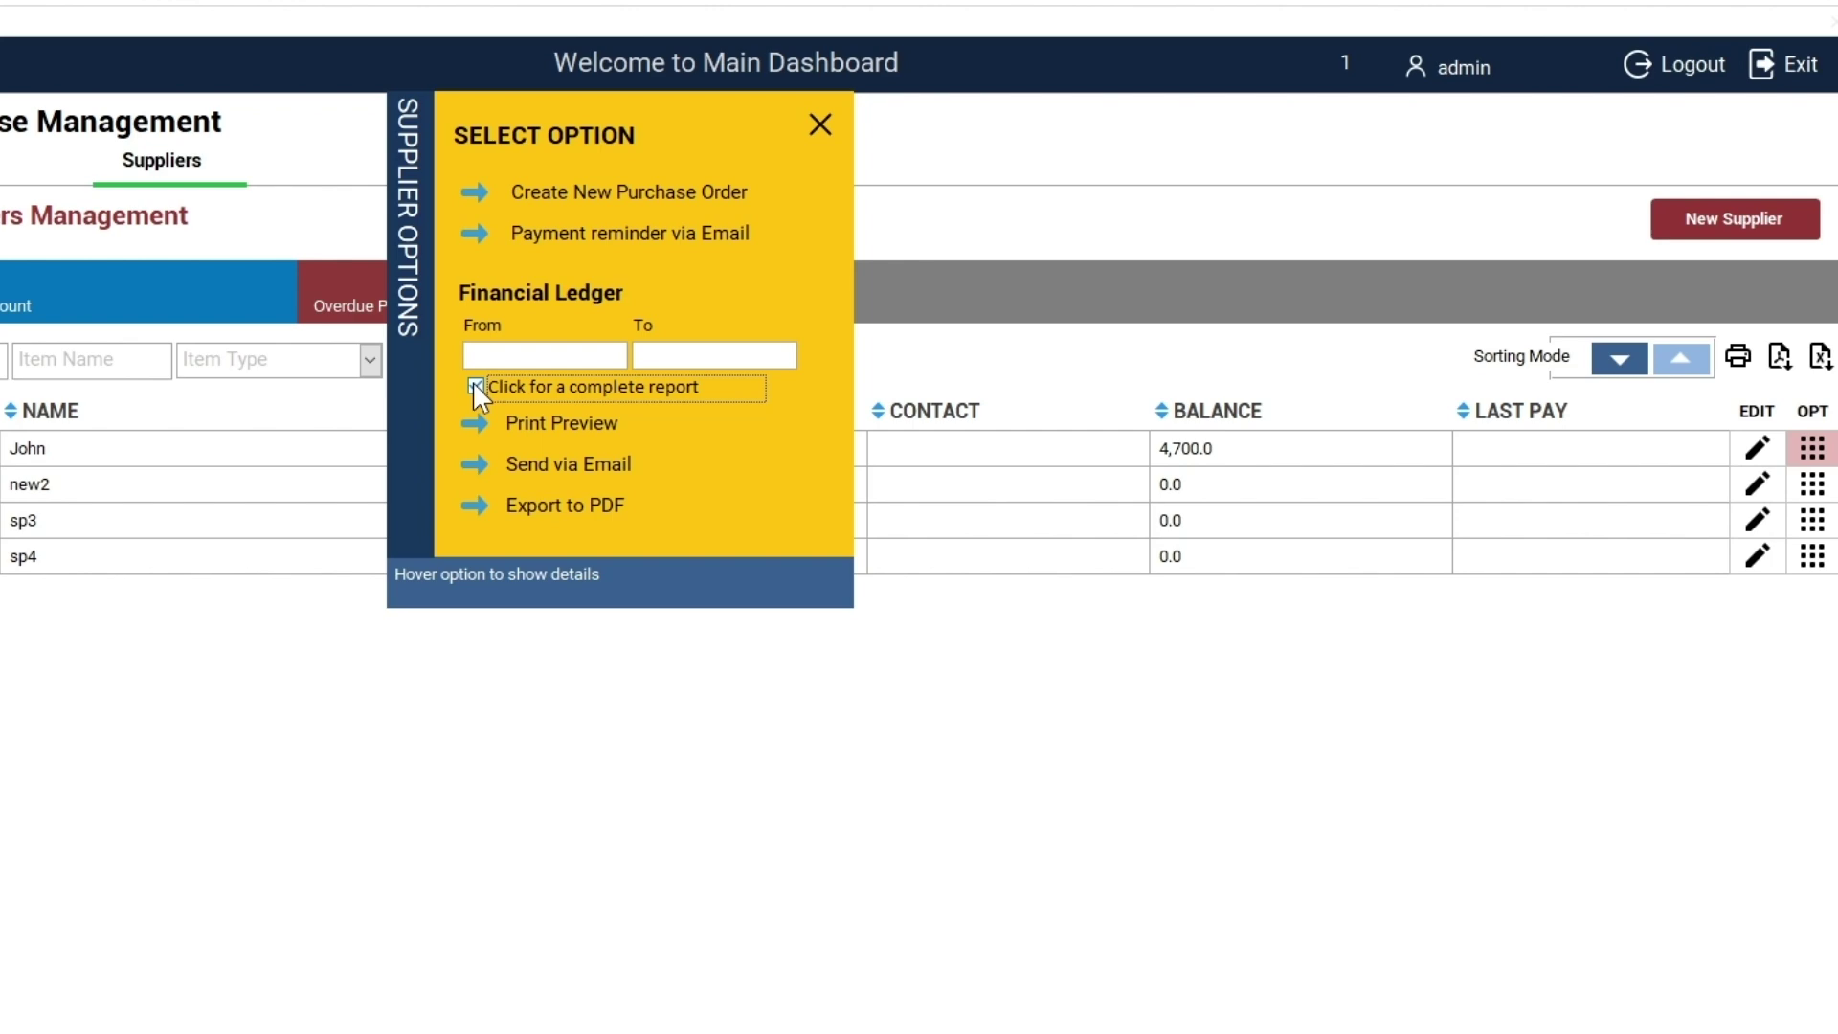
pyautogui.click(493, 422)
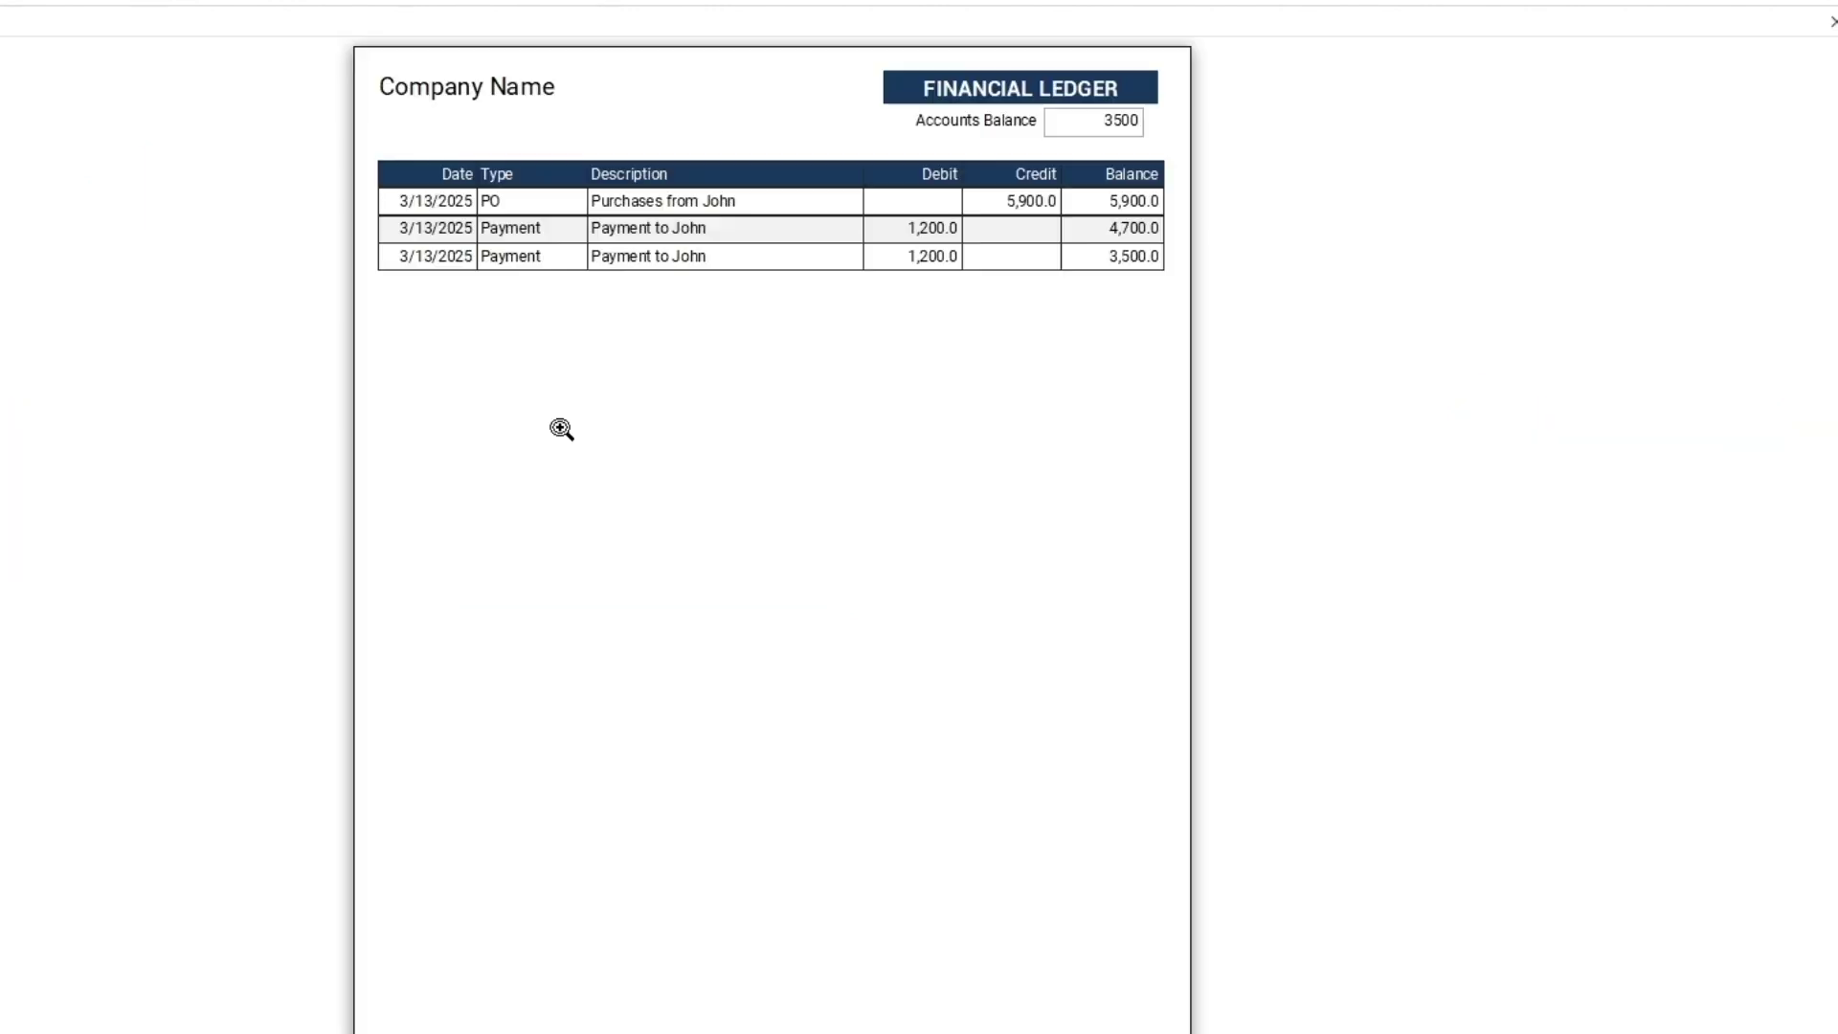
pyautogui.click(910, 268)
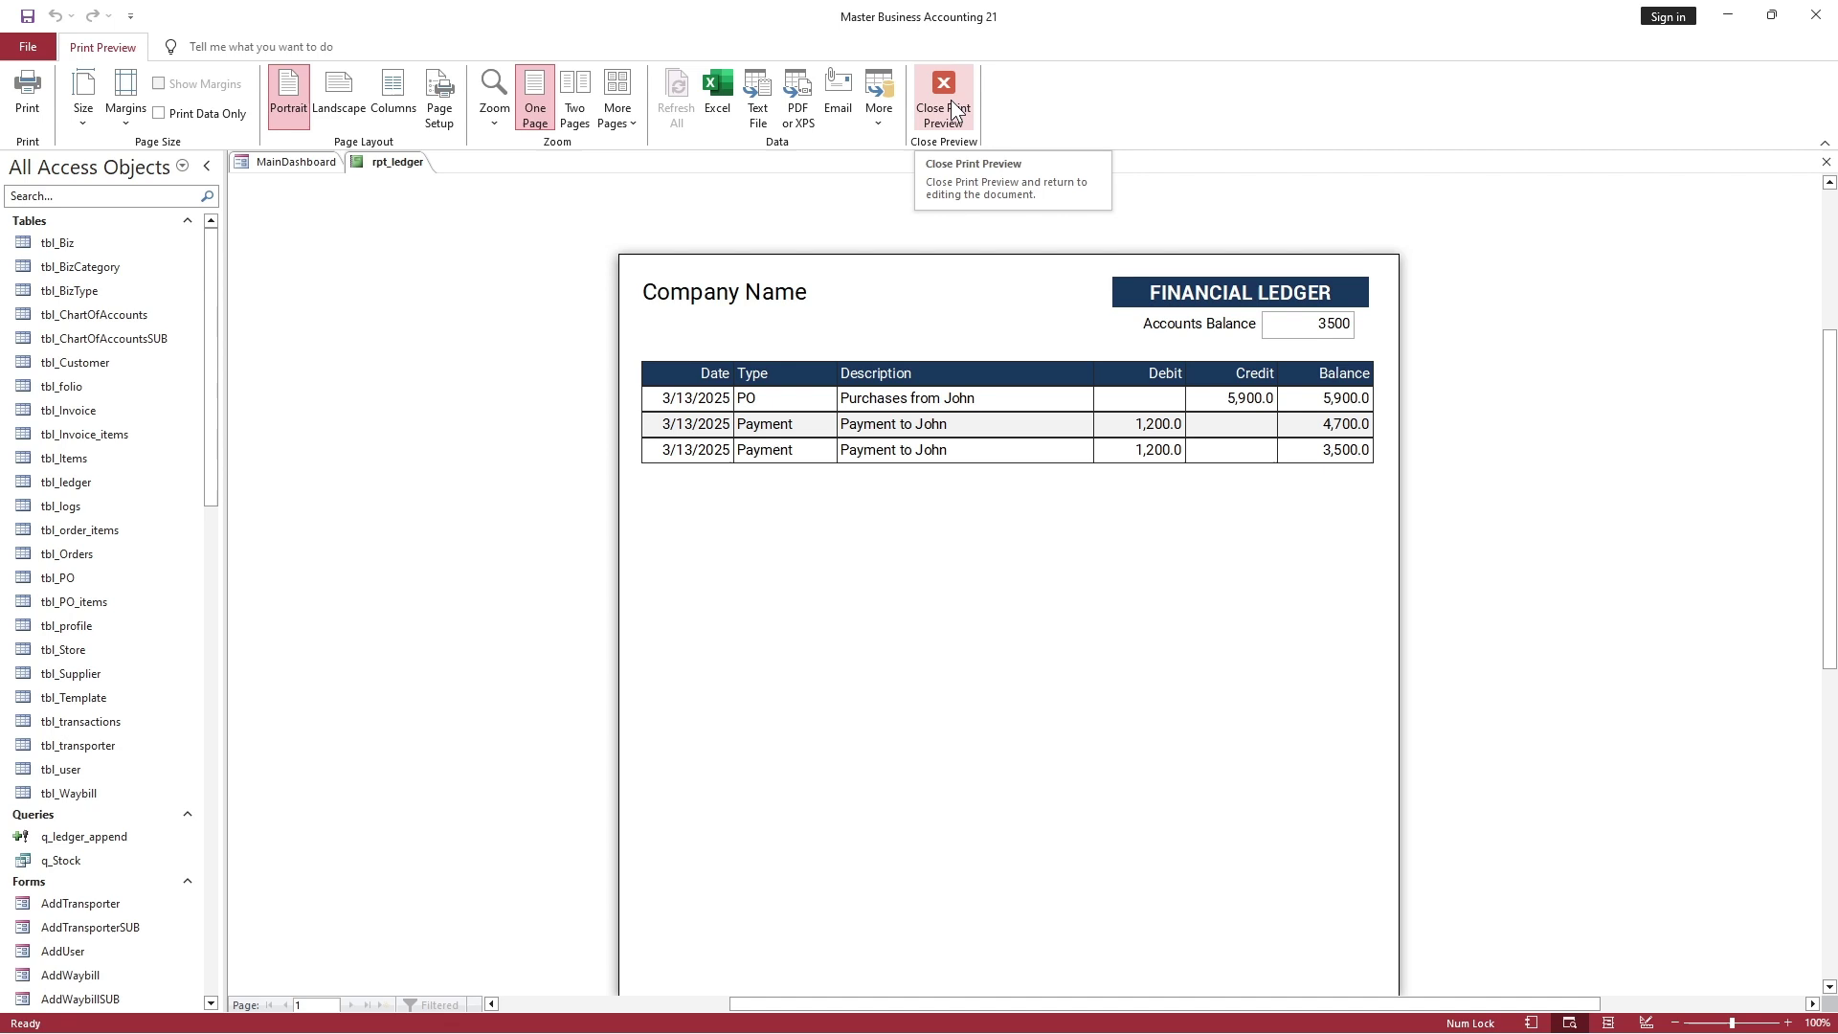
pyautogui.click(951, 100)
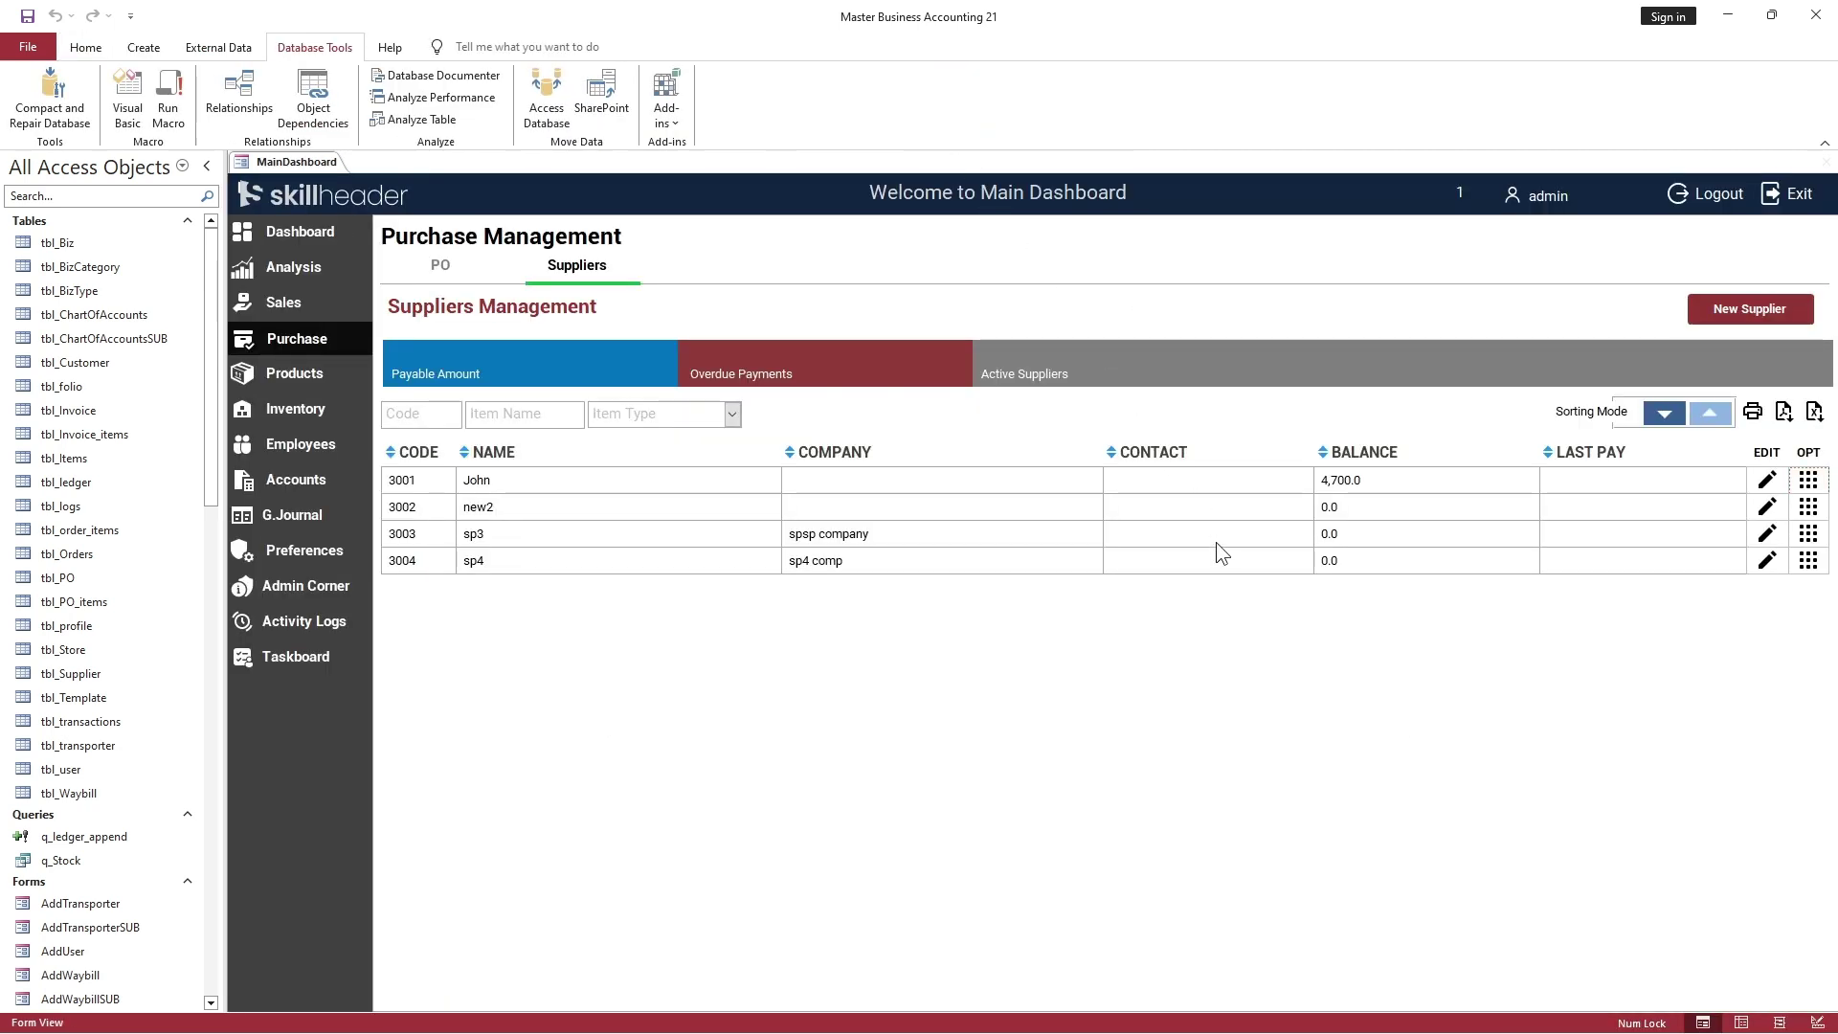
# Close MainDashboard, restore the Access window, and open the Add-on General Journal and Ledger database
pyautogui.rightClick(326, 161)
pyautogui.click(359, 189)
pyautogui.doubleClick(376, 20)
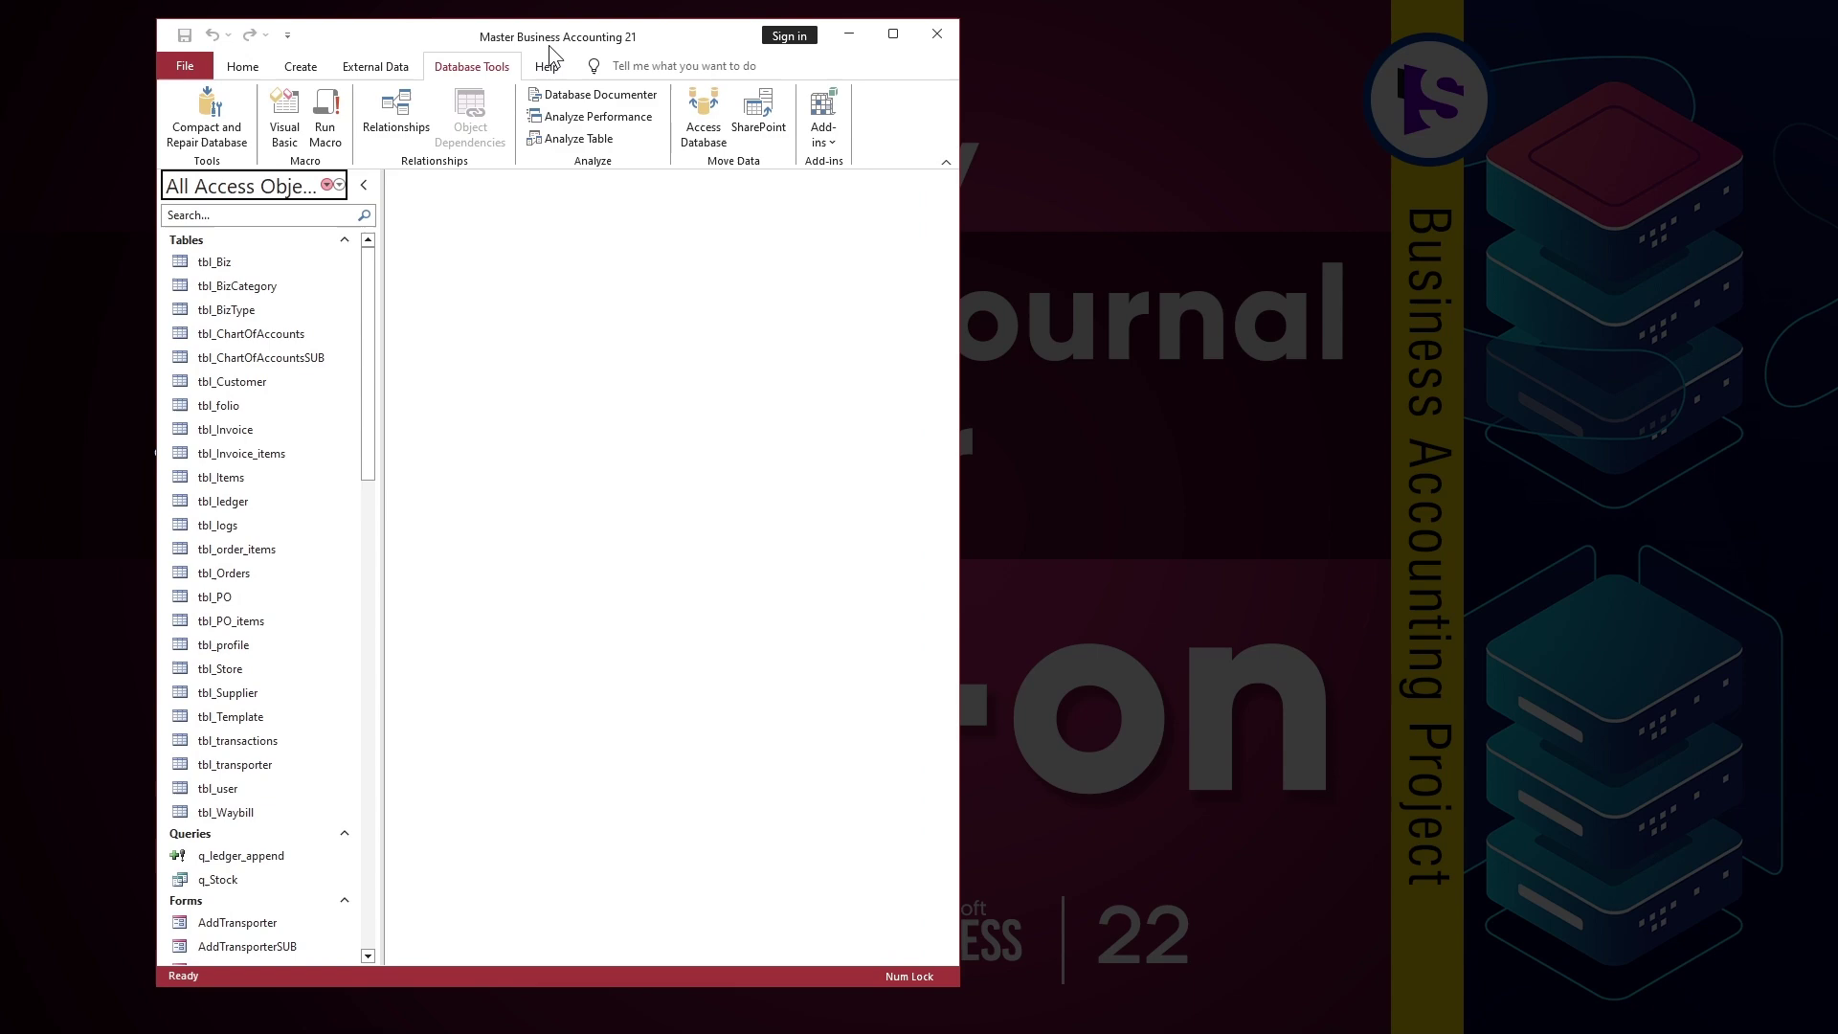
pyautogui.moveTo(548, 44); pyautogui.dragTo(803, 58)
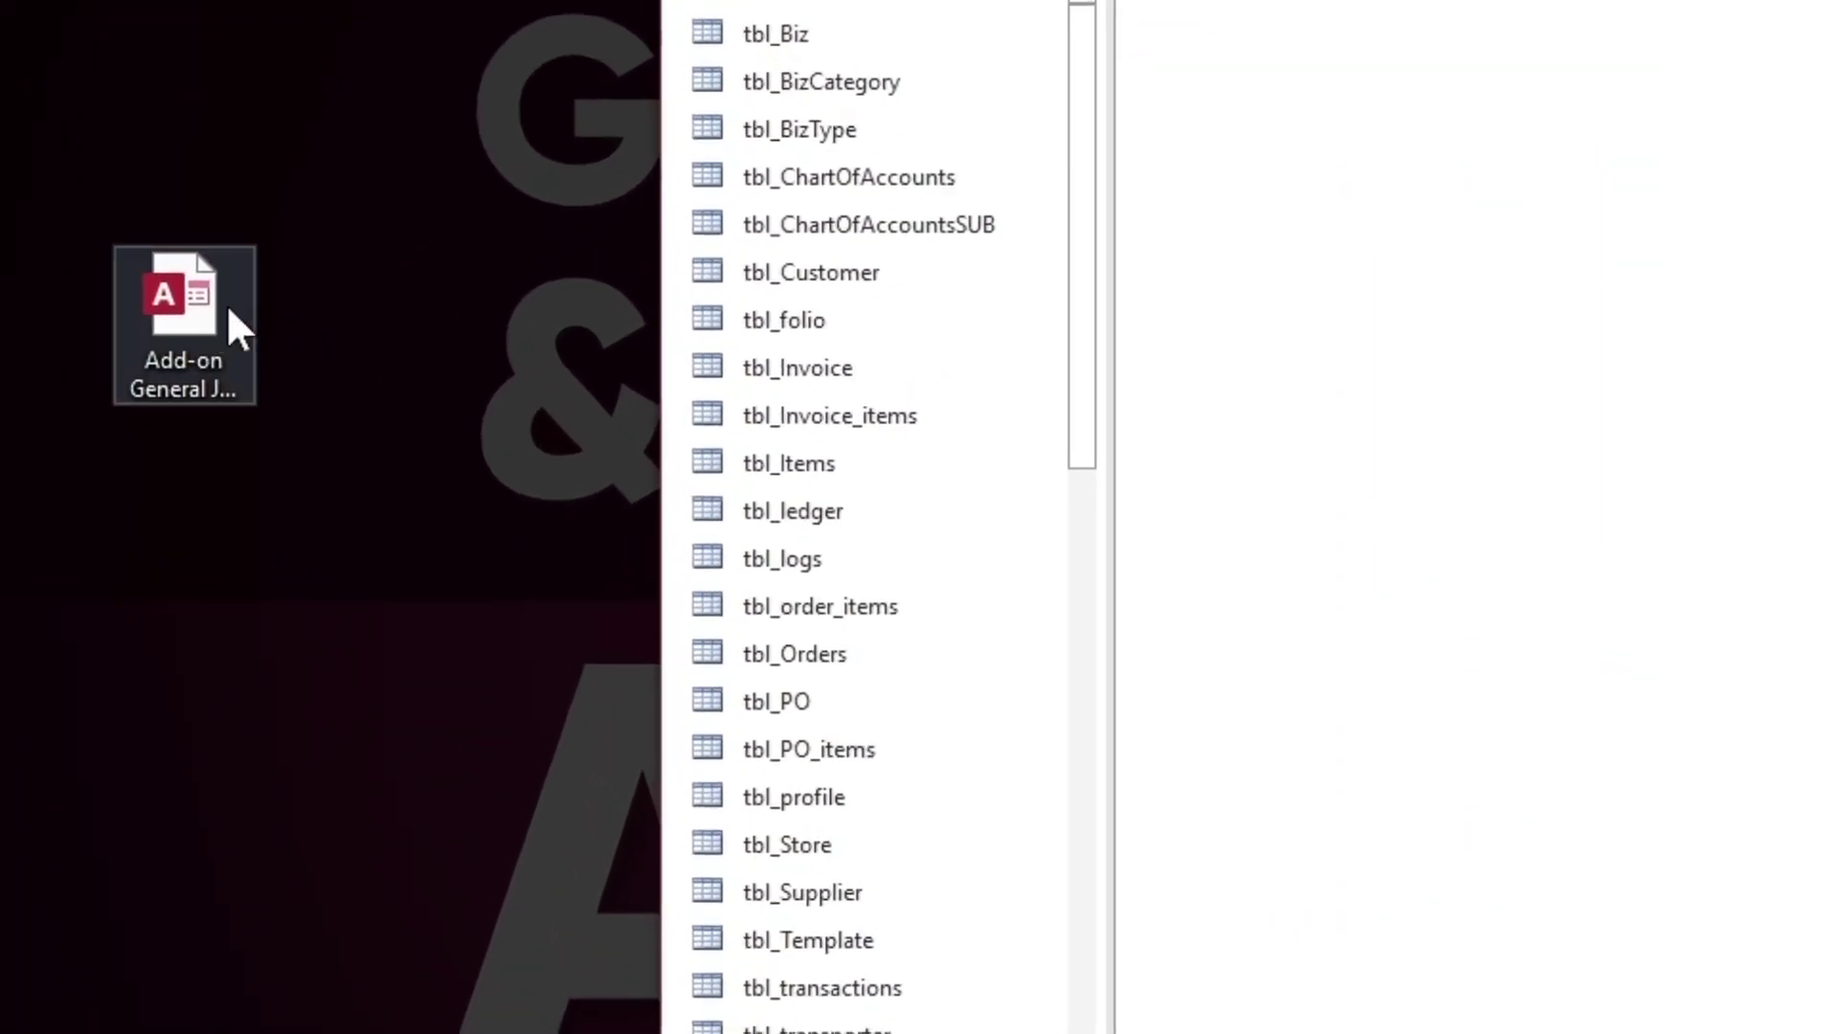
pyautogui.click(209, 399)
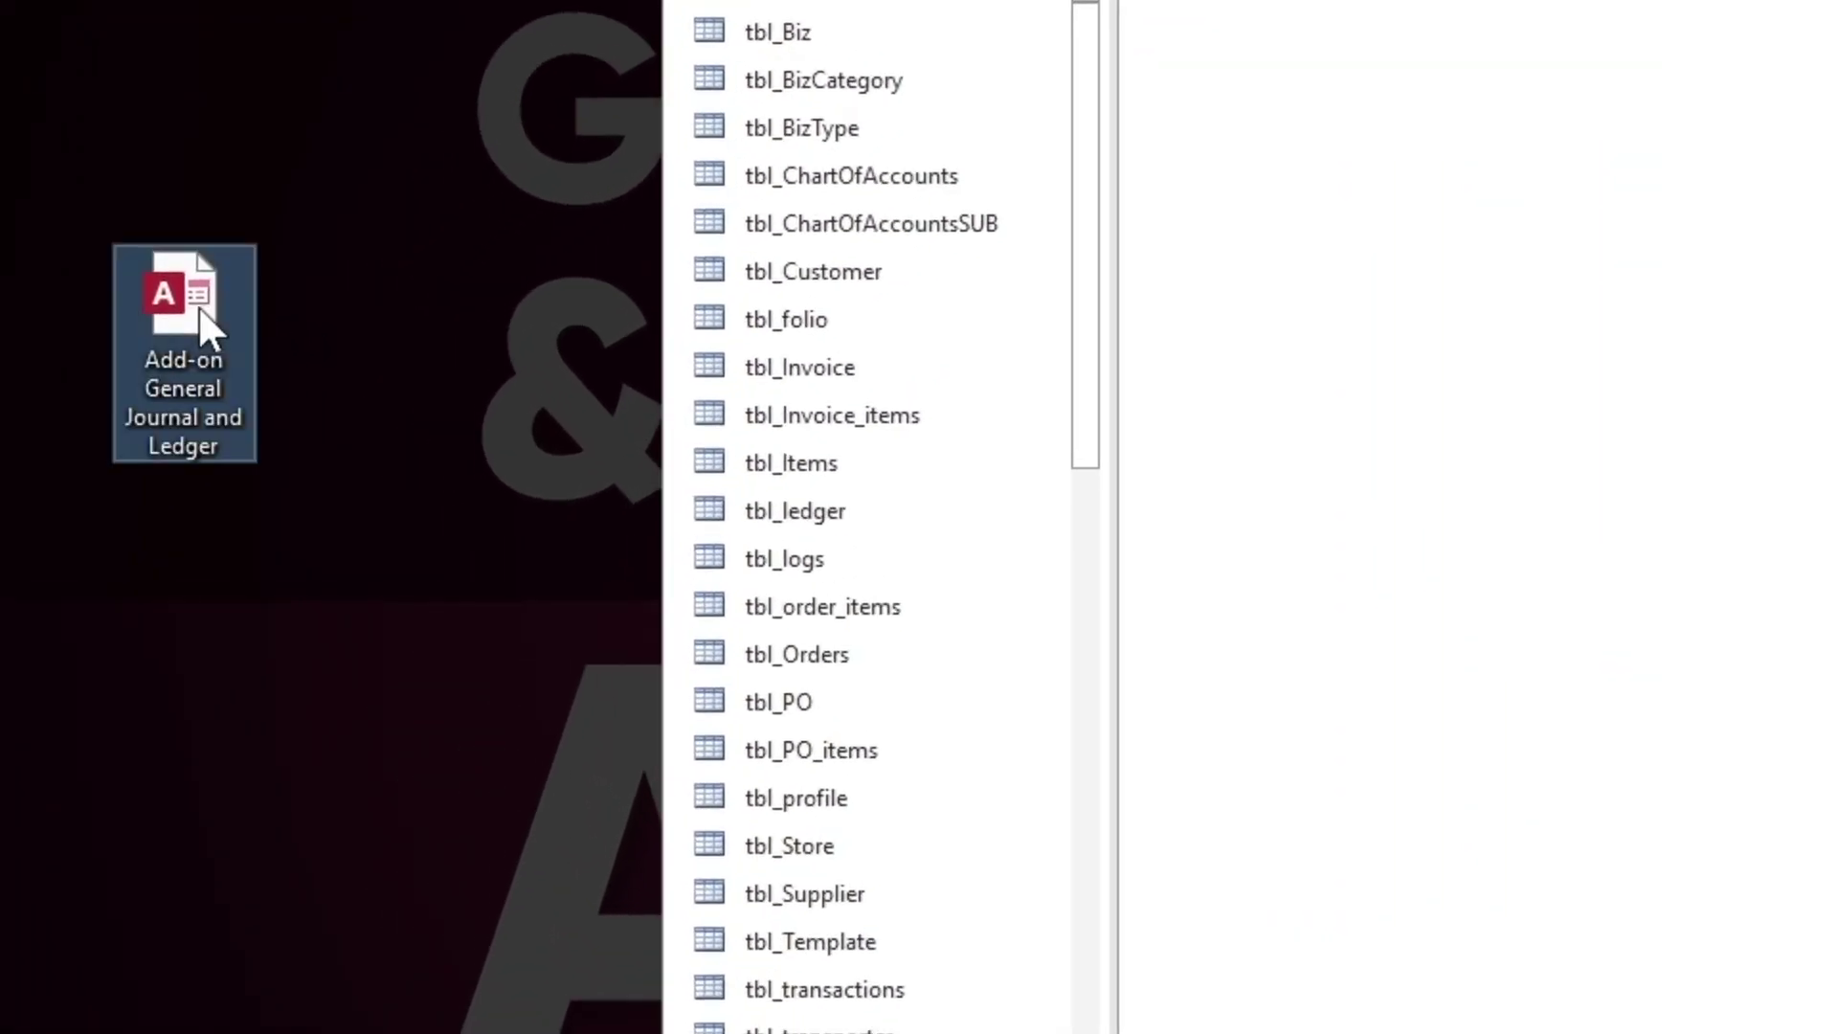
pyautogui.doubleClick(200, 308)
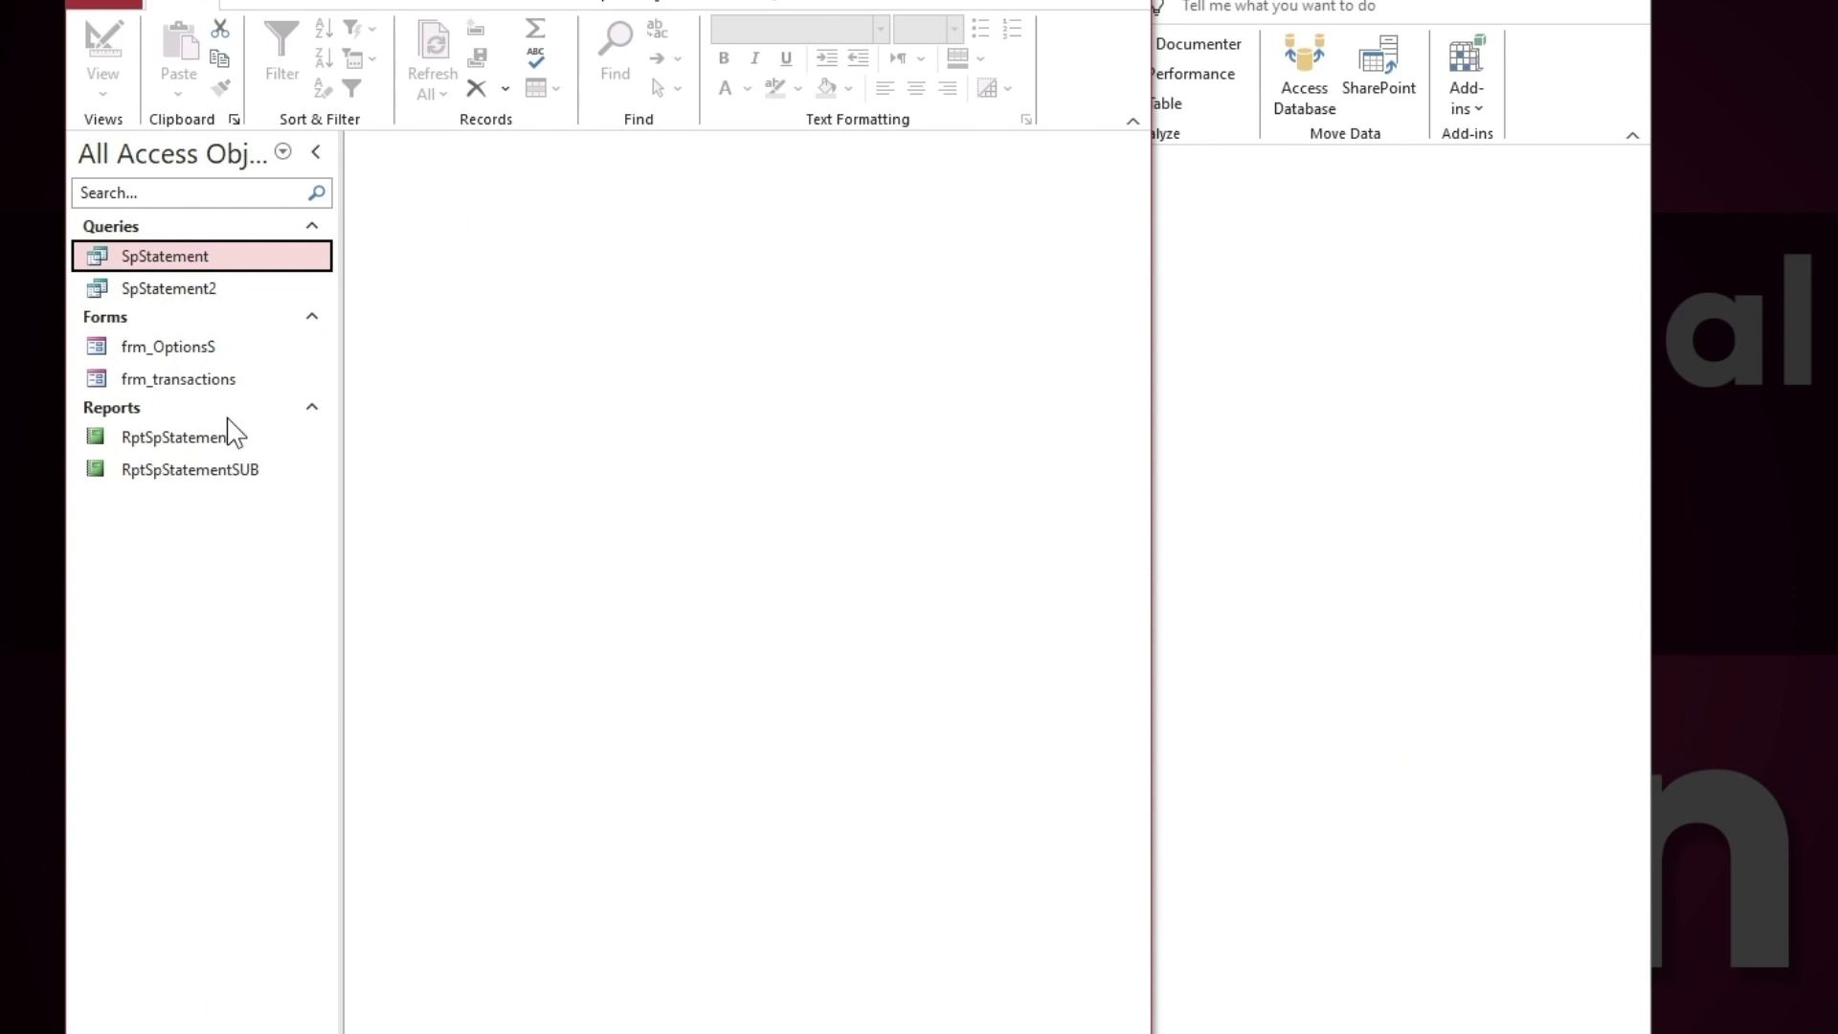
# Select all six add-on objects, SpStatement through RptSpStatementSUB, and copy them
pyautogui.click(299, 292)
pyautogui.click(303, 378)
pyautogui.click(304, 509)
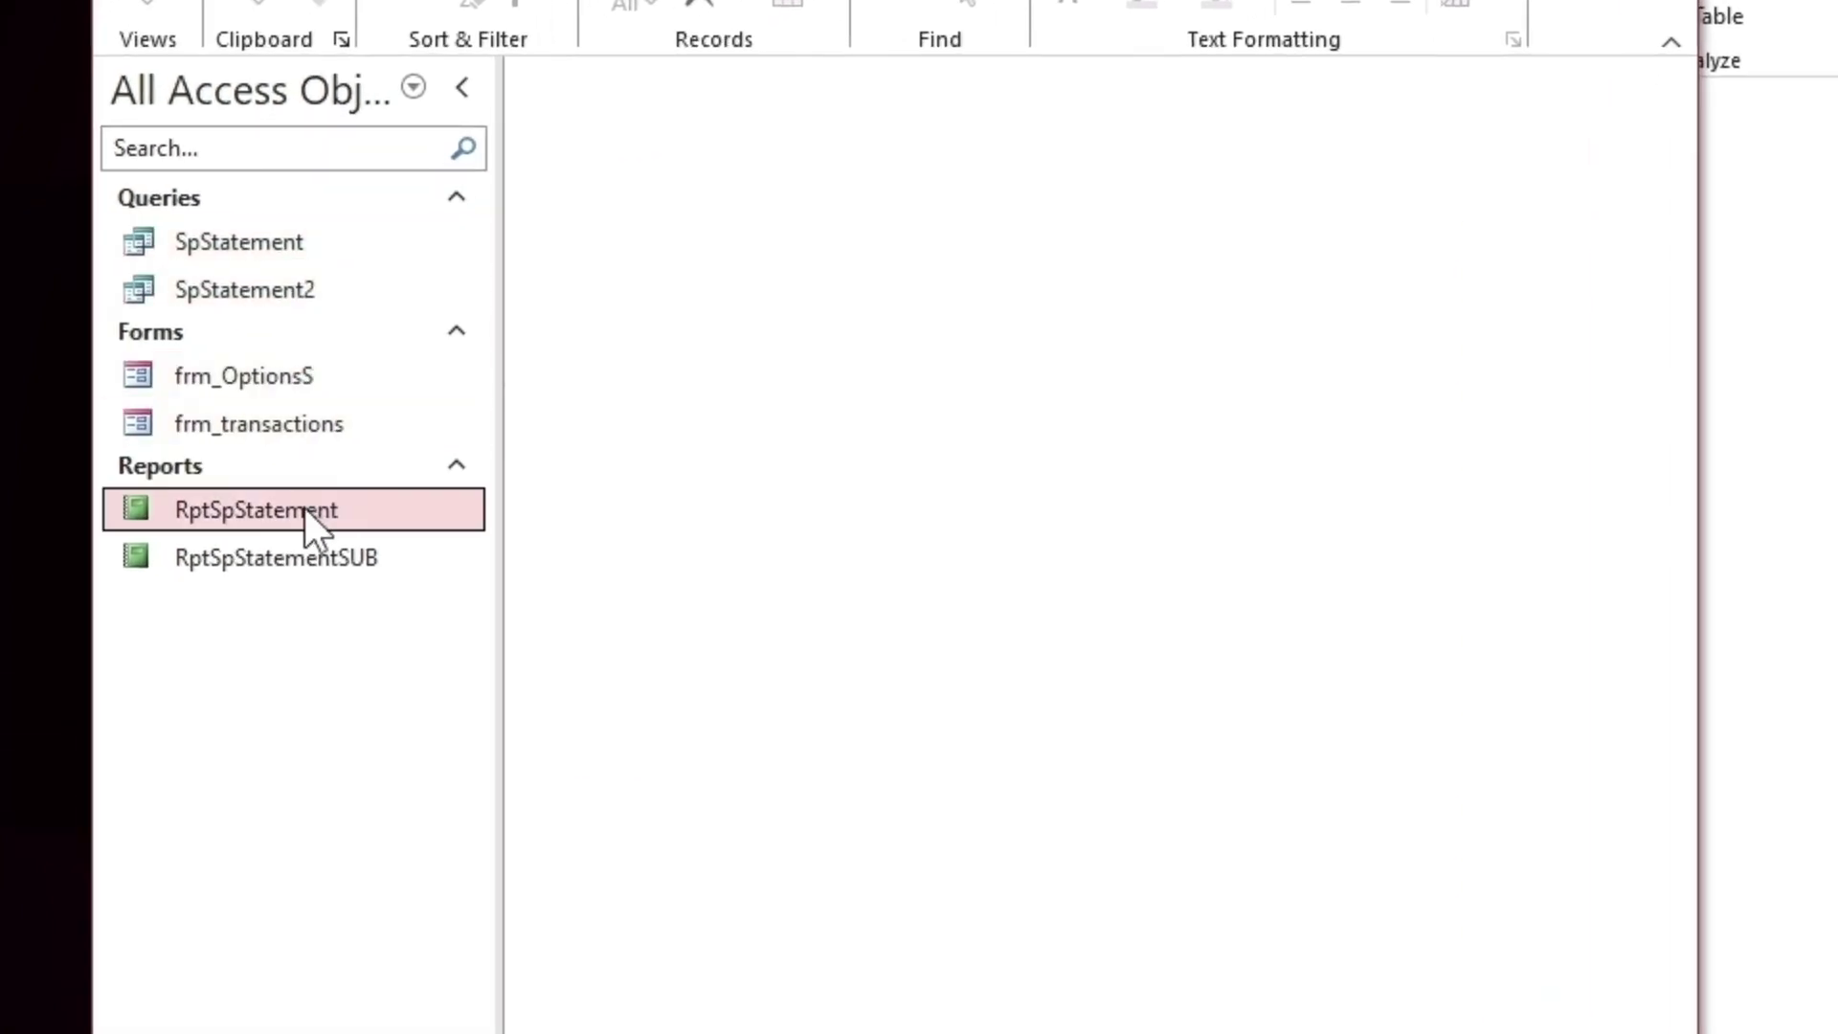
pyautogui.click(306, 557)
pyautogui.click(298, 275)
pyautogui.click(299, 239)
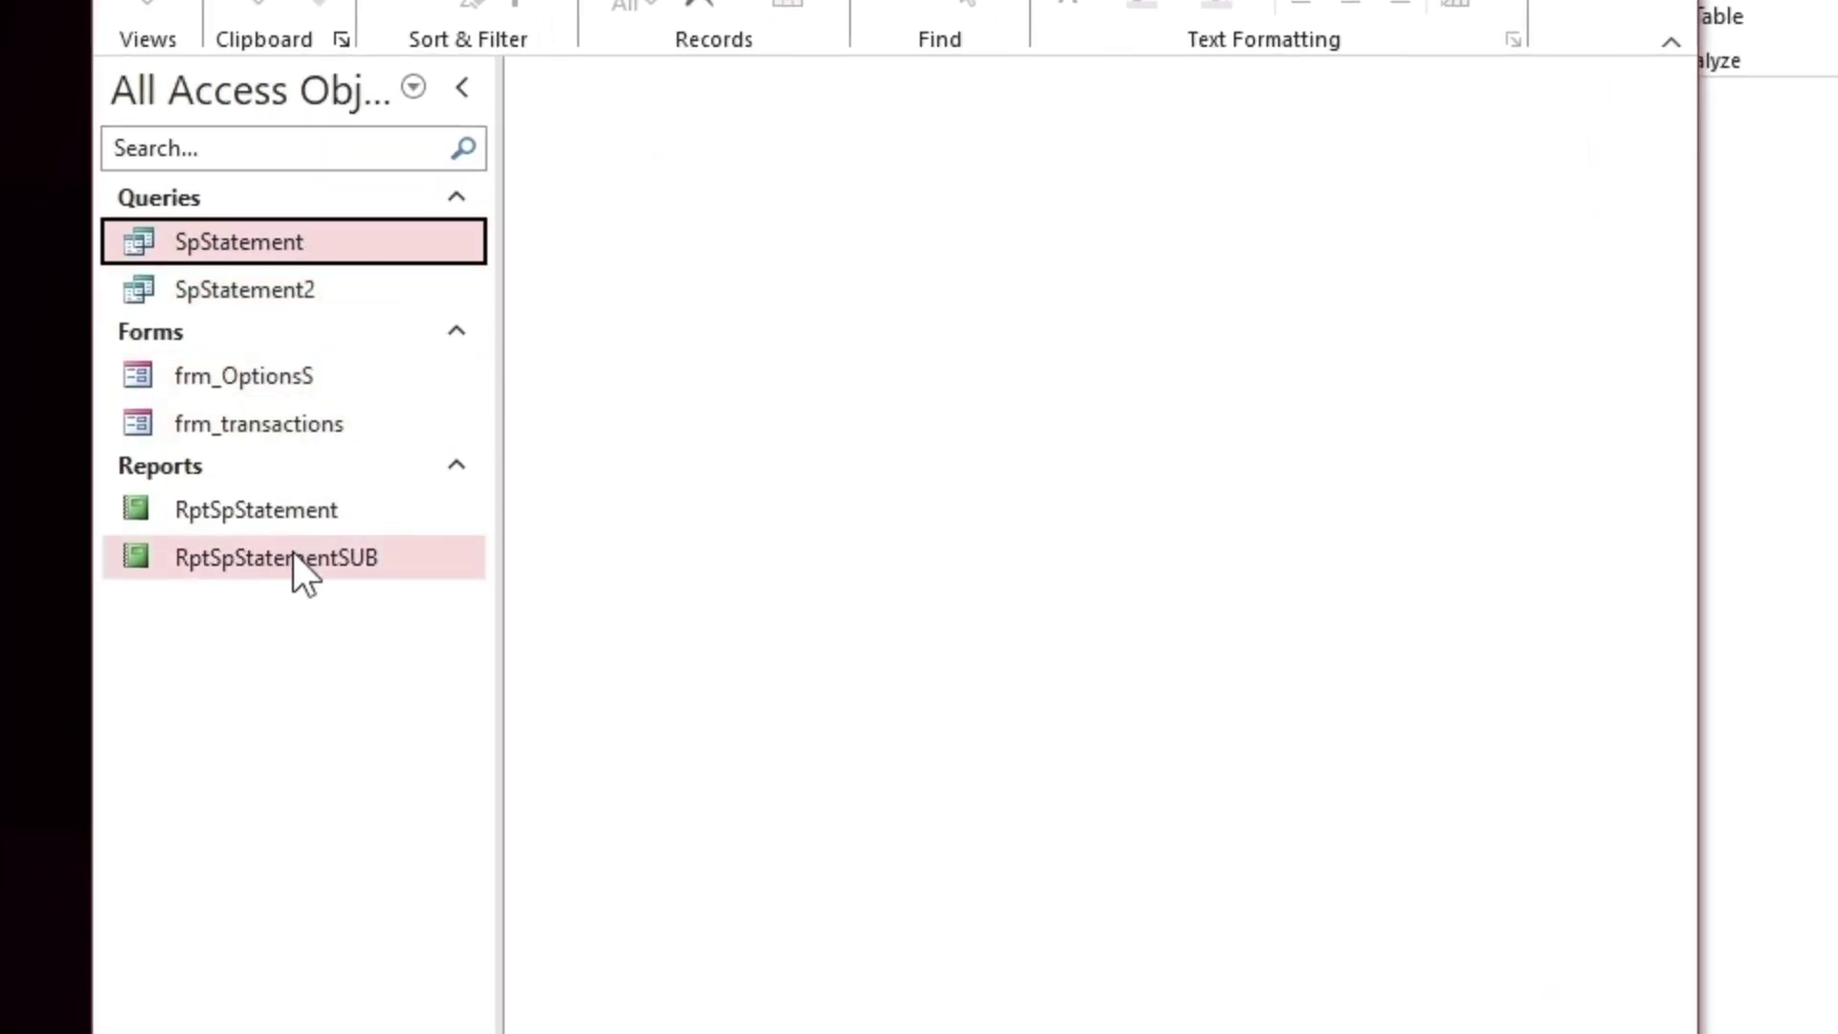
pyautogui.keyDown('shift'); pyautogui.click(293, 559); pyautogui.keyUp('shift')
pyautogui.rightClick(308, 557)
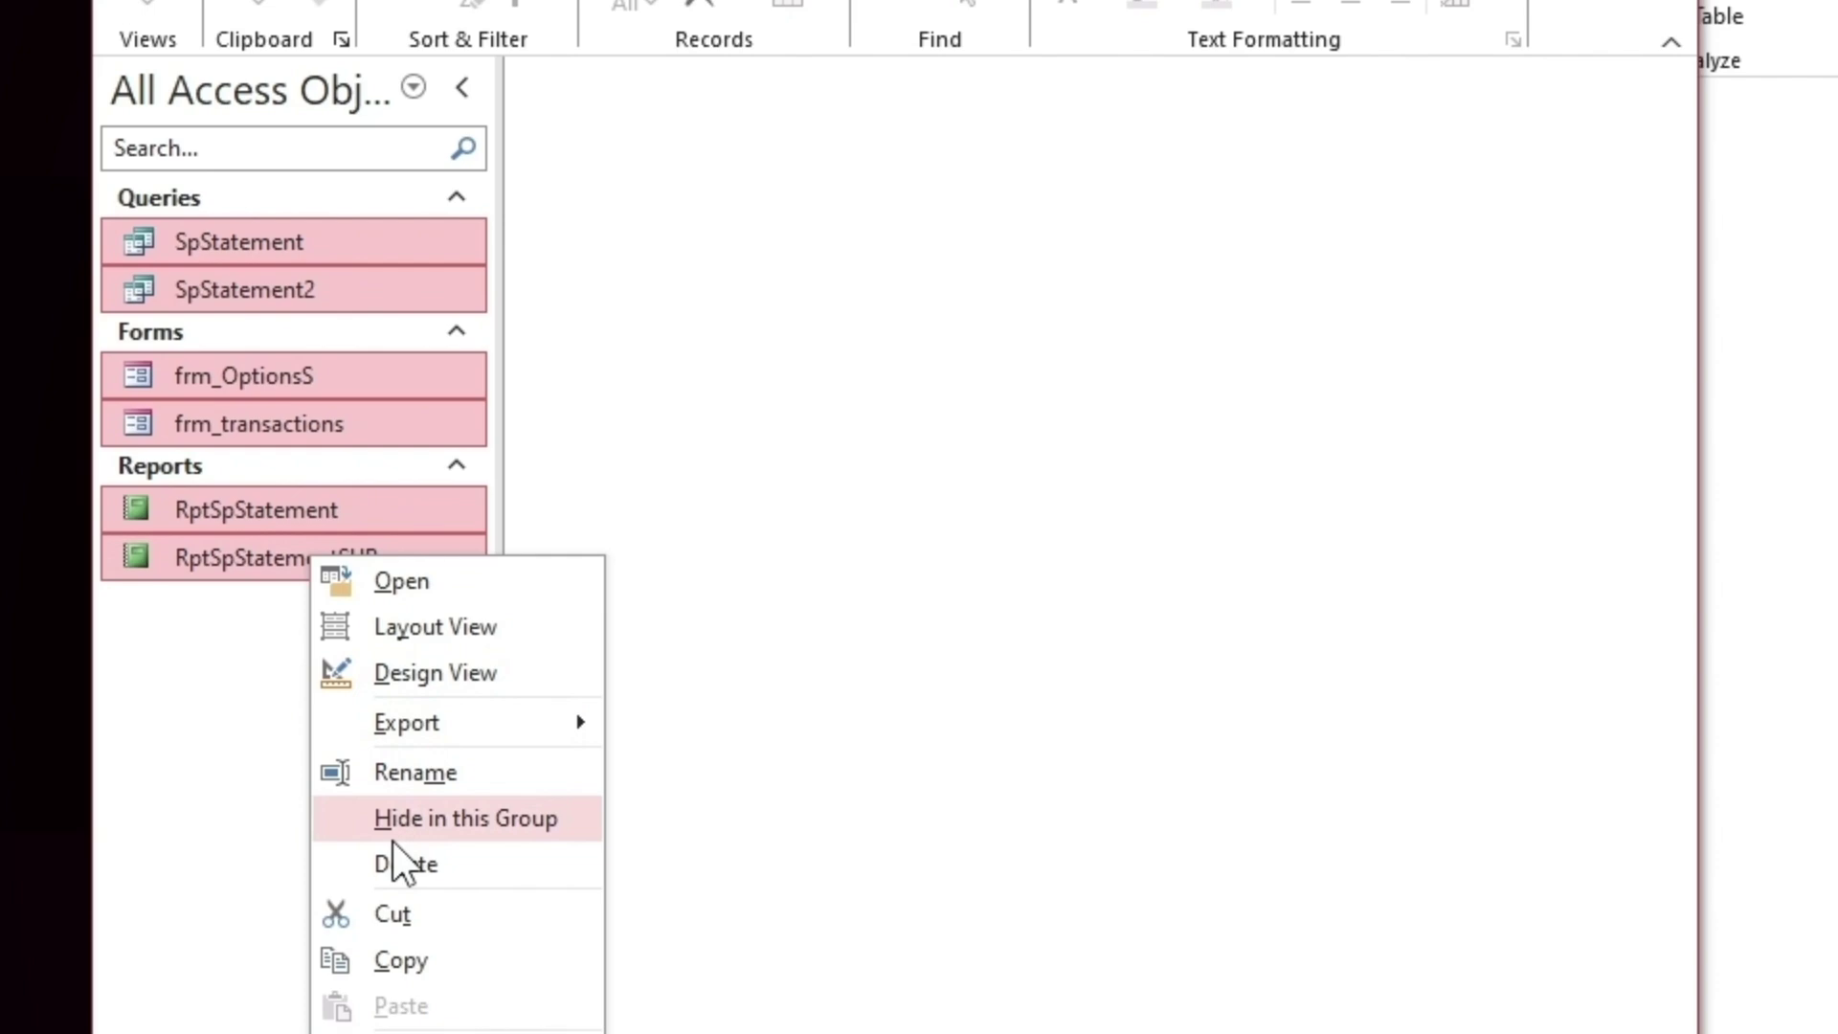
pyautogui.click(417, 960)
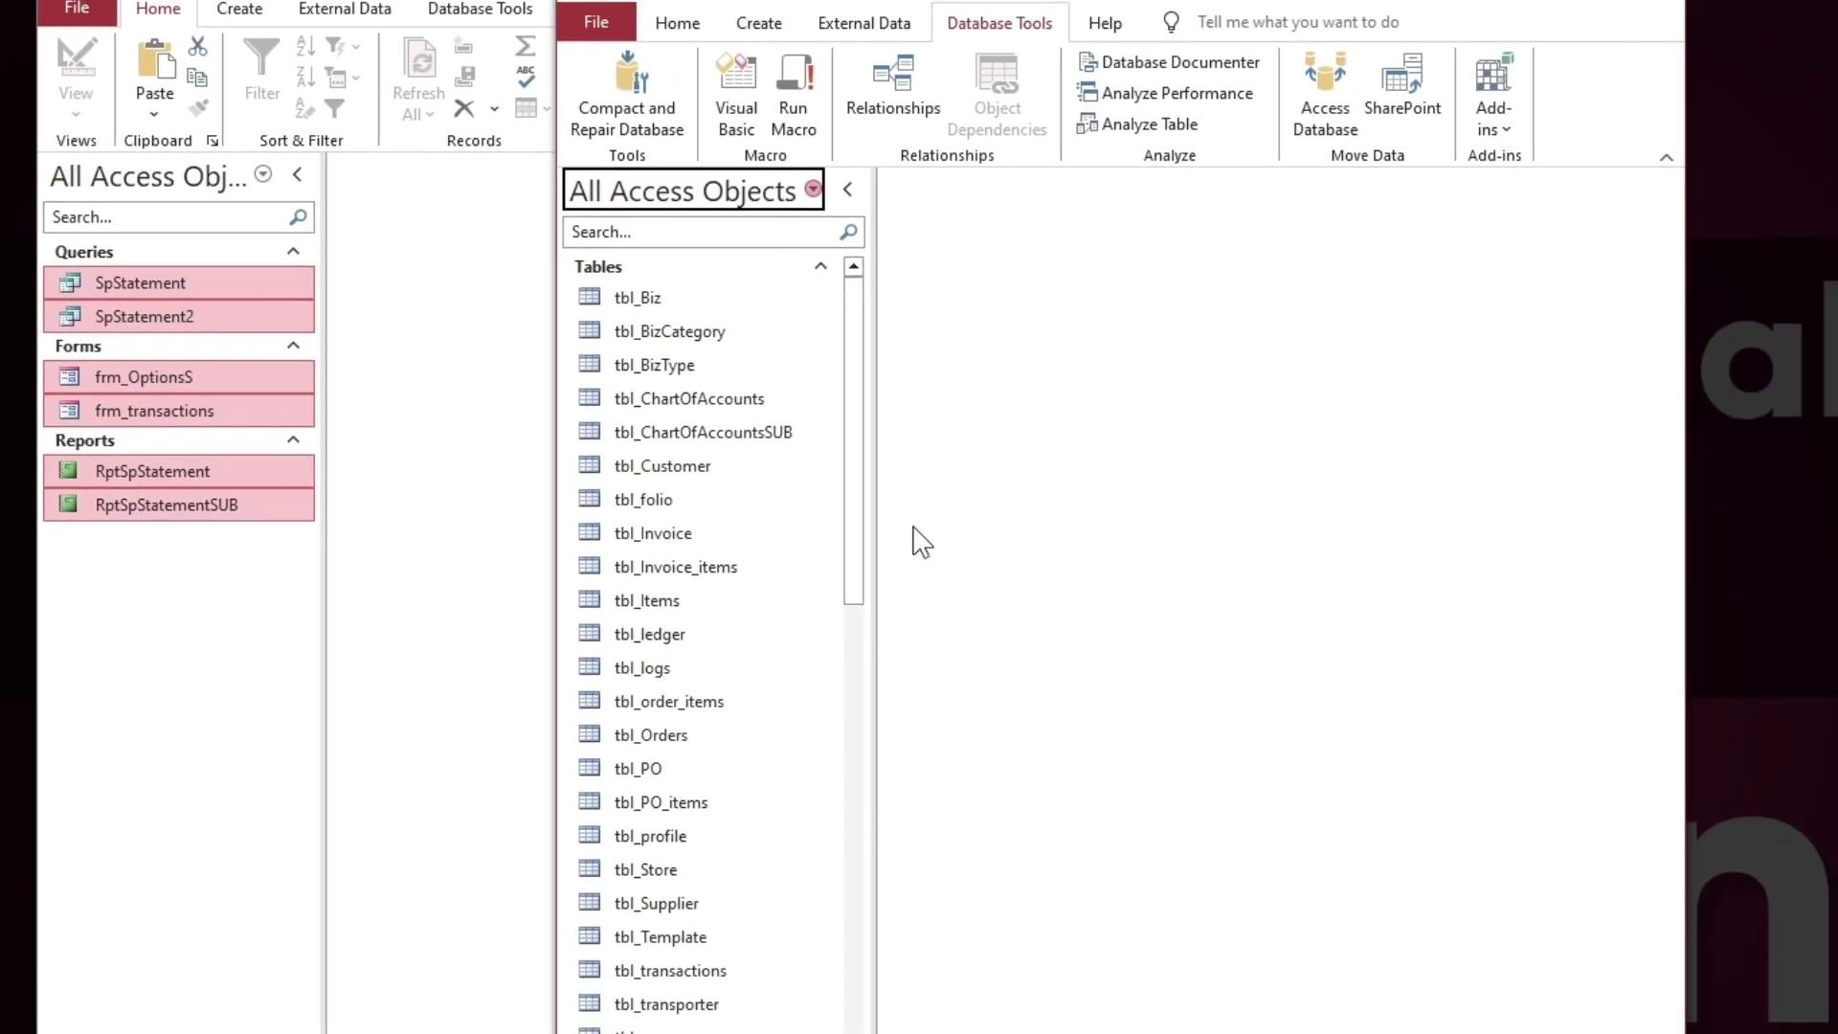
# Paste the six objects into the main database, replacing the existing frm_OptionsS and frm_transactions
pyautogui.rightClick(740, 505)
pyautogui.click(801, 820)
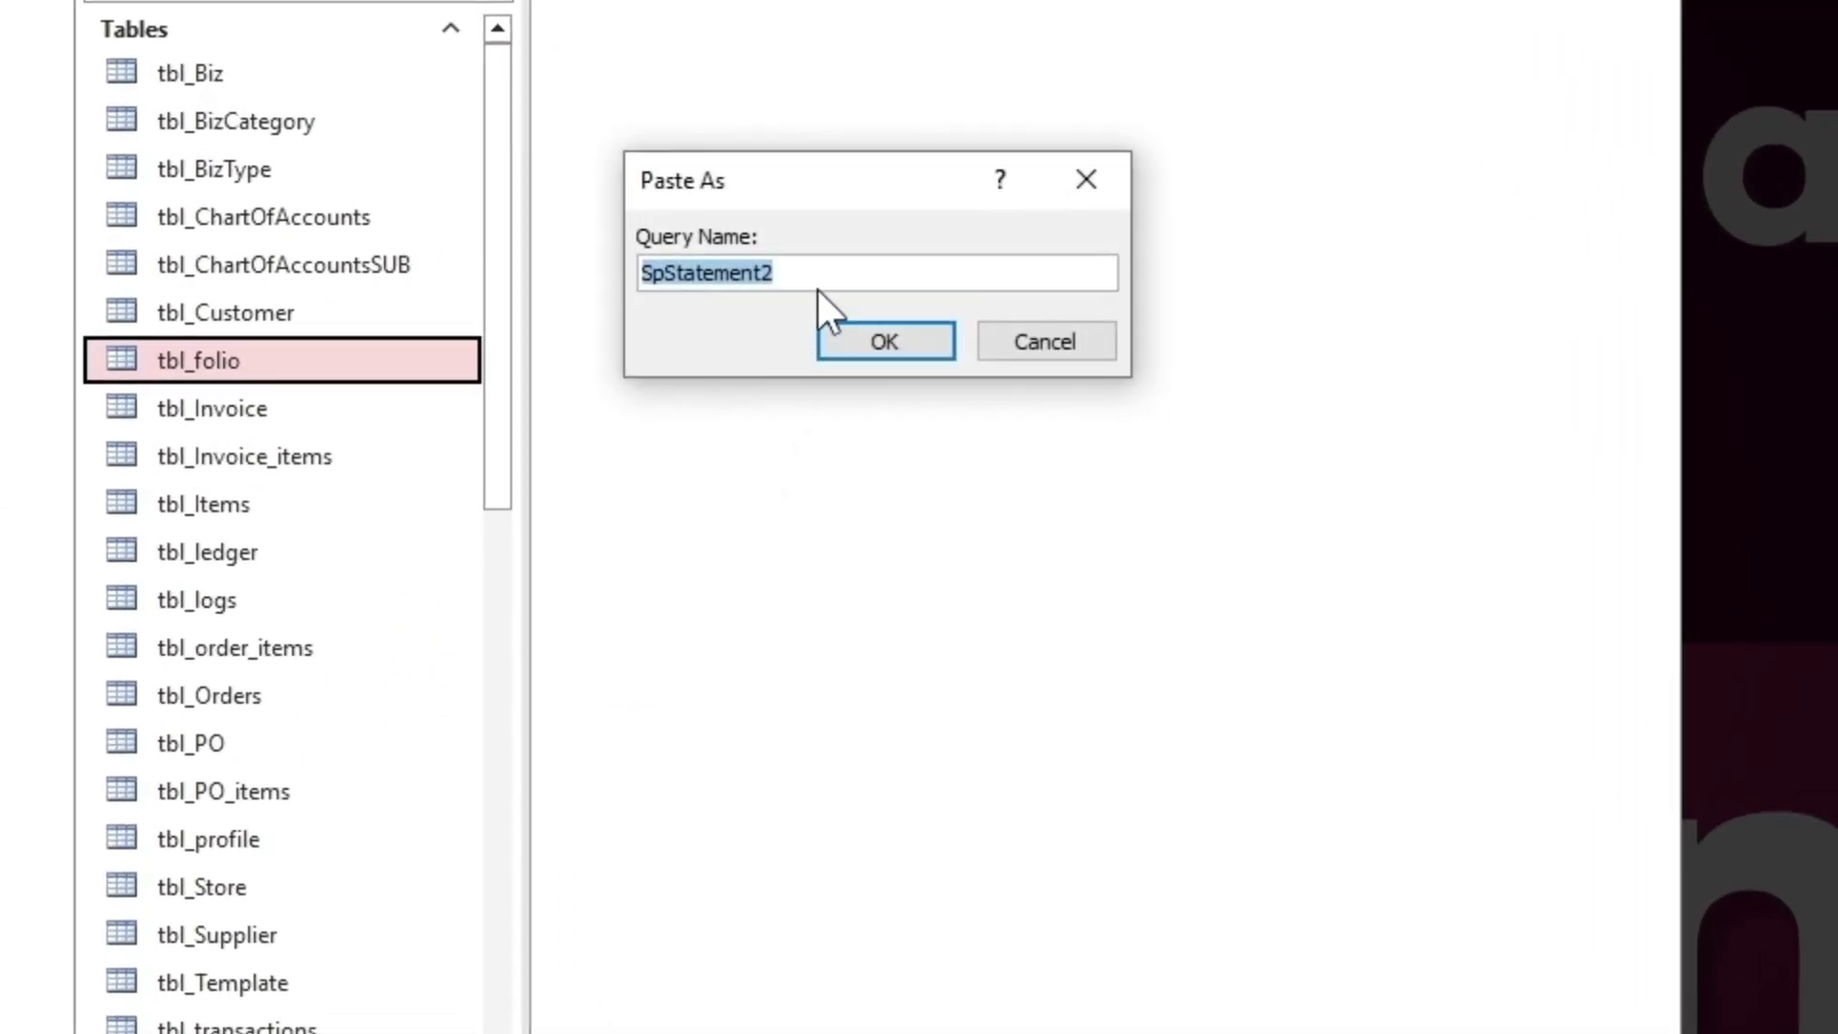
pyautogui.click(885, 339)
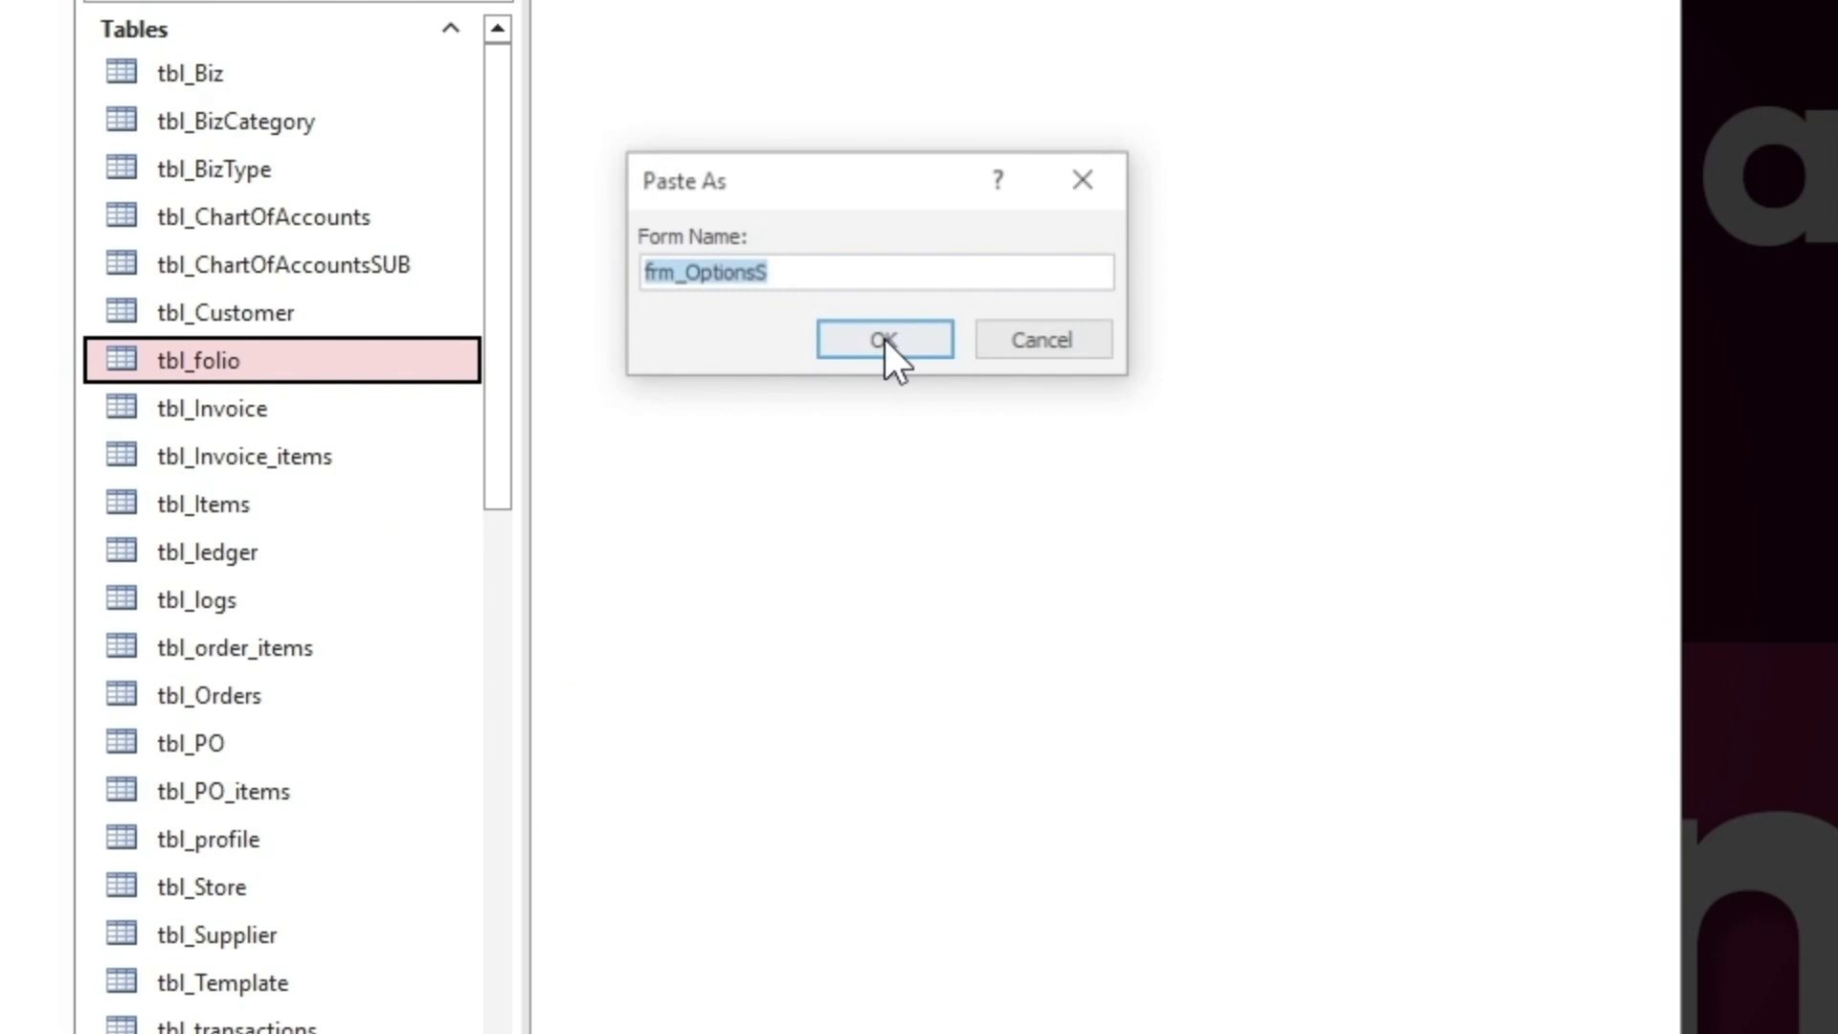
pyautogui.click(885, 339)
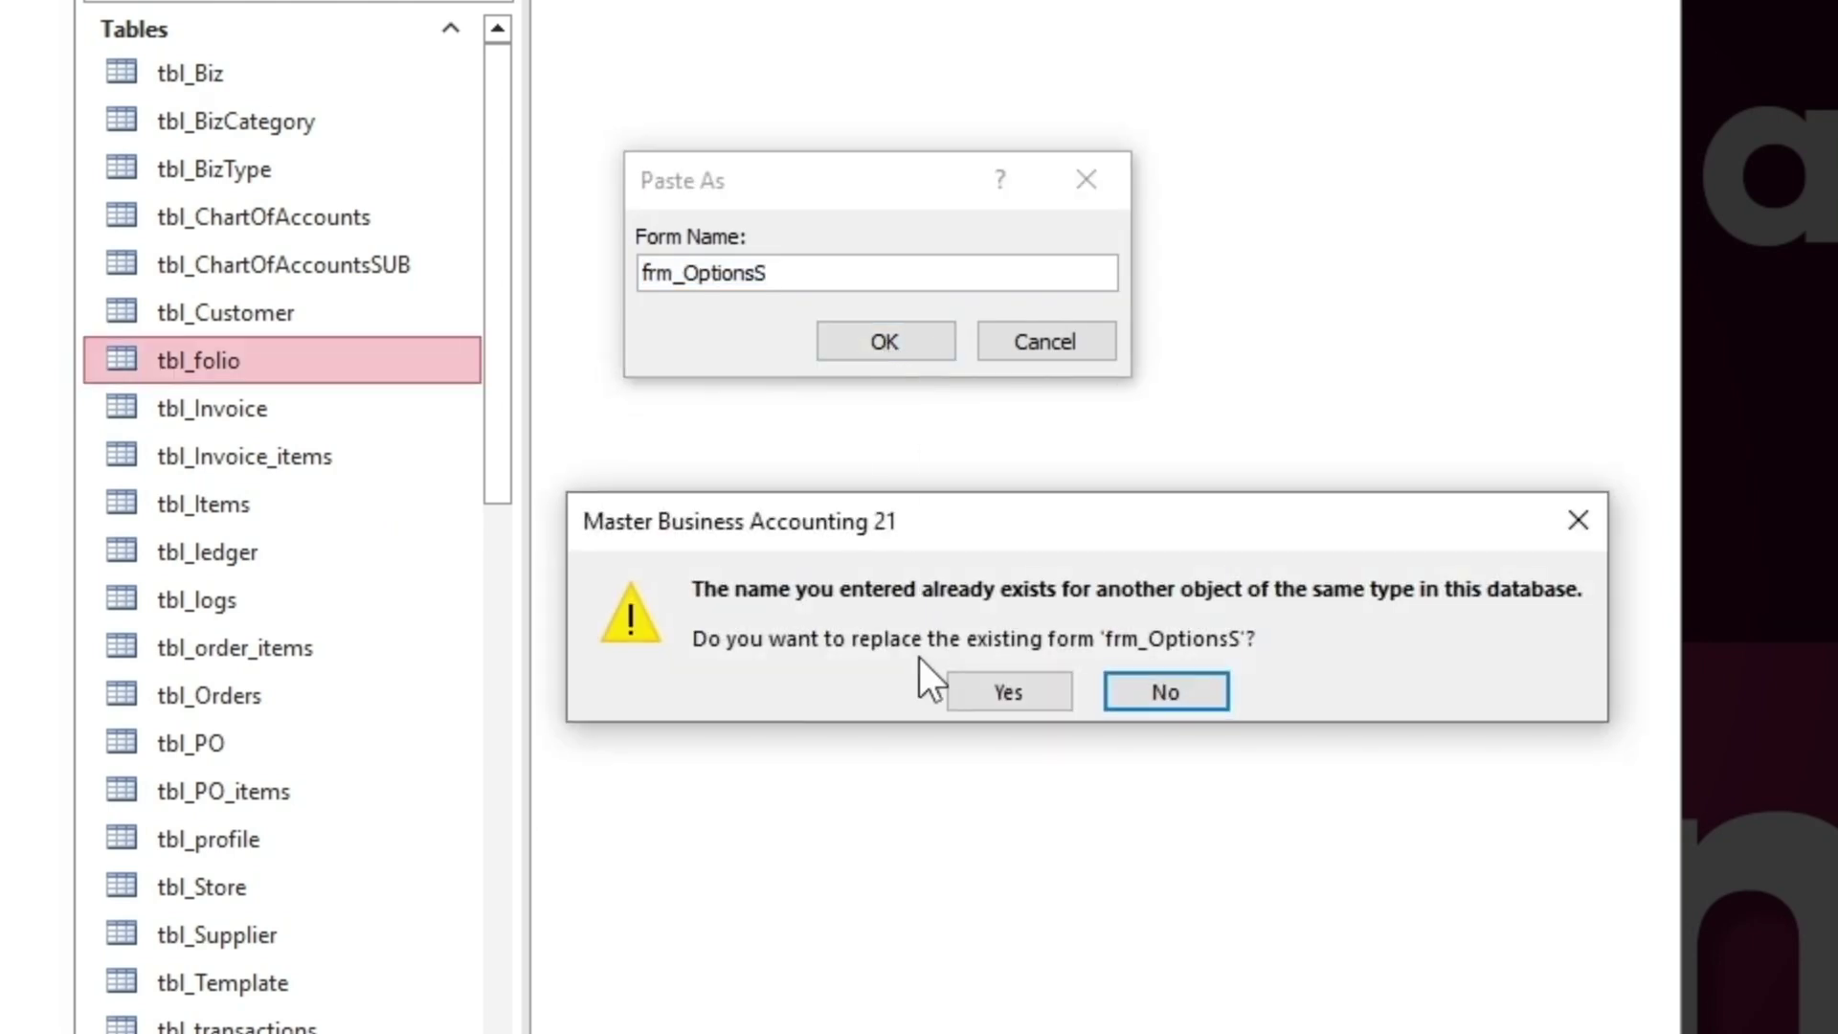
pyautogui.click(1005, 691)
pyautogui.click(881, 343)
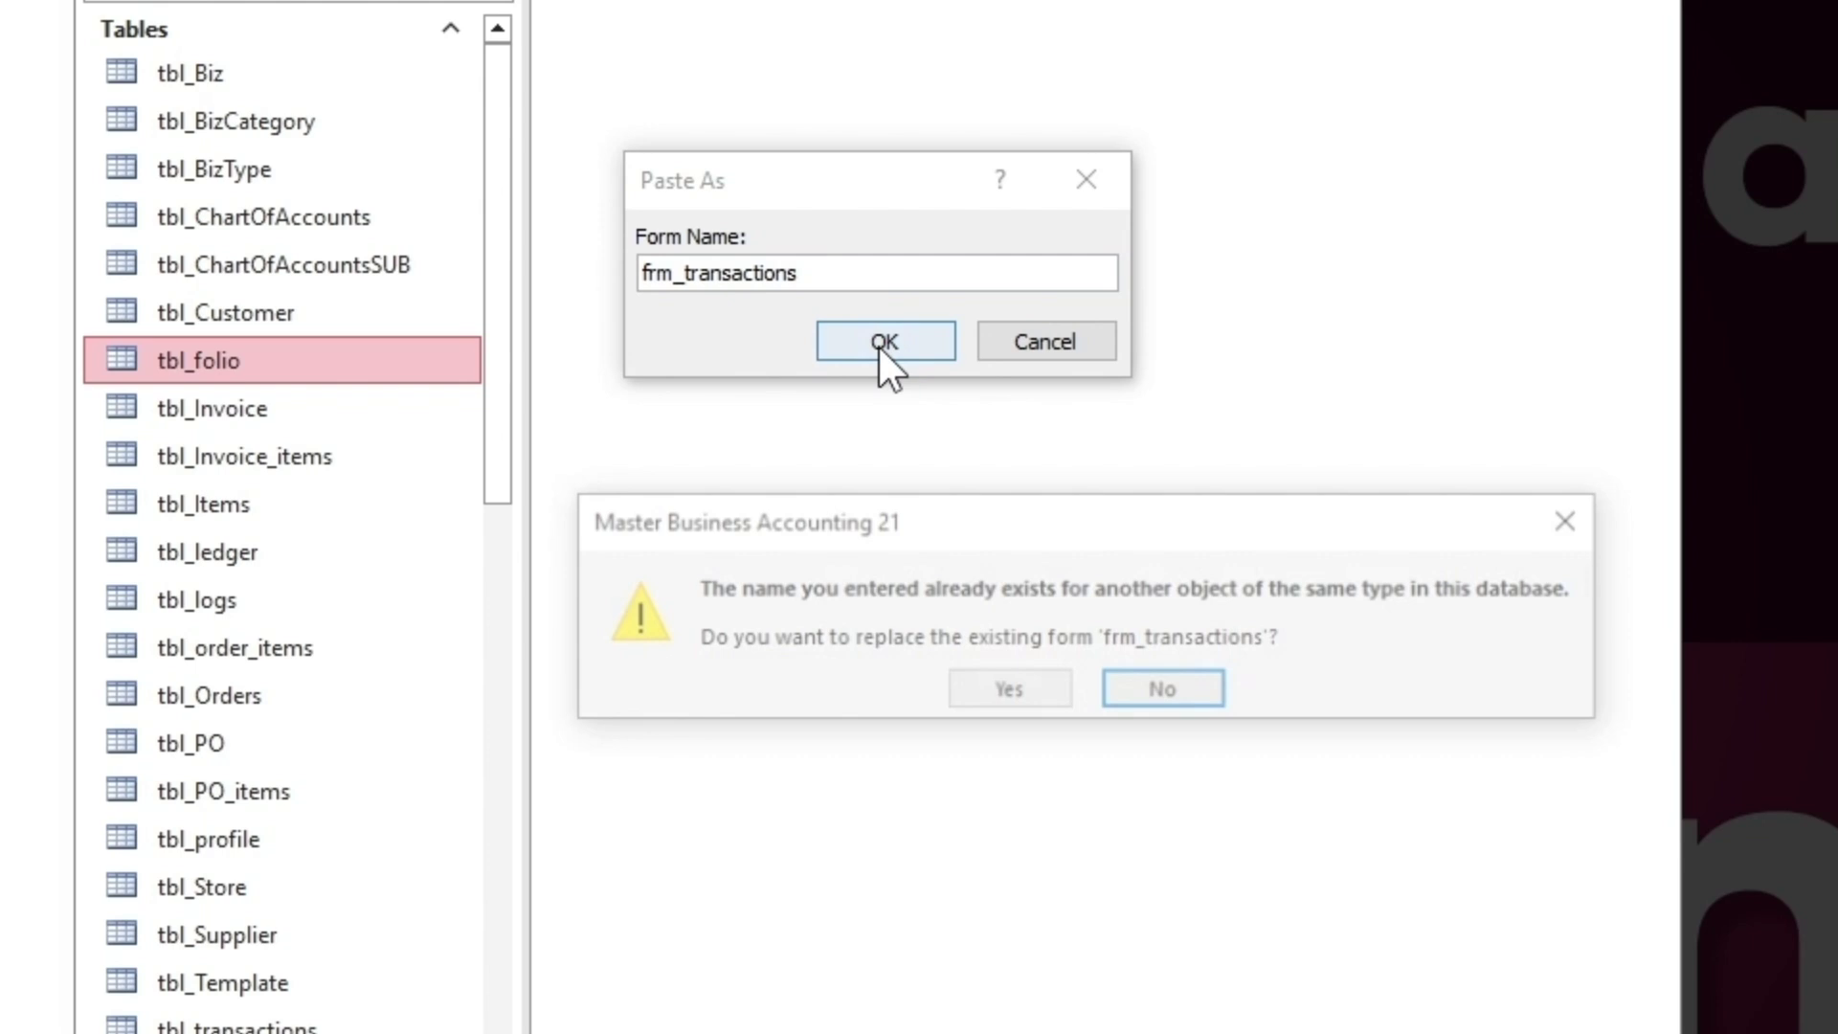
pyautogui.click(1036, 686)
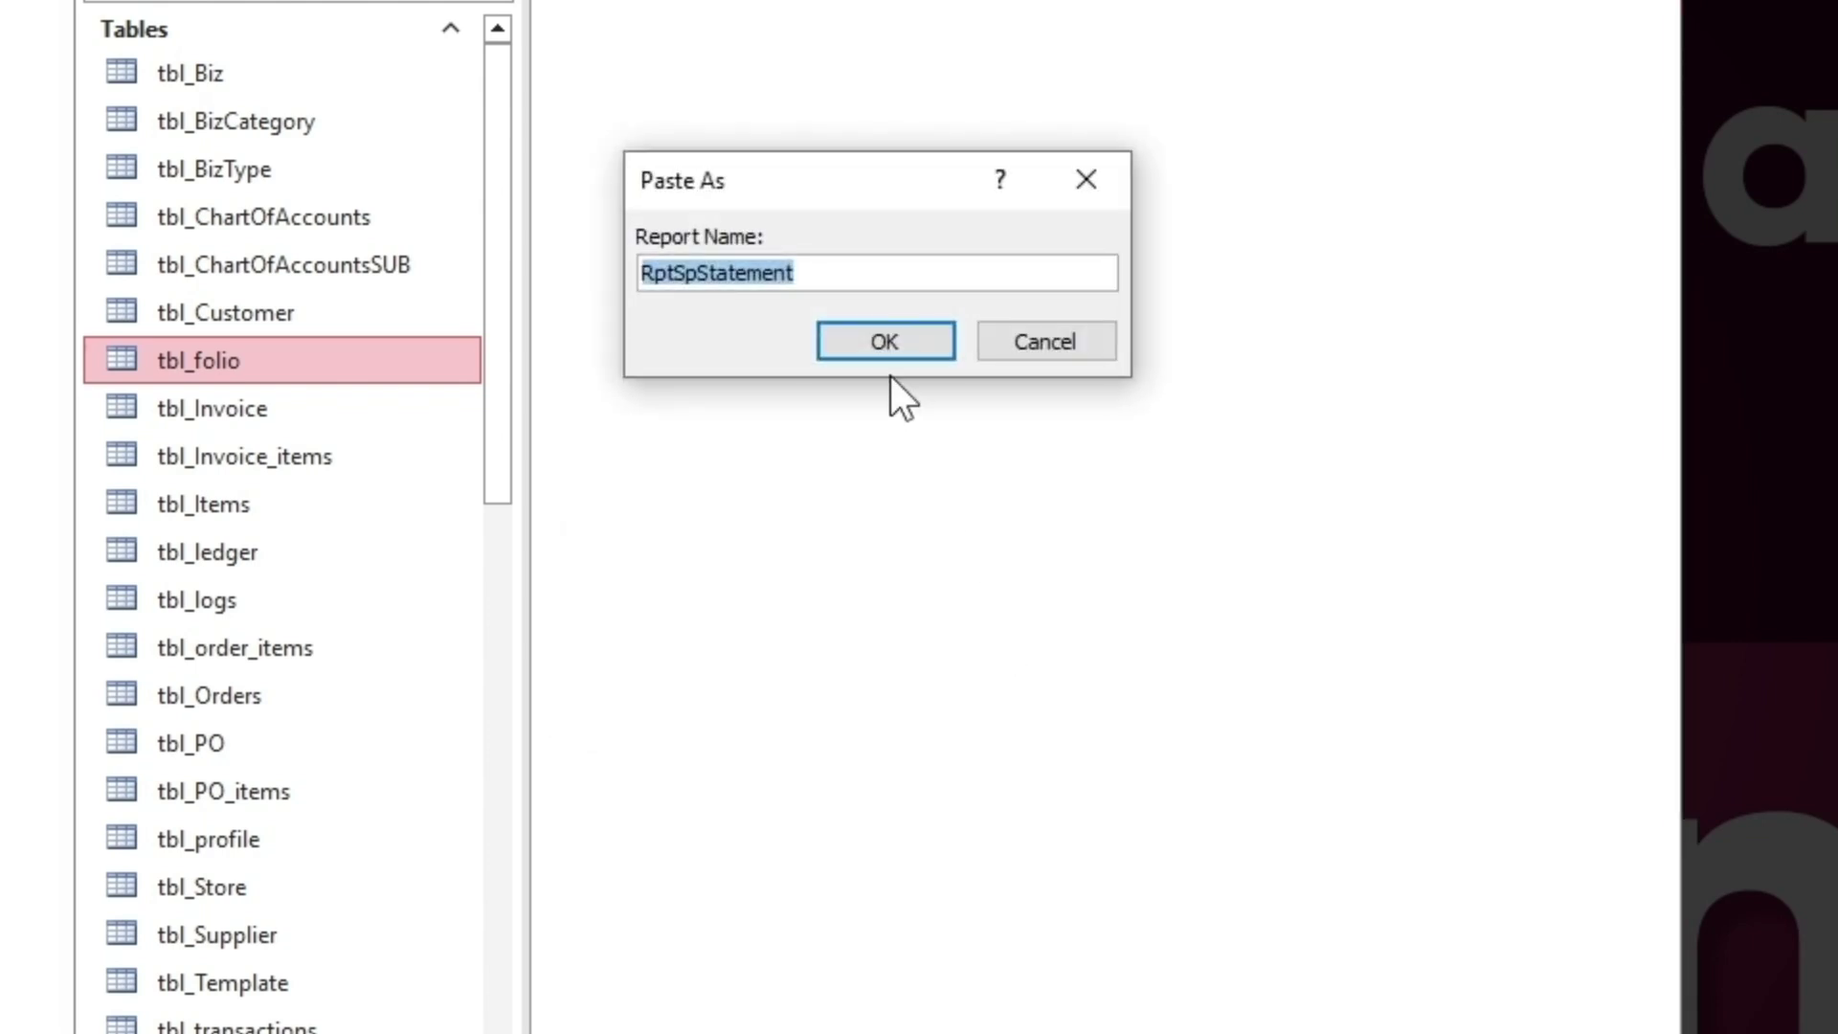
pyautogui.click(887, 347)
pyautogui.click(882, 338)
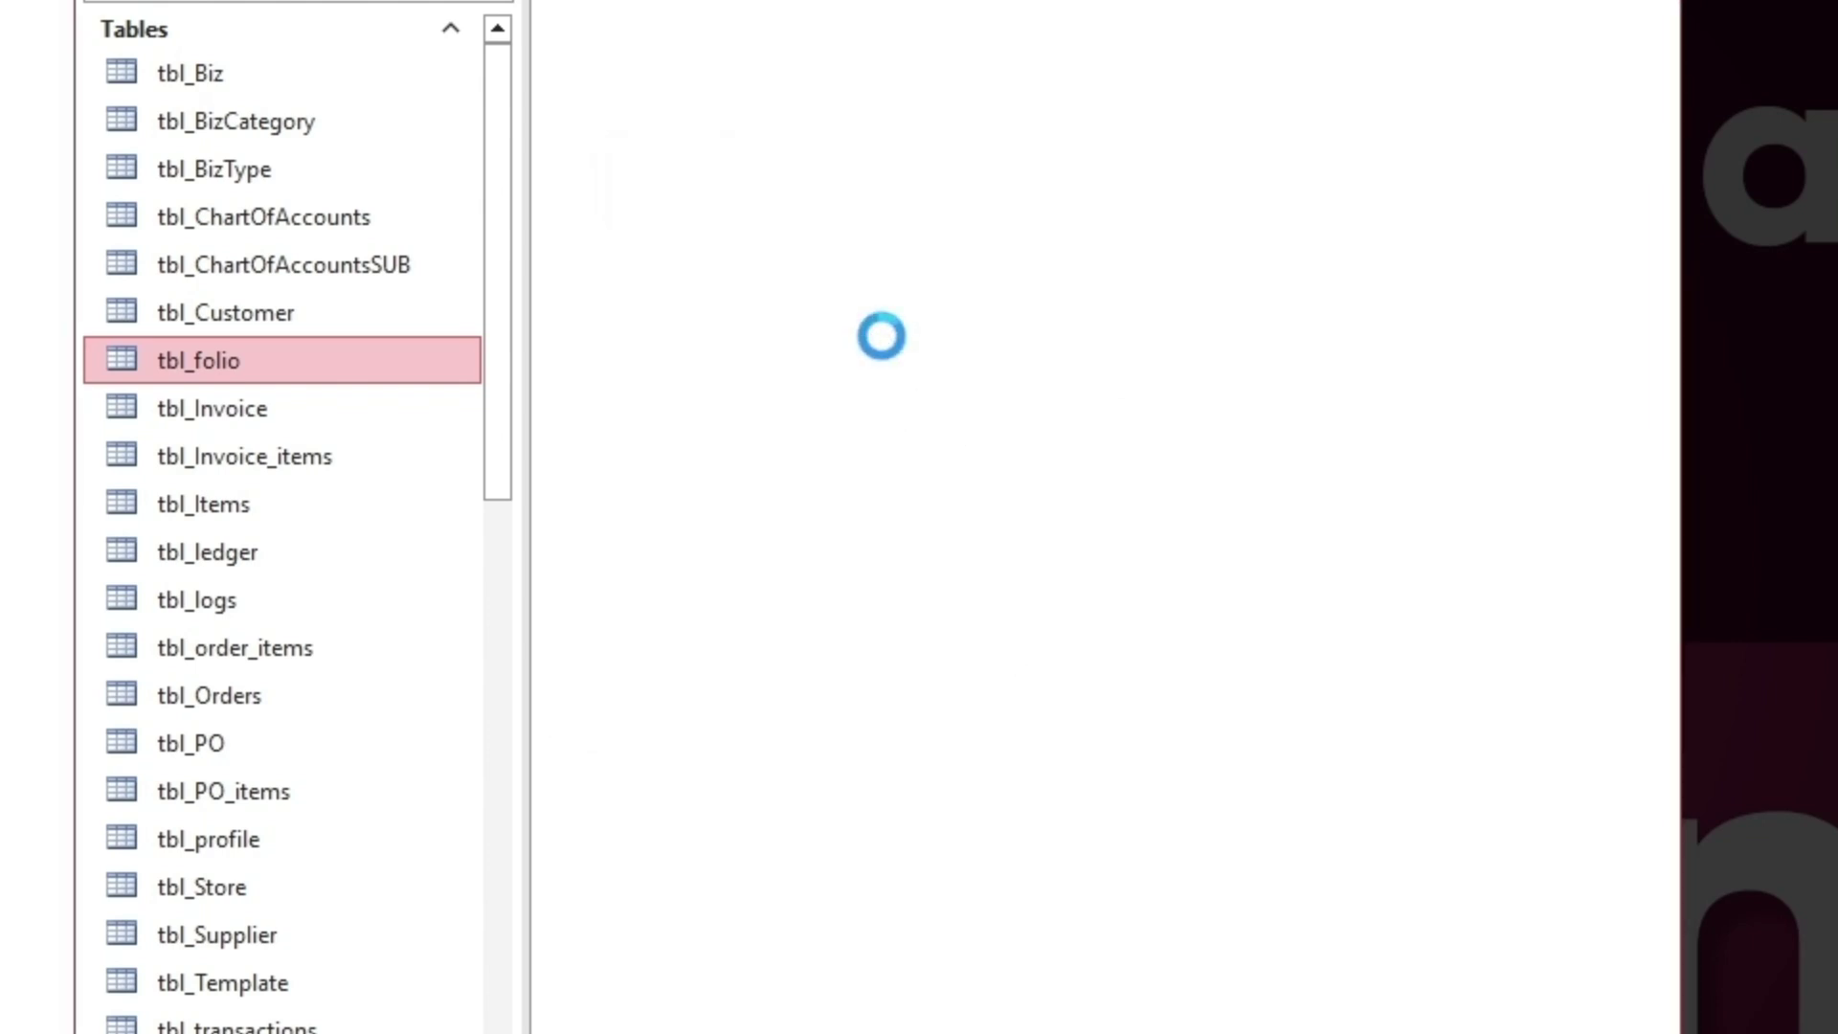
pyautogui.click(896, 337)
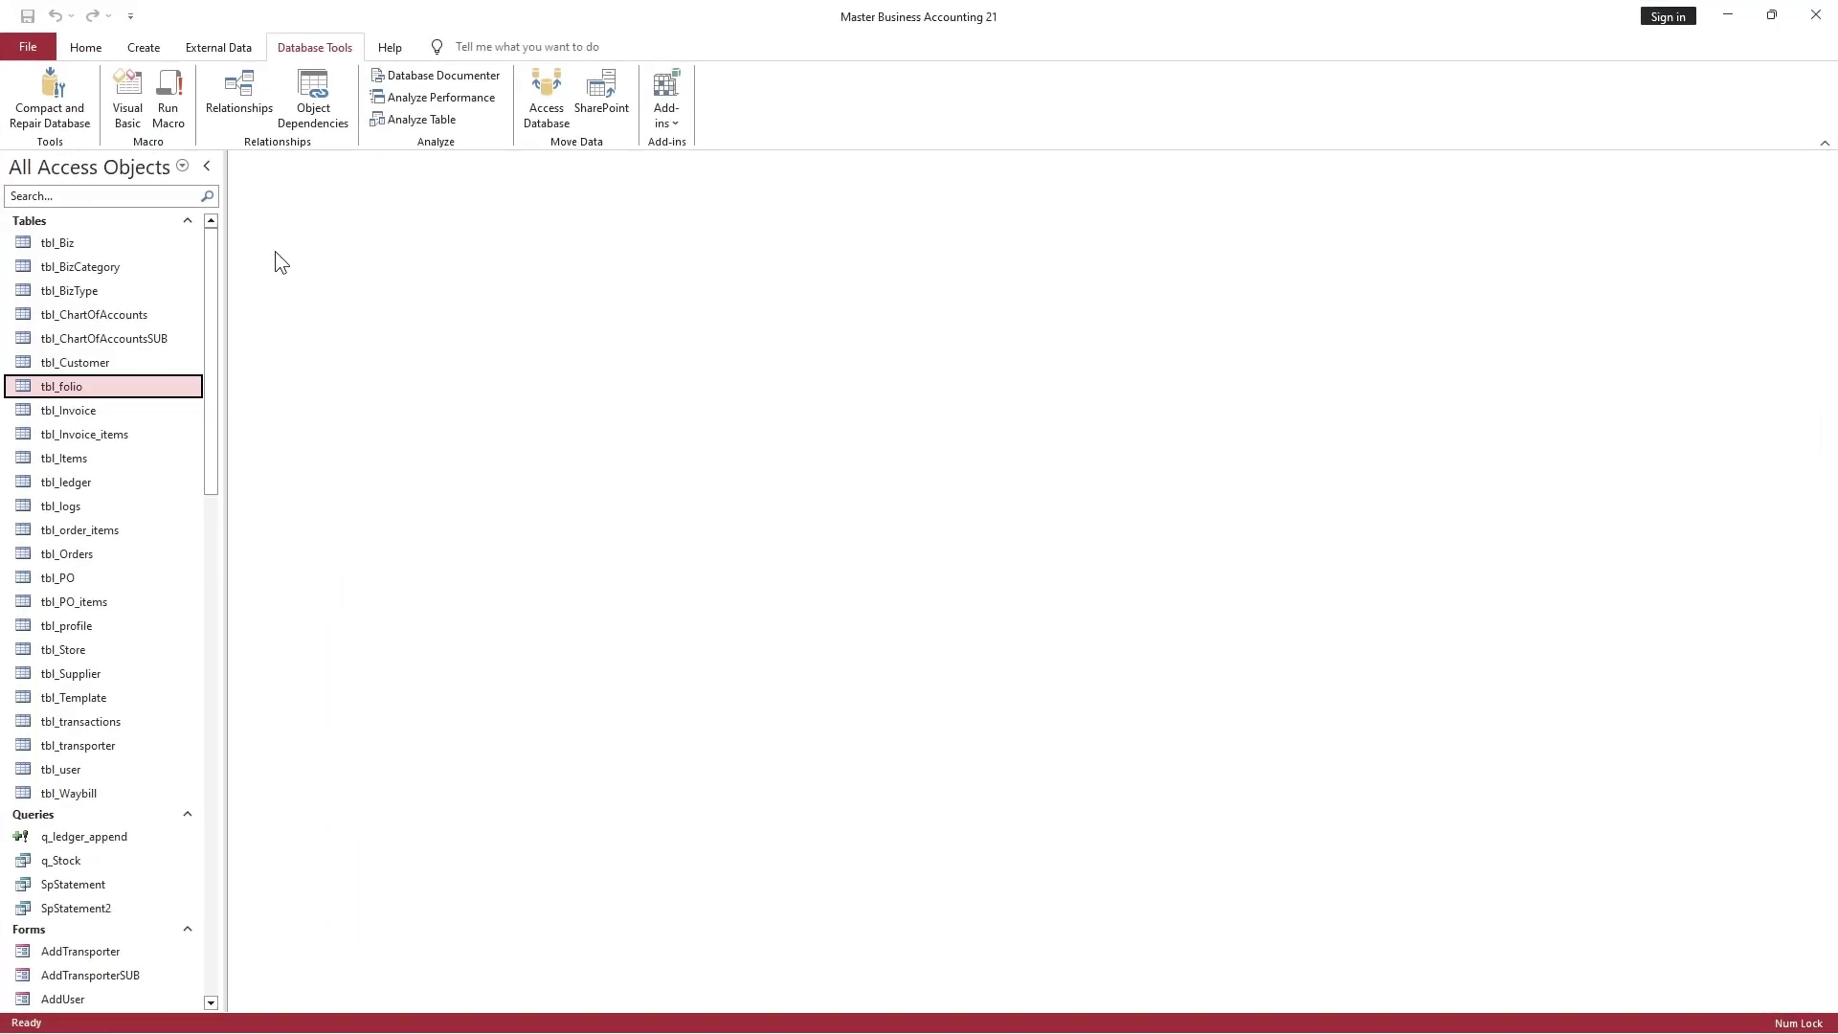
# Mark SpStatement2, frm_OptionsS, frm_transactions, RptSpStatement and RptSpStatementSUB in the Navigation Pane to review them
pyautogui.scroll(-9, 83, 404)
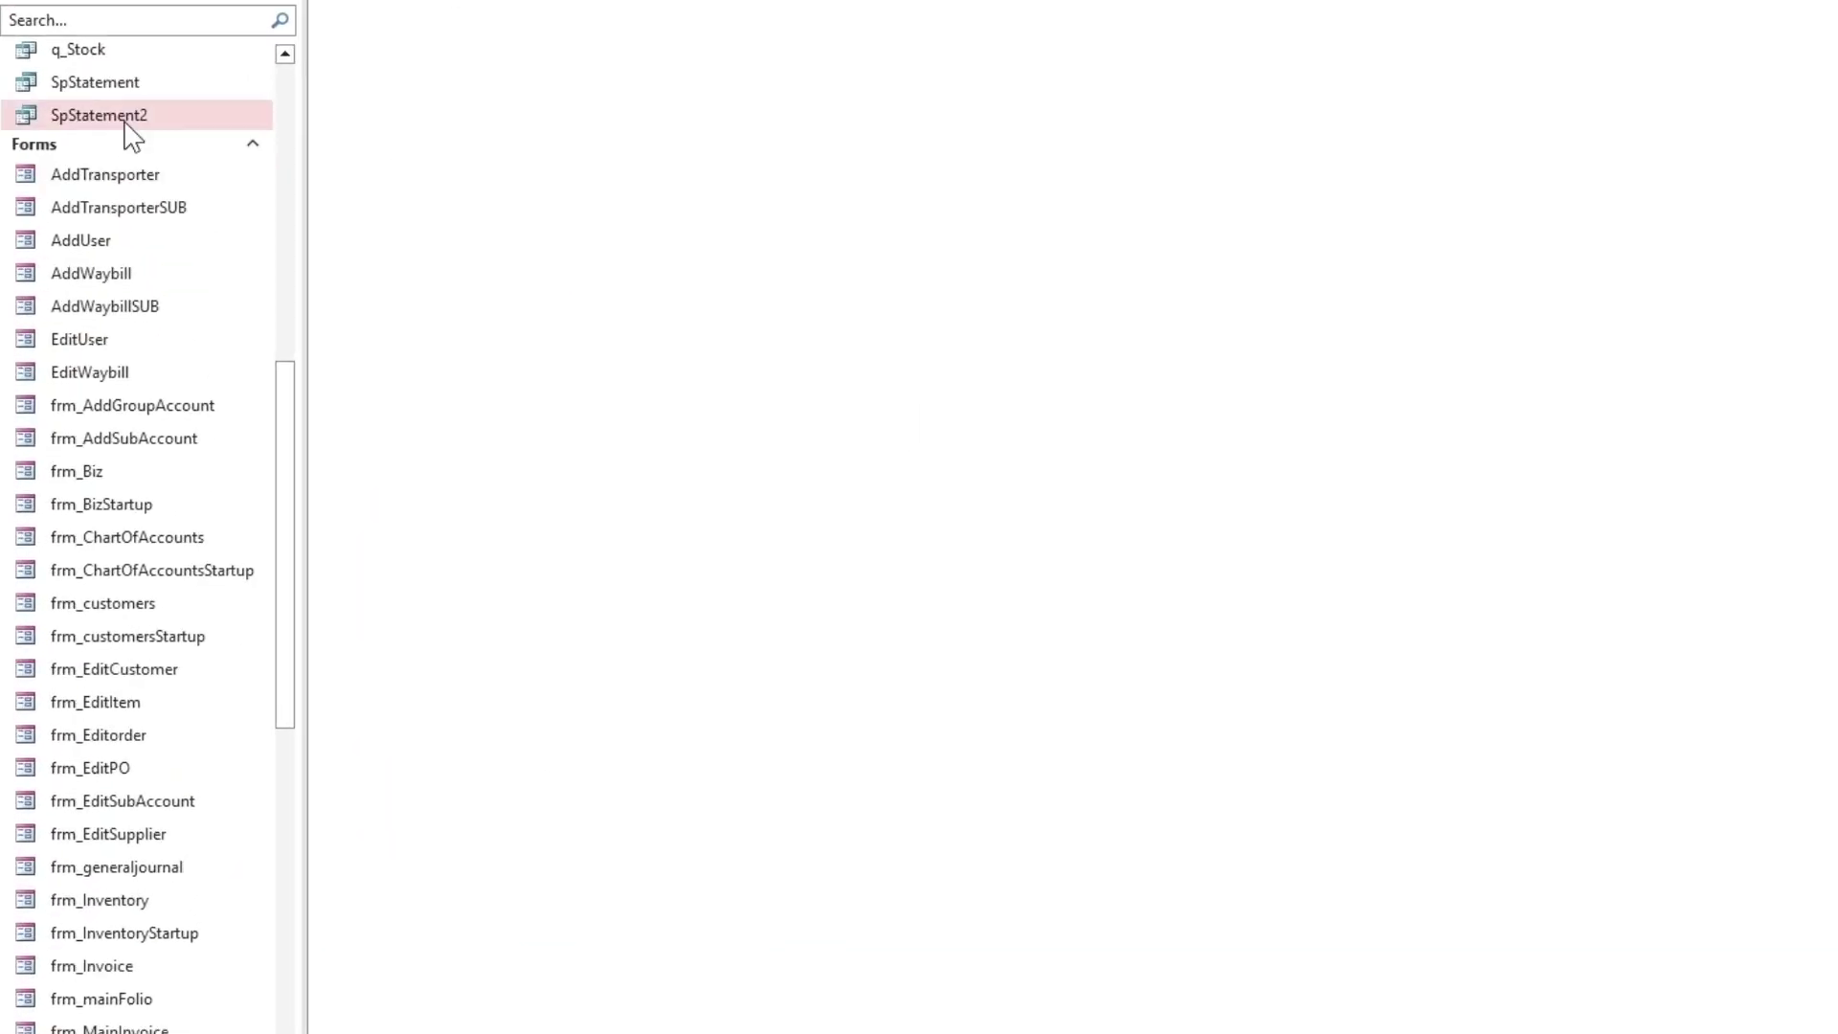
pyautogui.click(132, 120)
pyautogui.scroll(1, 130, 117)
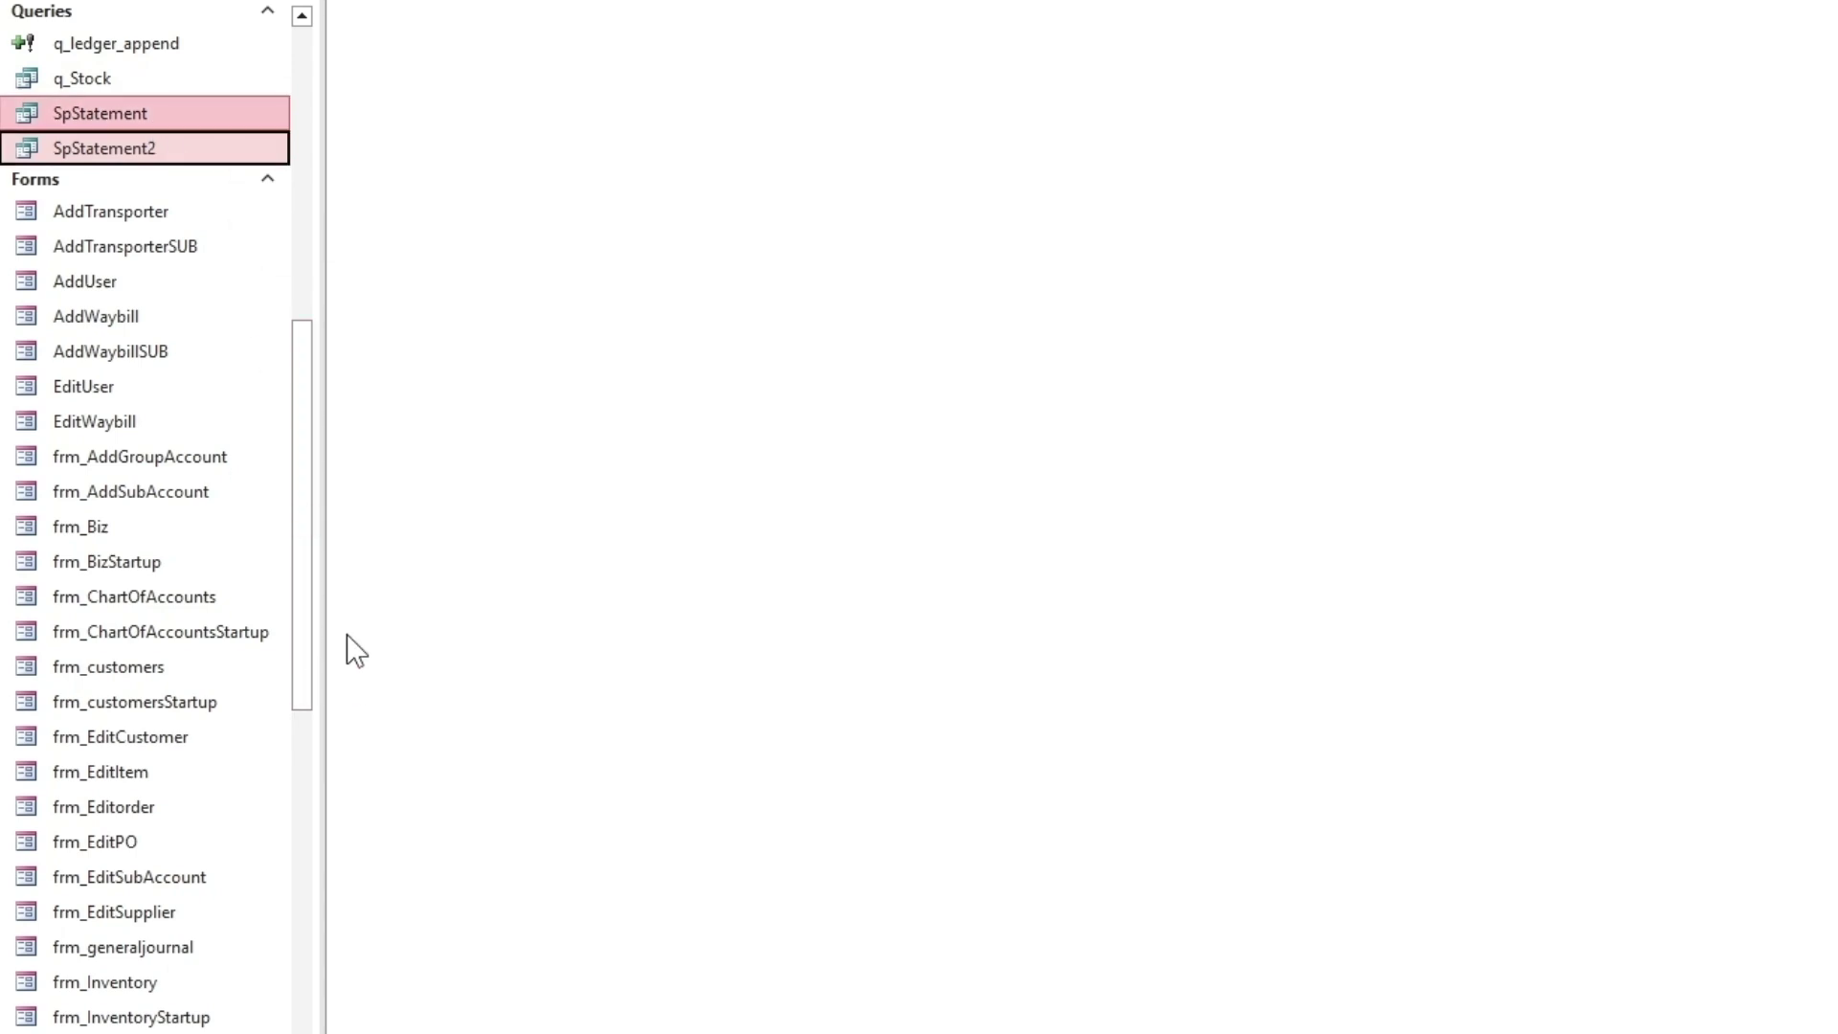
pyautogui.scroll(-4, 297, 713)
pyautogui.scroll(-1, 274, 727)
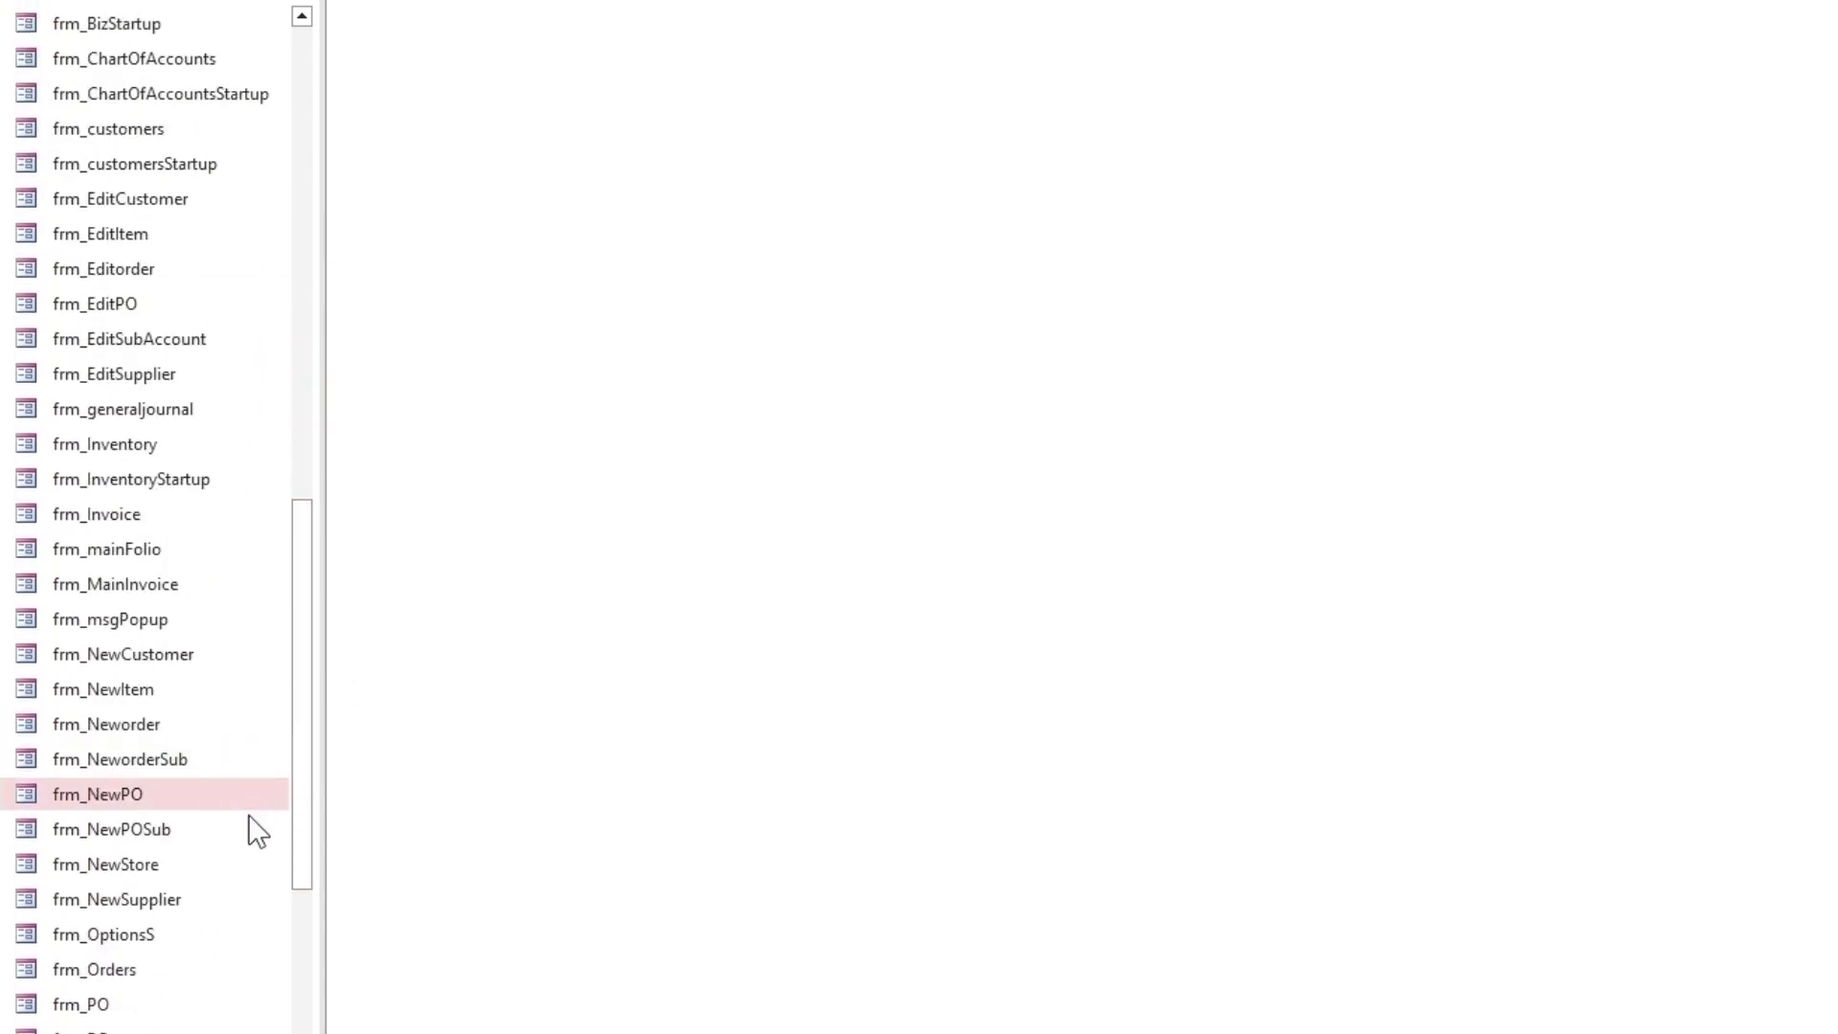
pyautogui.click(205, 930)
pyautogui.scroll(-8, 205, 928)
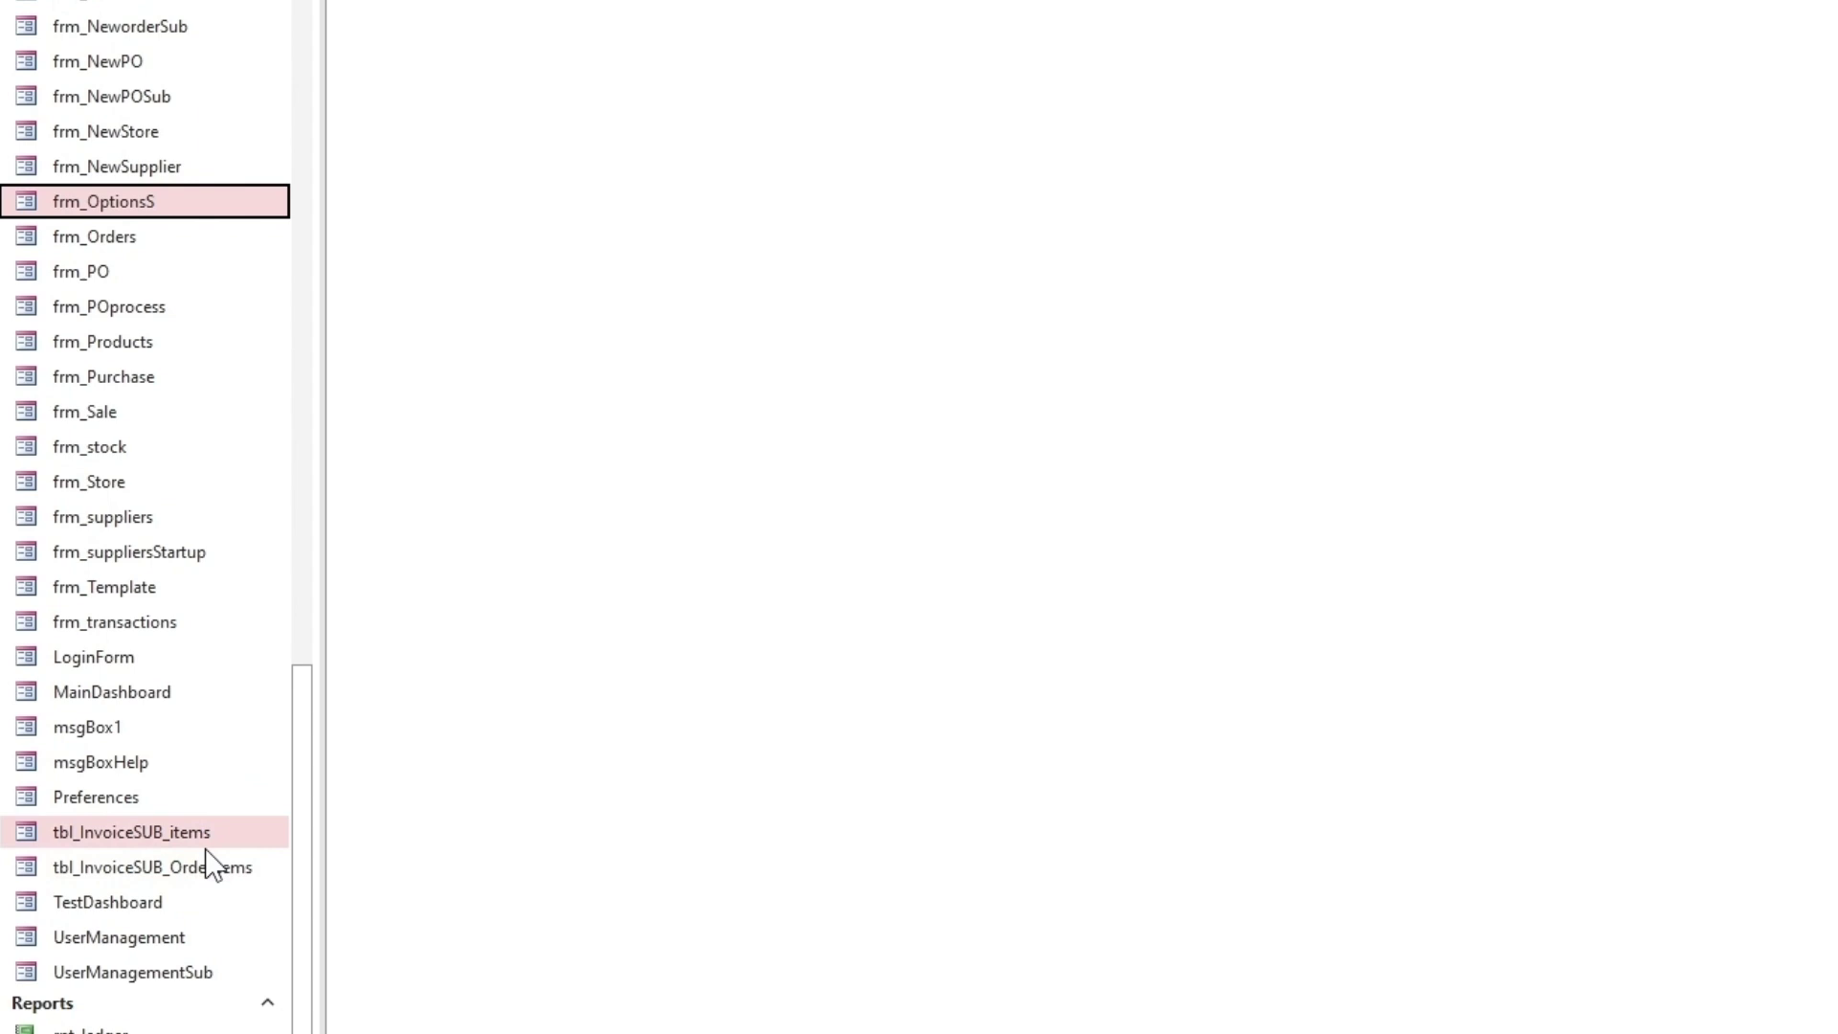
pyautogui.click(170, 542)
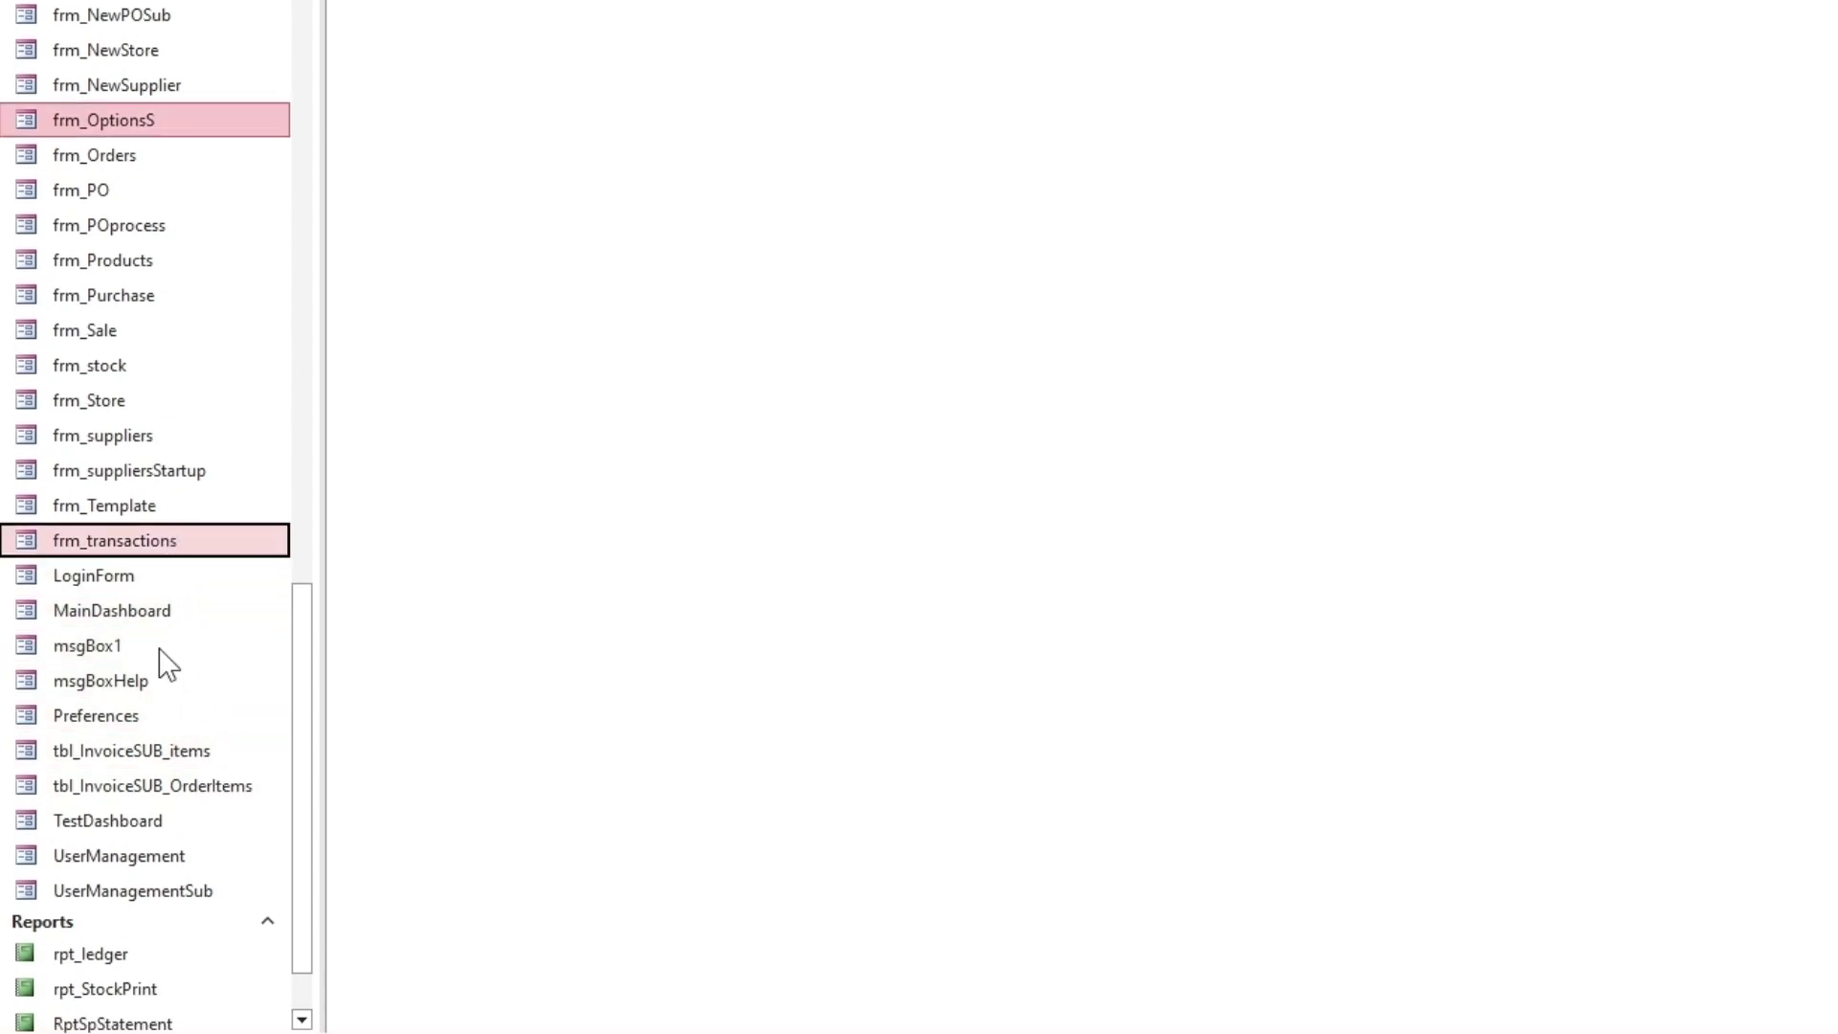
pyautogui.scroll(-1, 159, 727)
pyautogui.keyDown('ctrl'); pyautogui.click(151, 919); pyautogui.keyUp('ctrl')
pyautogui.keyDown('ctrl'); pyautogui.click(157, 949); pyautogui.keyUp('ctrl')
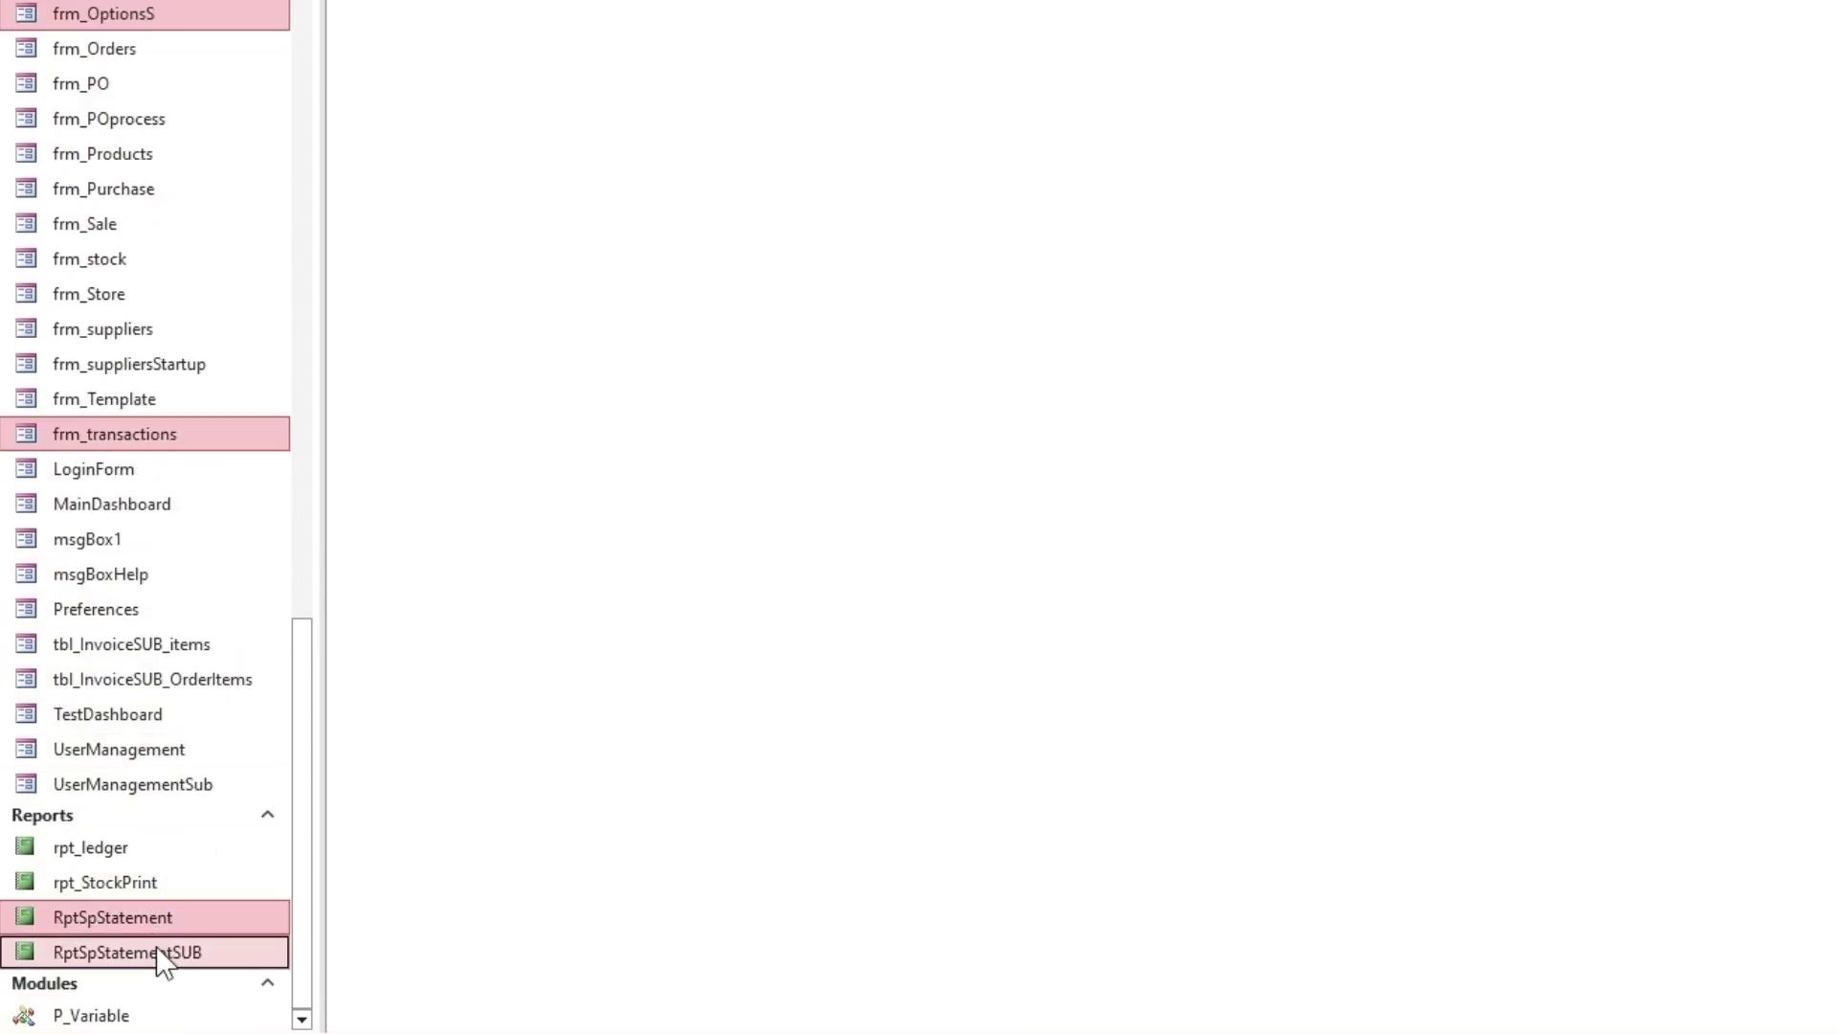
pyautogui.moveTo(309, 967); pyautogui.dragTo(397, 981)
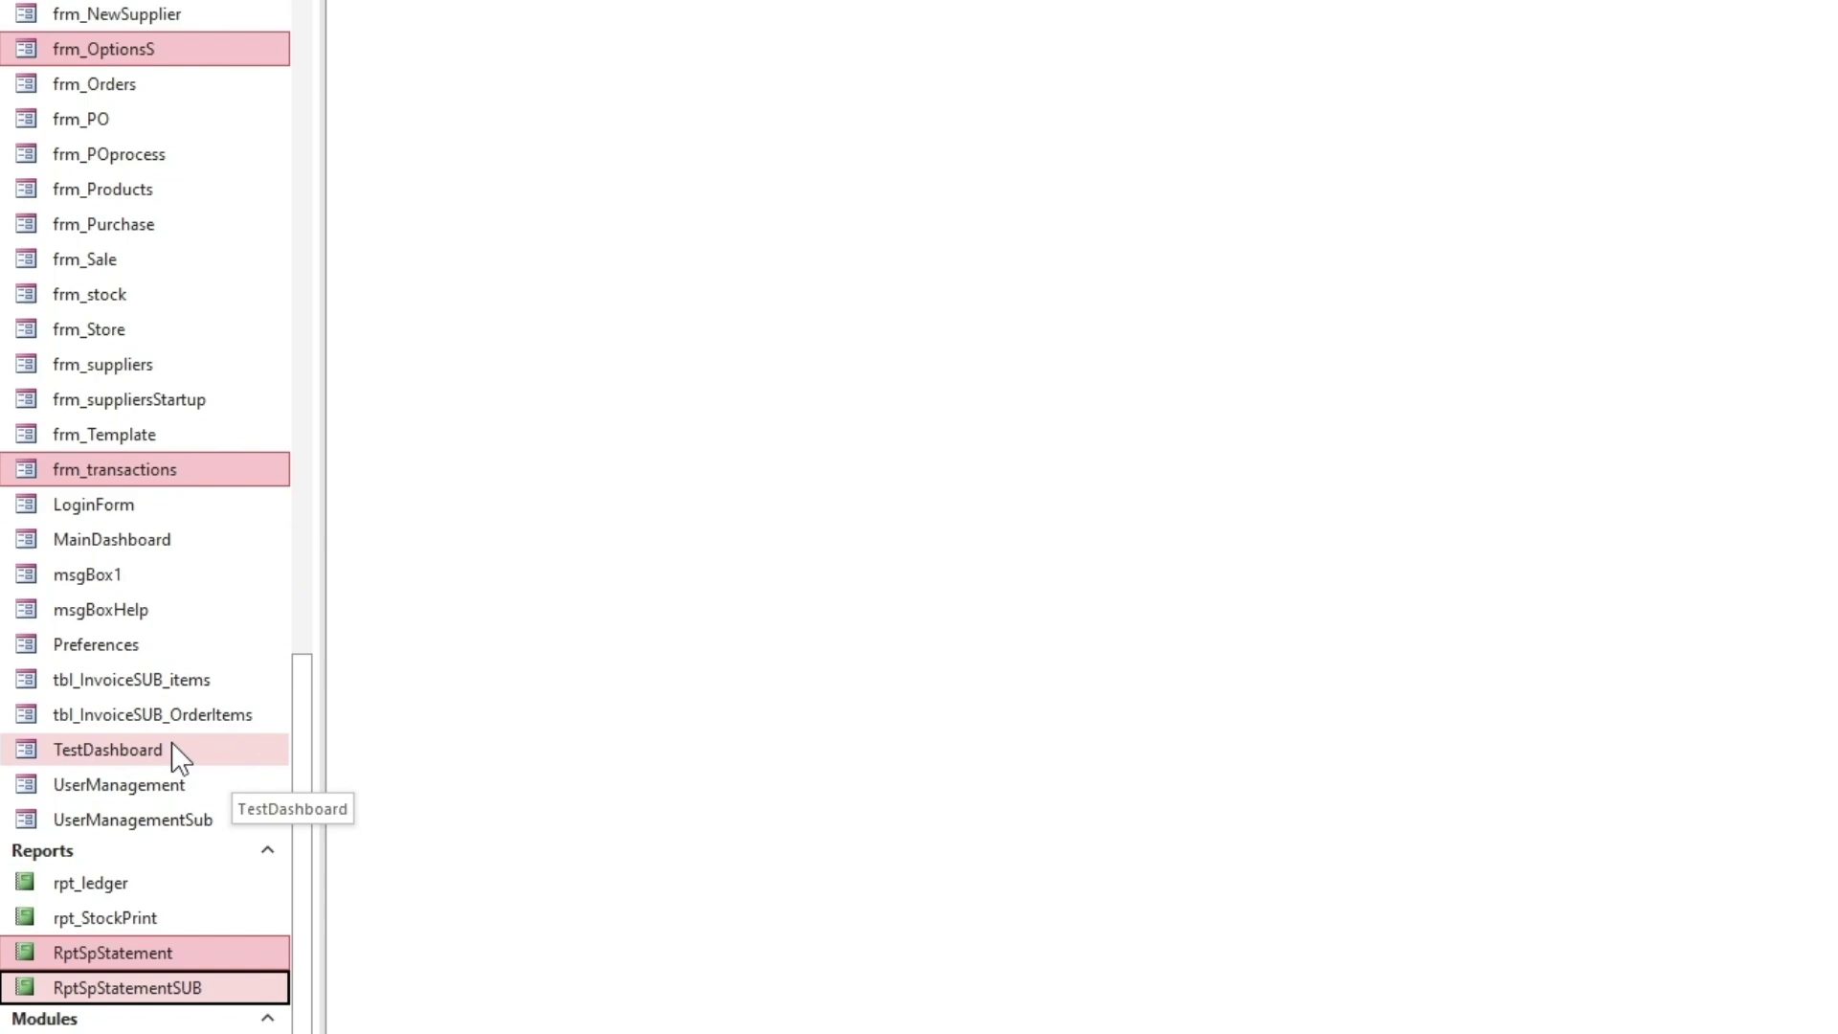
# Open MainDashboard in Design View and make its Form Header taller
pyautogui.click(142, 541)
pyautogui.rightClick(145, 551)
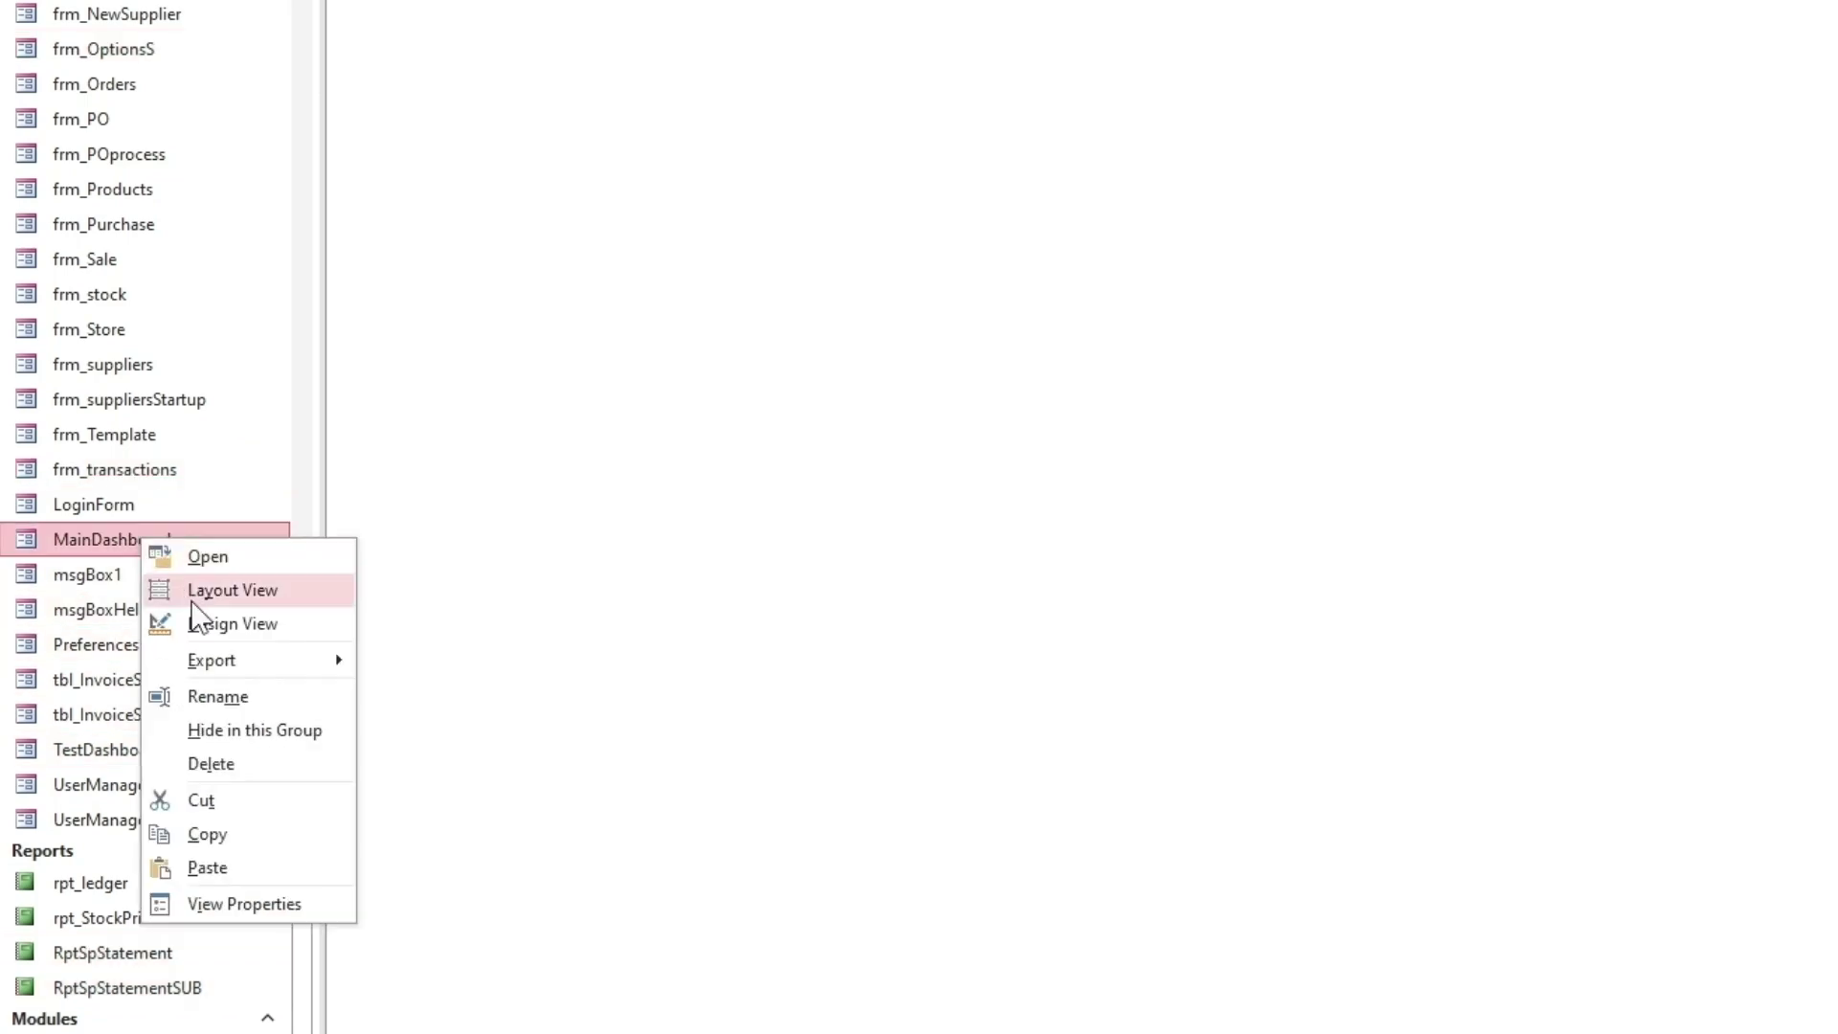
pyautogui.click(196, 621)
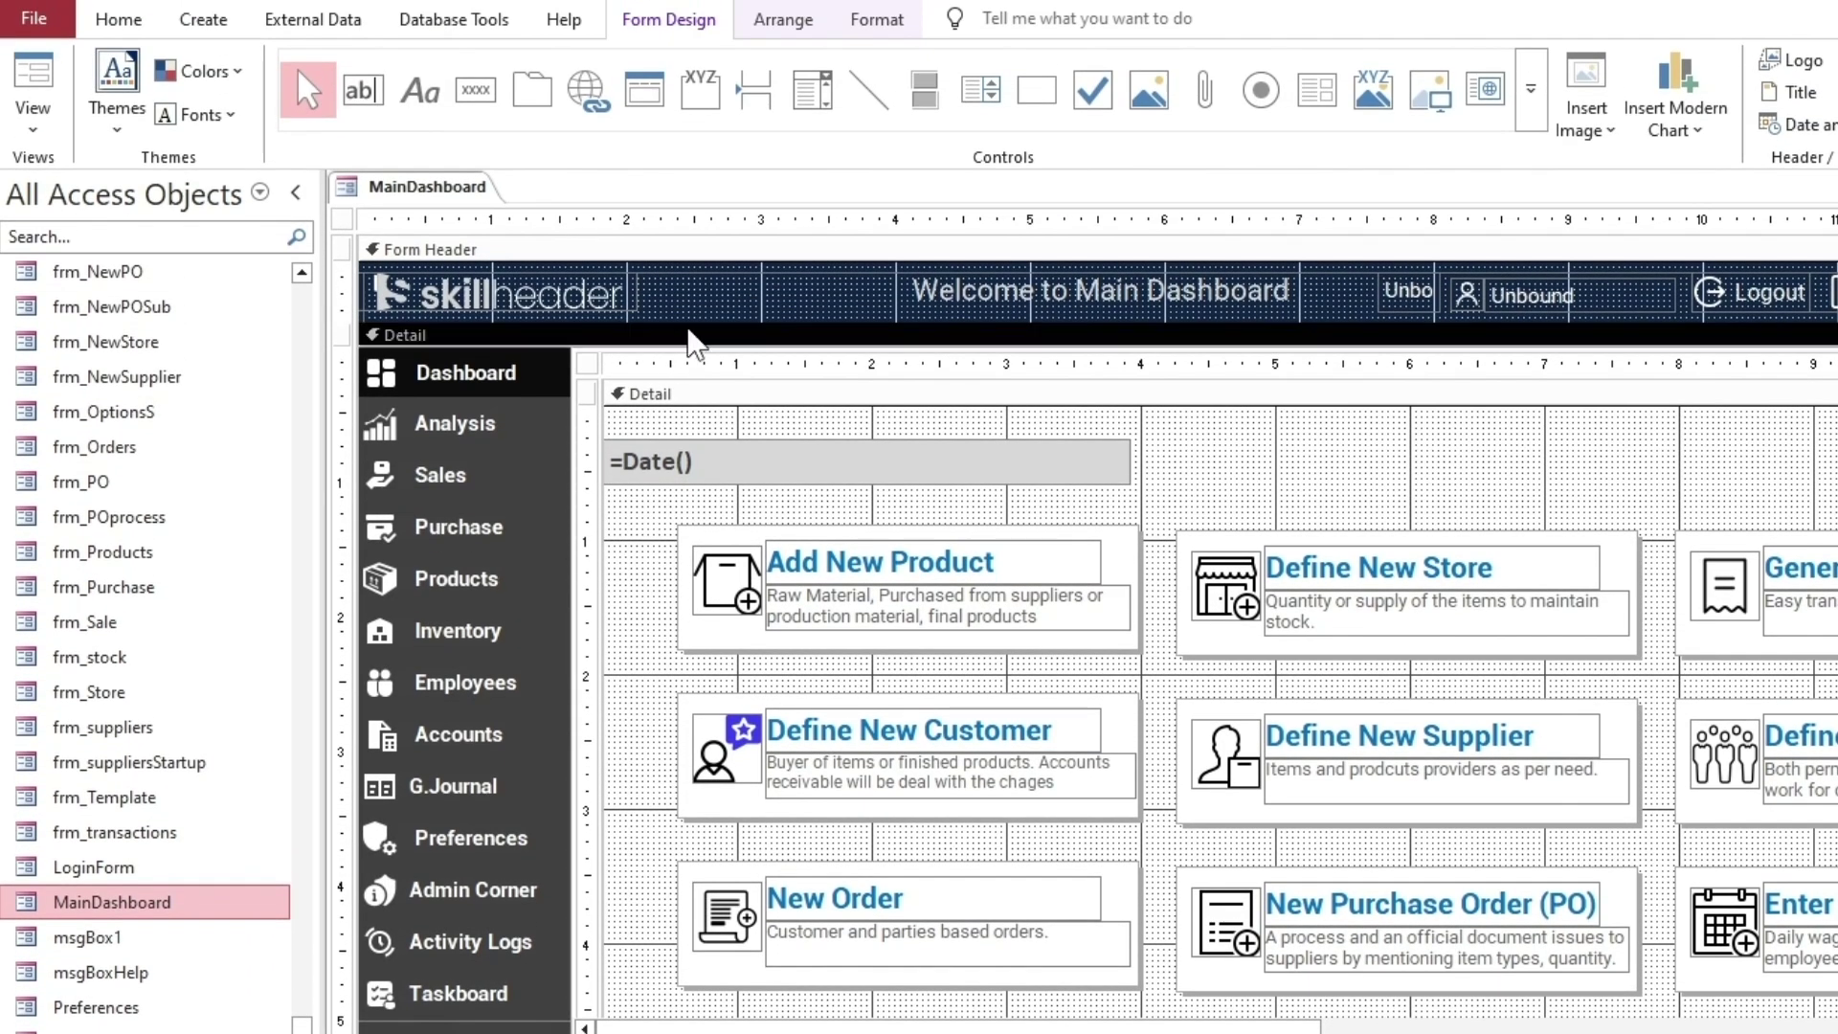
pyautogui.moveTo(697, 325); pyautogui.dragTo(706, 422)
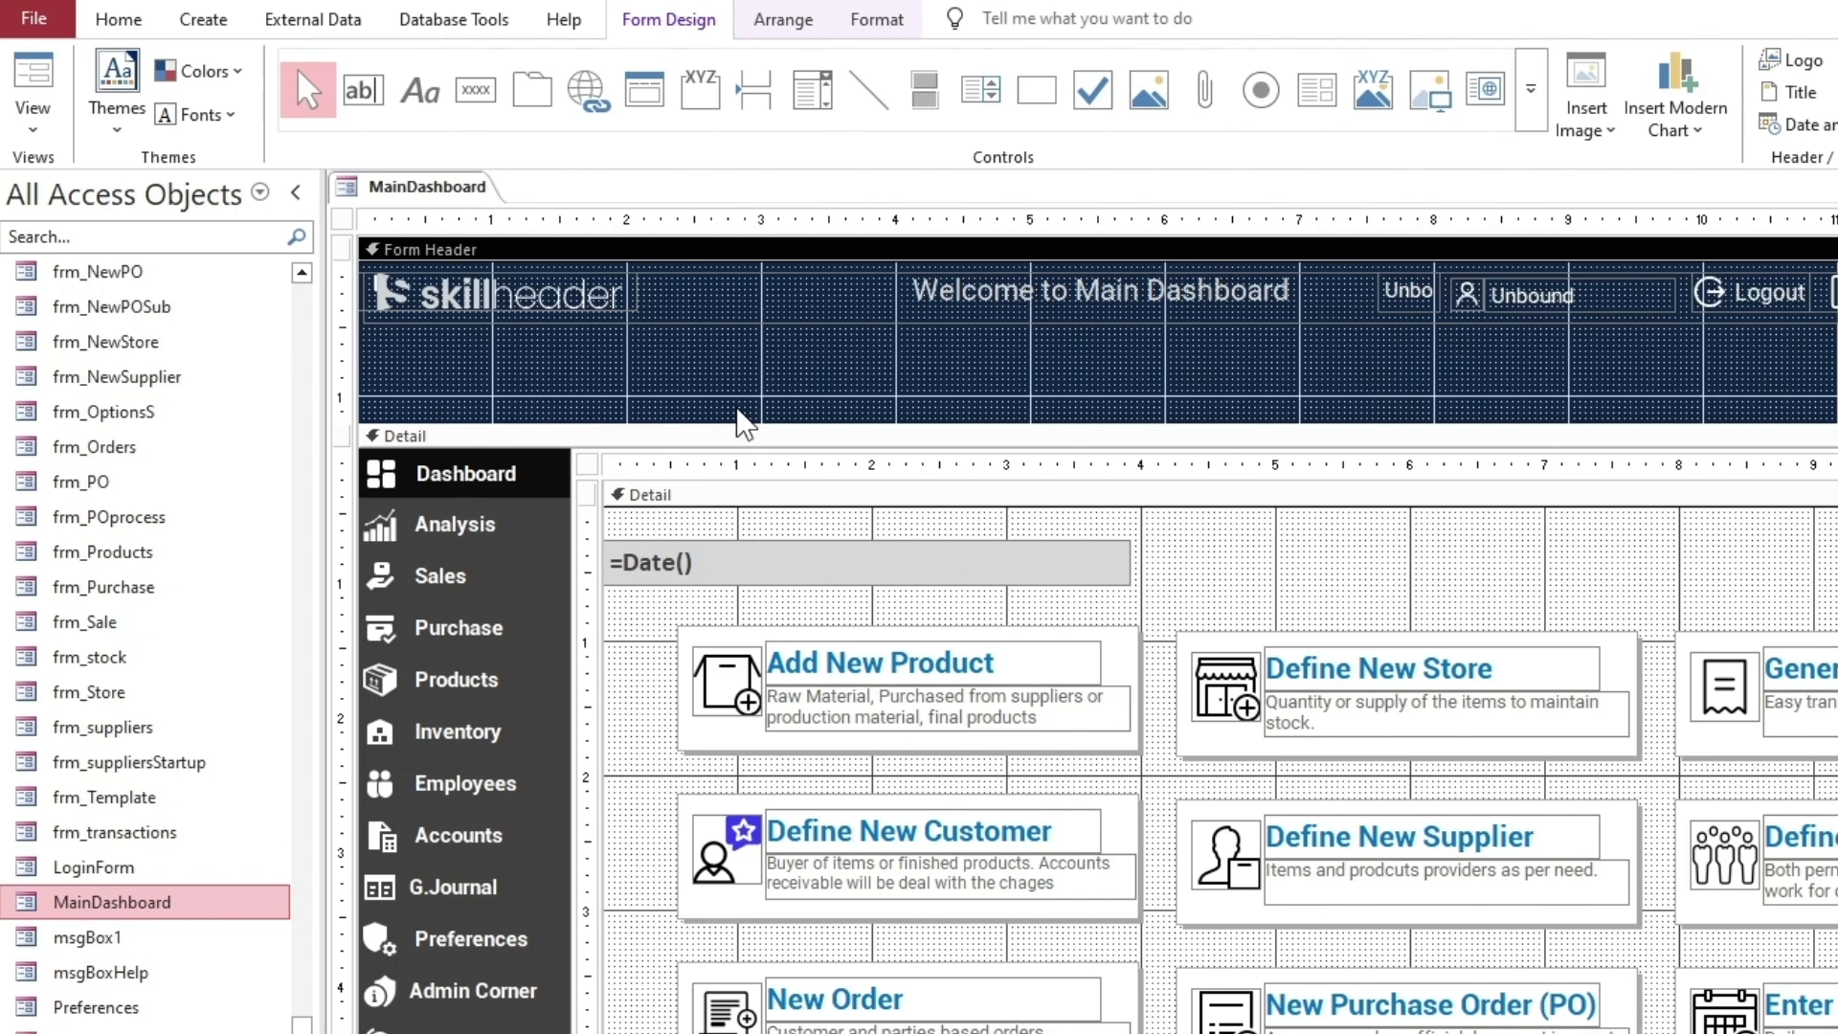
# Add two unbound text boxes to the header and delete their labels
pyautogui.click(363, 91)
pyautogui.click(613, 338)
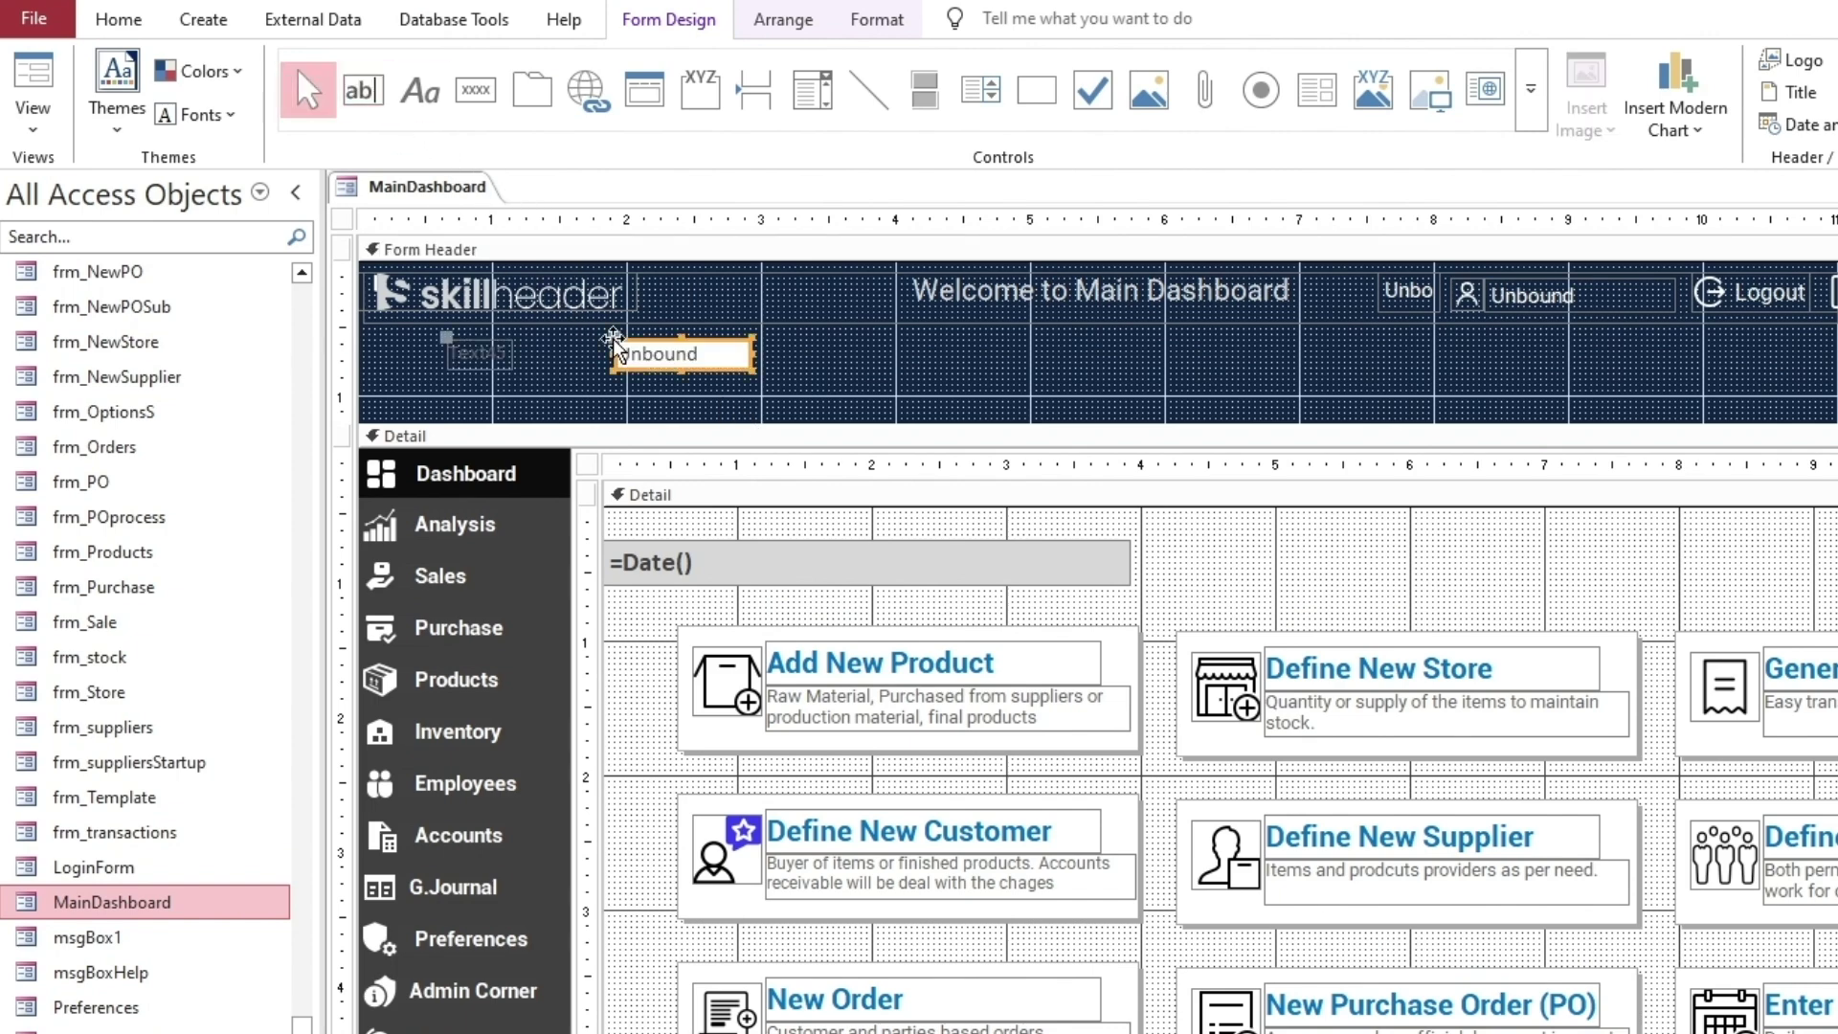
pyautogui.hotkey('ctrl', 'c')
pyautogui.hotkey('ctrl', 'v')
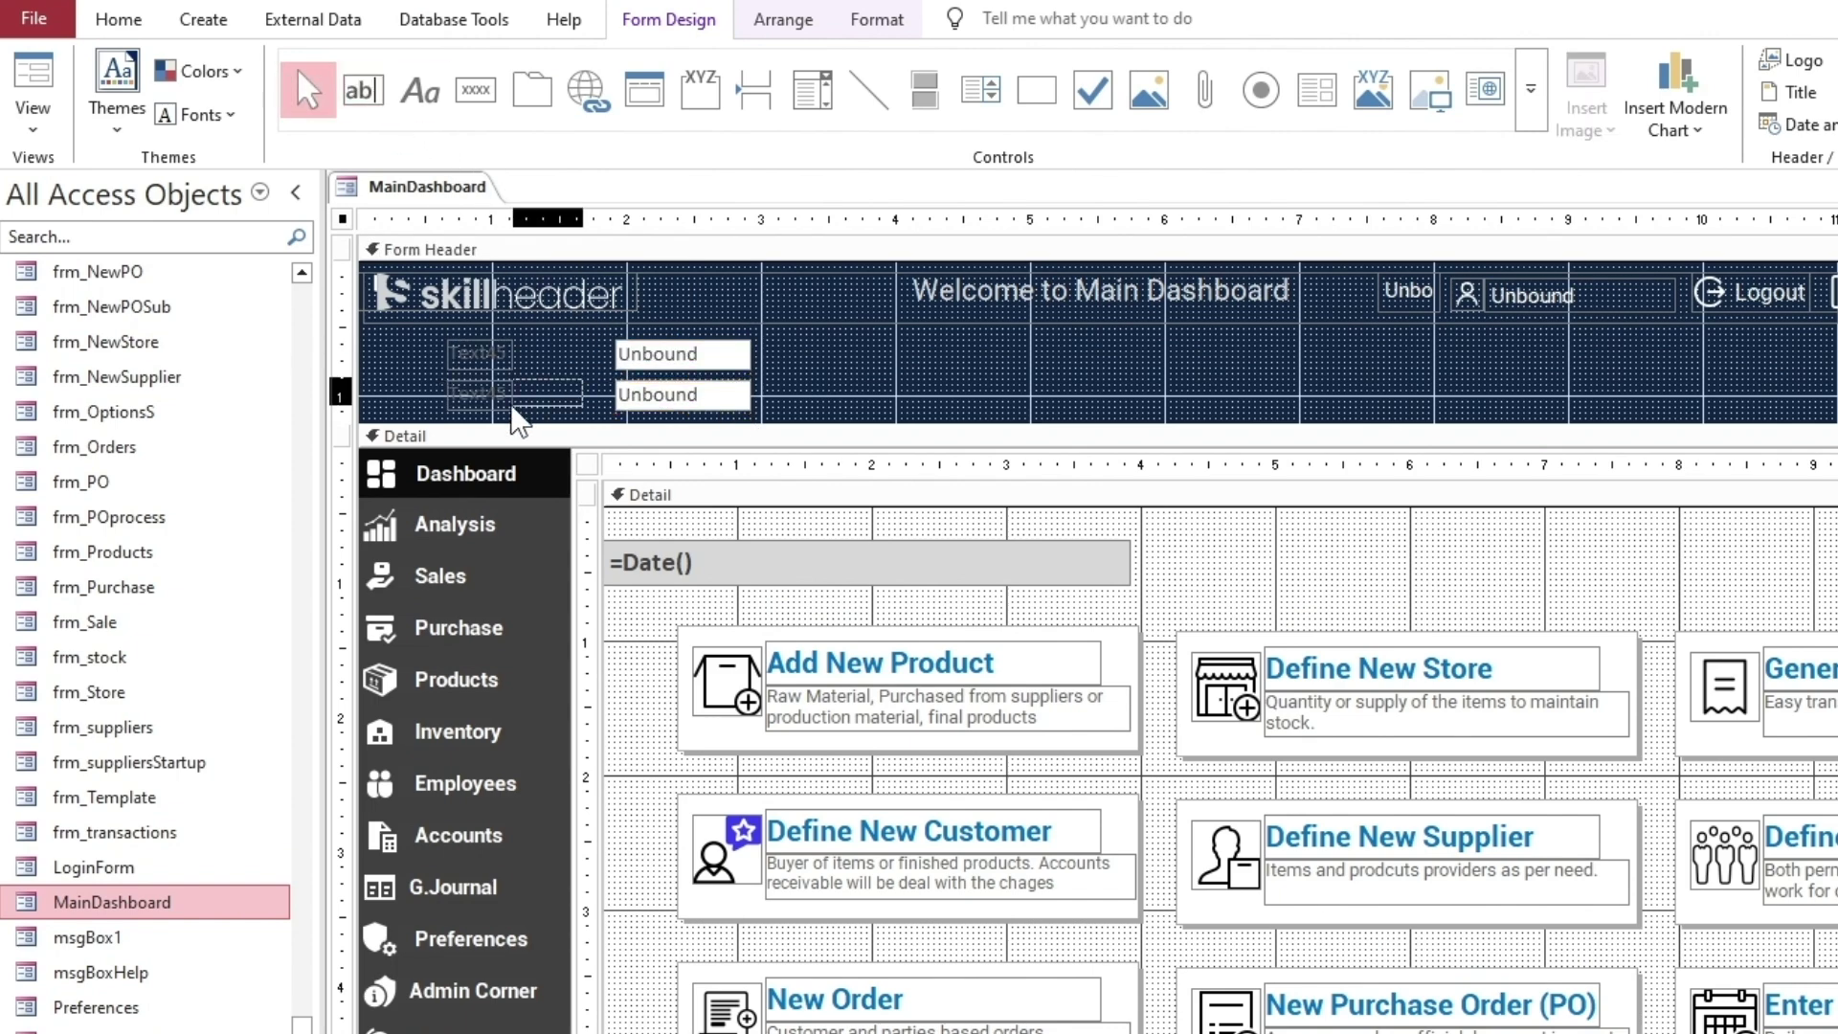
pyautogui.click(476, 362)
pyautogui.keyDown('shift'); pyautogui.click(499, 392); pyautogui.keyUp('shift')
pyautogui.press('Delete')
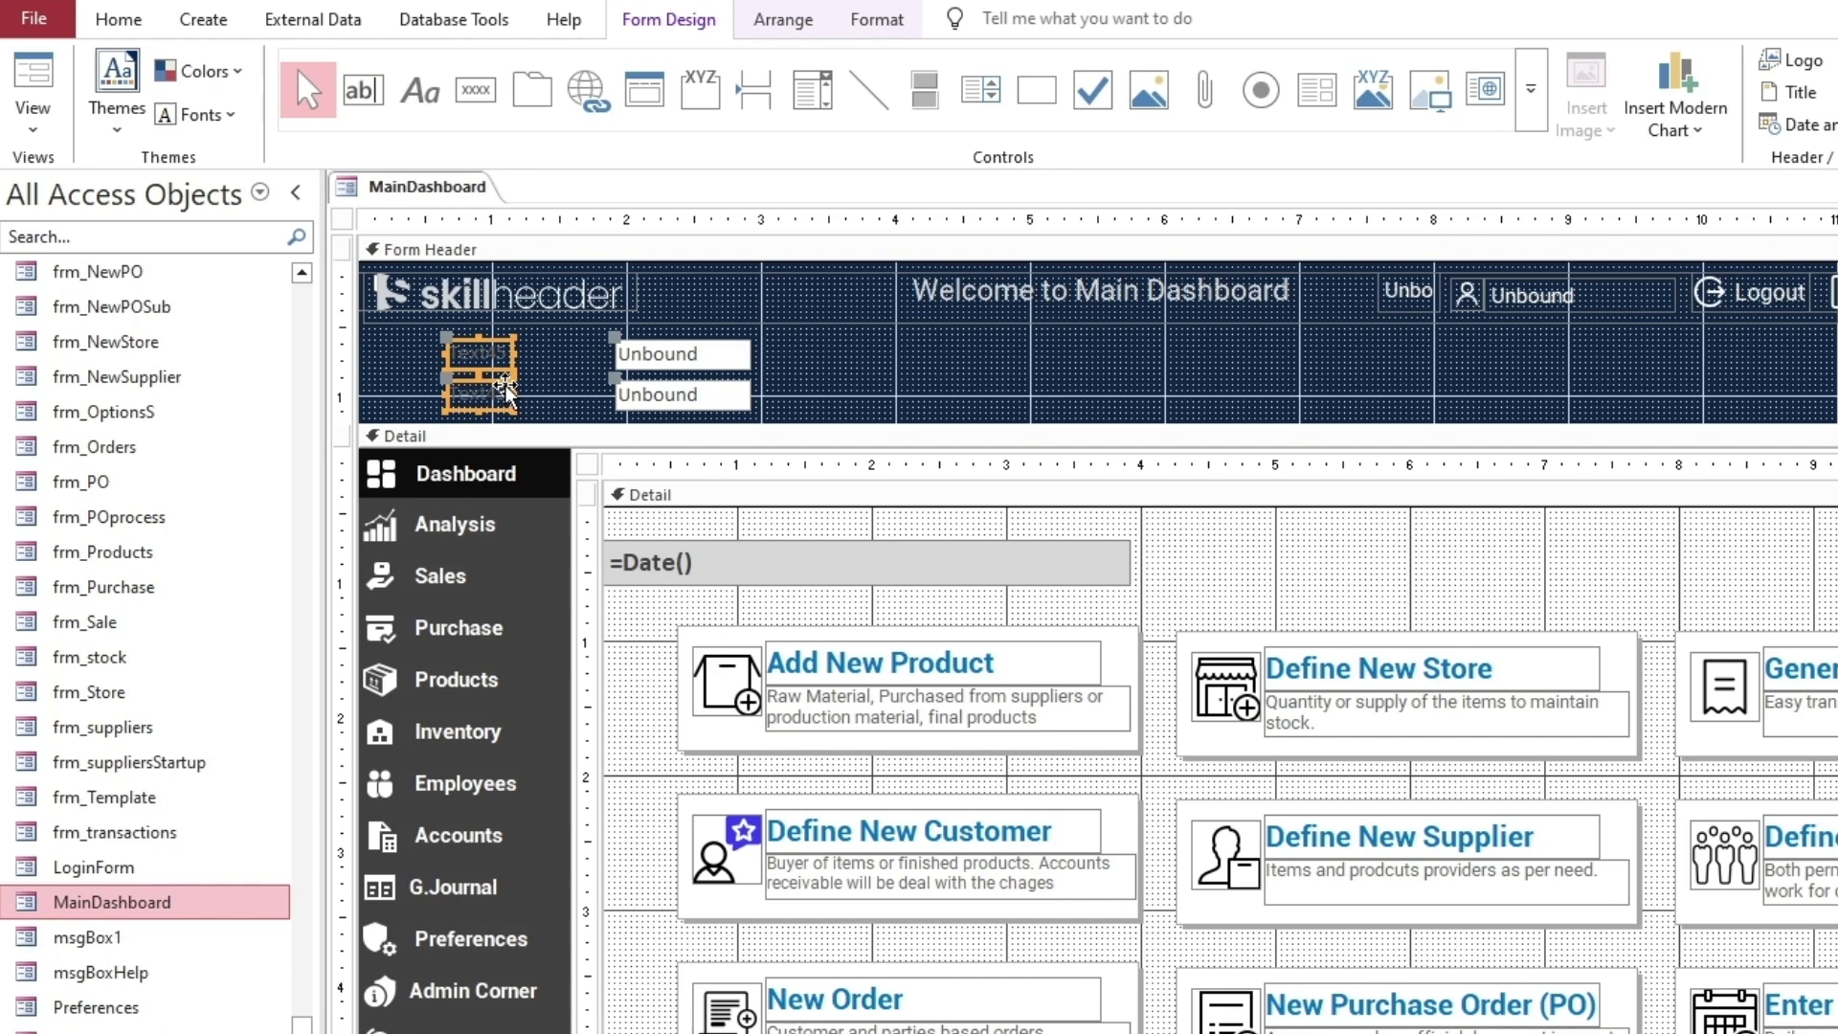
pyautogui.click(651, 353)
pyautogui.click(651, 395)
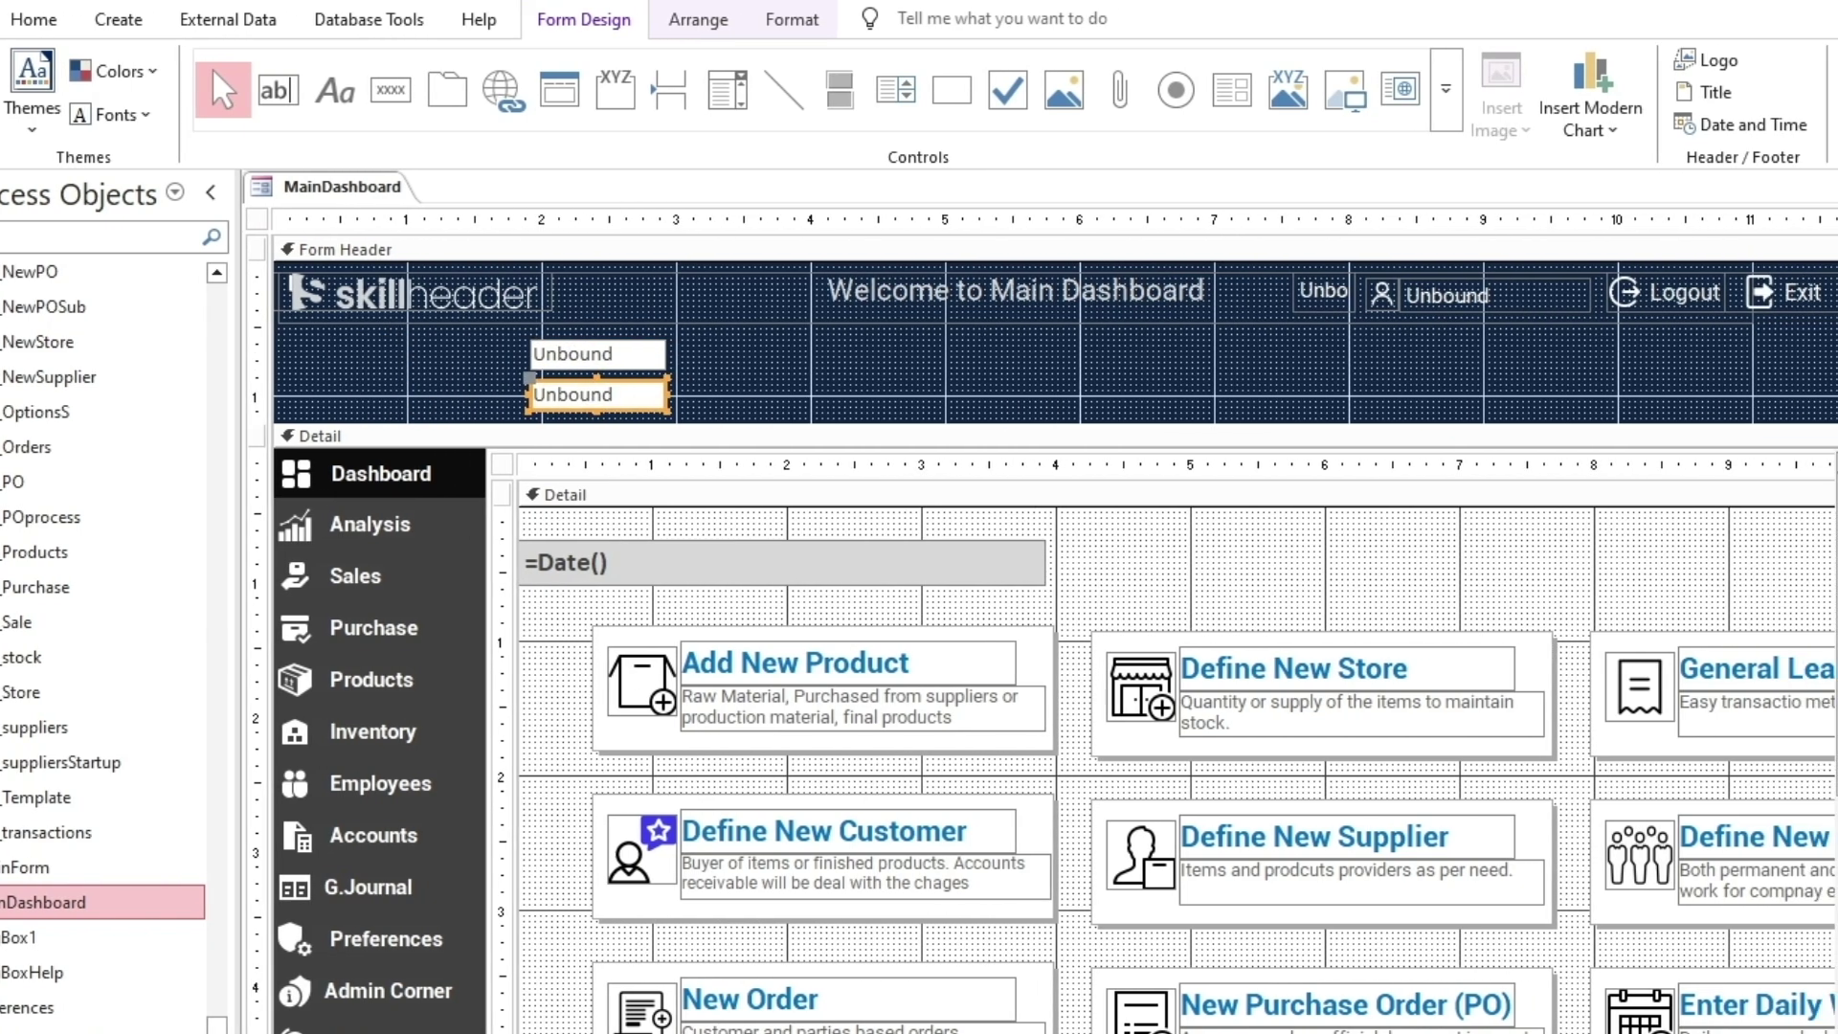
# Name the upper header text box txtADtfrom in the Property Sheet's Other tab
pyautogui.press('F4')
pyautogui.moveTo(1407, 349); pyautogui.dragTo(1020, 354)
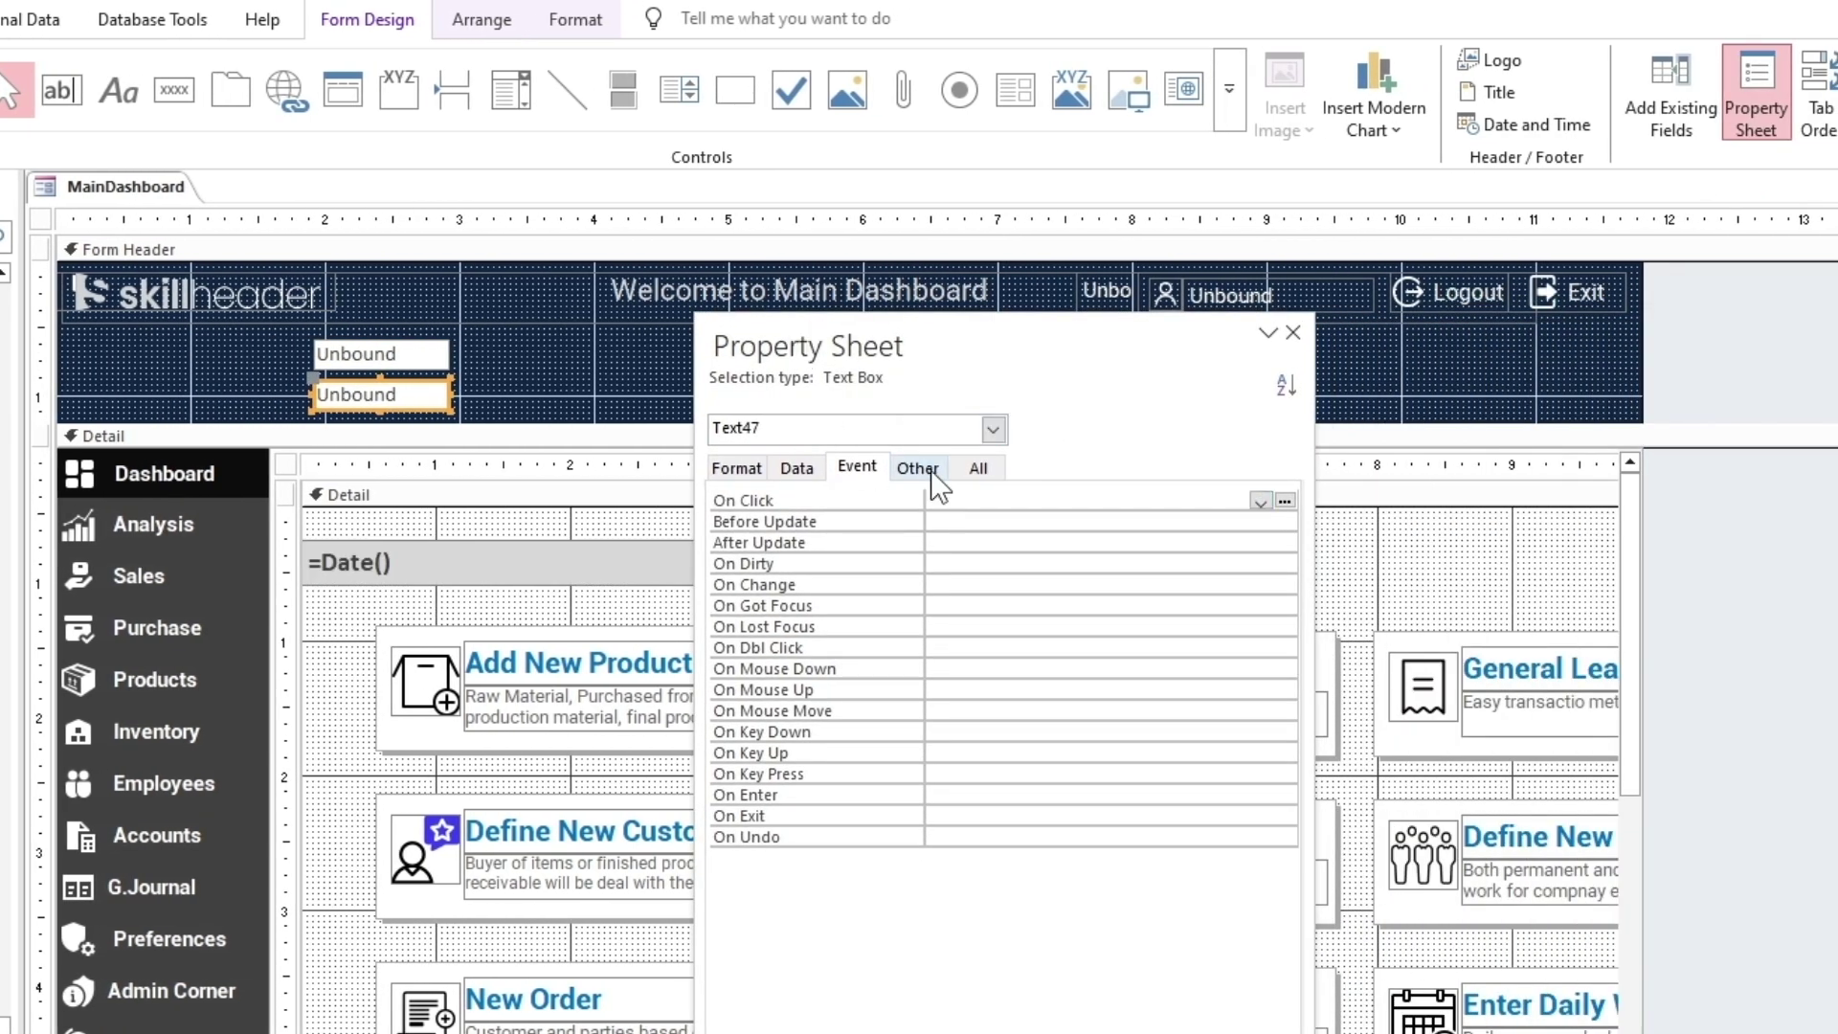
pyautogui.click(917, 468)
pyautogui.click(1005, 499)
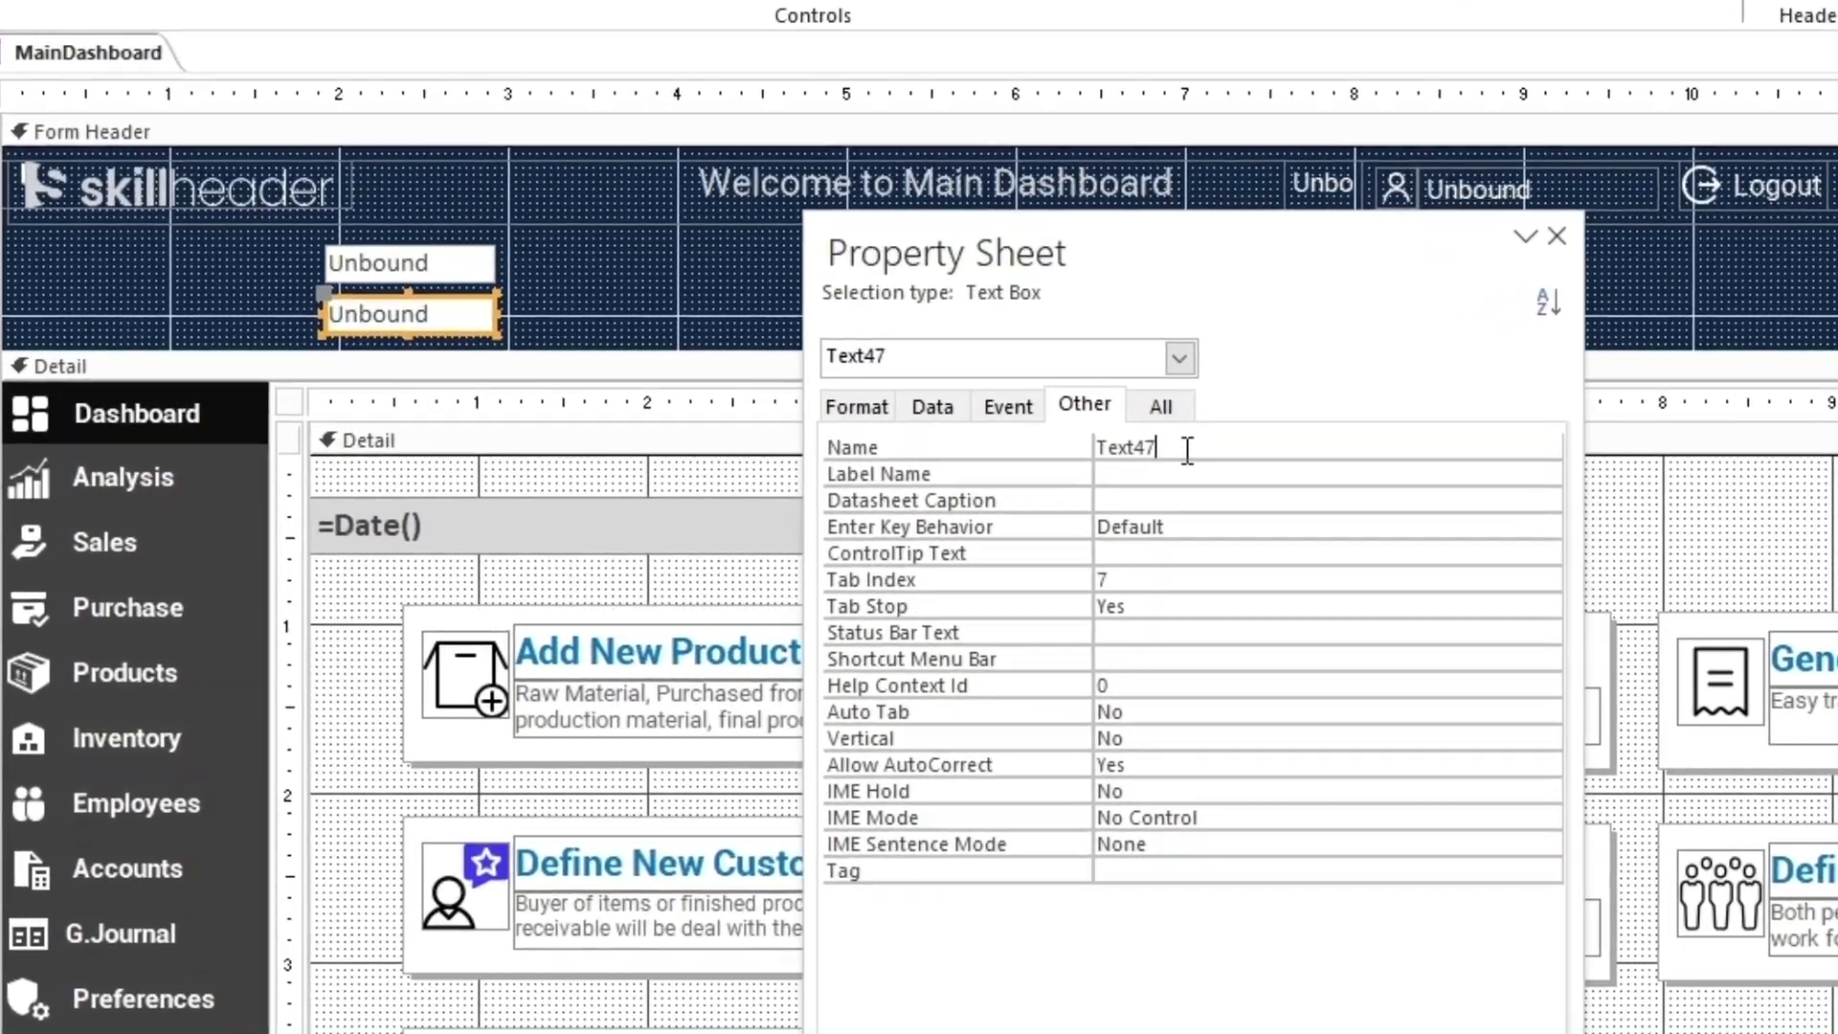
pyautogui.click(410, 263)
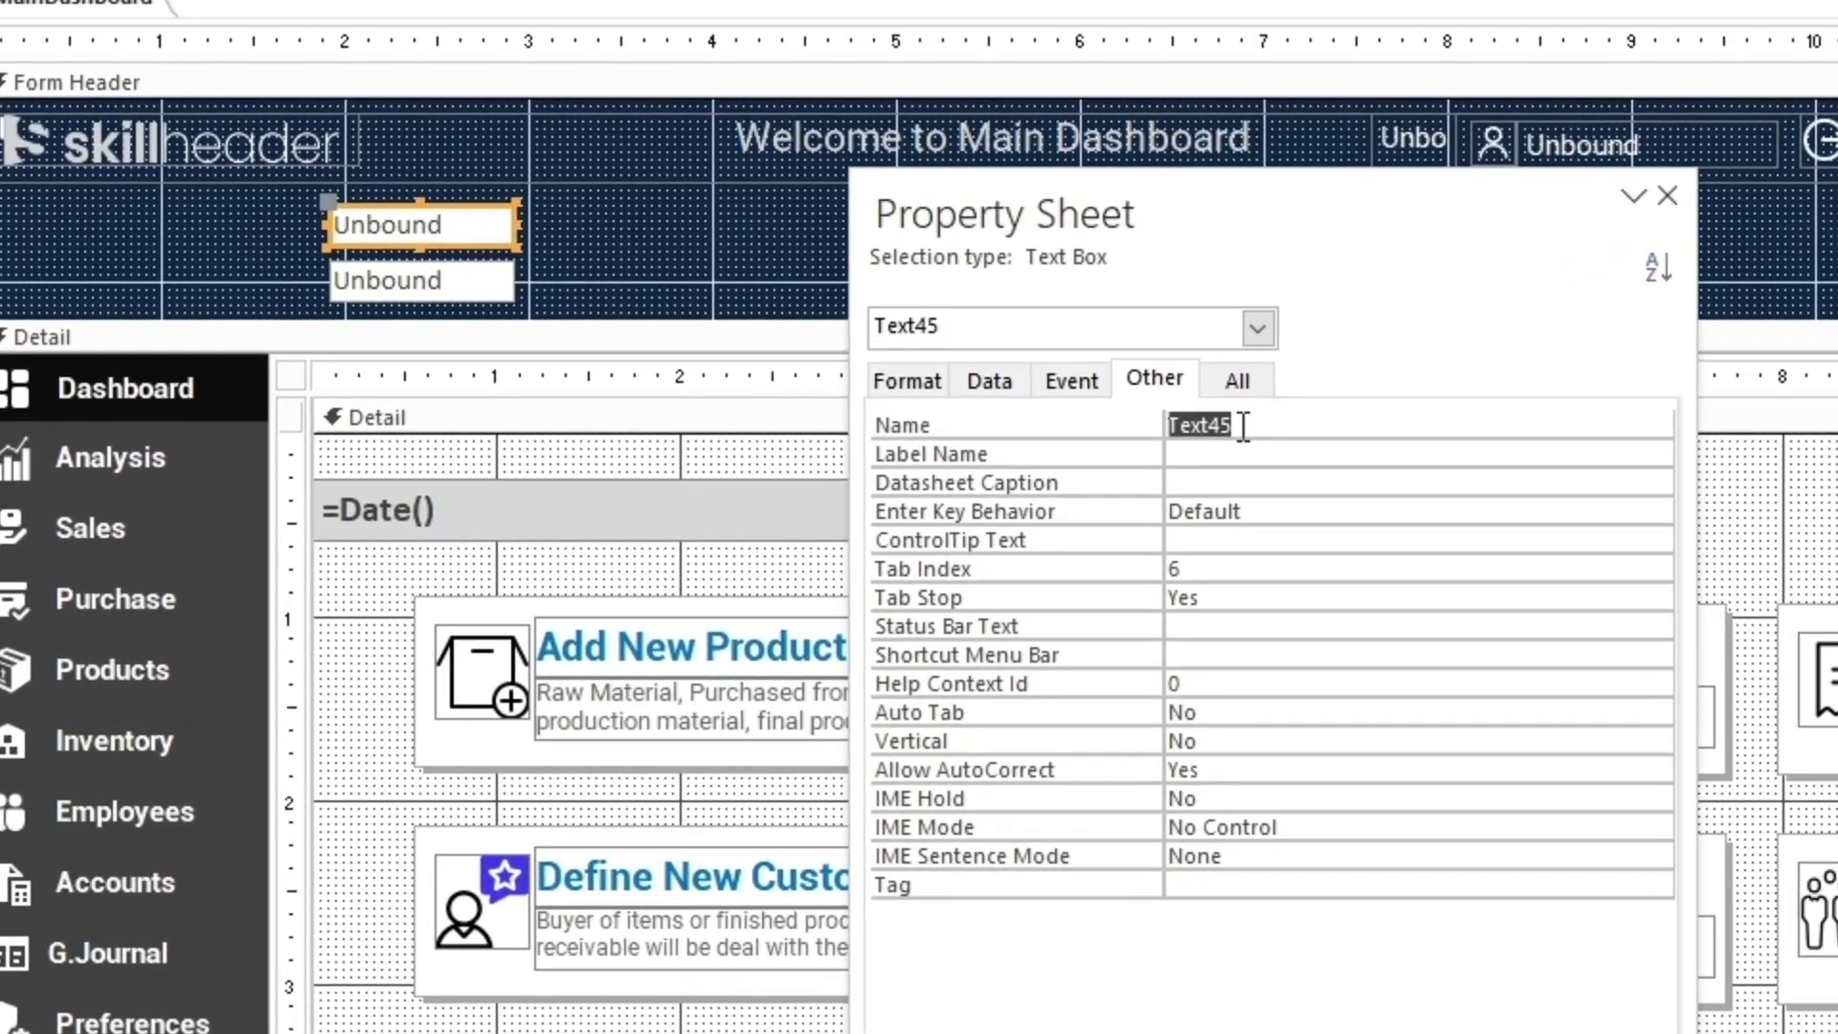
pyautogui.write('txtADtfrom')
pyautogui.click(1098, 422)
pyautogui.hotkey('ctrl', 'c')
# Name the lower header text box txtADtto, verify both names, and hide the Property Sheet
pyautogui.click(507, 299)
pyautogui.click(1100, 414)
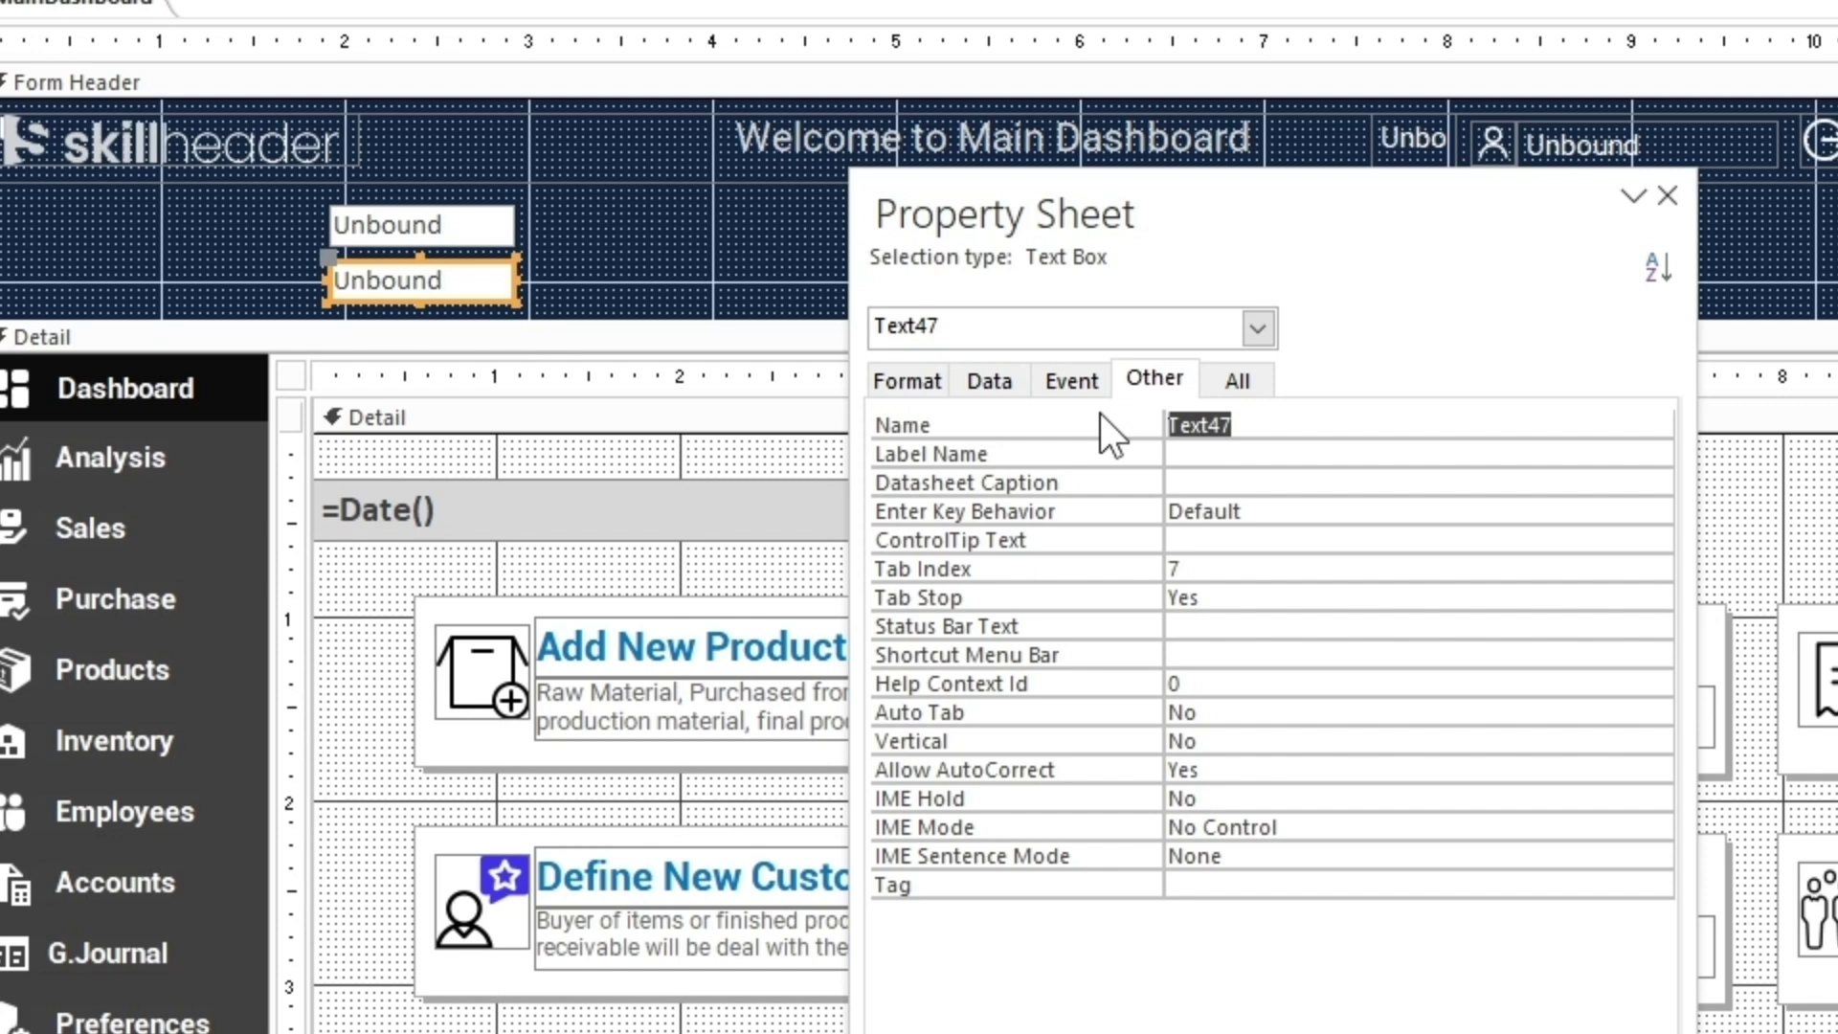
pyautogui.hotkey('ctrl', 'v')
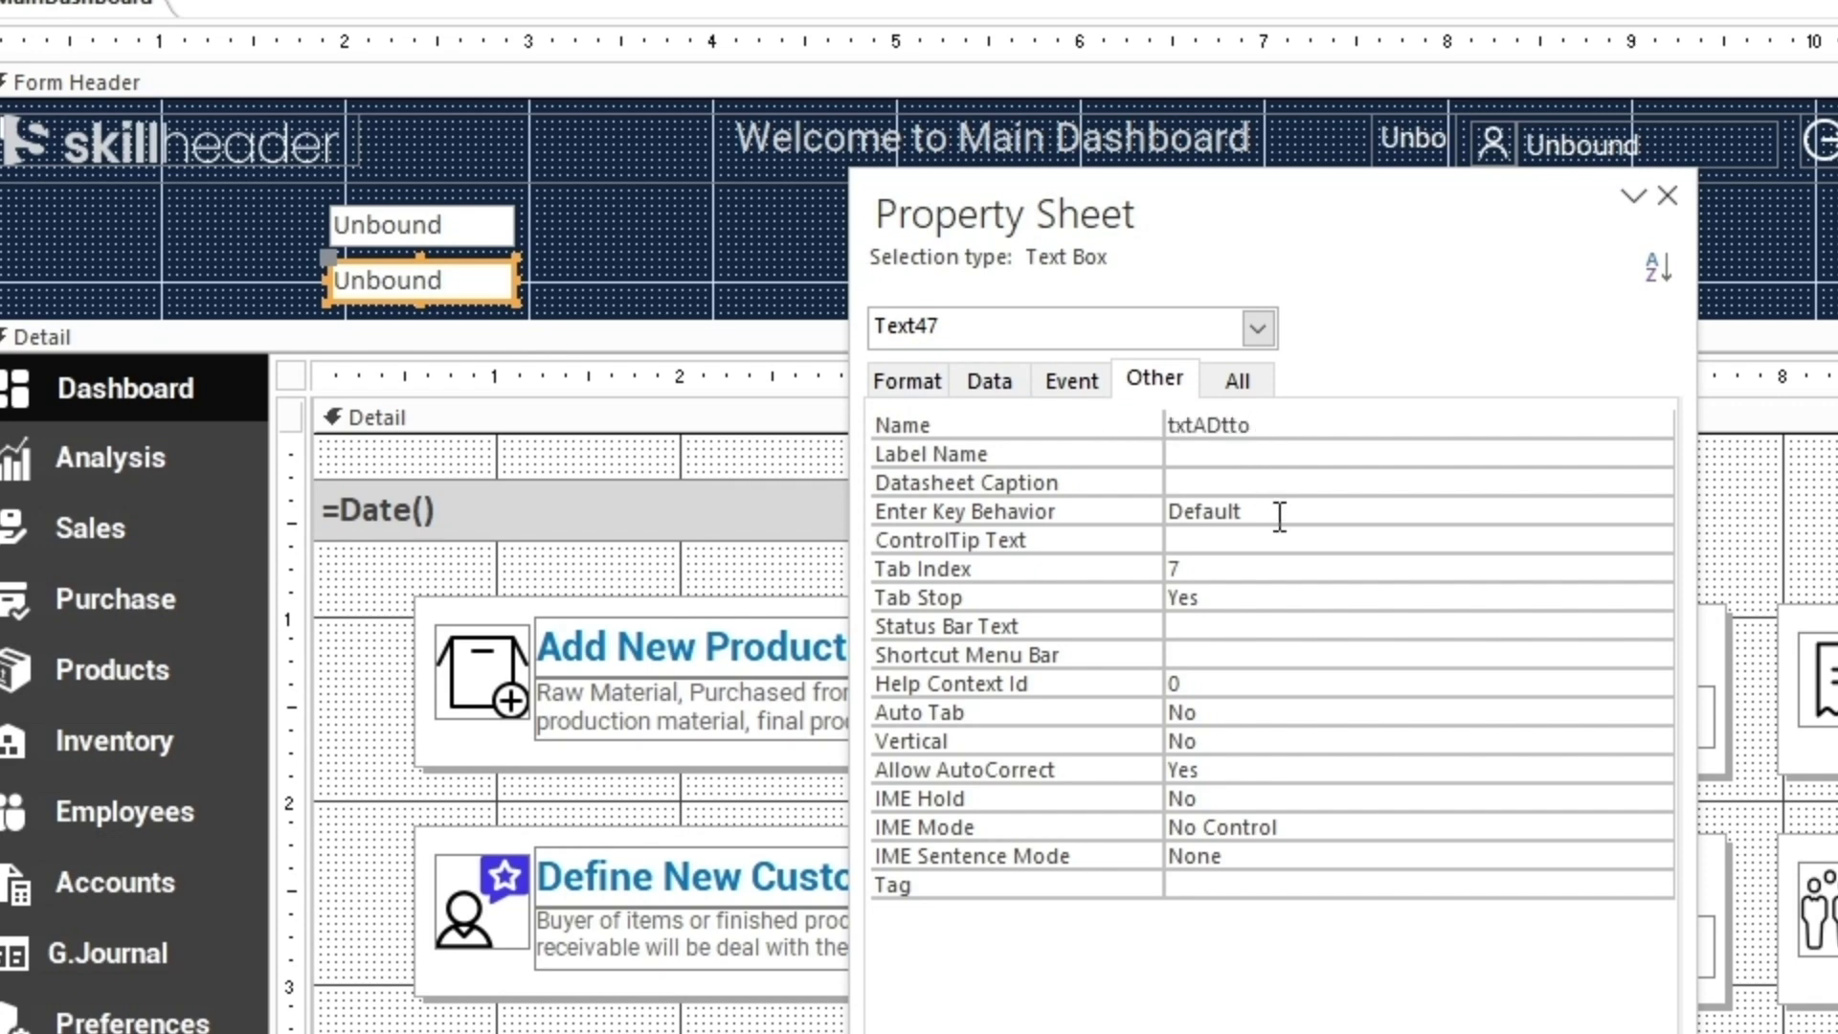
pyautogui.press('Return')
pyautogui.click(423, 233)
pyautogui.click(432, 264)
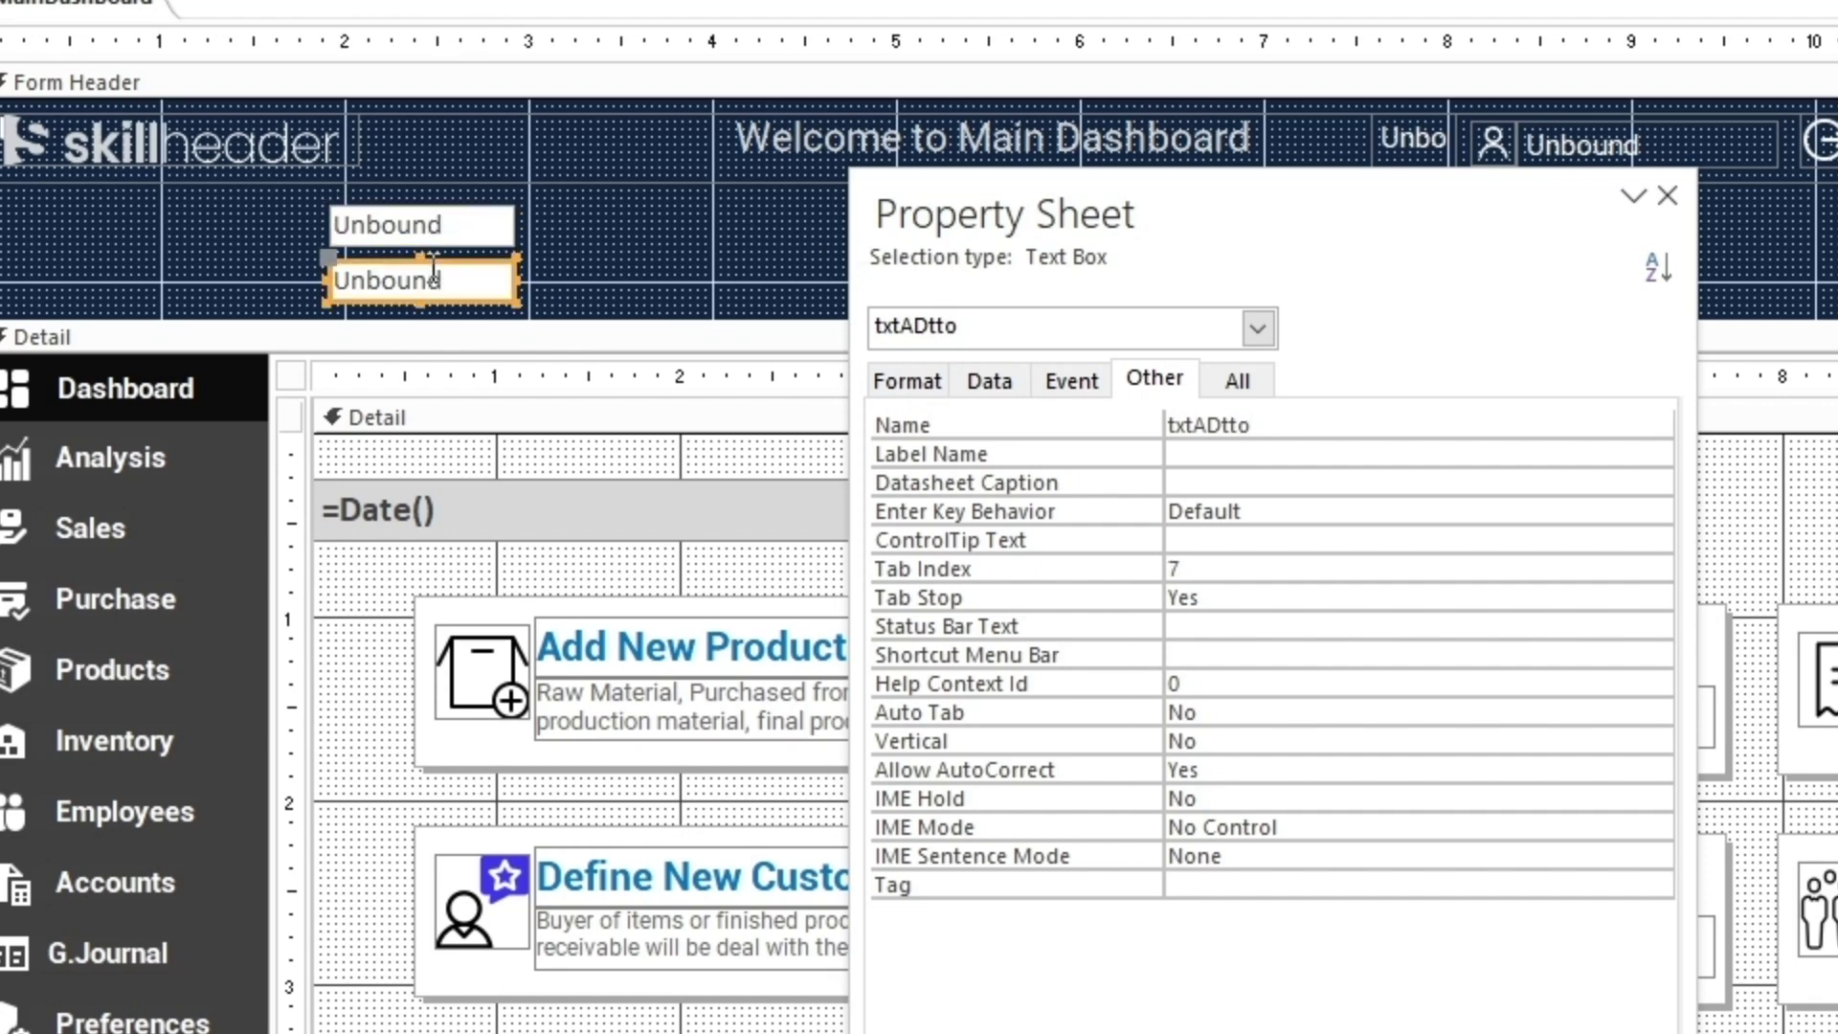
pyautogui.doubleClick(1439, 201)
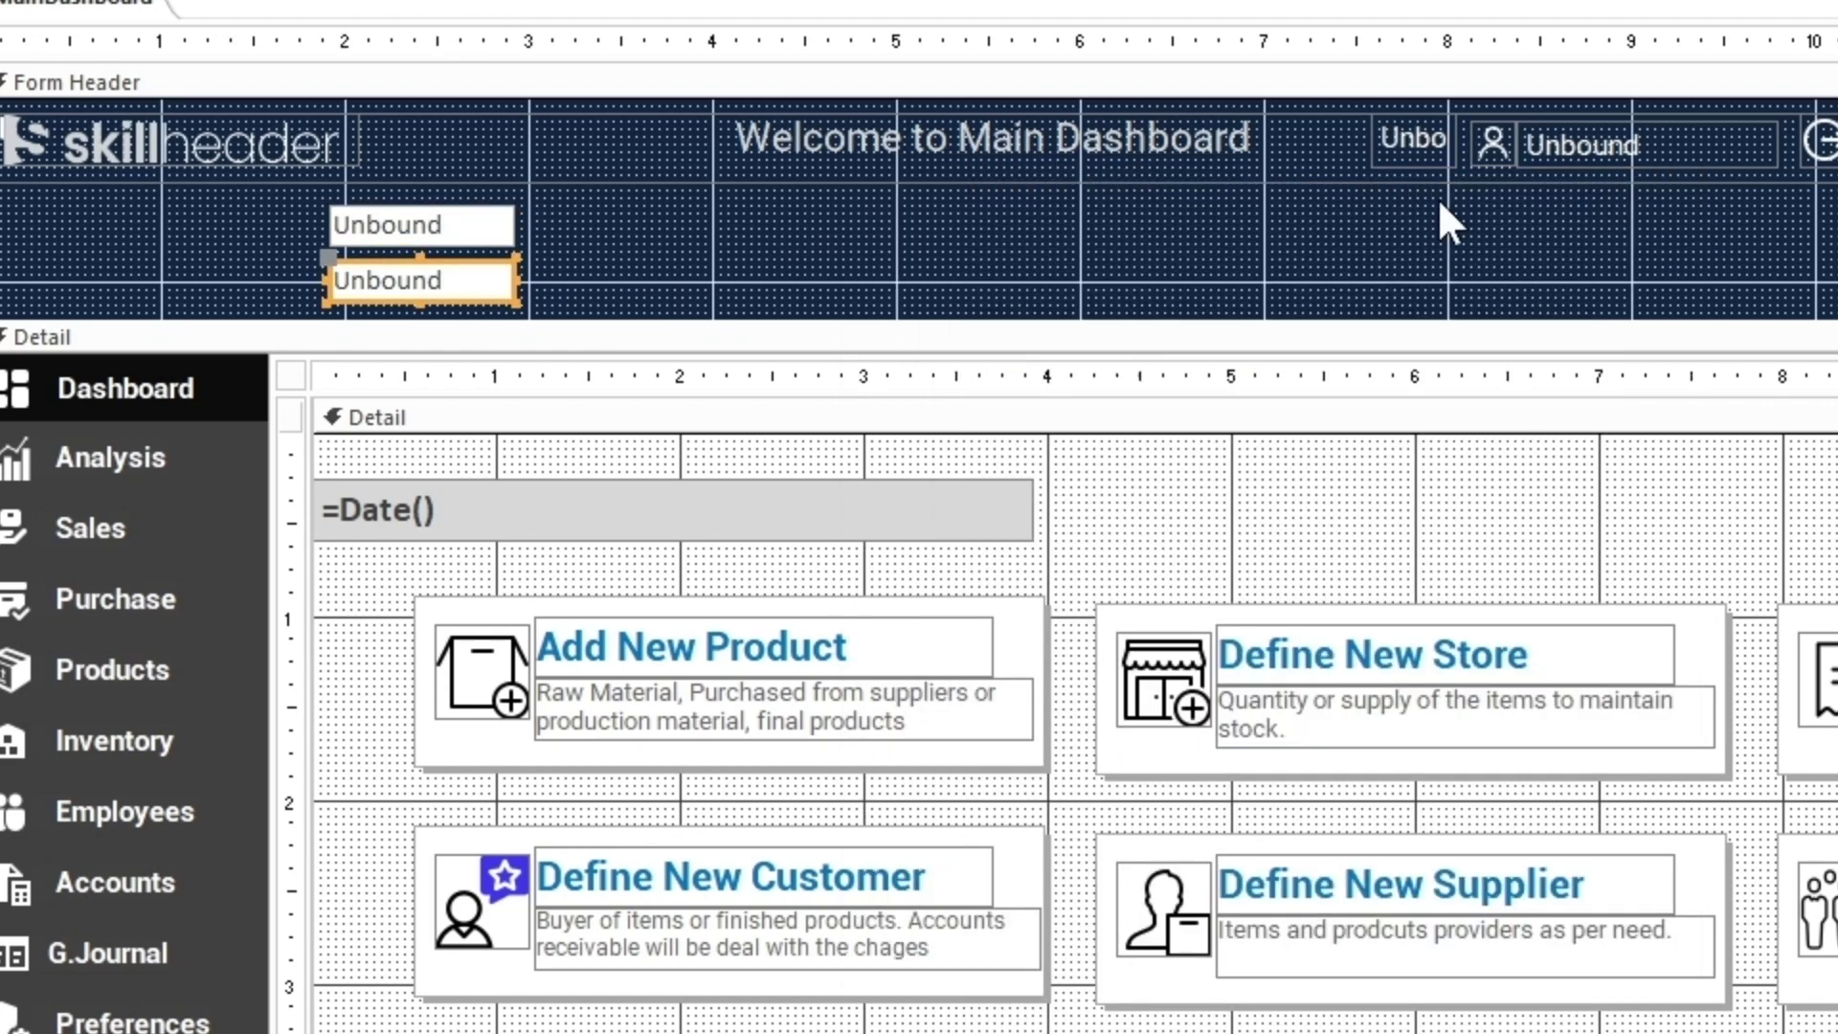
# Set Width, Height, Top and Left of both unbound date boxes to 0
pyautogui.click(960, 288)
pyautogui.moveTo(545, 297); pyautogui.dragTo(450, 240)
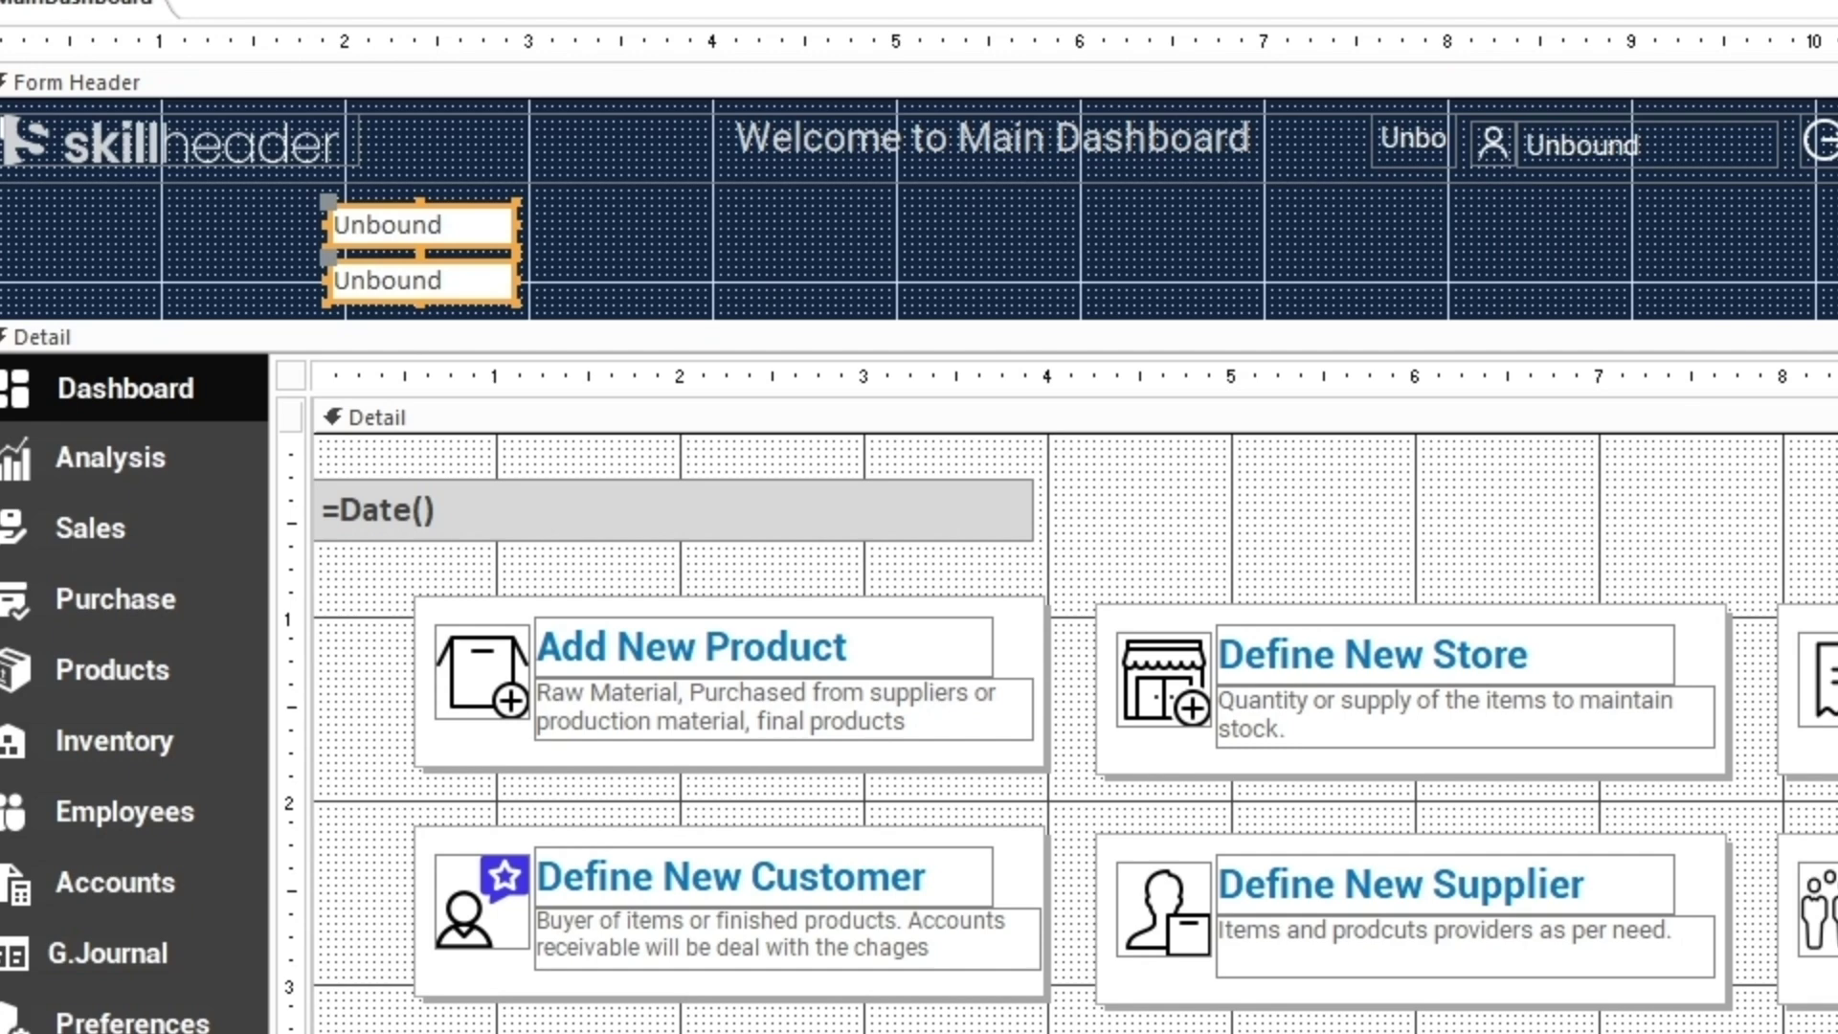
pyautogui.press('F4')
pyautogui.click(704, 423)
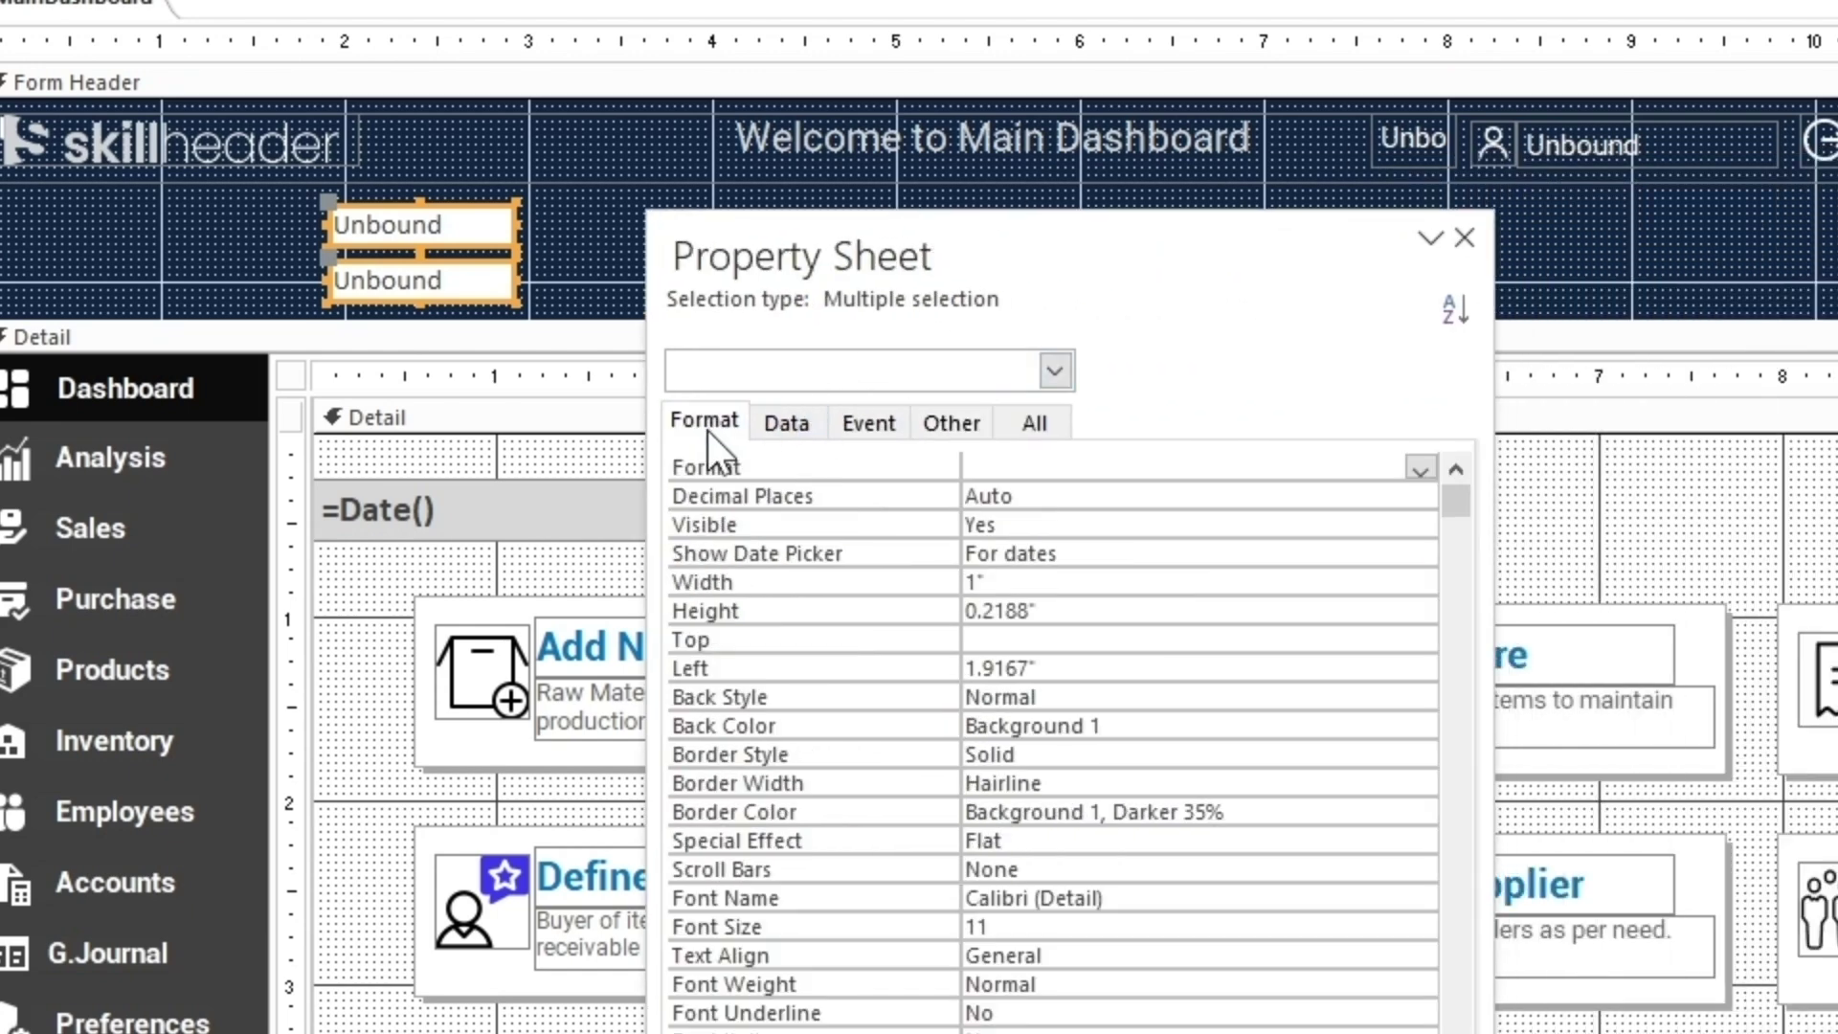
pyautogui.click(991, 582)
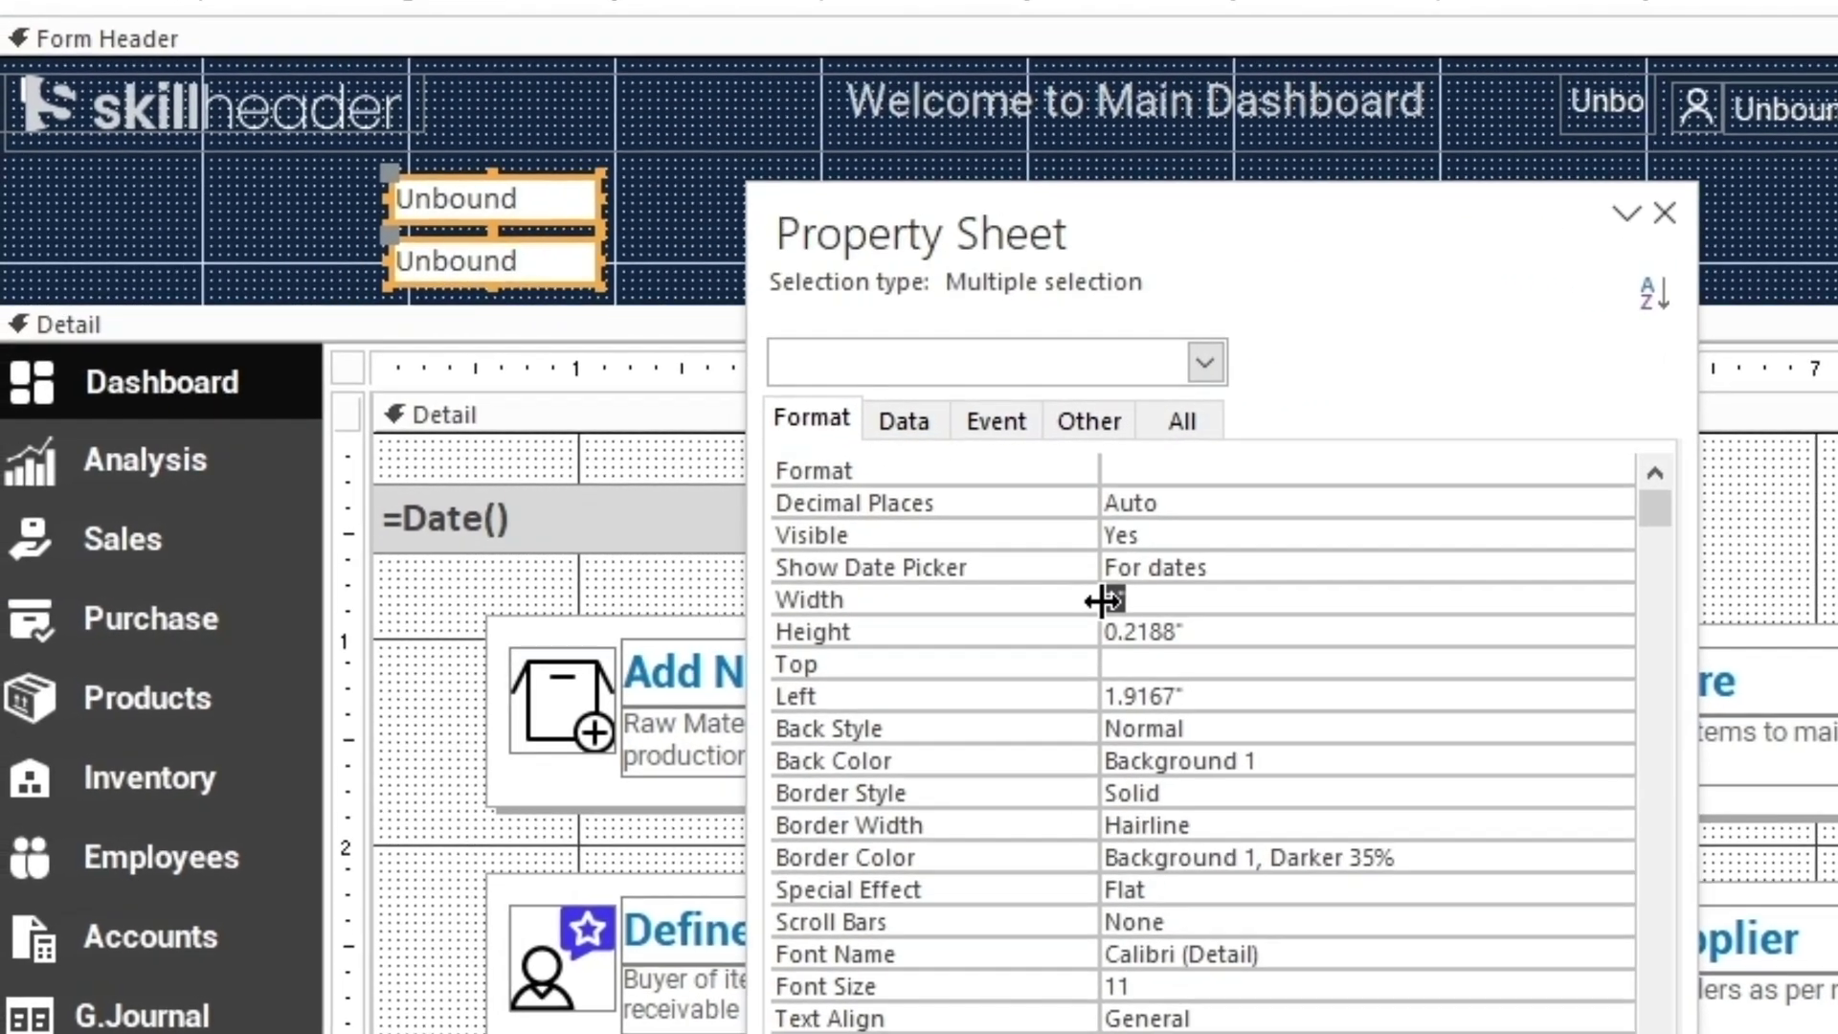
pyautogui.write('0')
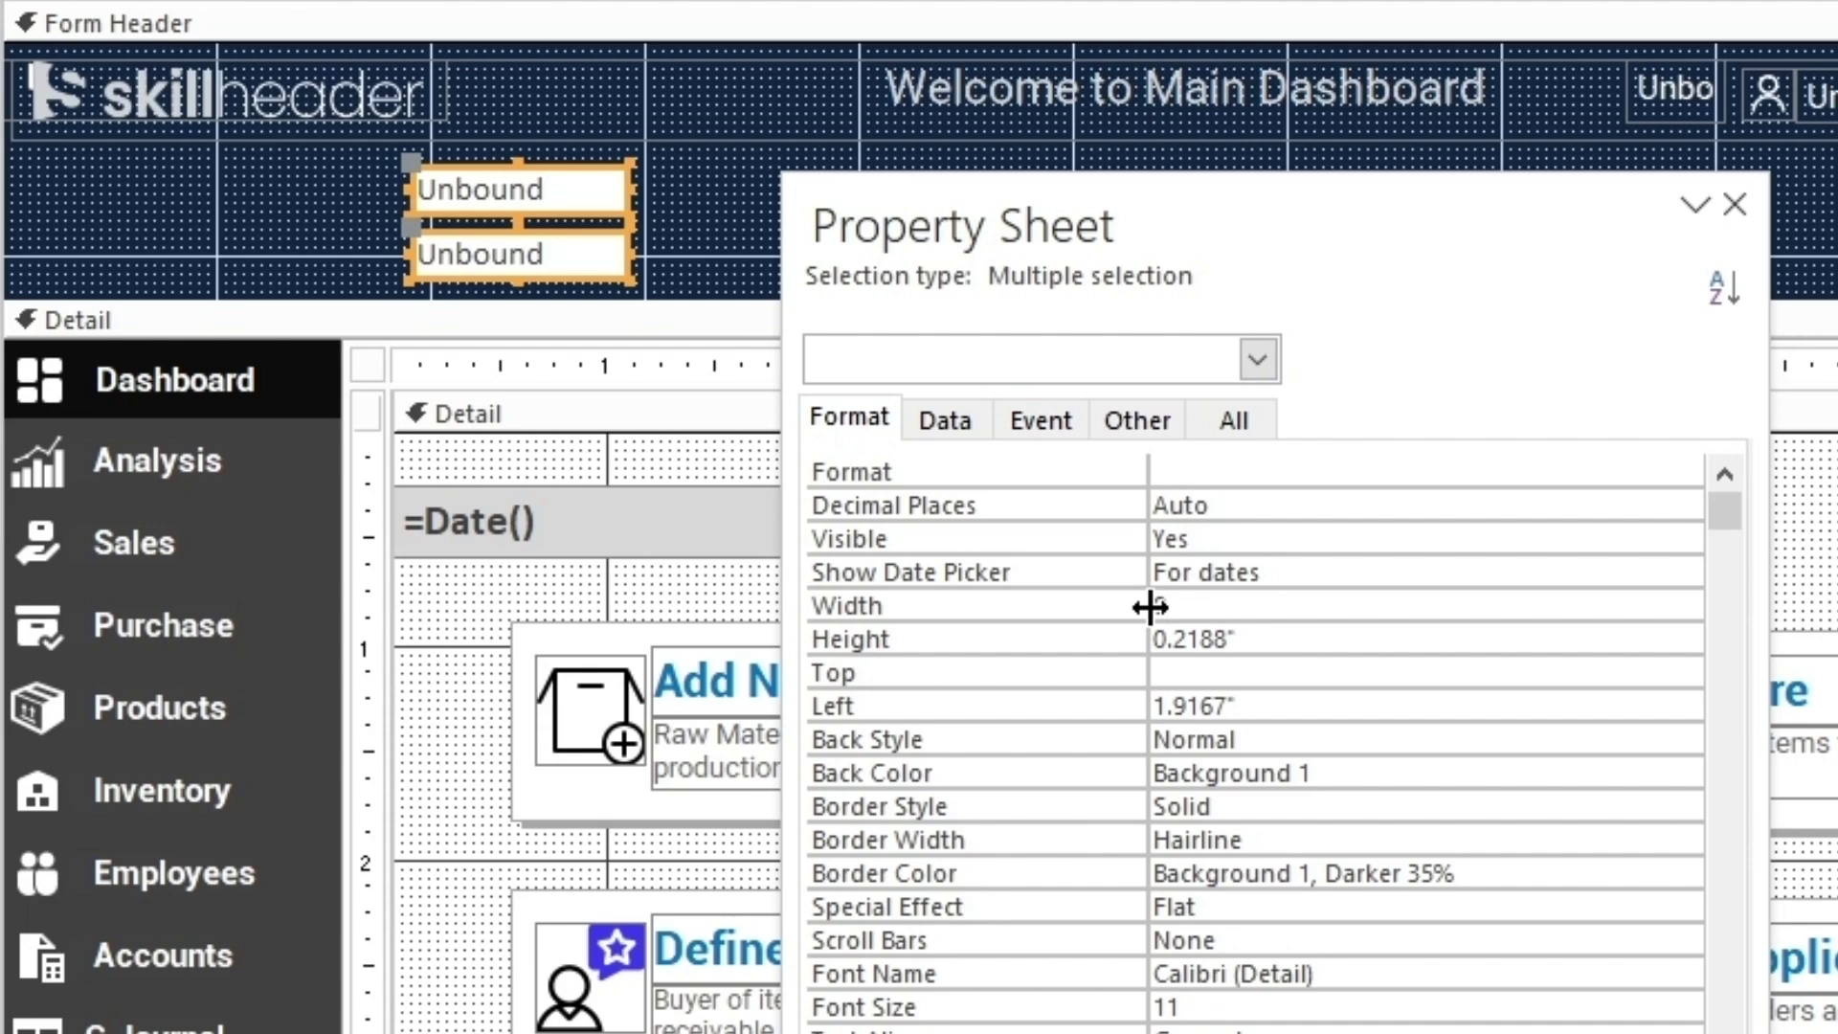
pyautogui.press('Return')
pyautogui.write('0')
pyautogui.press('Return')
pyautogui.write('0')
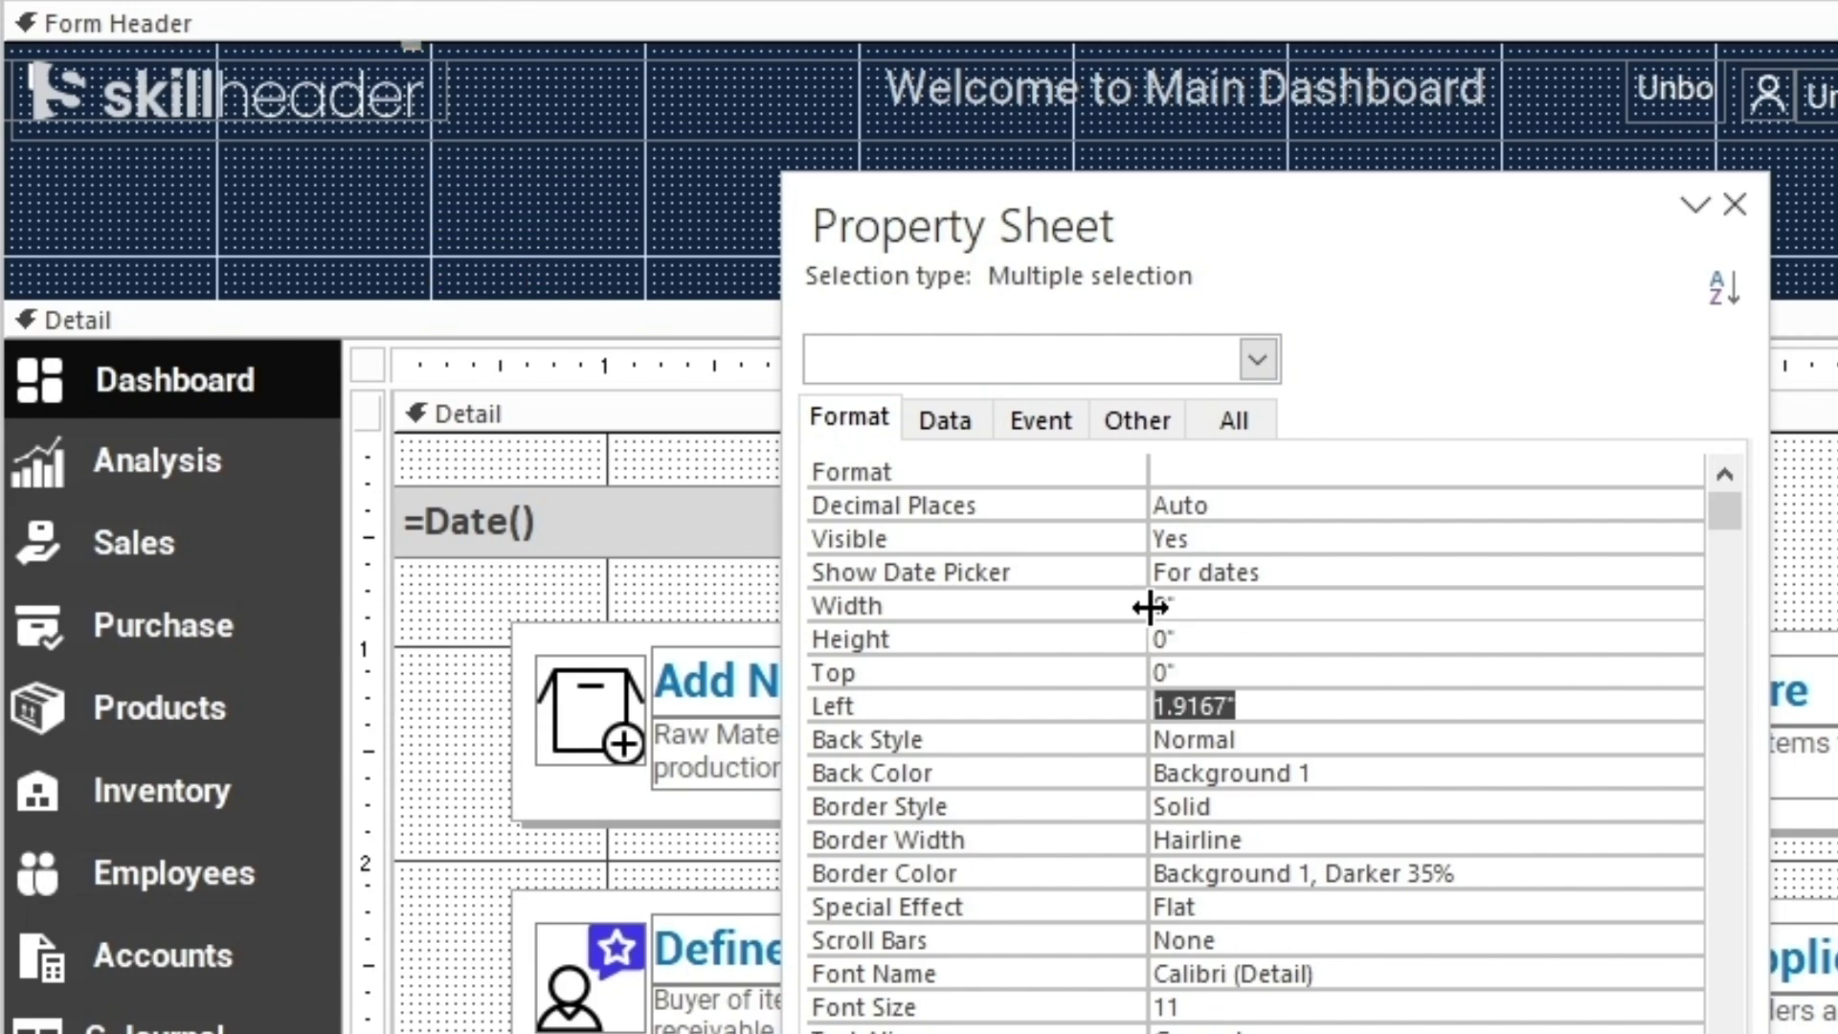
pyautogui.write('0')
pyautogui.press('Return')
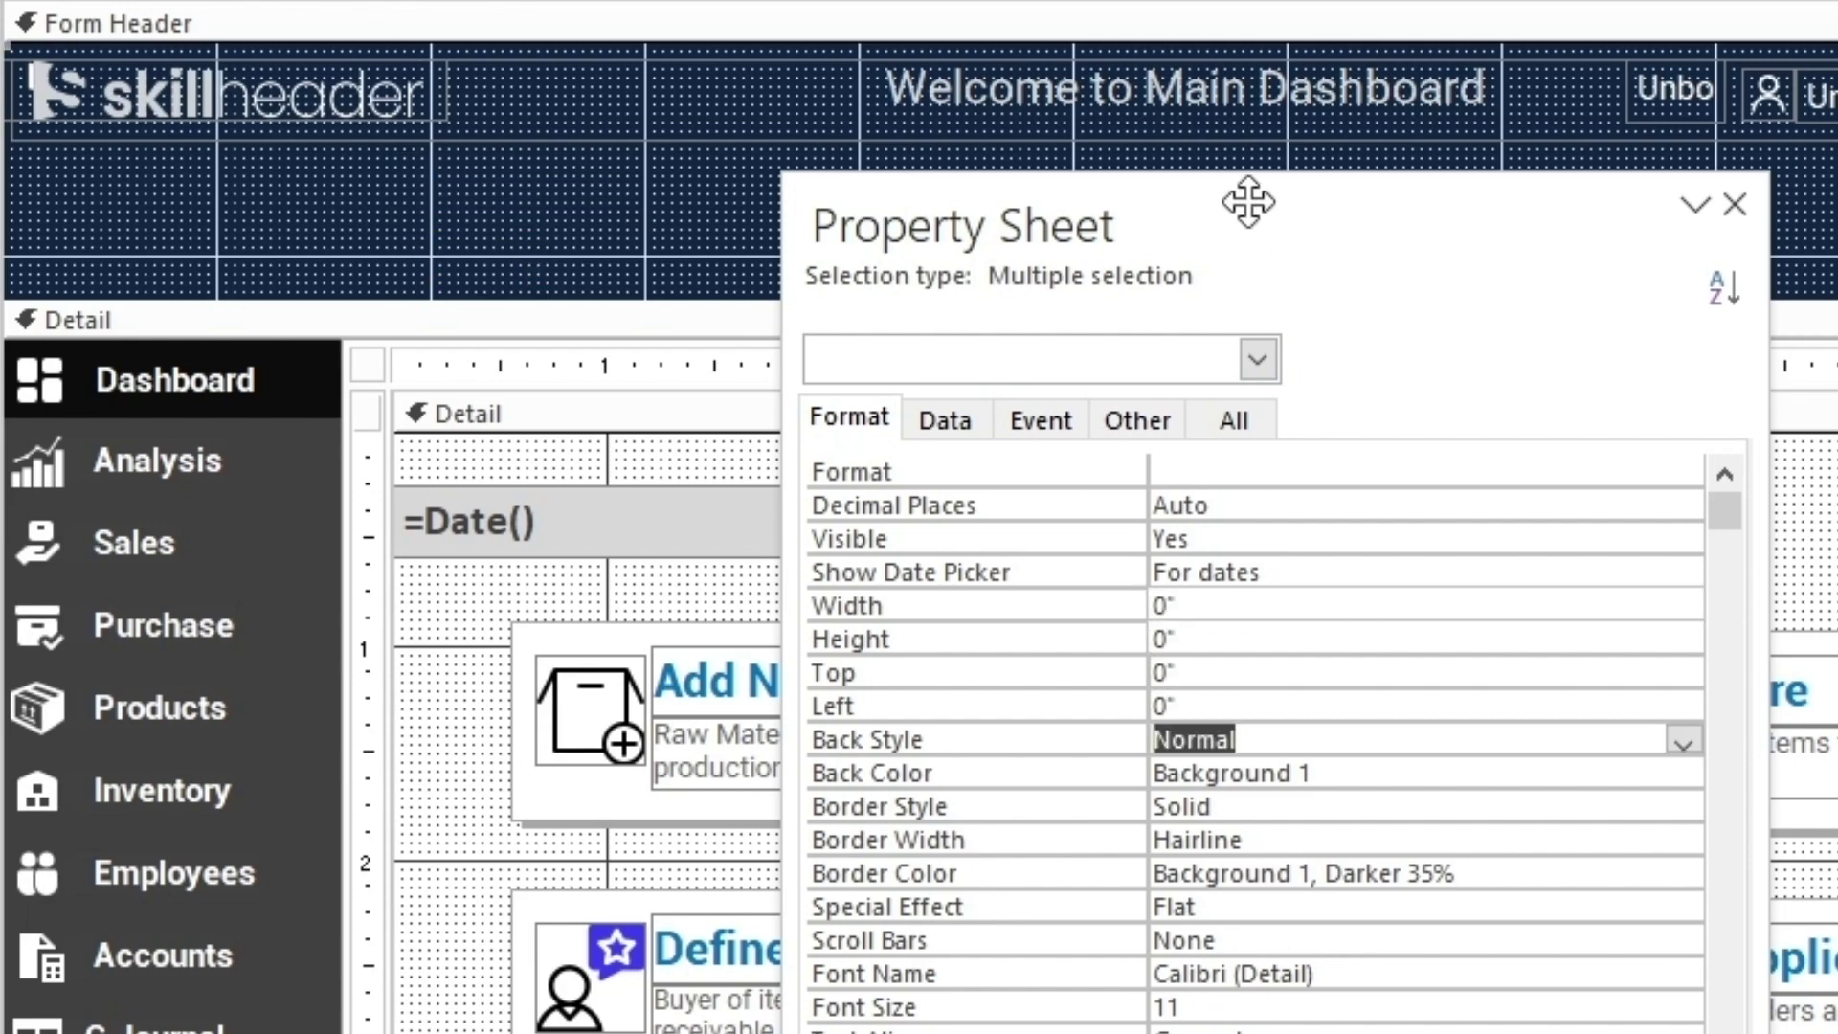
pyautogui.press('F4')
# Resize the Form Header and give a box Width 1 and Height 0.3 to separate the overlapping boxes
pyautogui.moveTo(537, 297); pyautogui.dragTo(537, 136)
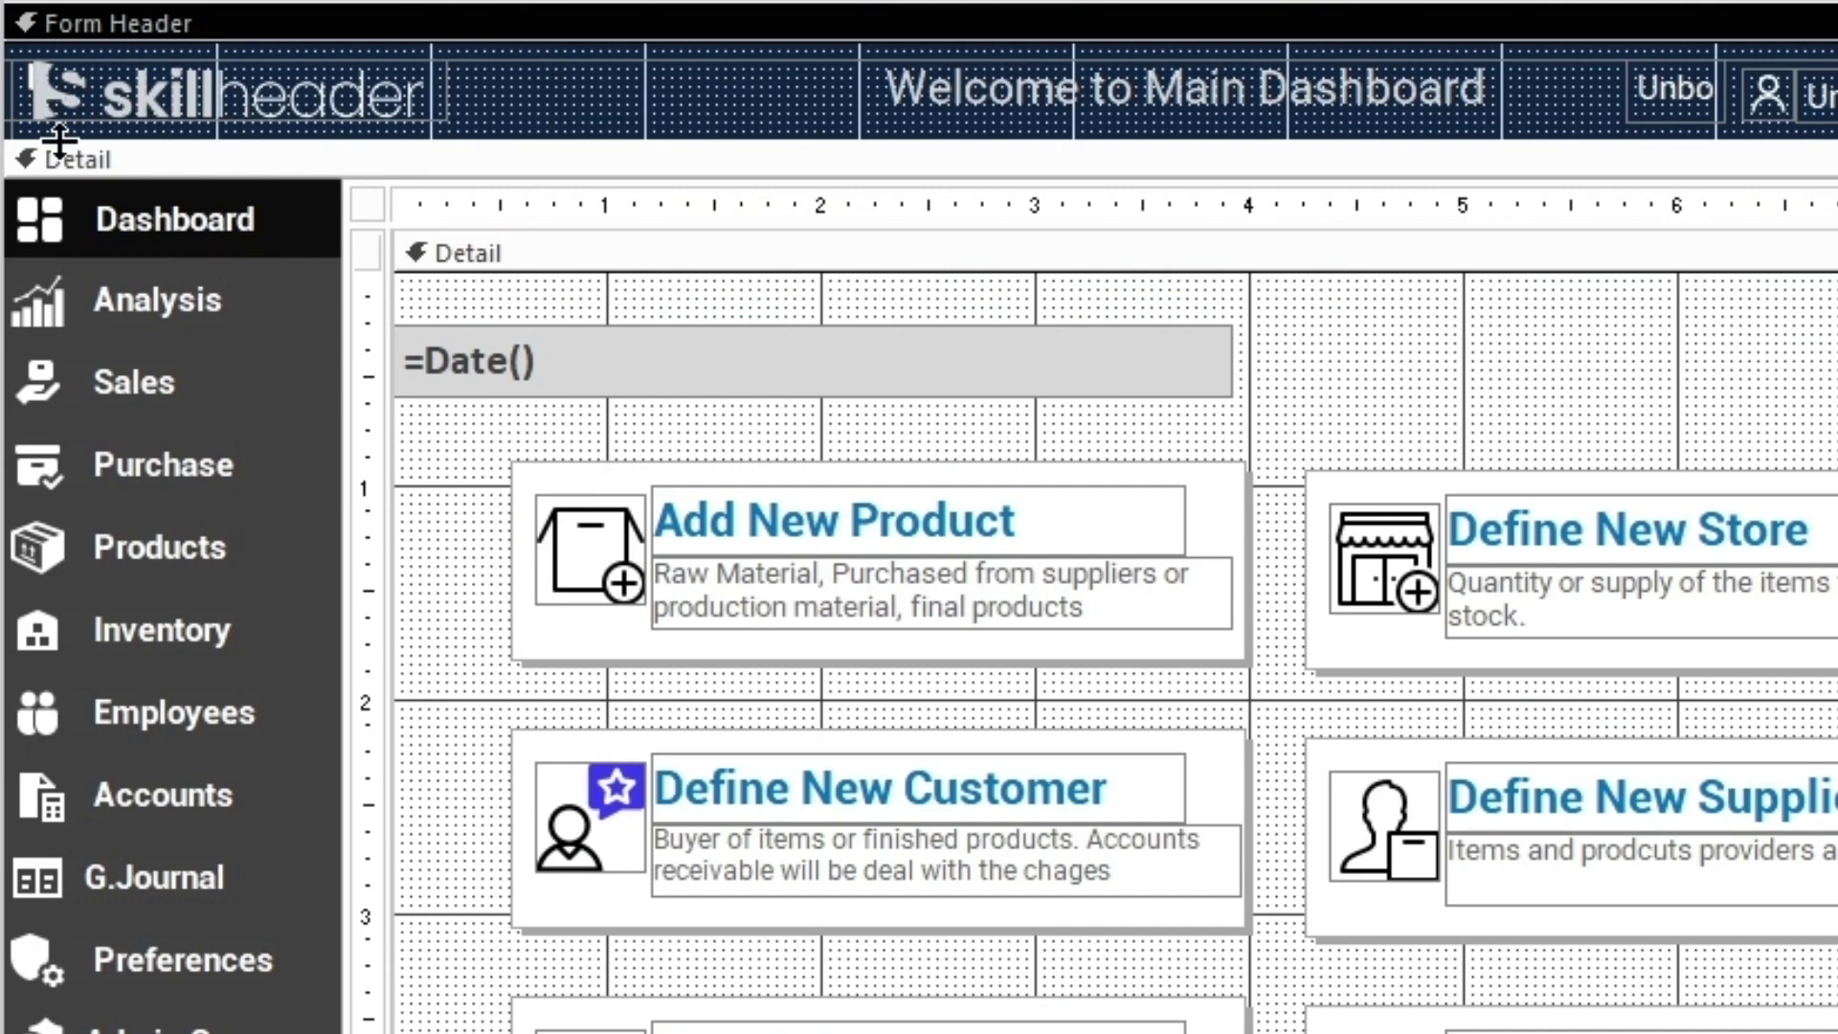
pyautogui.moveTo(58, 141); pyautogui.dragTo(58, 233)
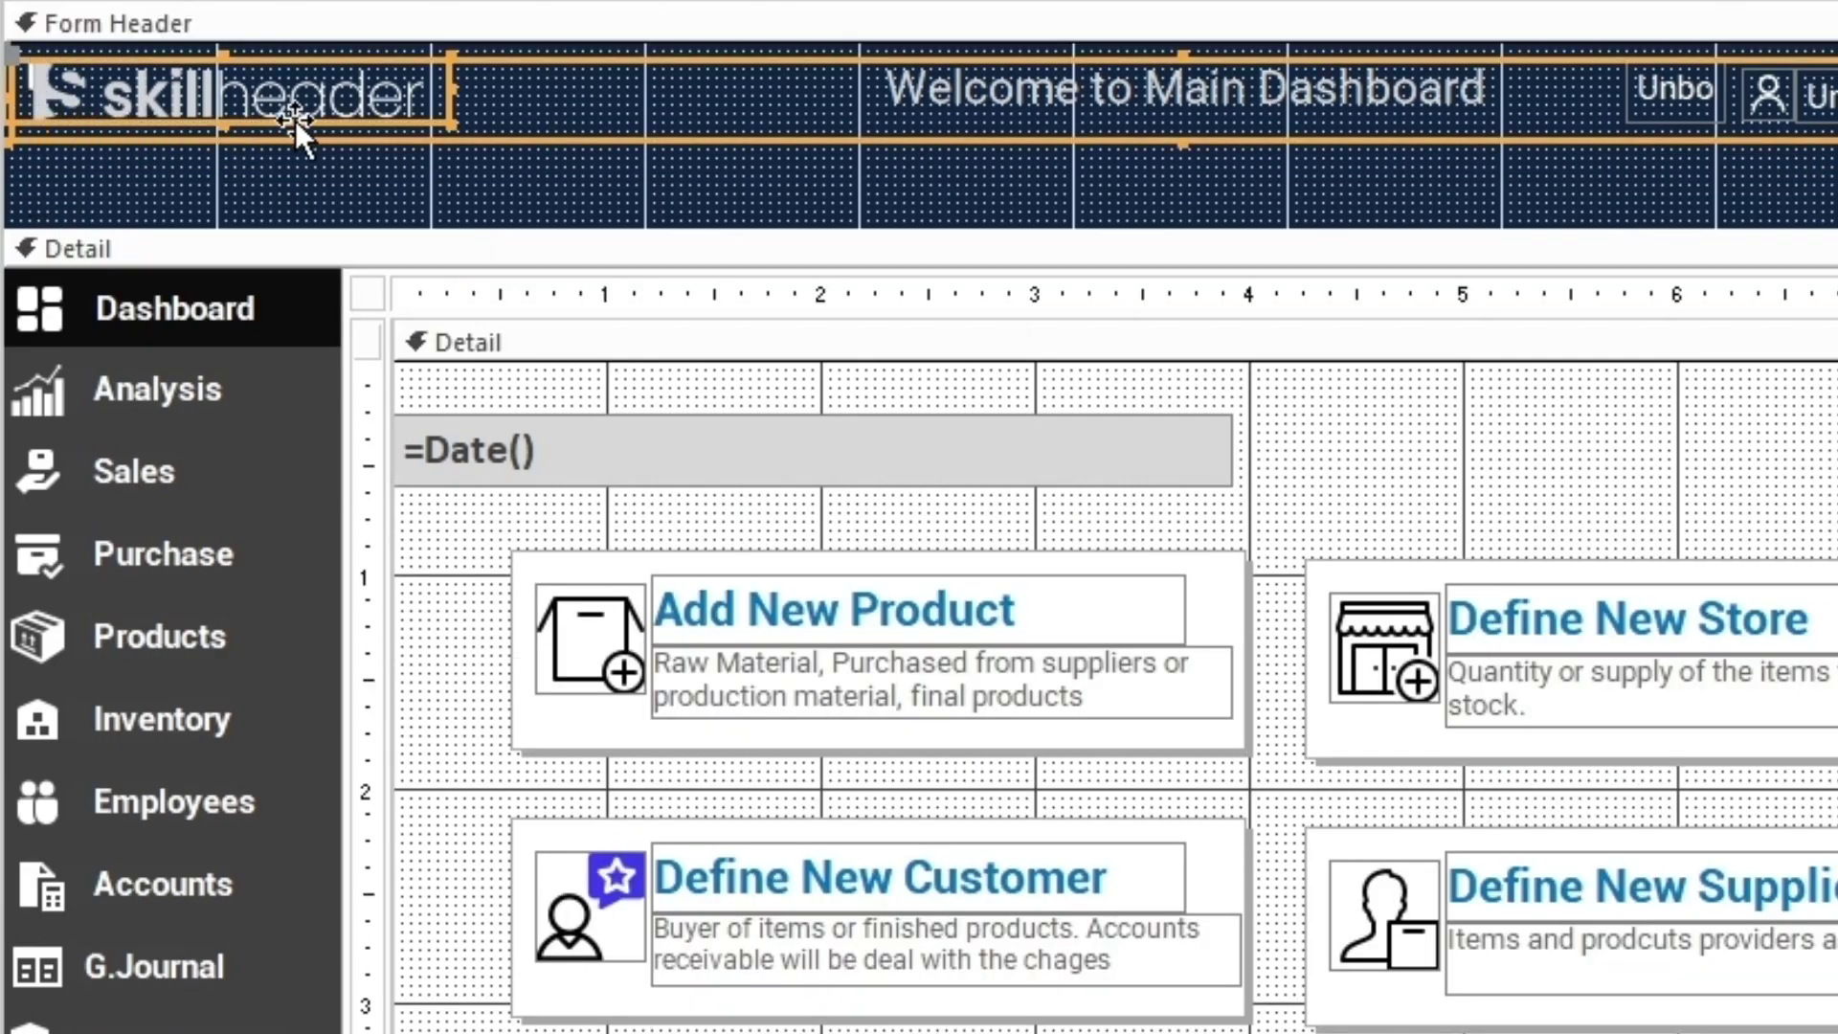
pyautogui.moveTo(295, 118); pyautogui.dragTo(379, 119)
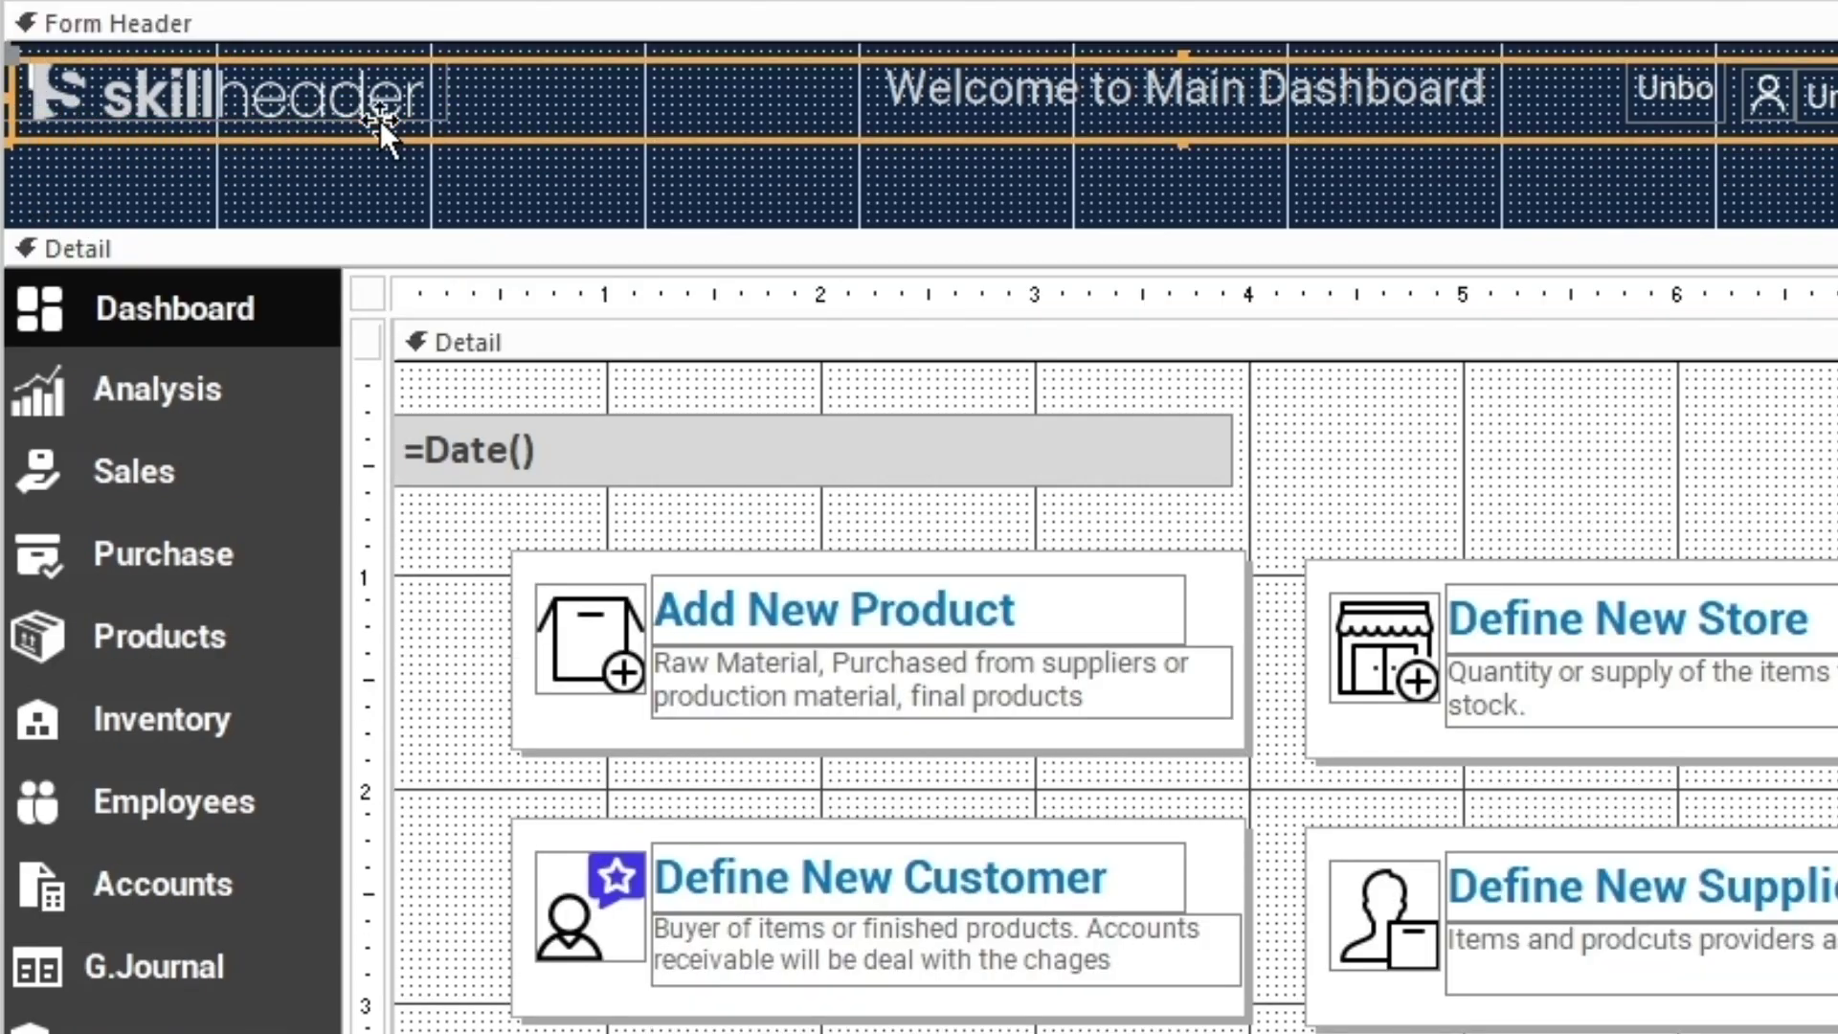
pyautogui.click(491, 60)
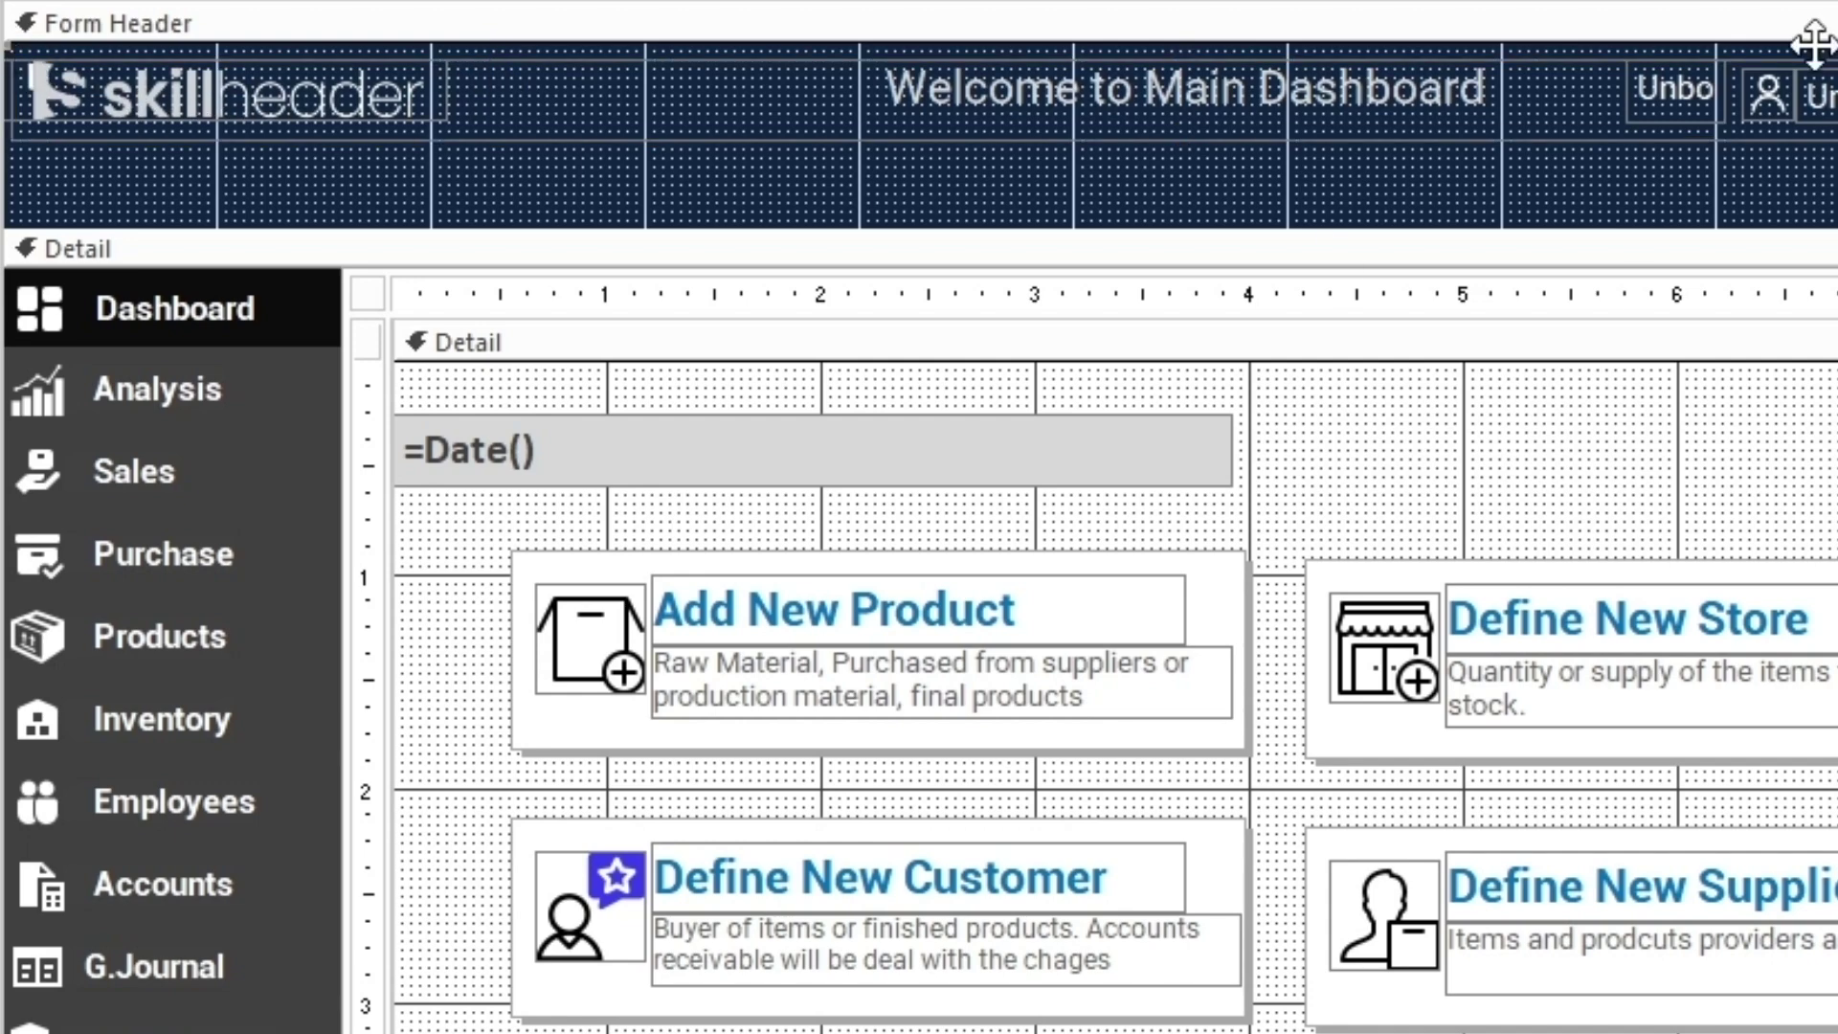
pyautogui.press('F4')
pyautogui.click(948, 448)
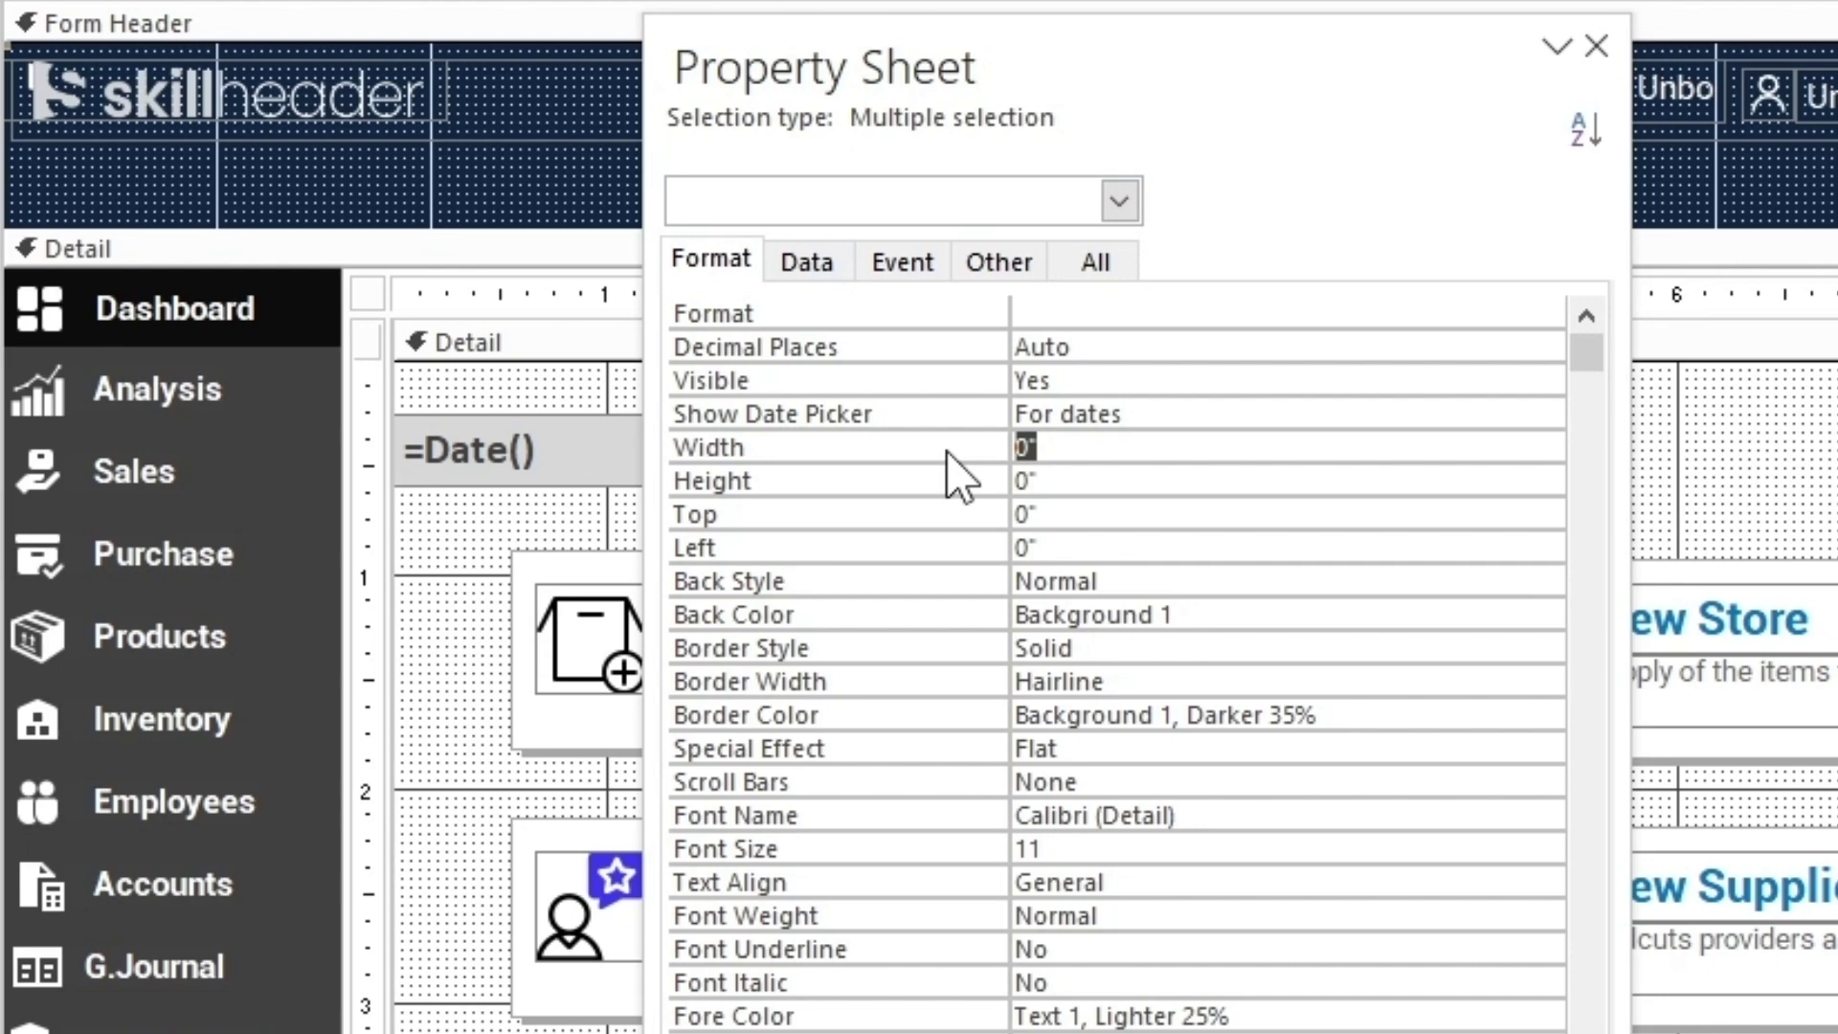
pyautogui.write('1')
pyautogui.press('Return')
pyautogui.write('0.3')
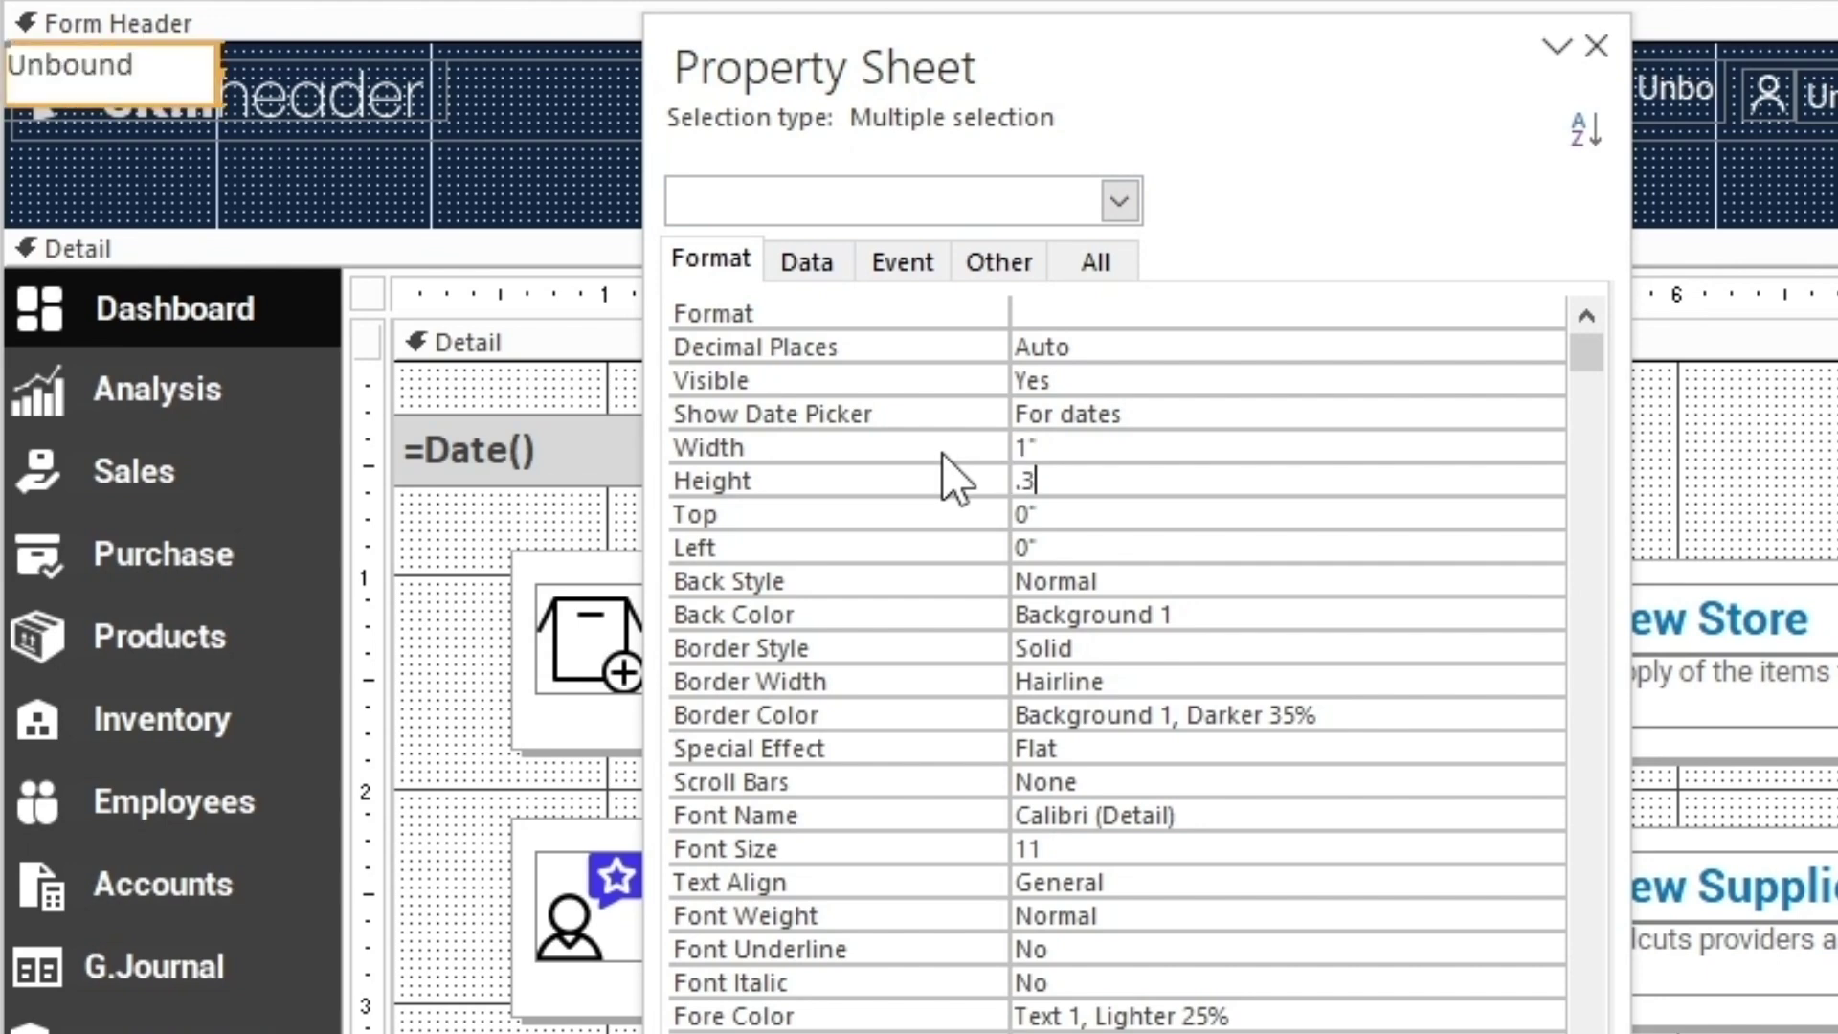
pyautogui.press('Return')
pyautogui.click(431, 212)
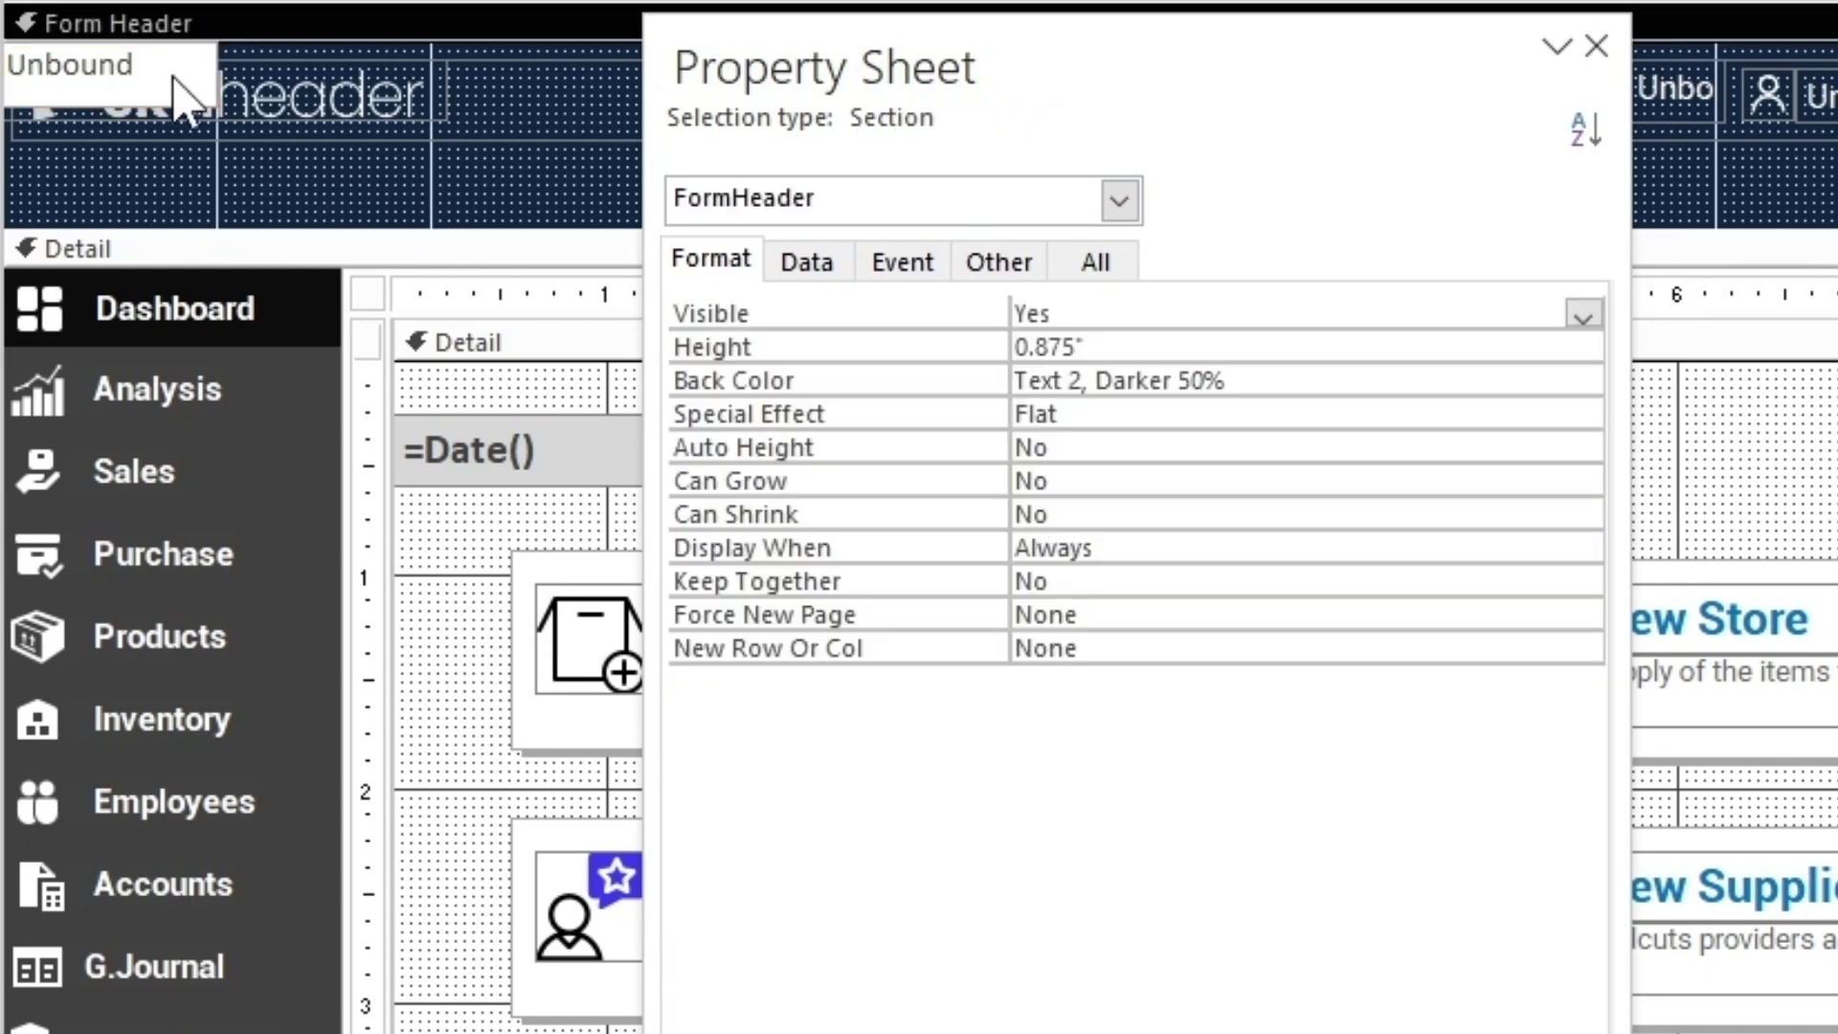
pyautogui.moveTo(172, 73); pyautogui.dragTo(419, 142)
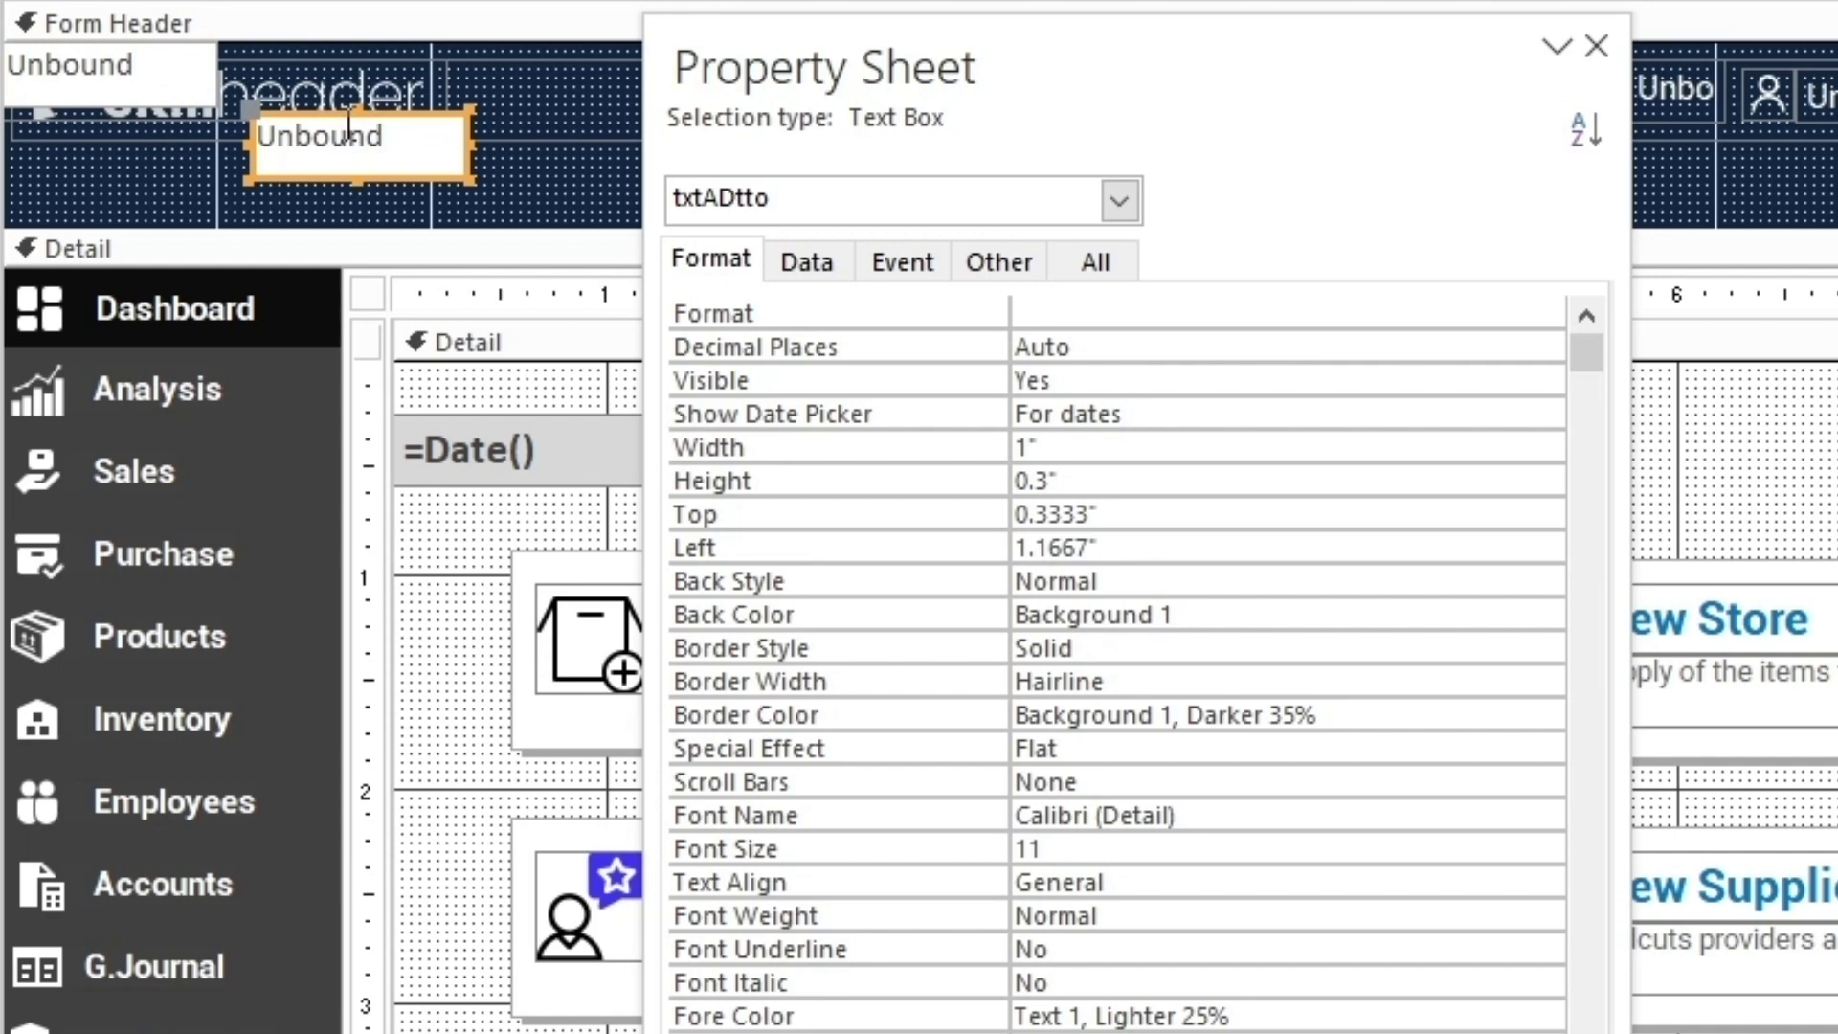
# Reselect both date boxes and zero their Width, Height, Top and Left again
pyautogui.click(185, 74)
pyautogui.keyDown('shift'); pyautogui.click(351, 141); pyautogui.keyUp('shift')
pyautogui.click(944, 448)
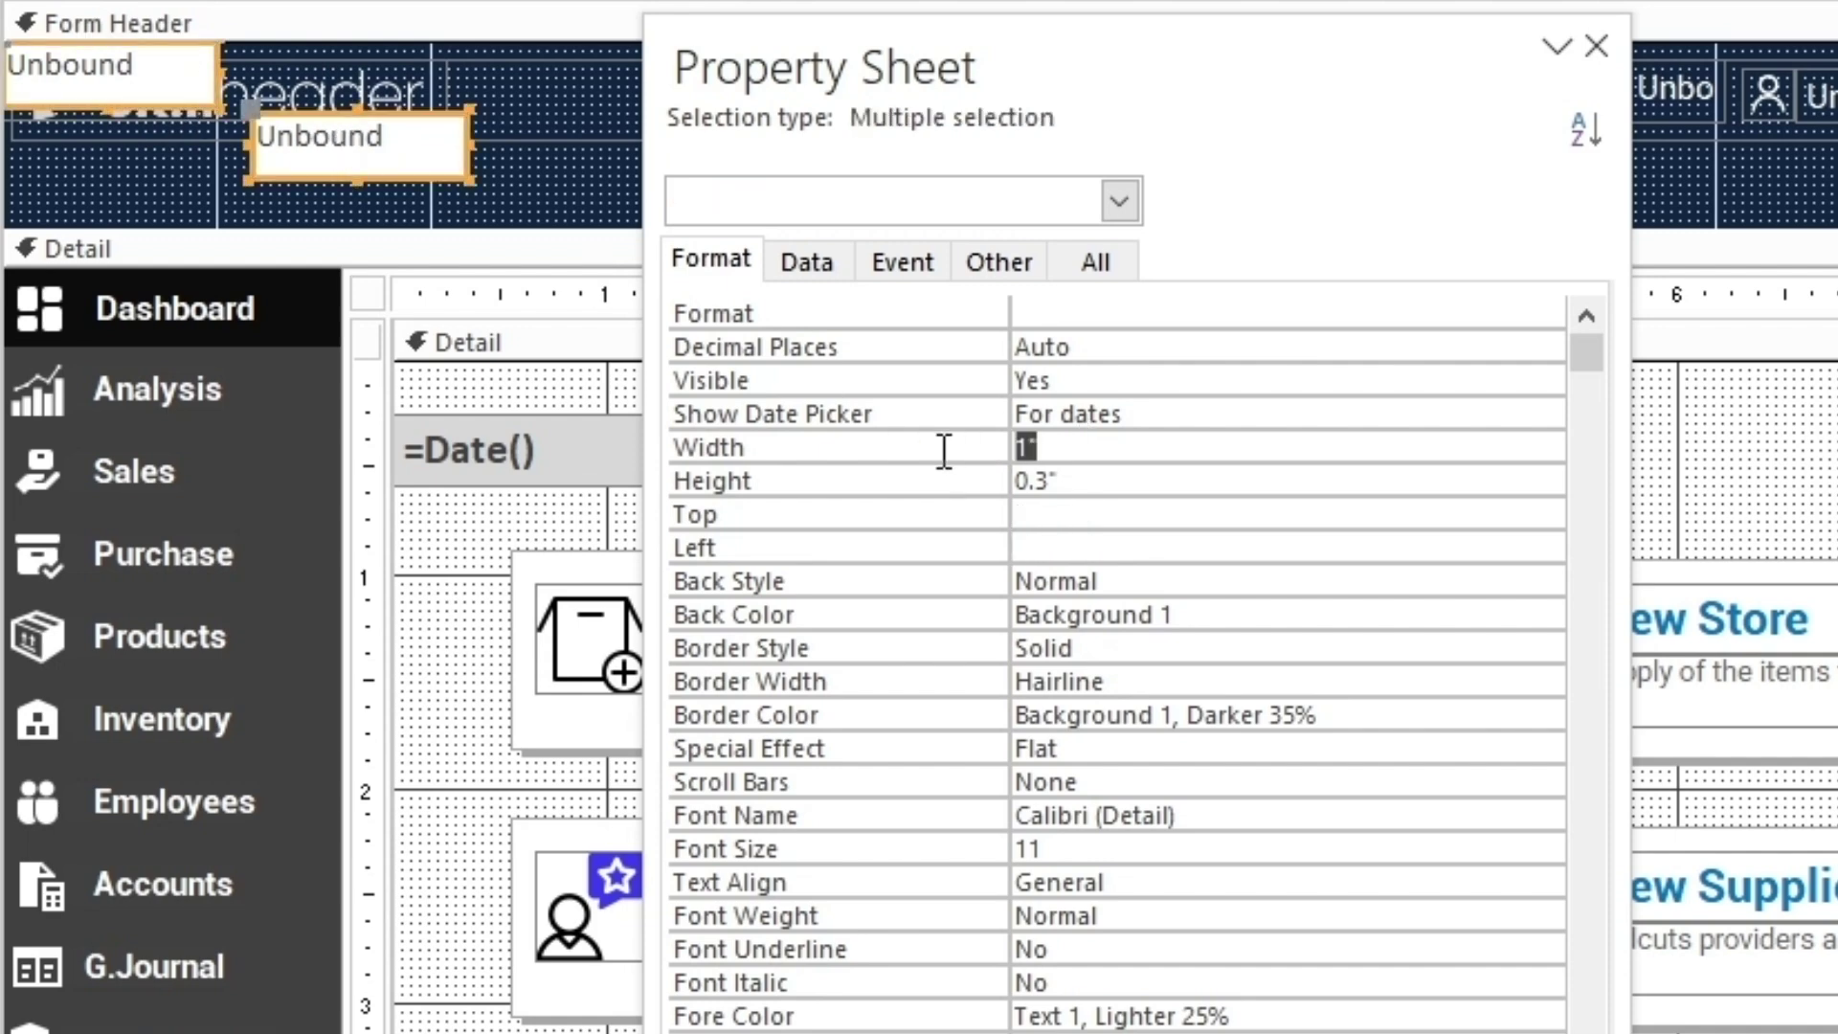
pyautogui.write('0')
pyautogui.press('Return')
pyautogui.write('0')
pyautogui.press('Return')
pyautogui.write('0')
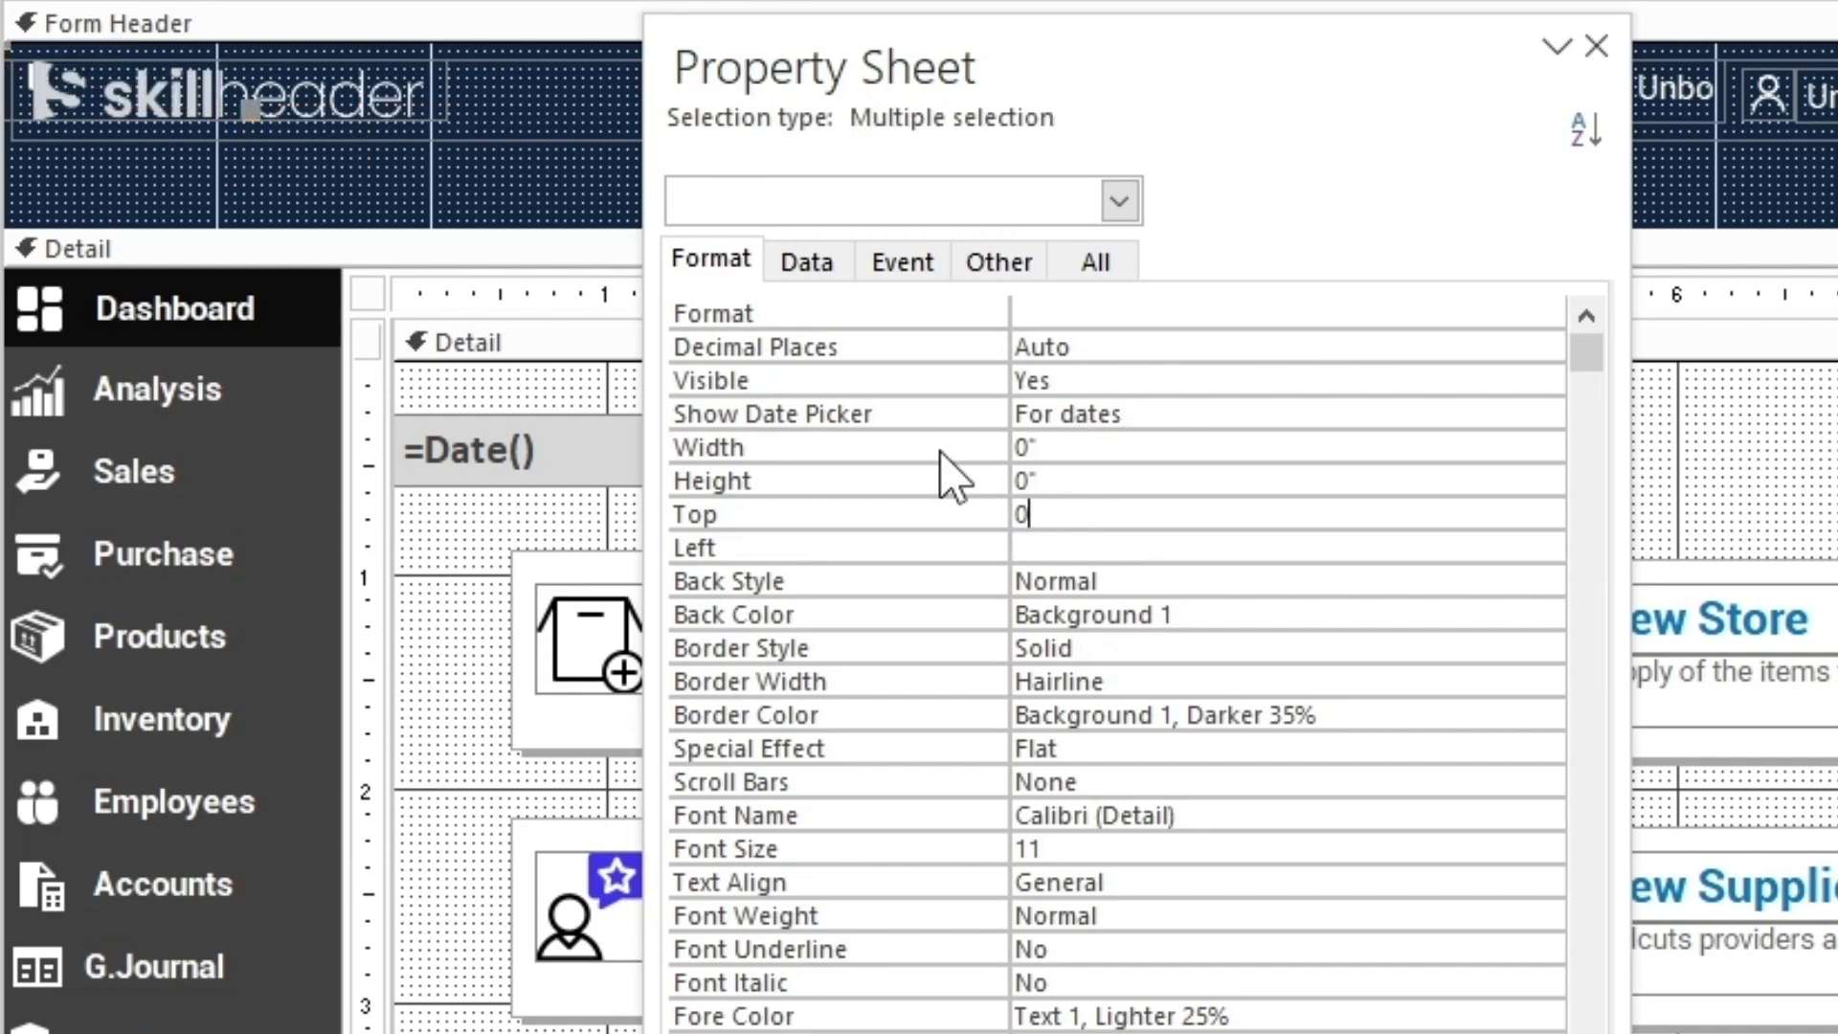
pyautogui.press('Return')
pyautogui.write('0')
pyautogui.press('Return')
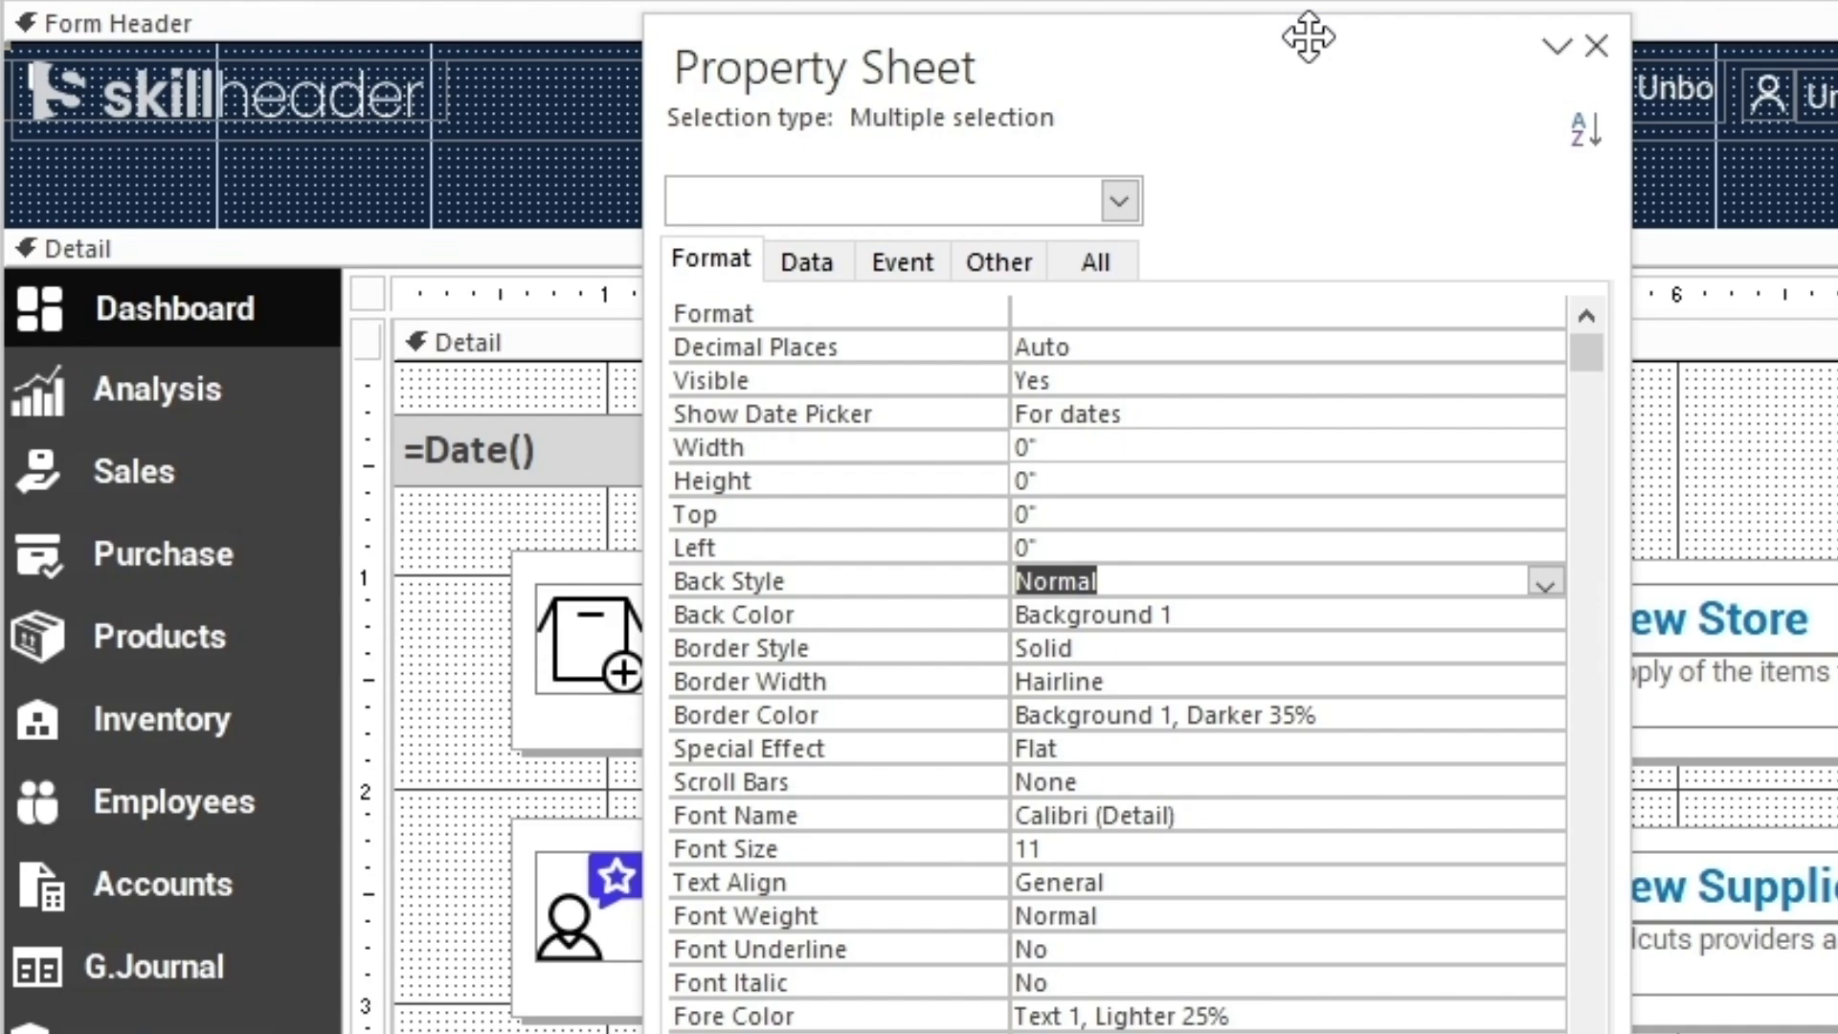
pyautogui.press('F4')
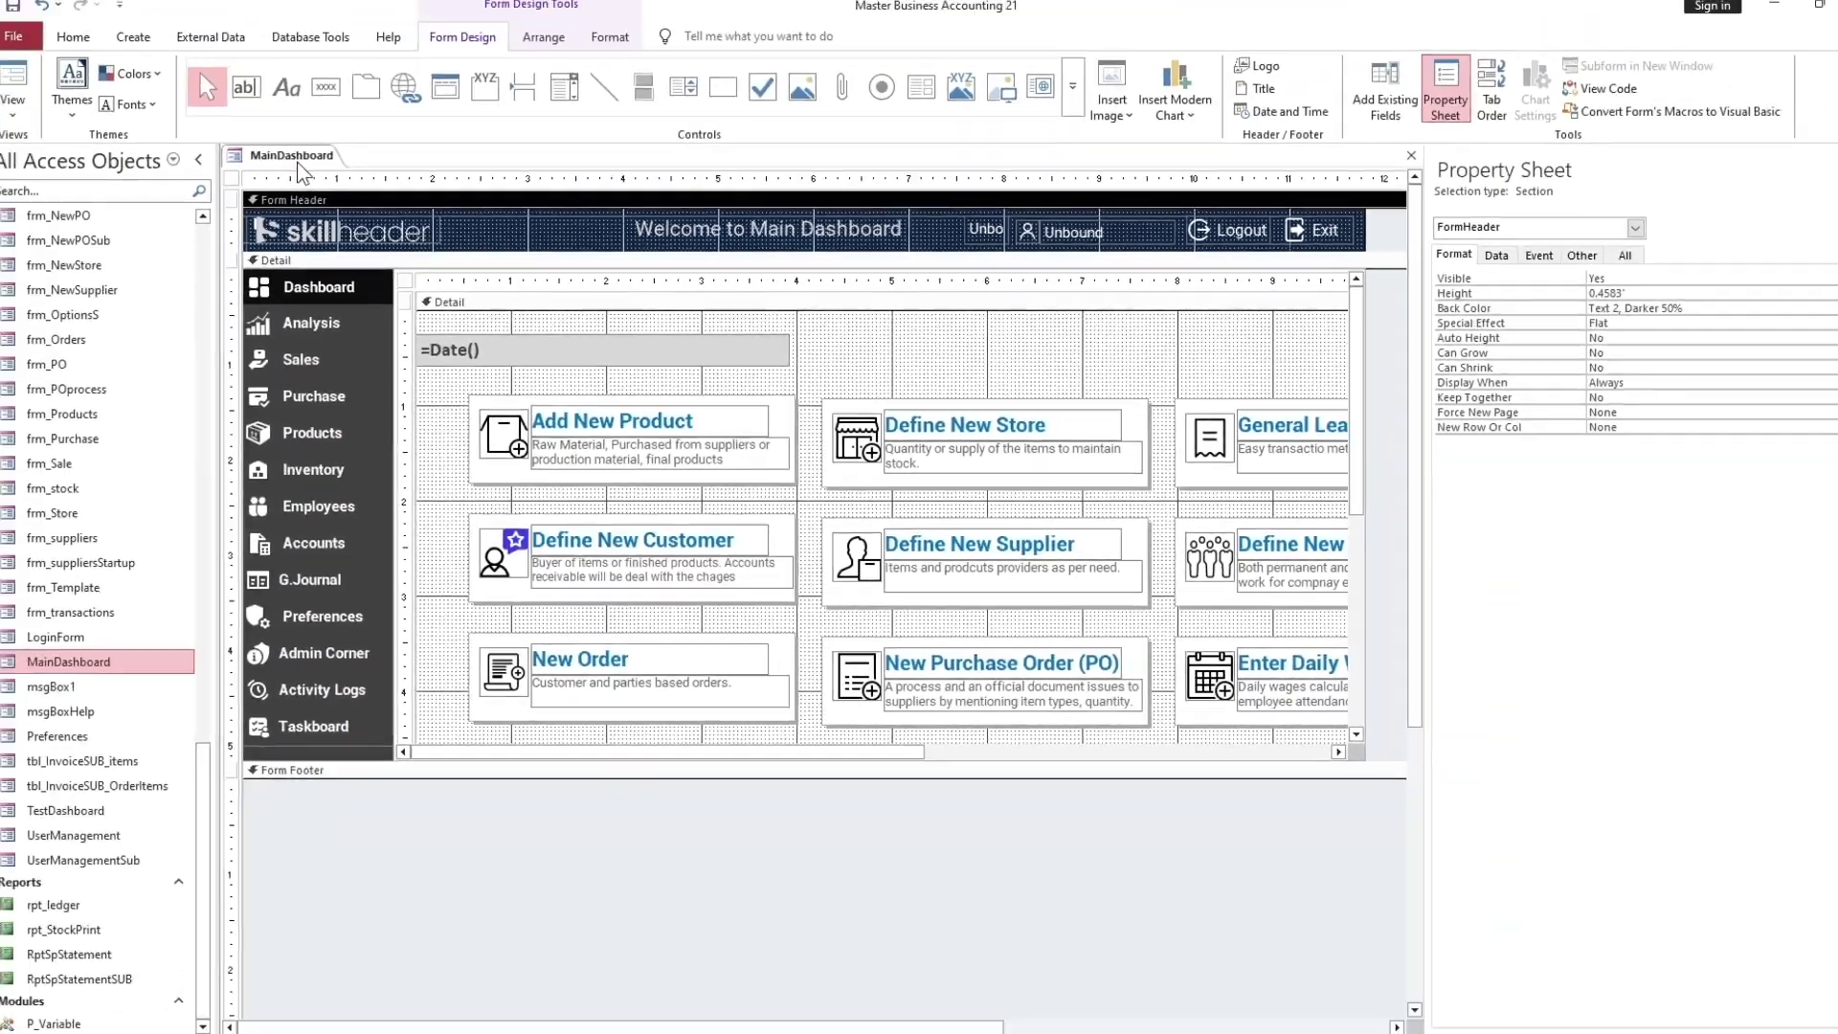
# Close MainDashboard saving the design changes, then compact and repair the database
pyautogui.rightClick(297, 161)
pyautogui.click(337, 209)
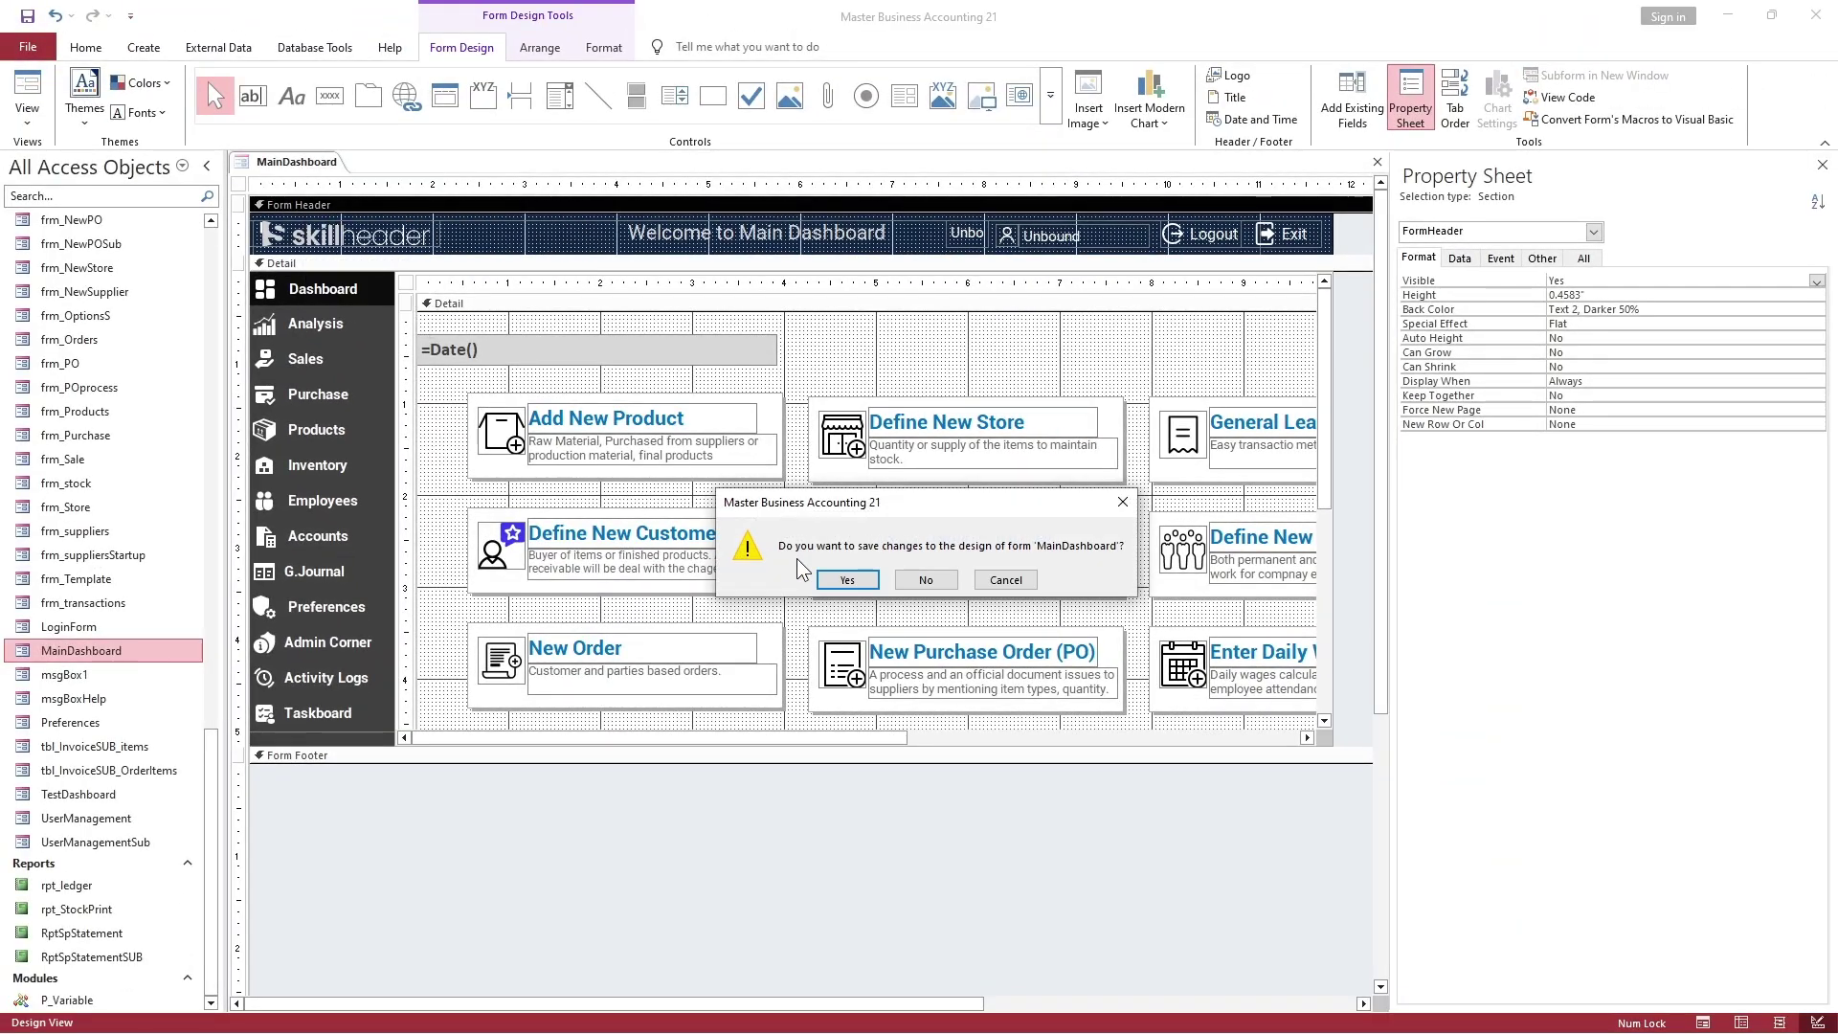
pyautogui.click(842, 579)
pyautogui.click(314, 47)
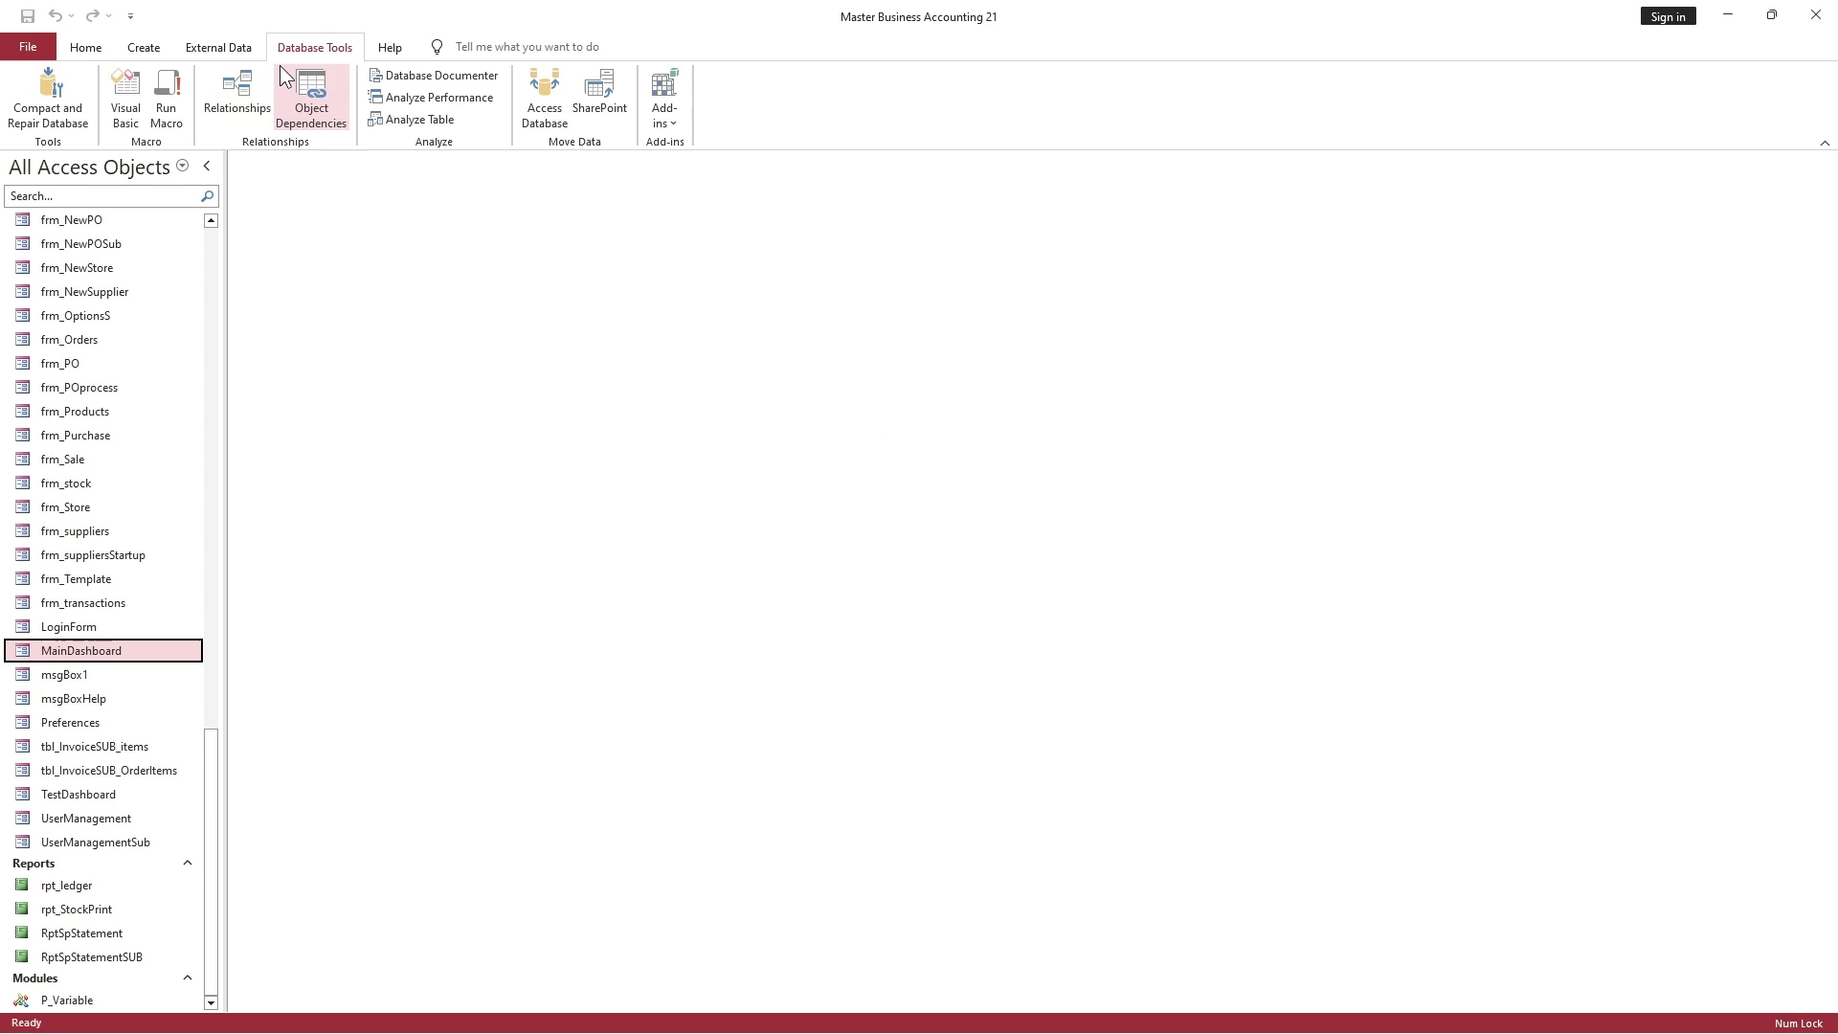
pyautogui.click(48, 101)
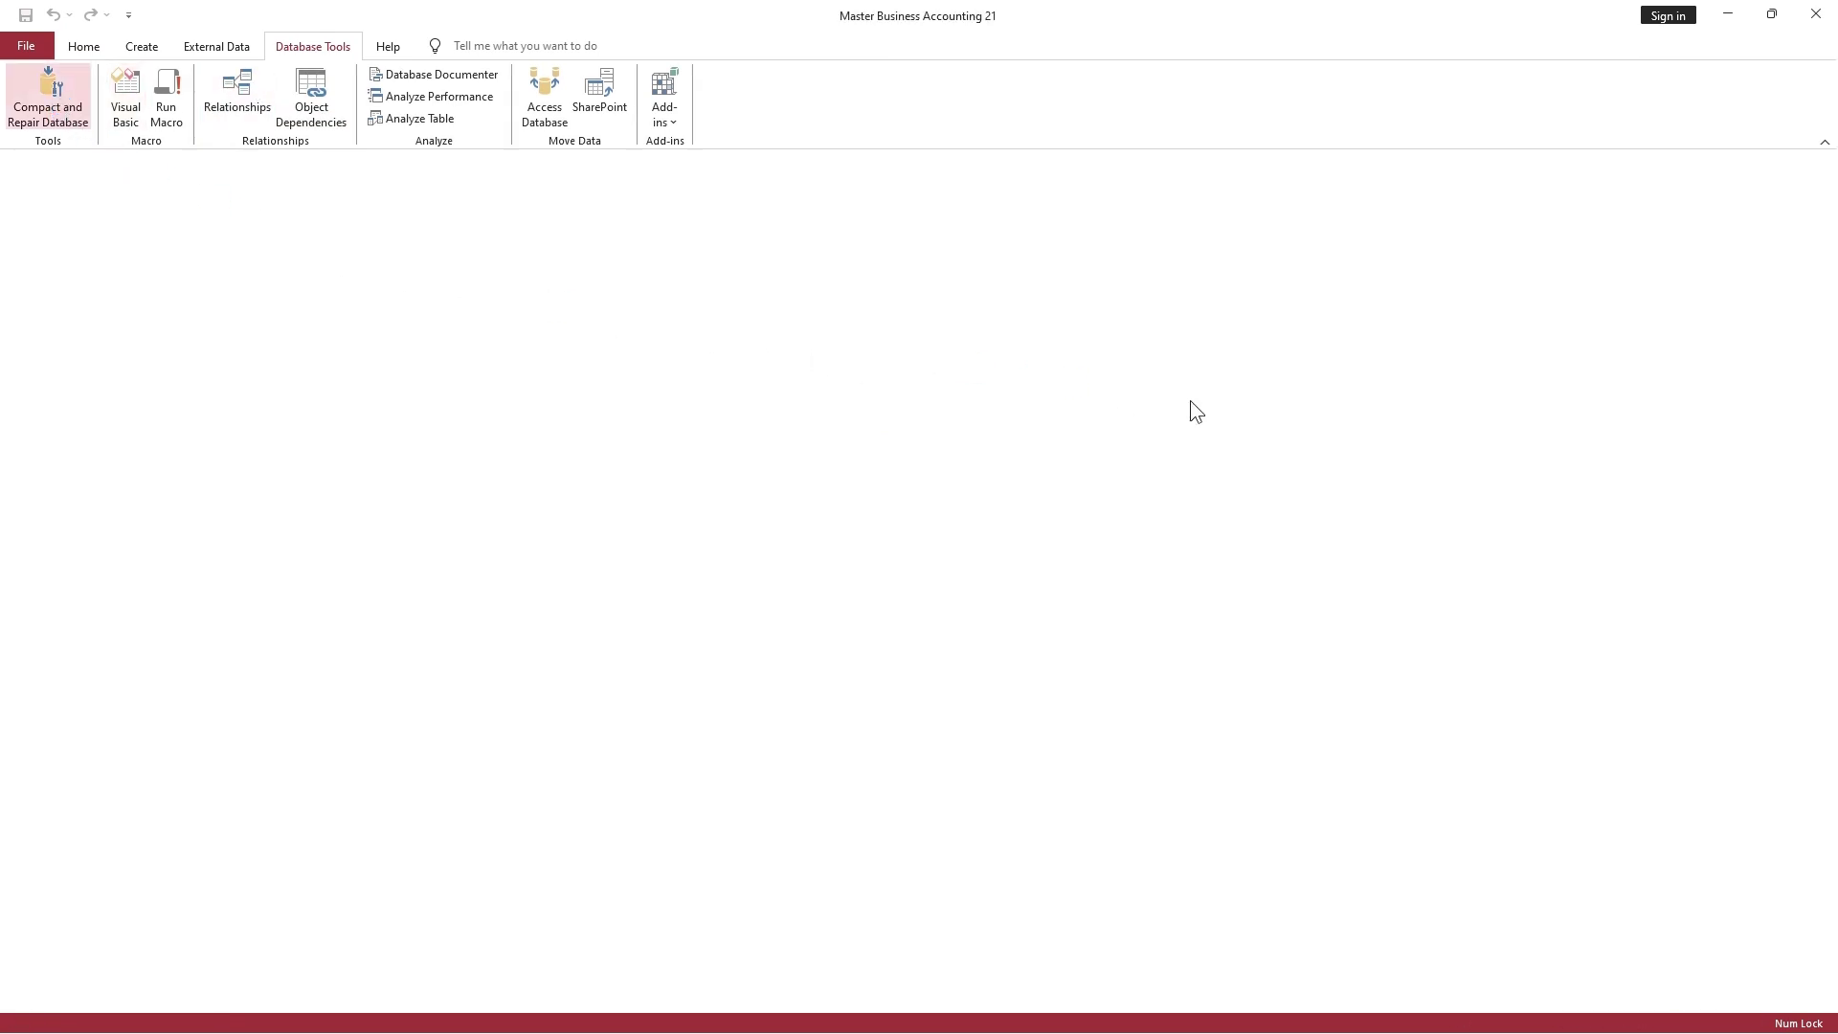
# Log in with the admin username and password, then show the General Journal Folio list
pyautogui.write('admin')
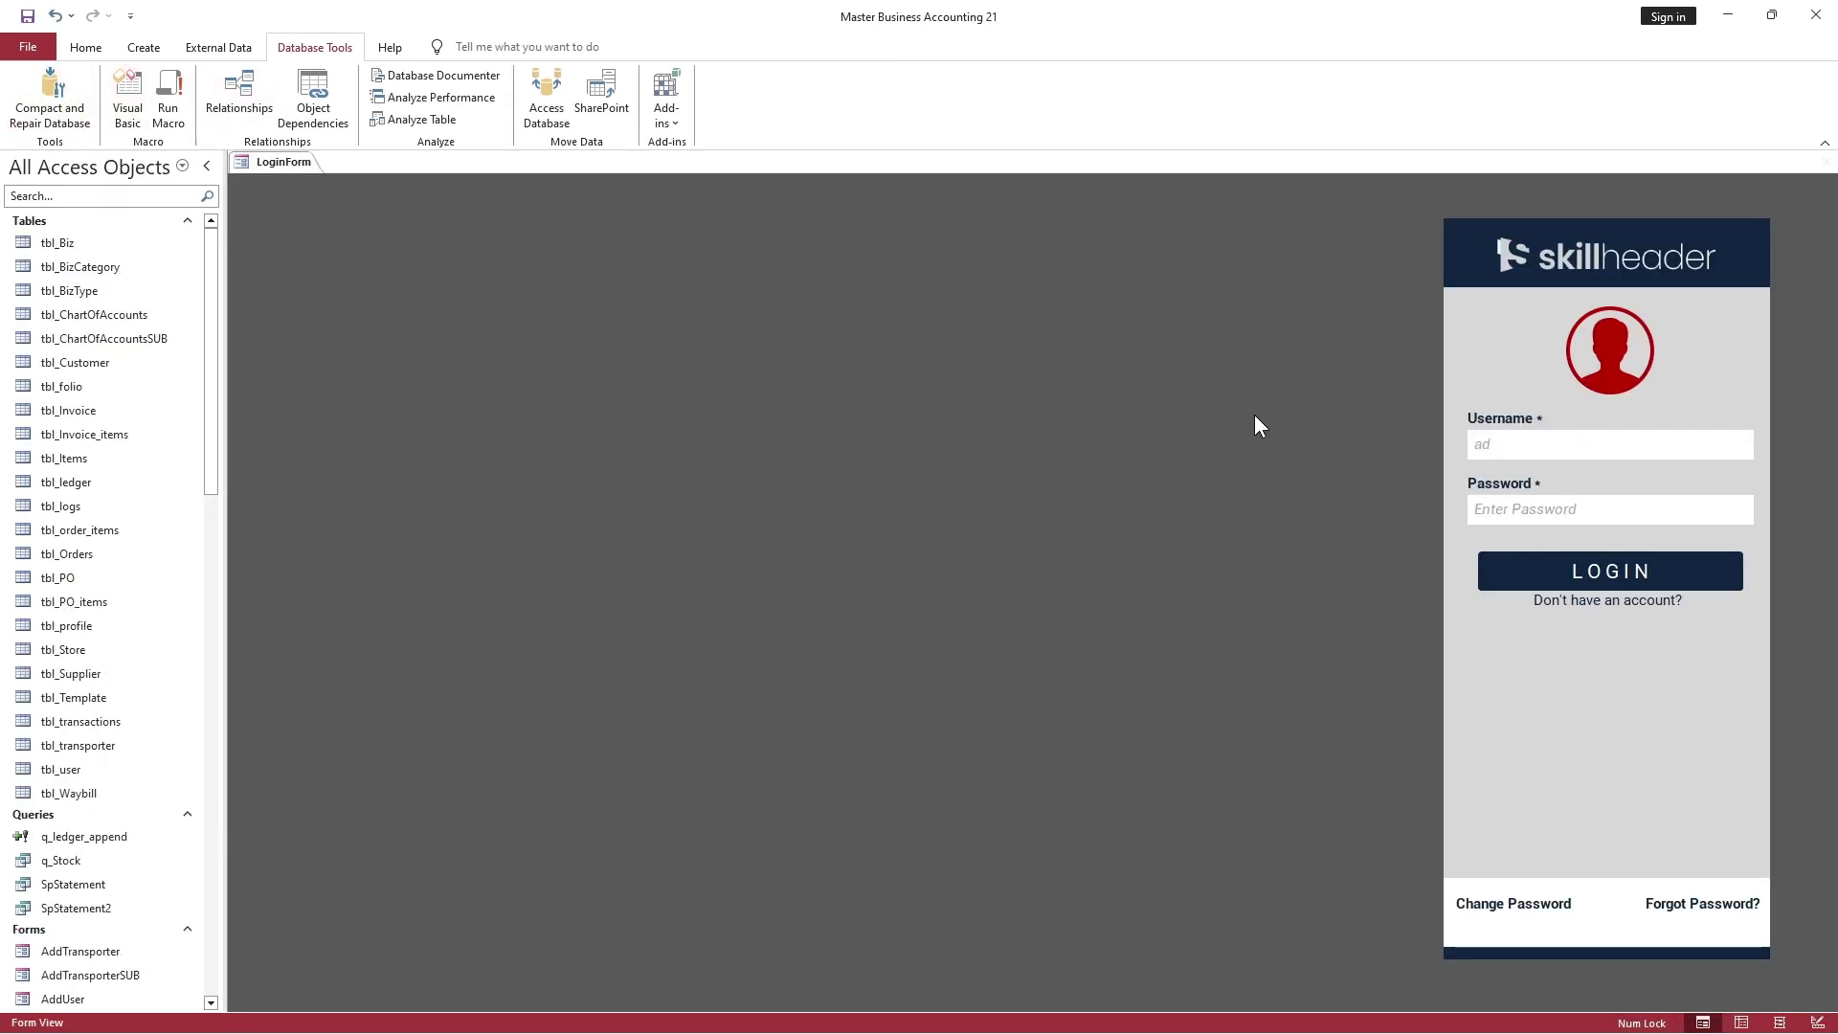
pyautogui.press('Tab')
pyautogui.write('123456')
pyautogui.click(1590, 586)
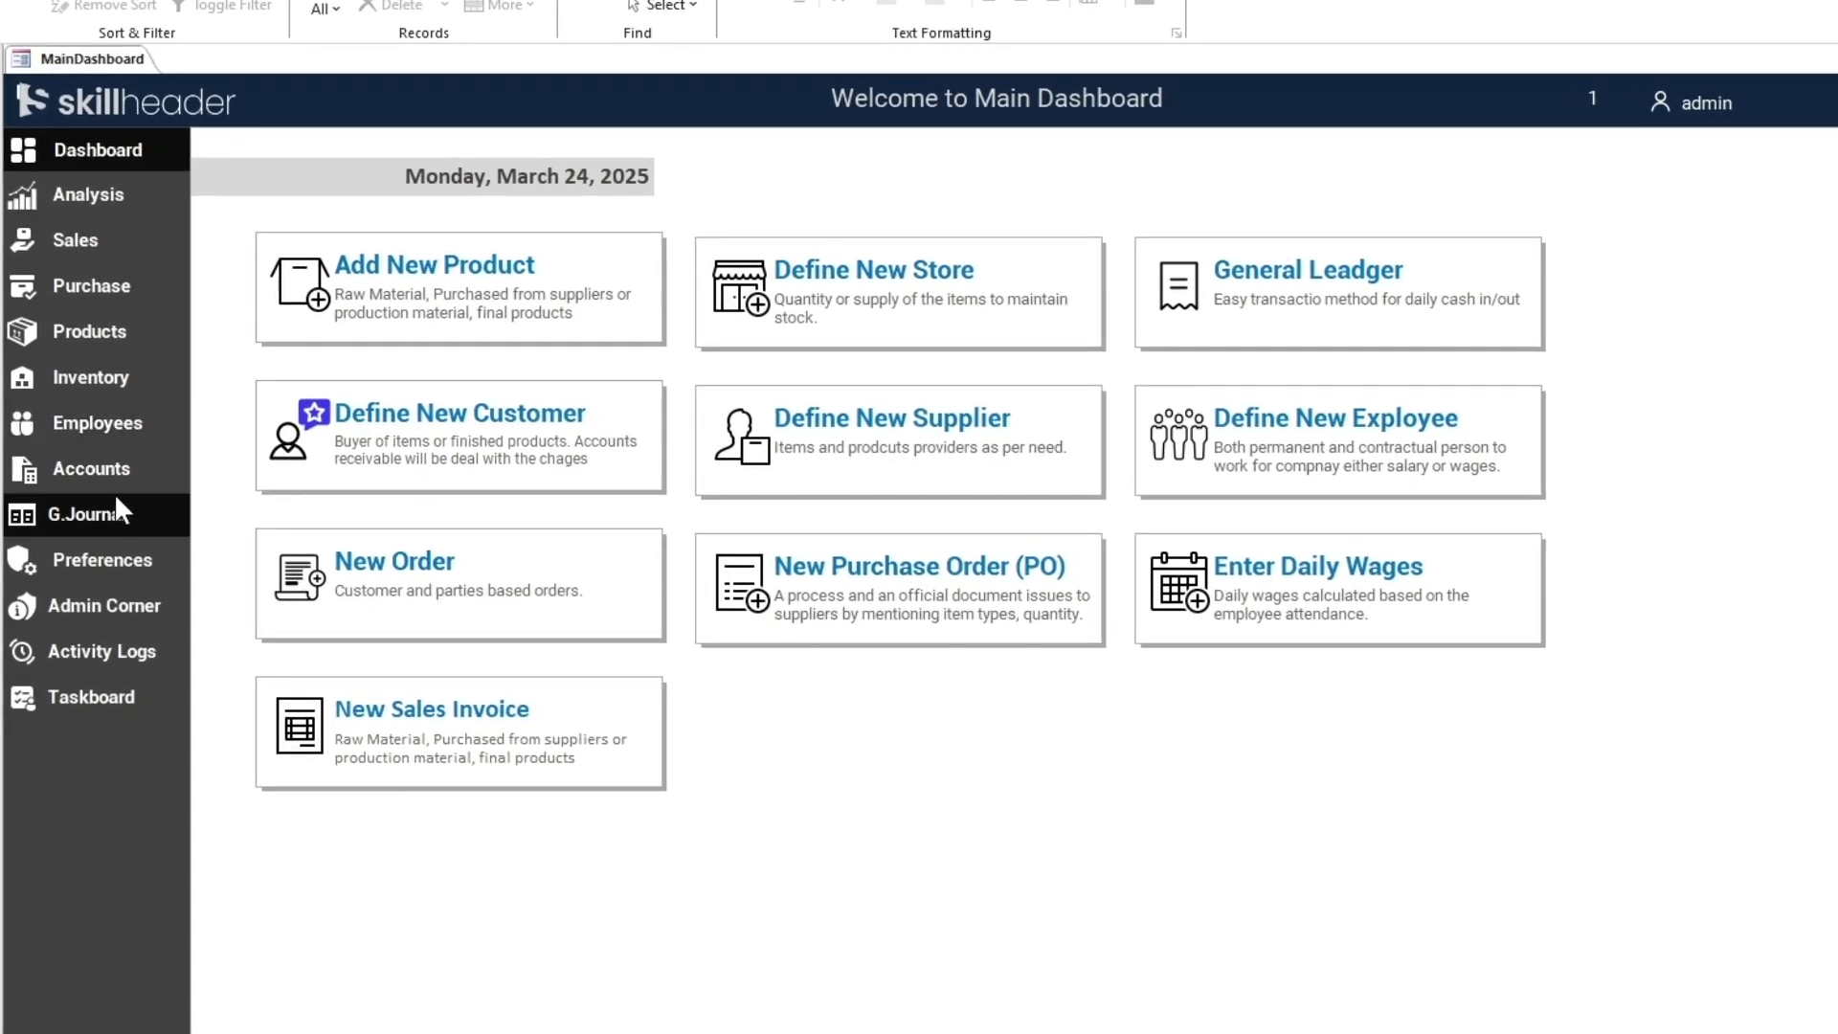
pyautogui.click(308, 510)
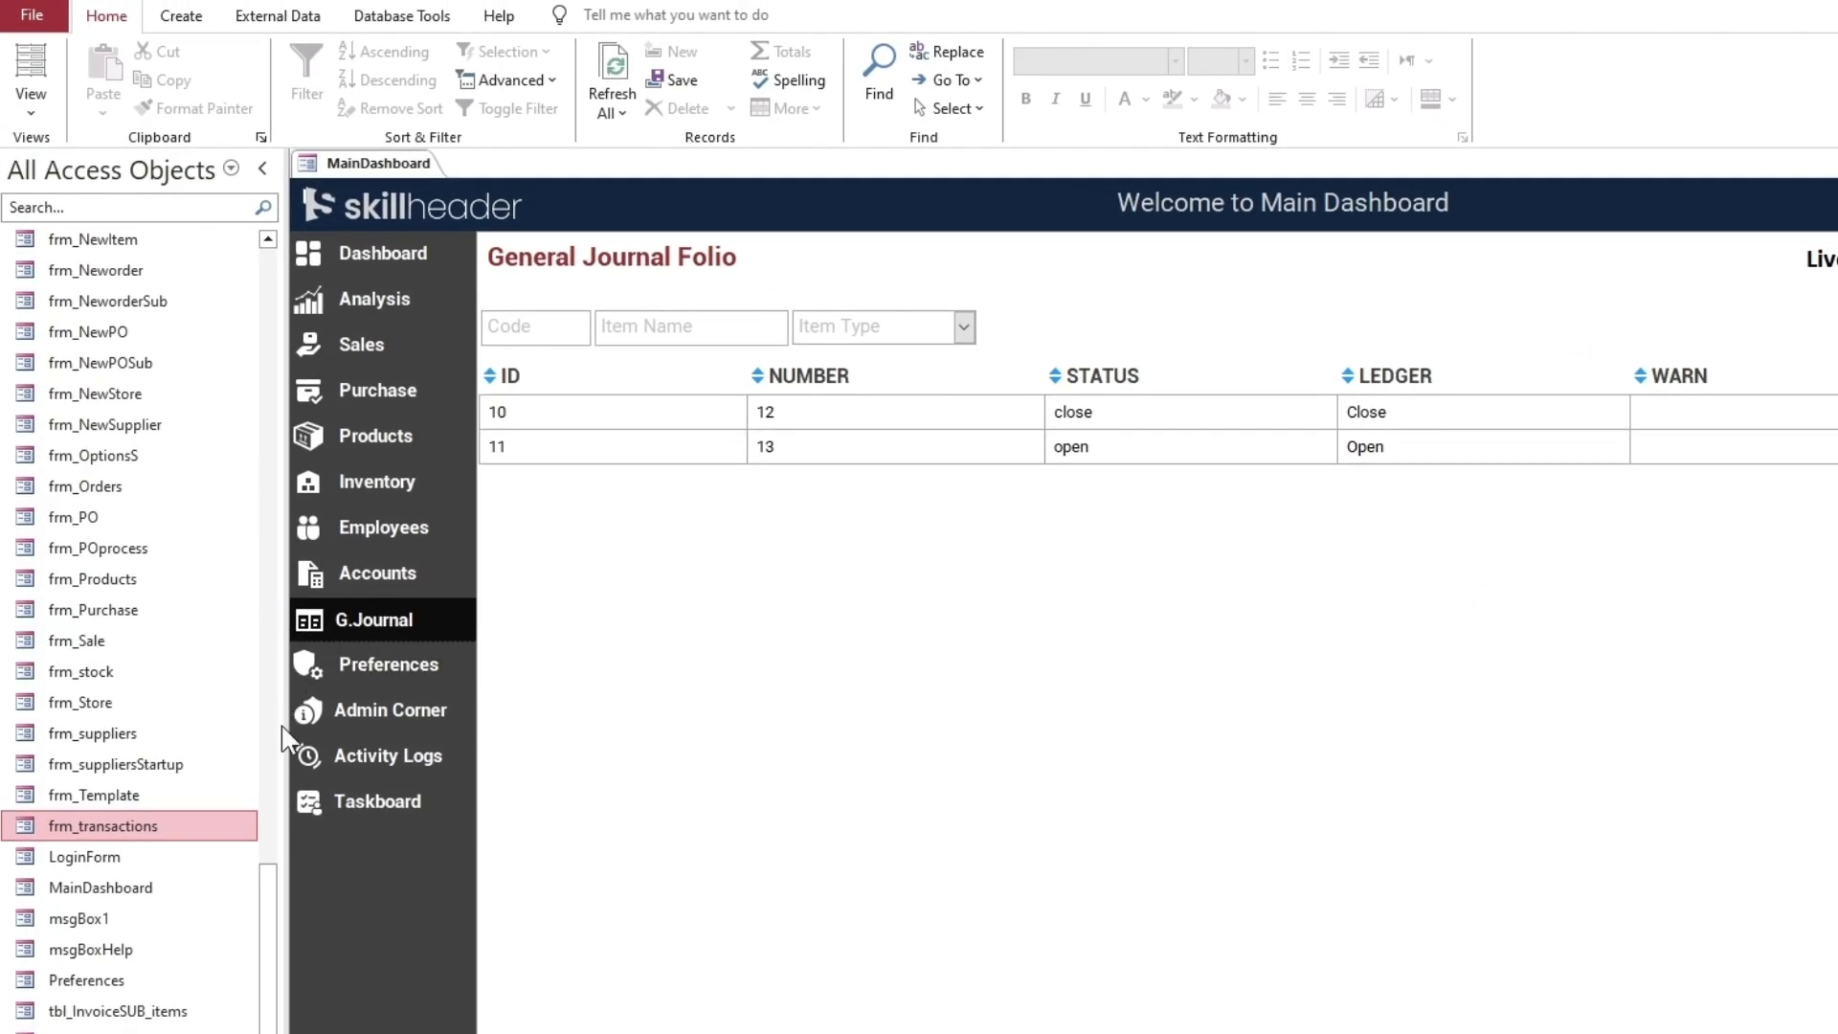
# Delete all five records from tbl_transactions and close the table
pyautogui.moveTo(267, 900); pyautogui.dragTo(277, 316)
pyautogui.click(138, 797)
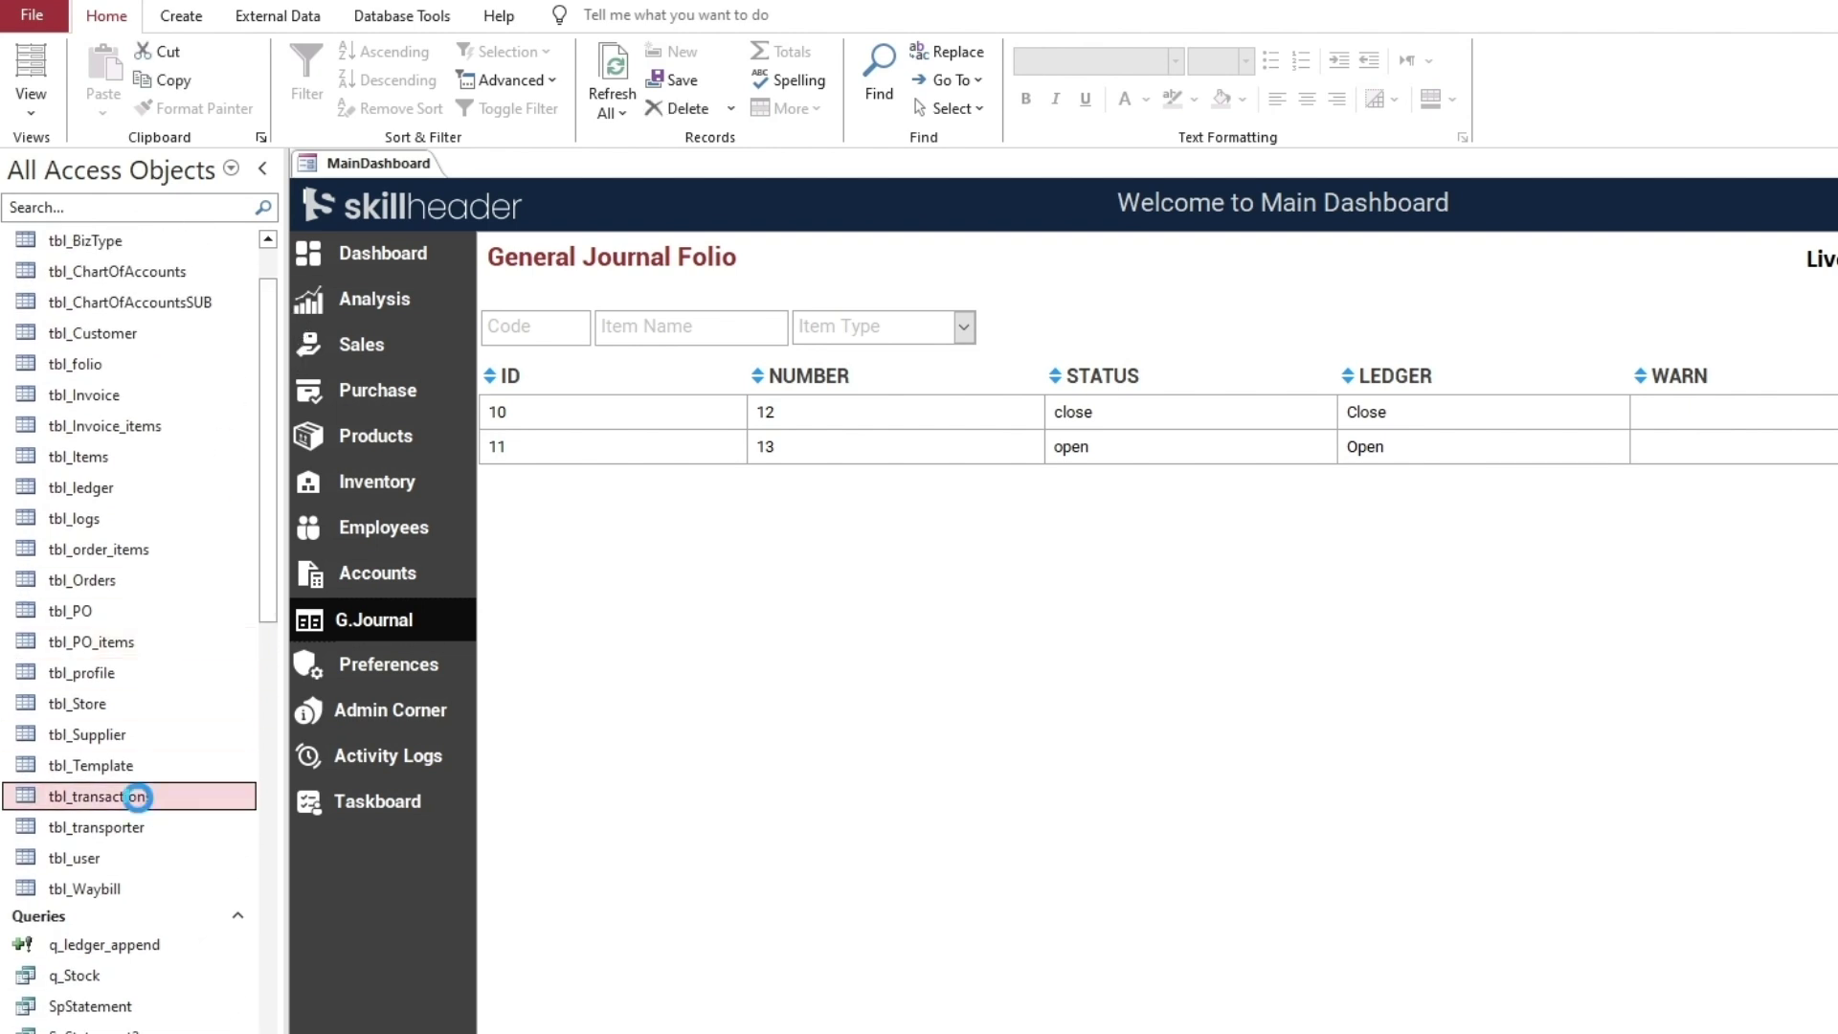
pyautogui.doubleClick(138, 796)
pyautogui.click(305, 190)
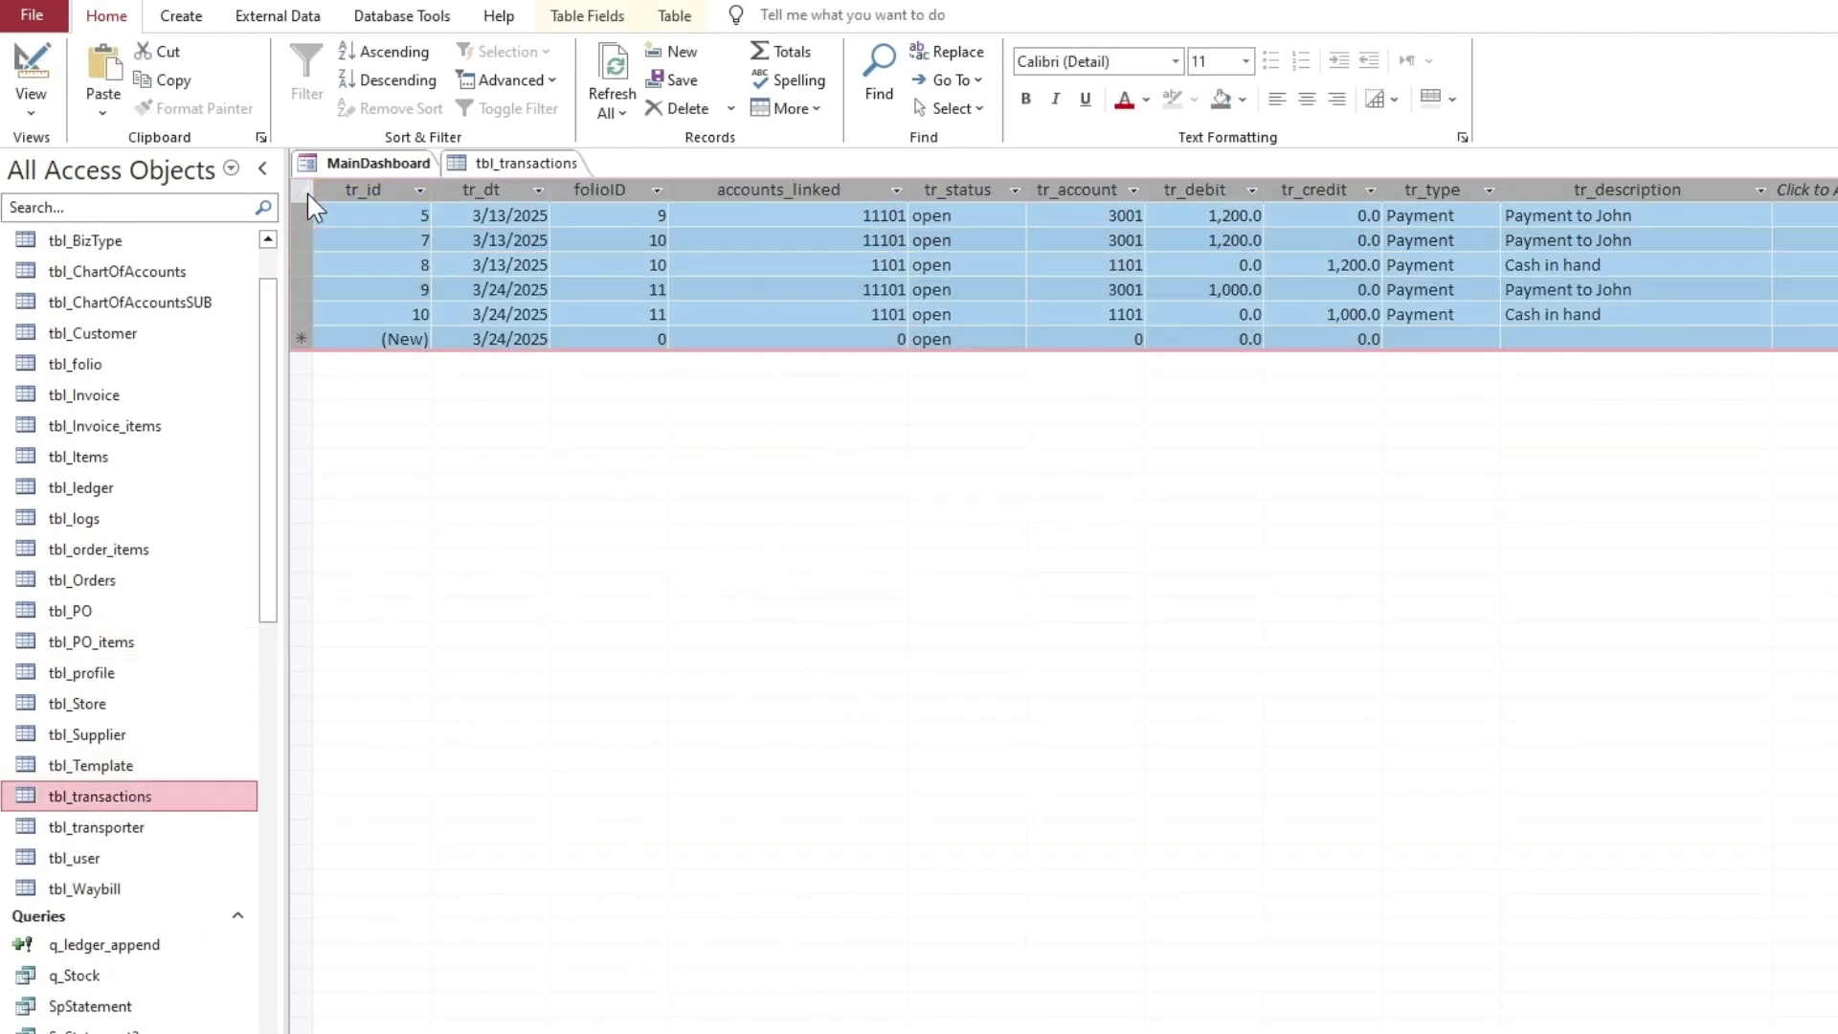
pyautogui.press('Delete')
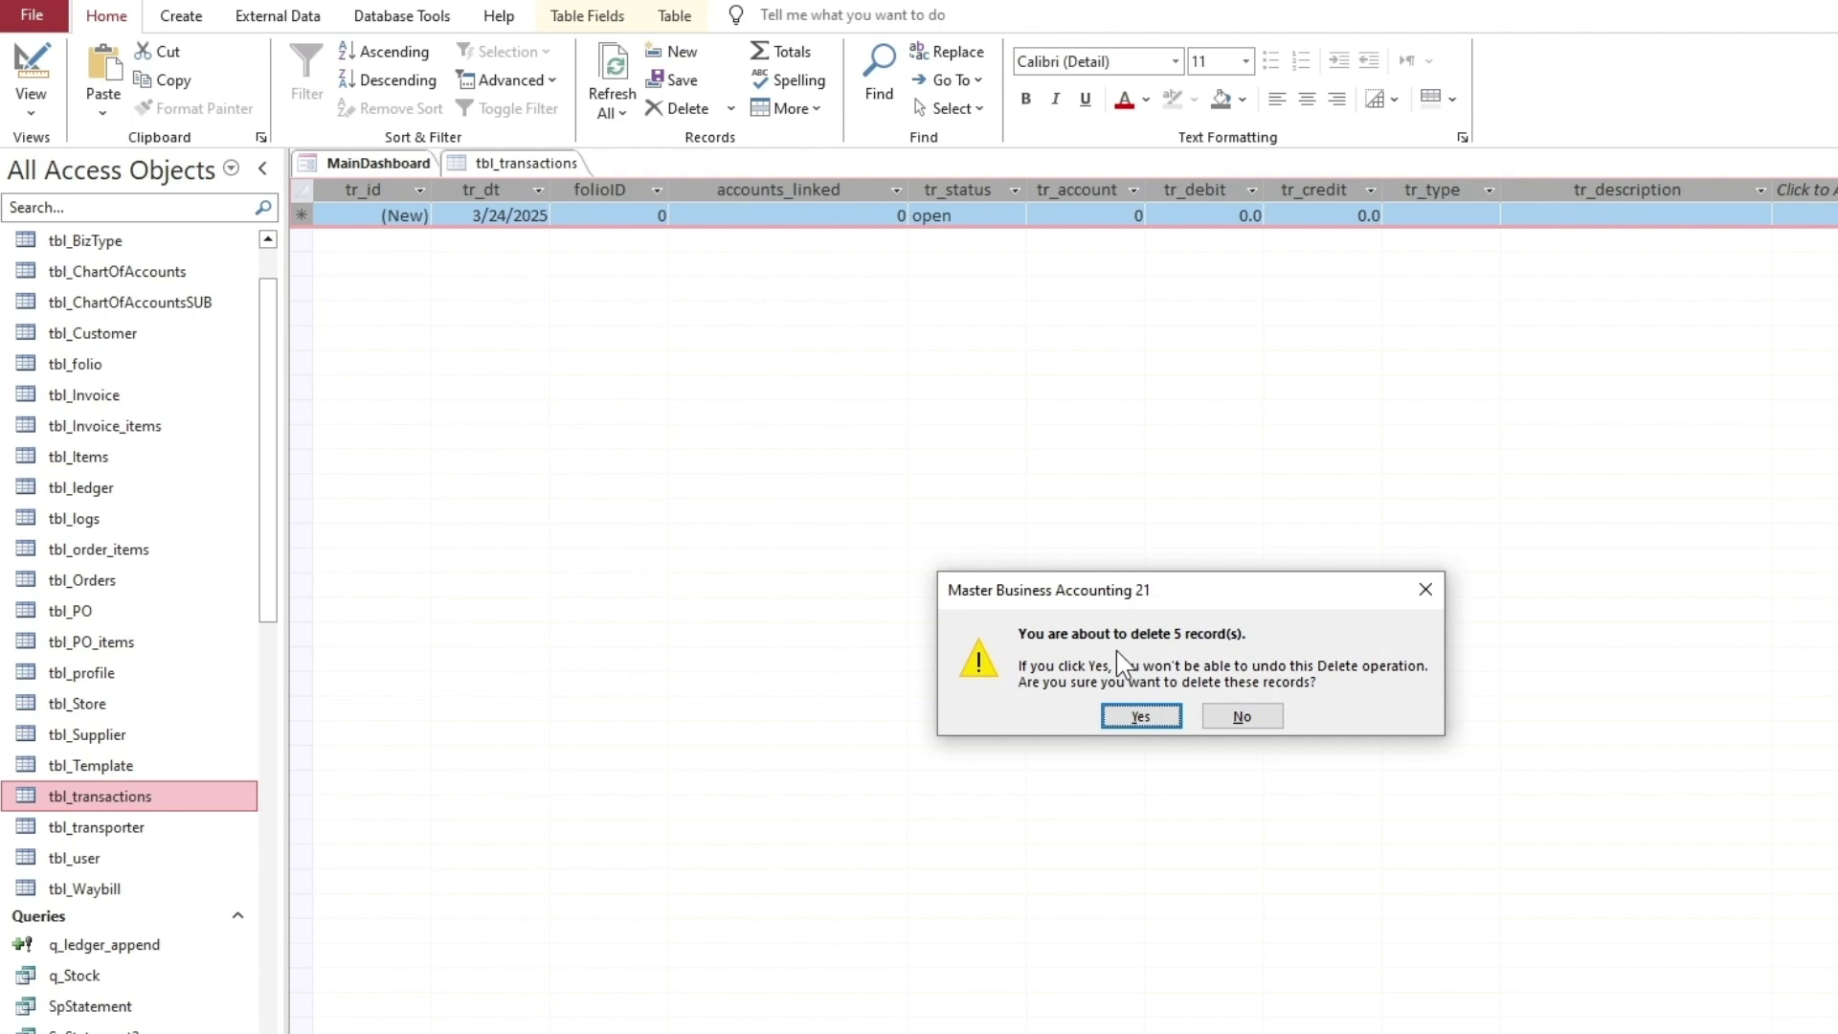
pyautogui.click(1140, 716)
pyautogui.rightClick(498, 134)
pyautogui.rightClick(517, 164)
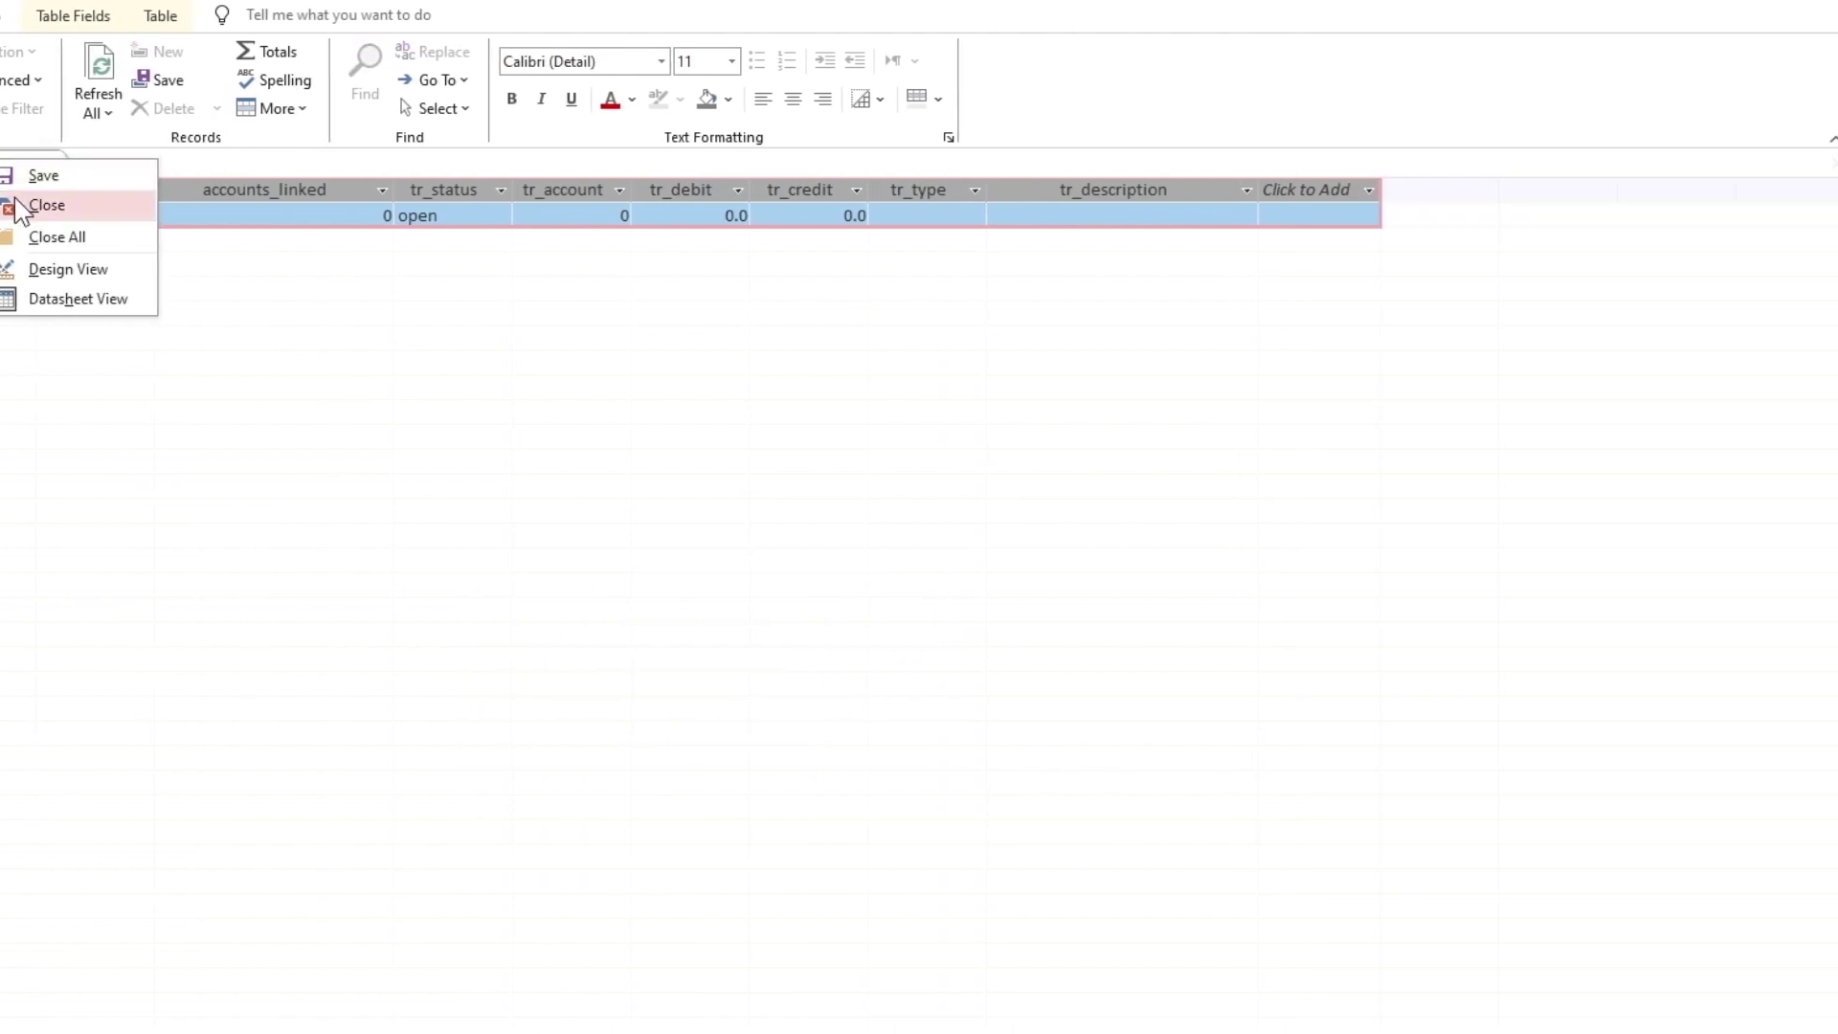
pyautogui.click(22, 207)
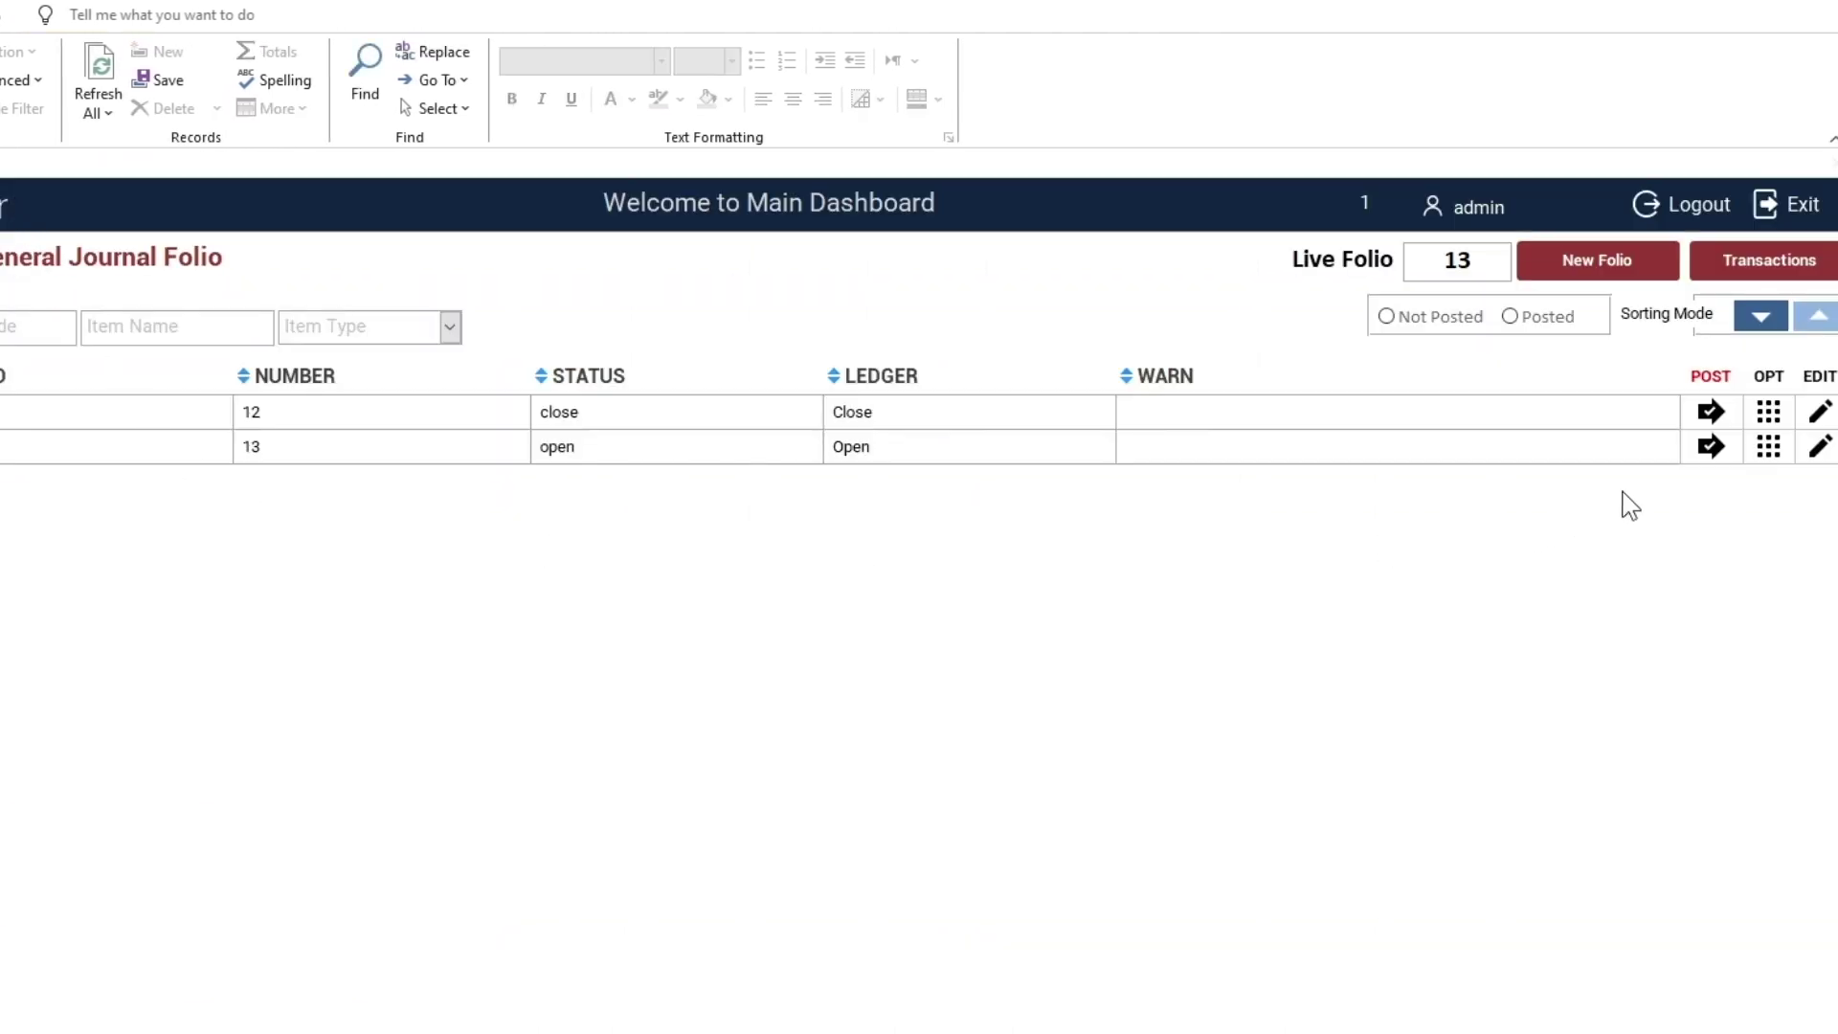
# In folio 13, enter a 1,000 debit to John balanced against Cash in hand
pyautogui.click(1819, 447)
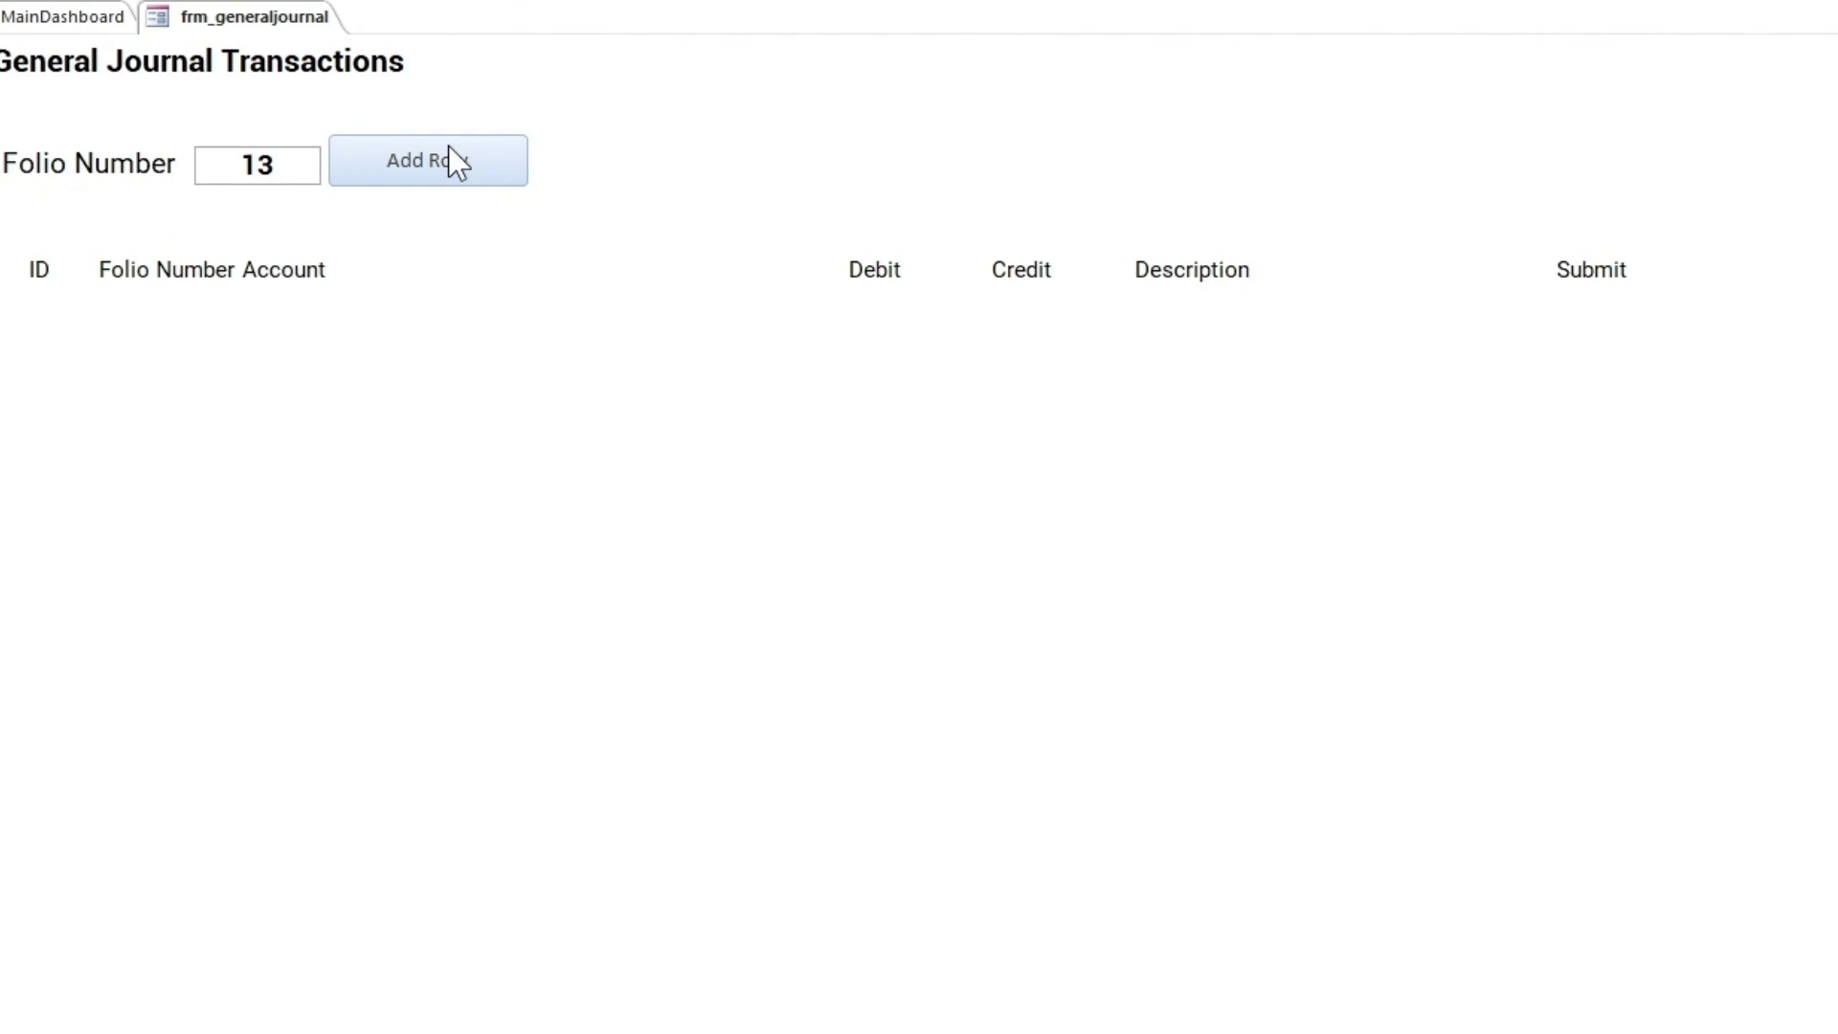
pyautogui.click(222, 268)
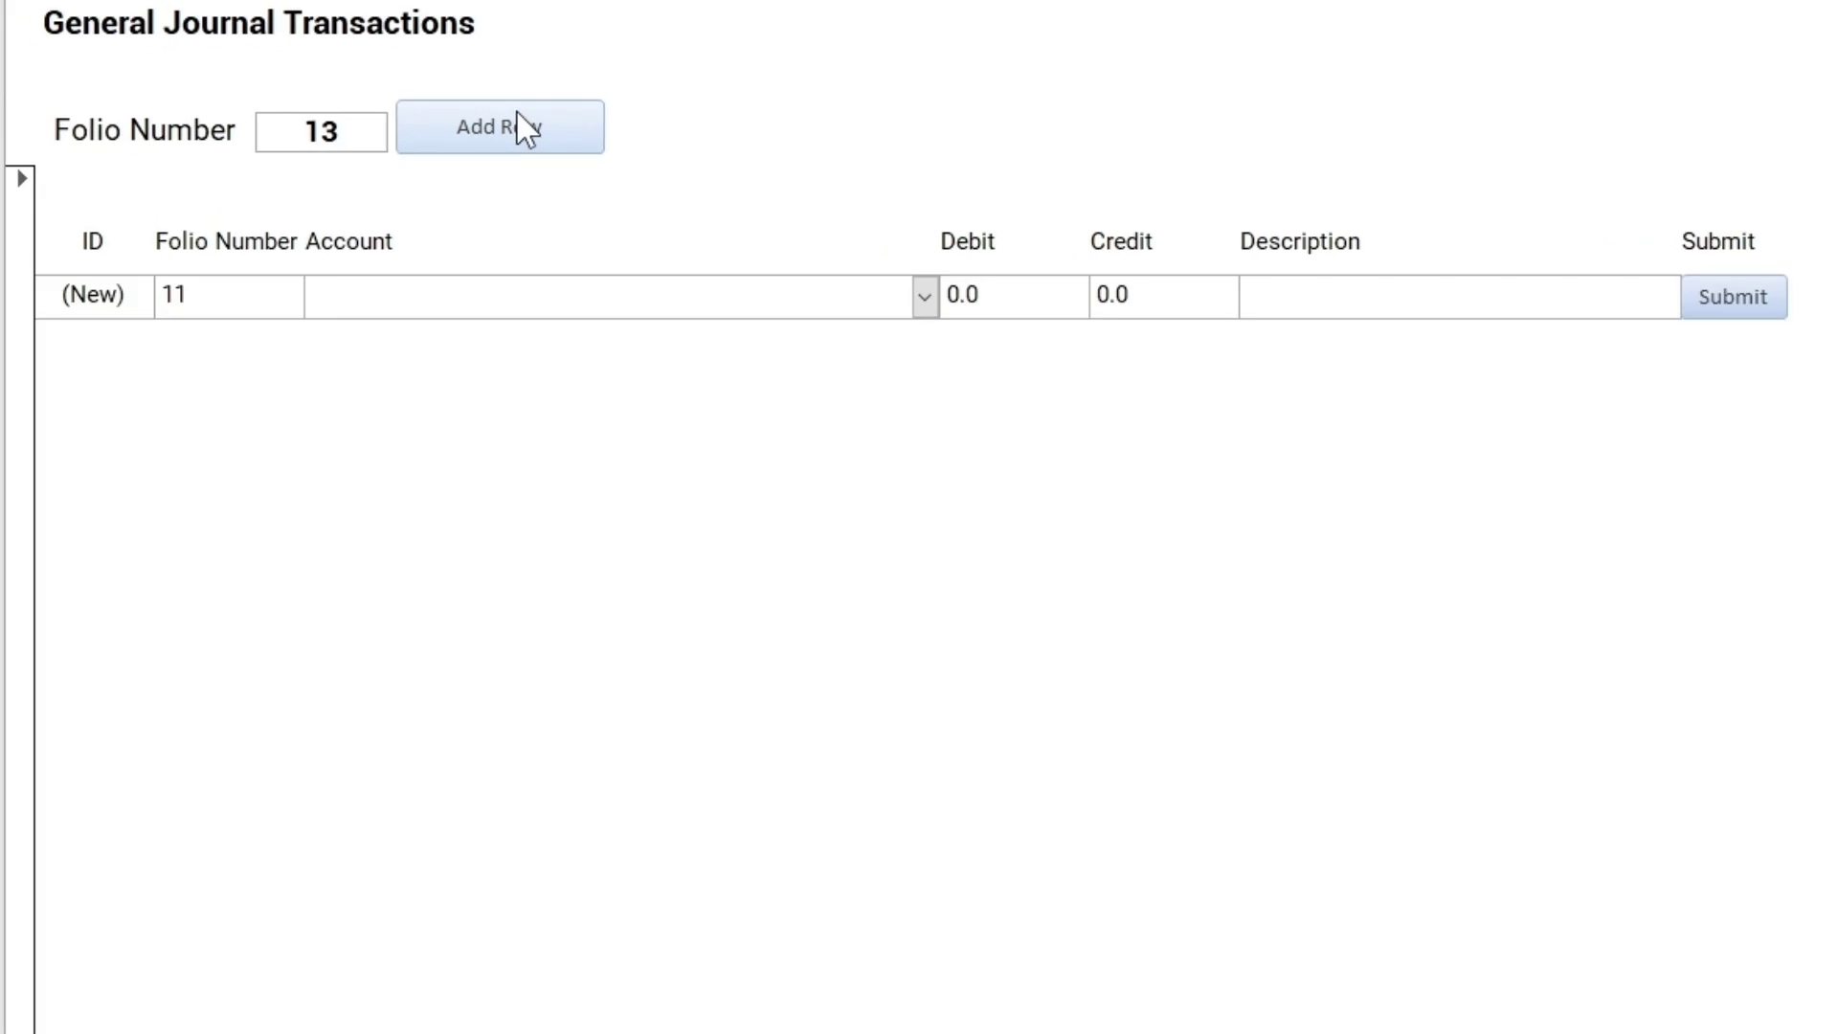
pyautogui.click(924, 297)
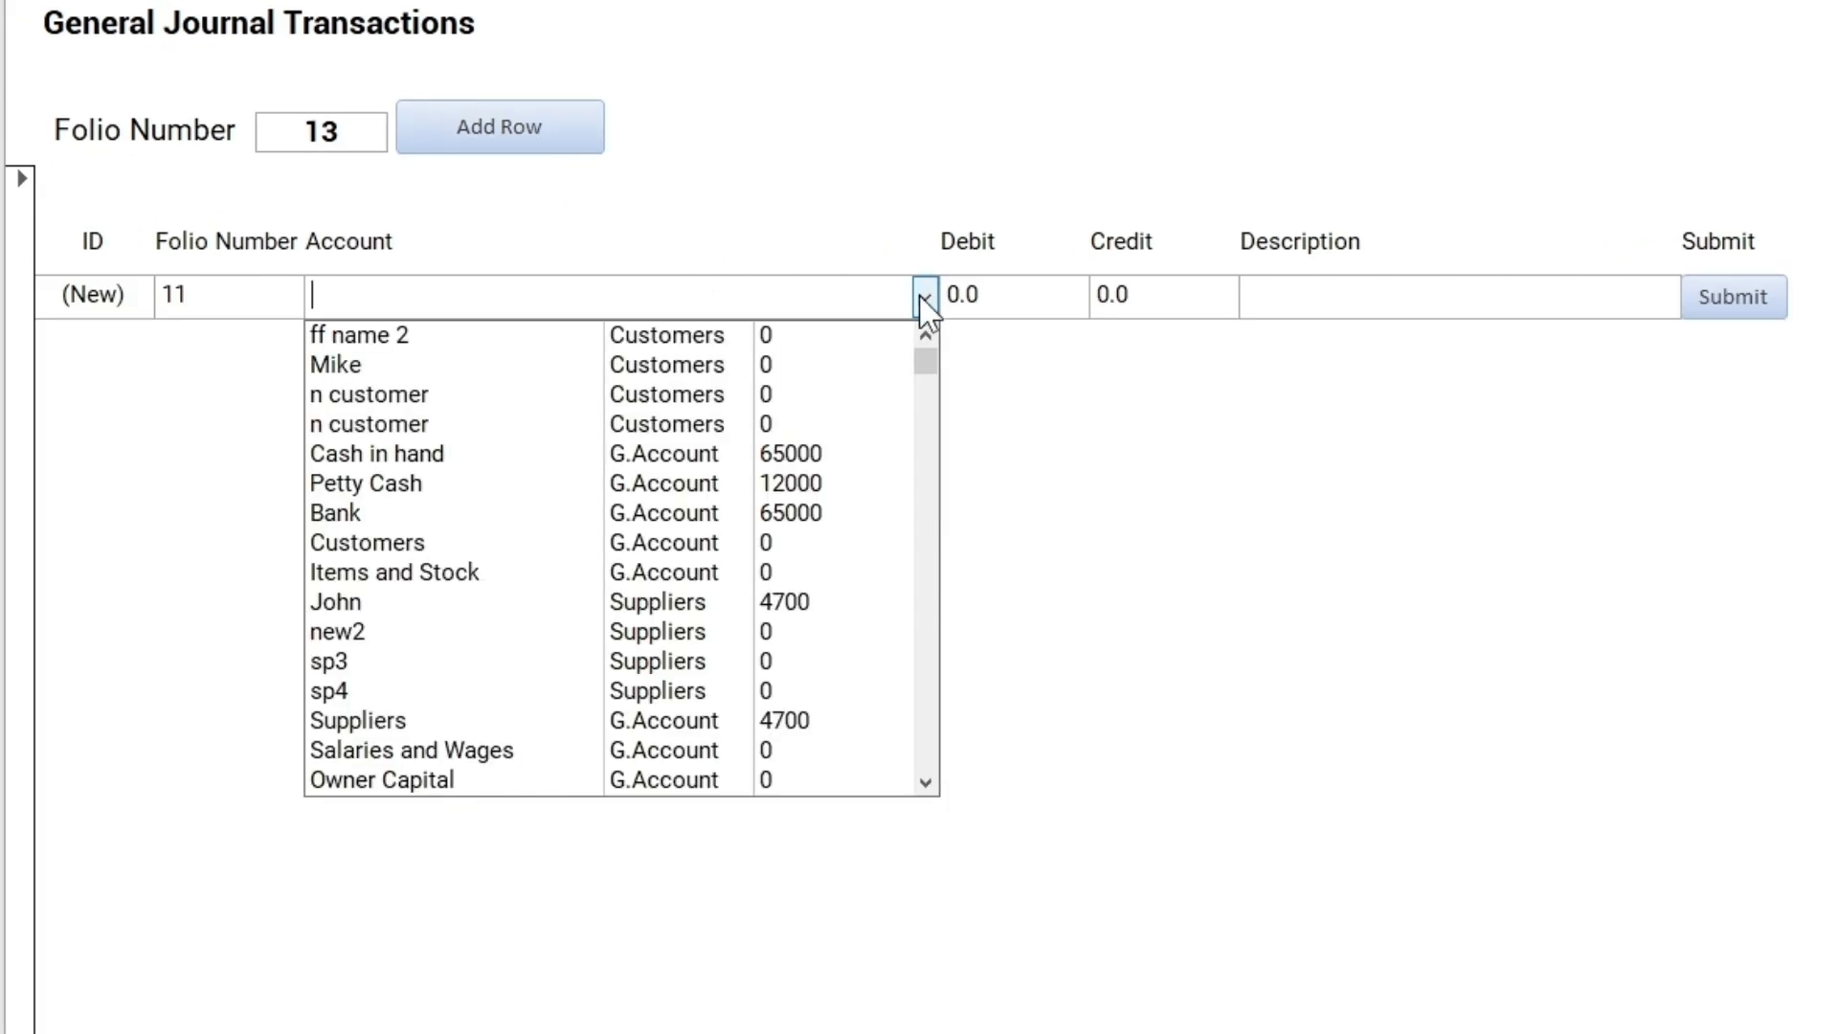
pyautogui.click(471, 603)
pyautogui.write('1000')
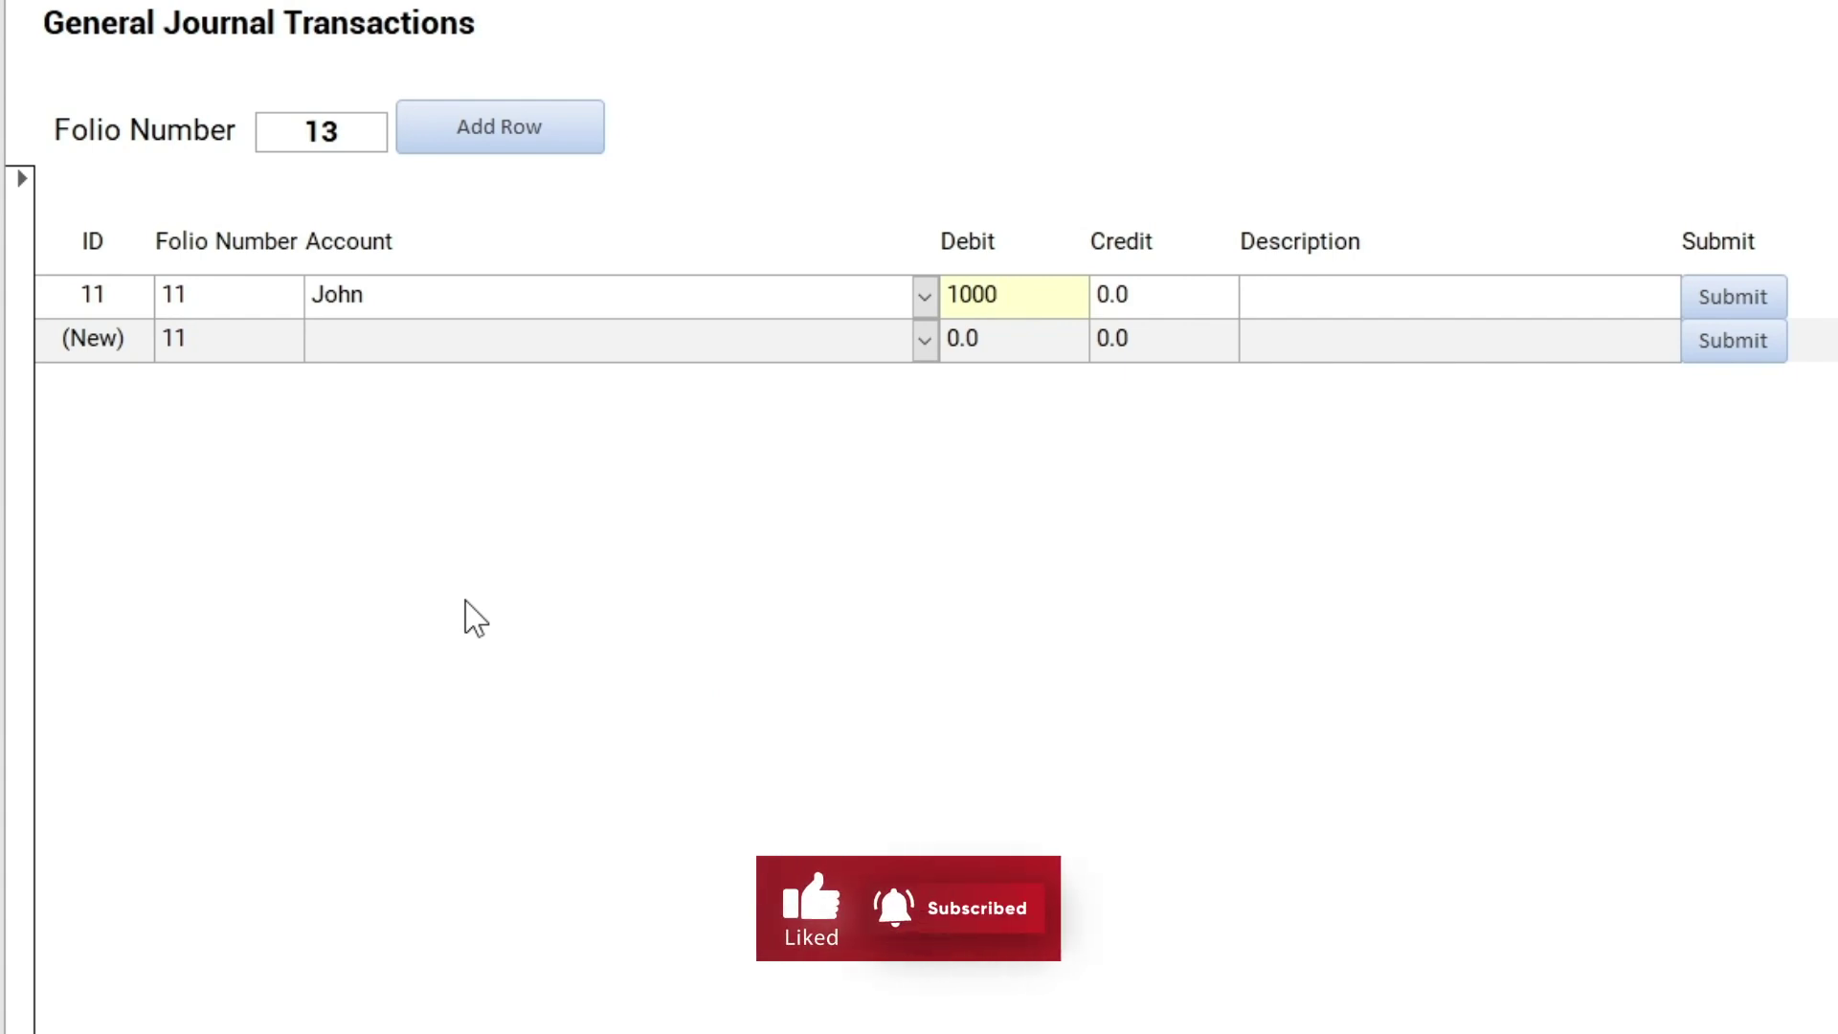
pyautogui.press('Tab')
pyautogui.press('Tab')
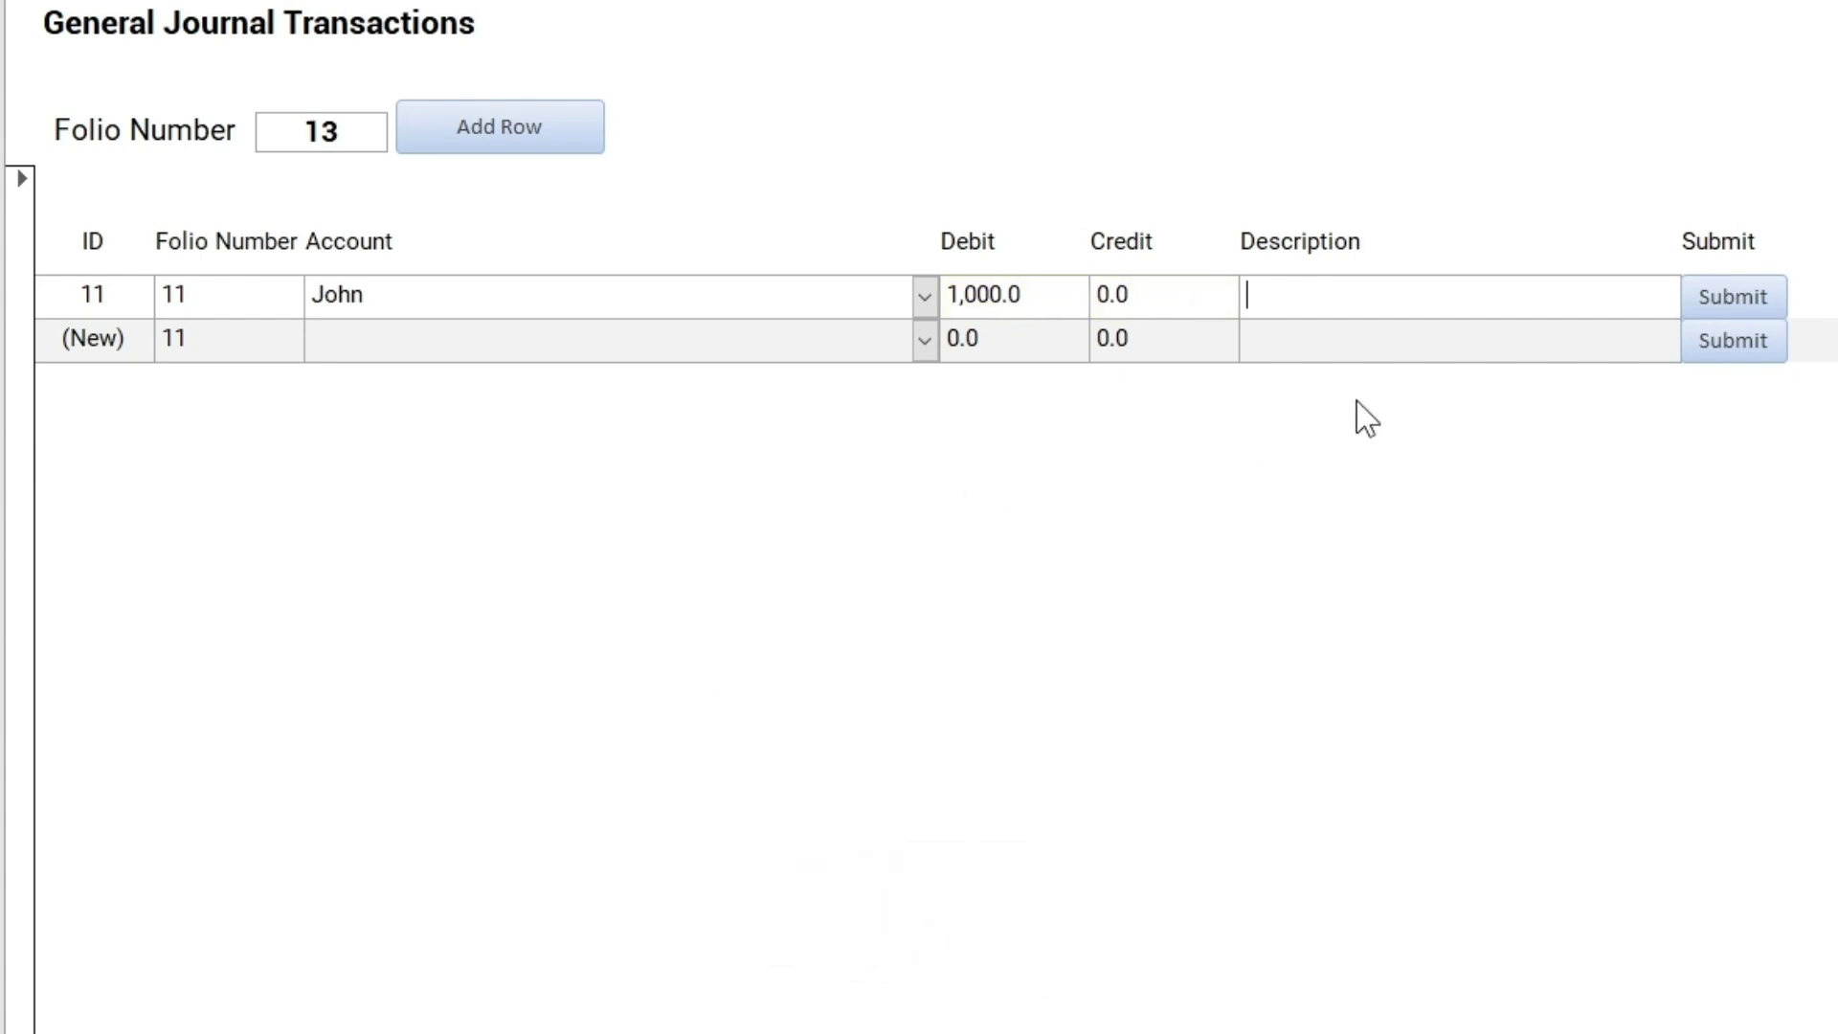
pyautogui.click(1714, 304)
pyautogui.write('cash in hand')
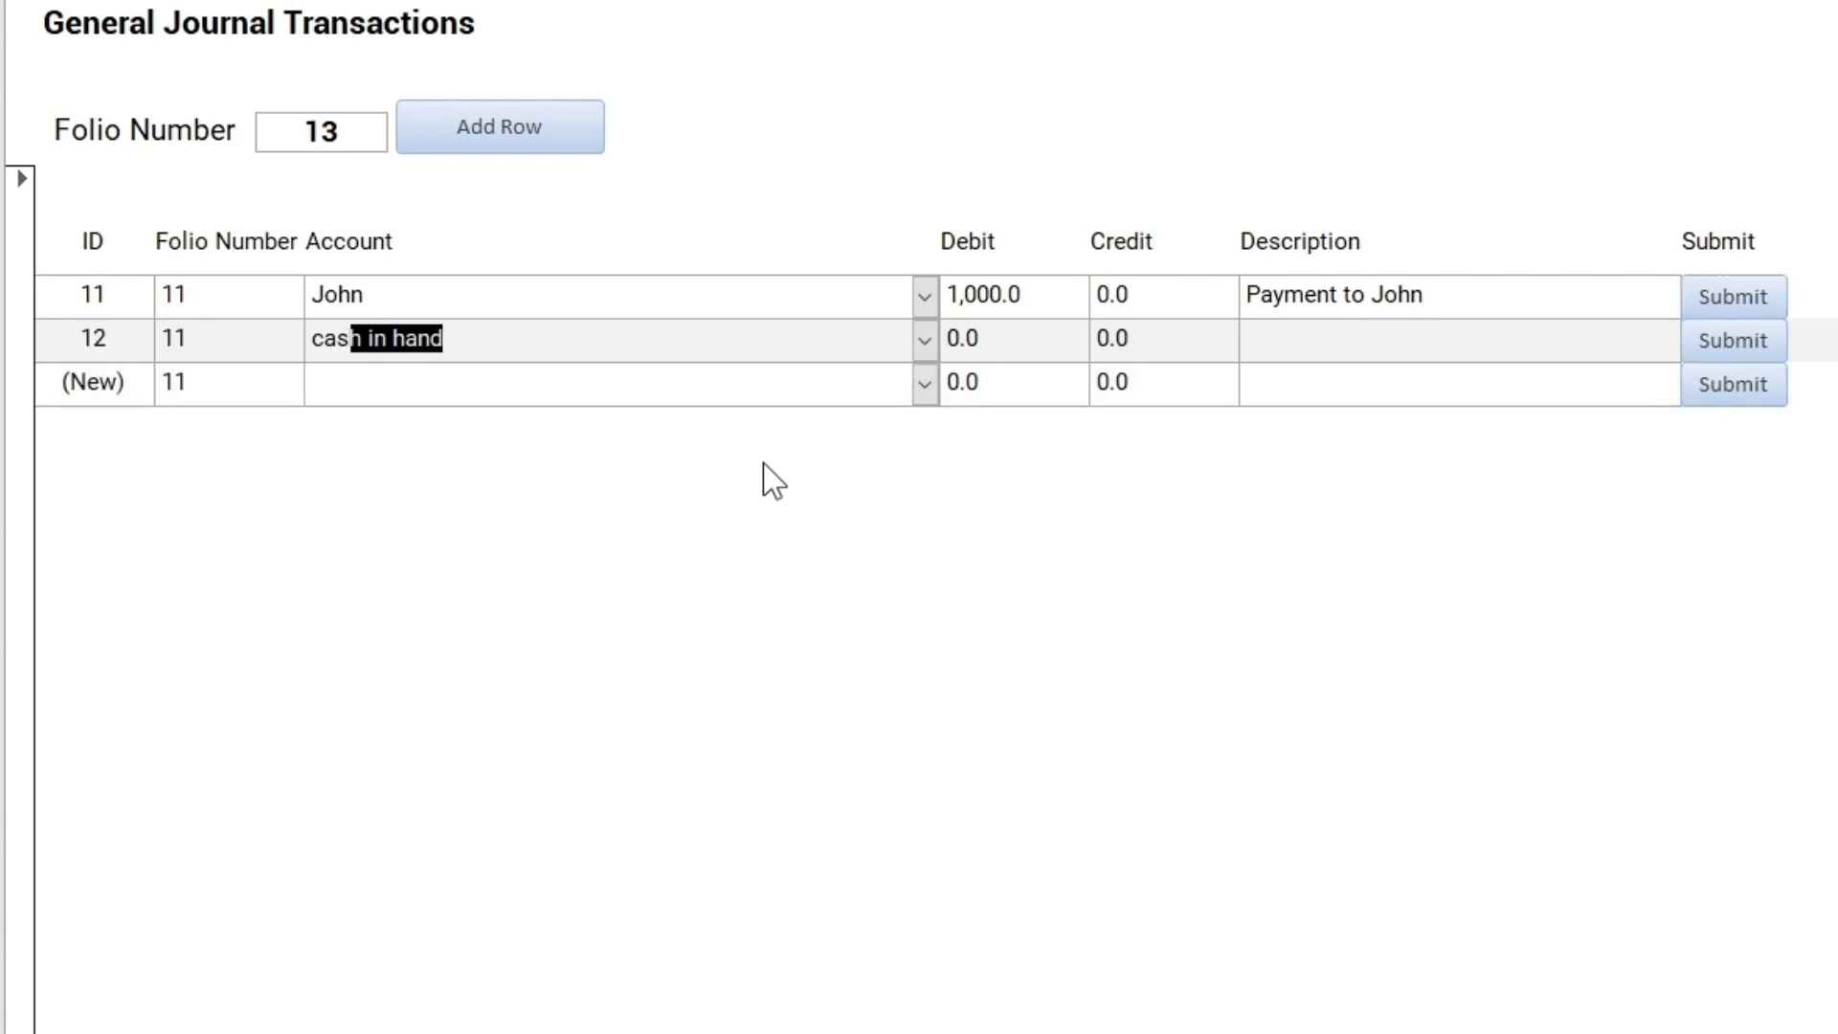
pyautogui.press('Tab')
pyautogui.press('Tab')
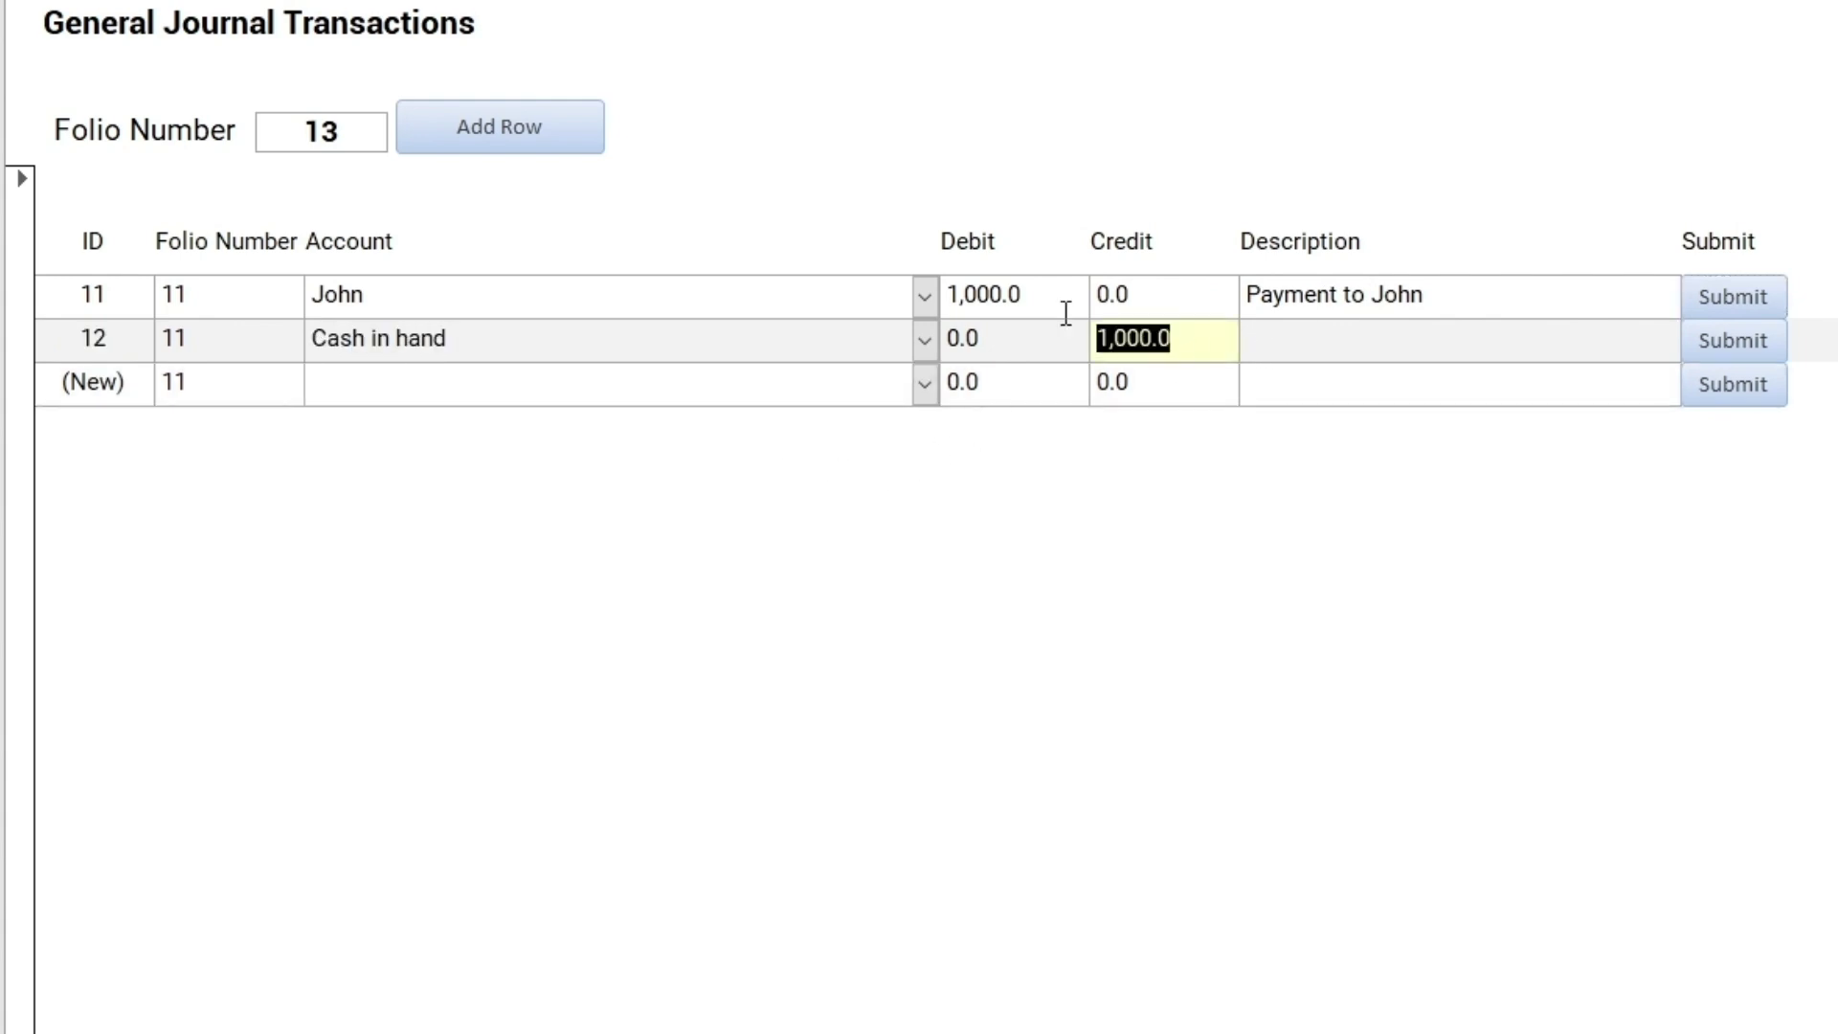
pyautogui.press('Tab')
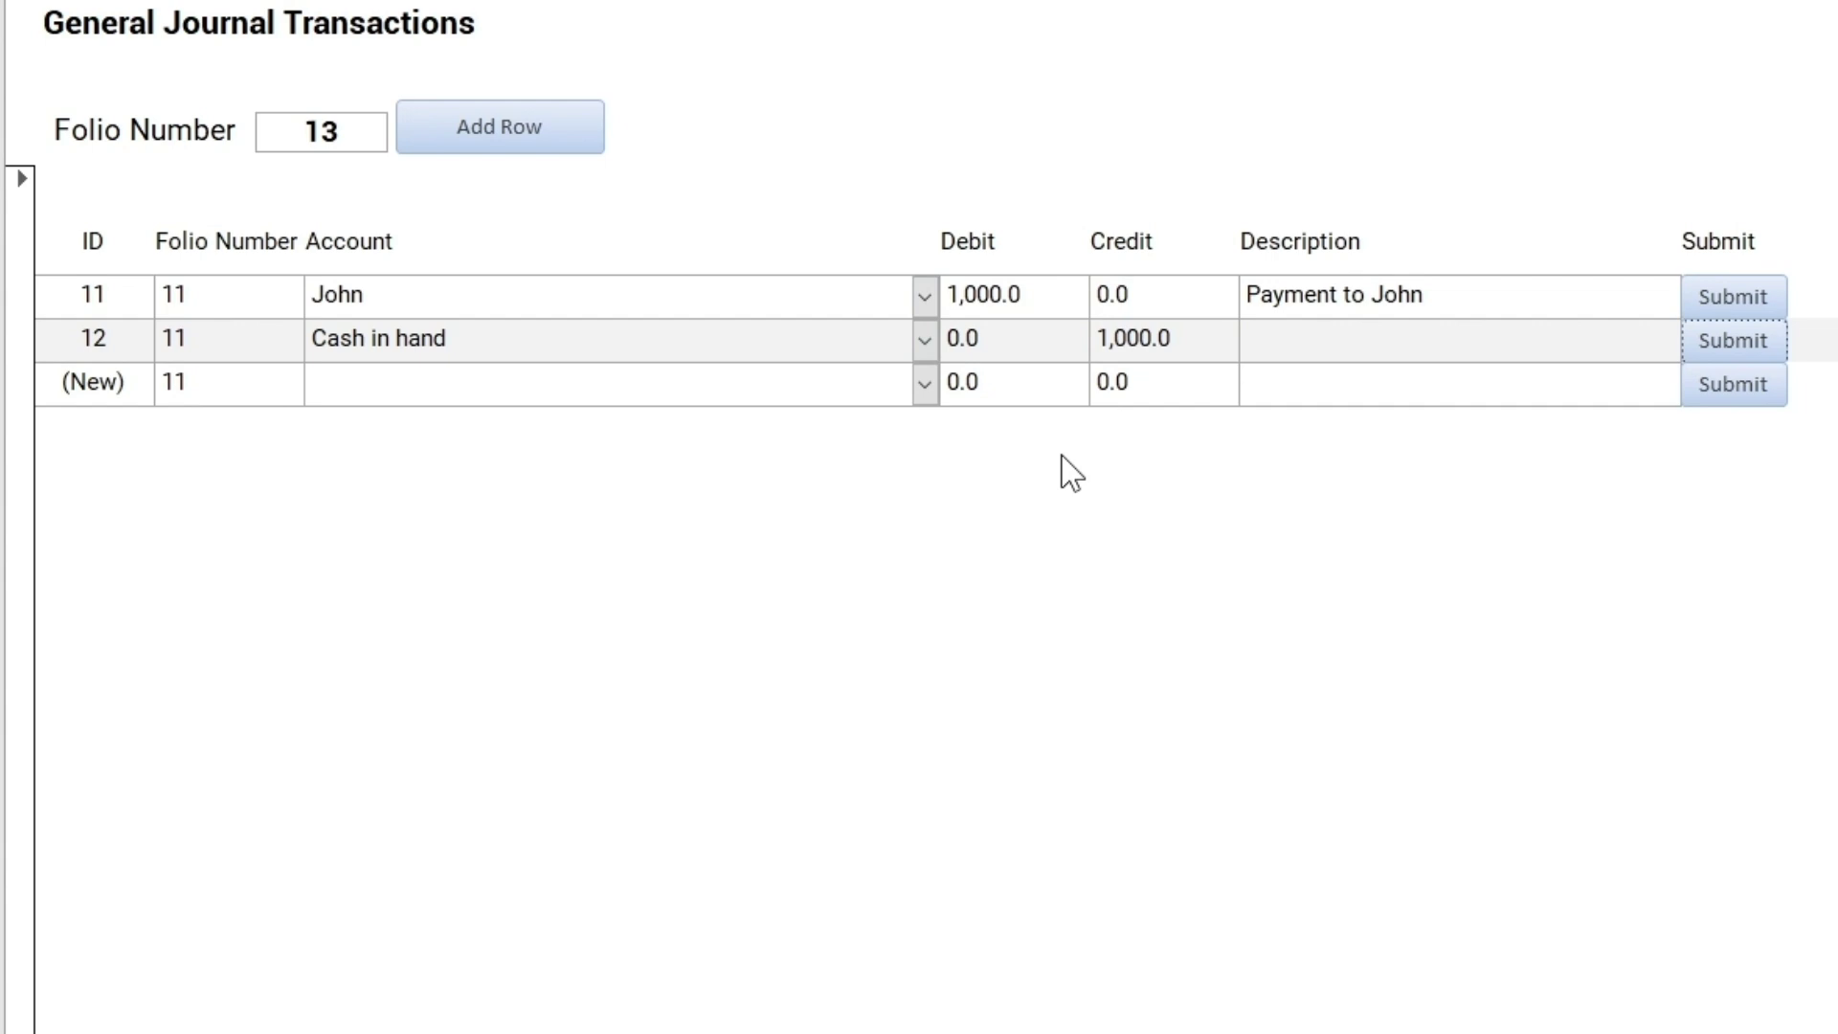
pyautogui.write('Cash in hand')
# Add a 100 debit to John and a 100 credit to Cash in hand, then close the folio
pyautogui.write('J')
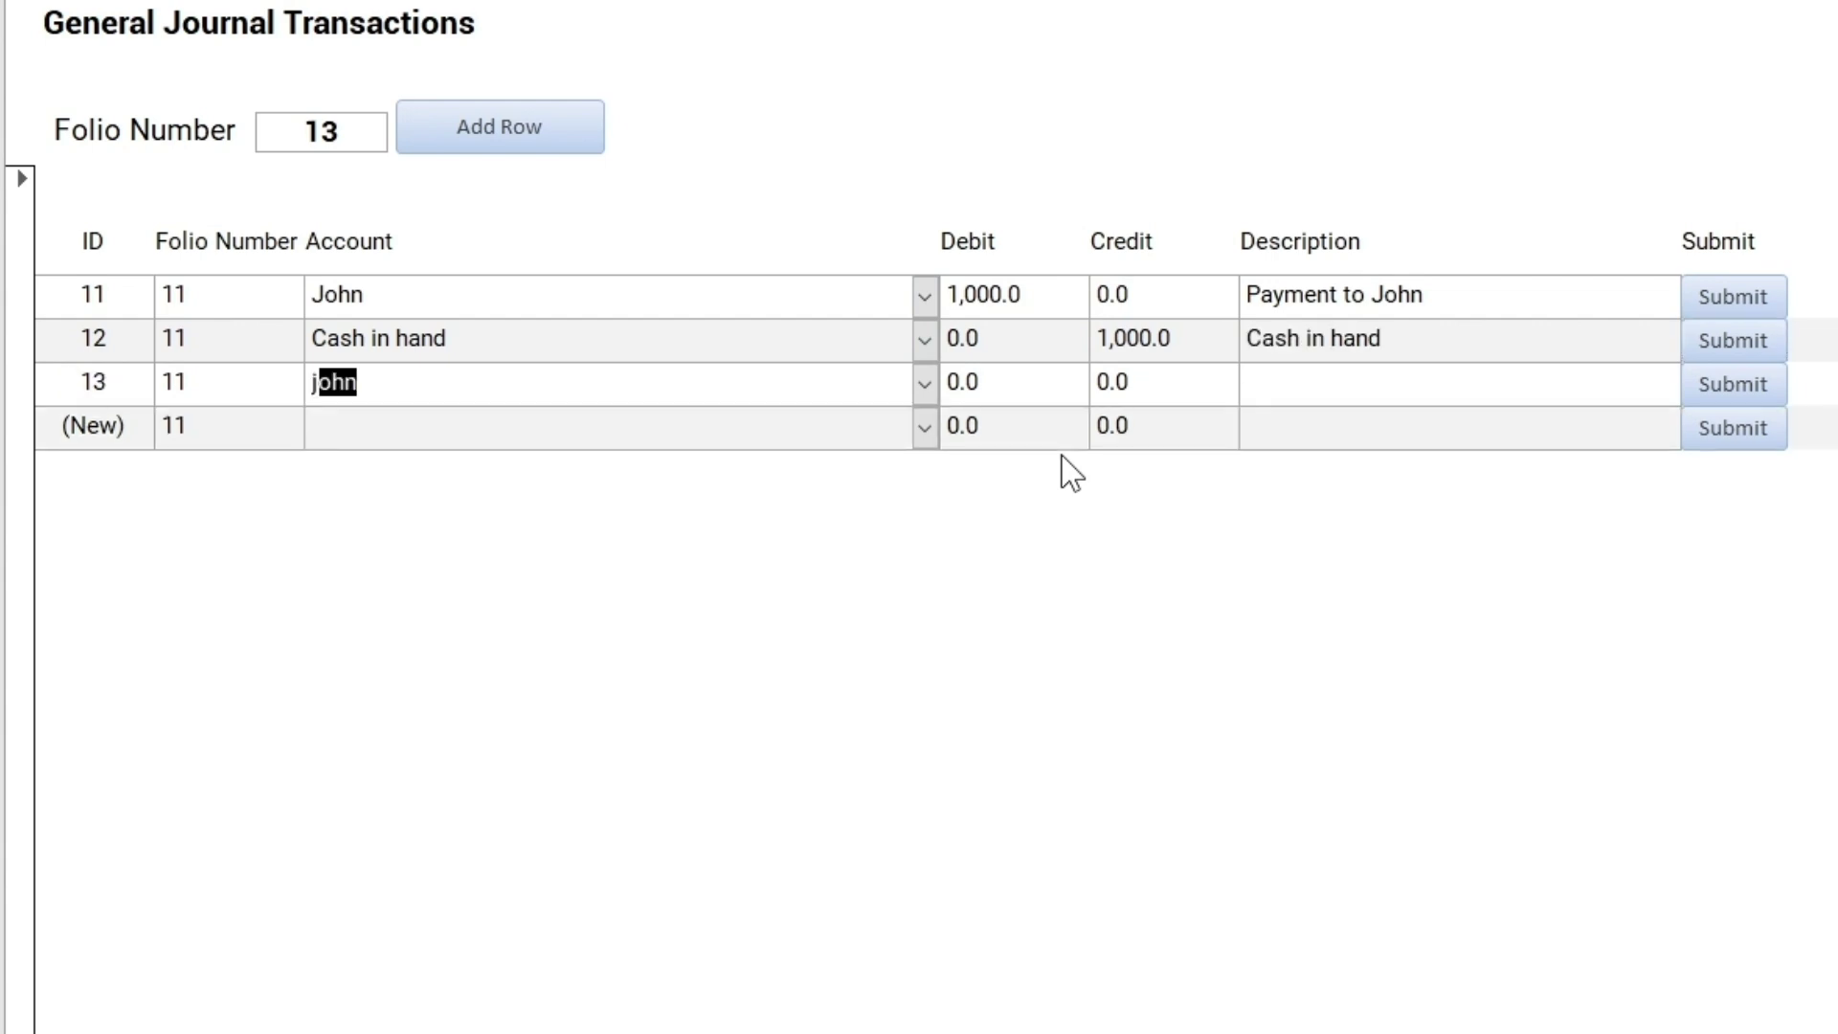
pyautogui.press('Tab')
pyautogui.write('10')
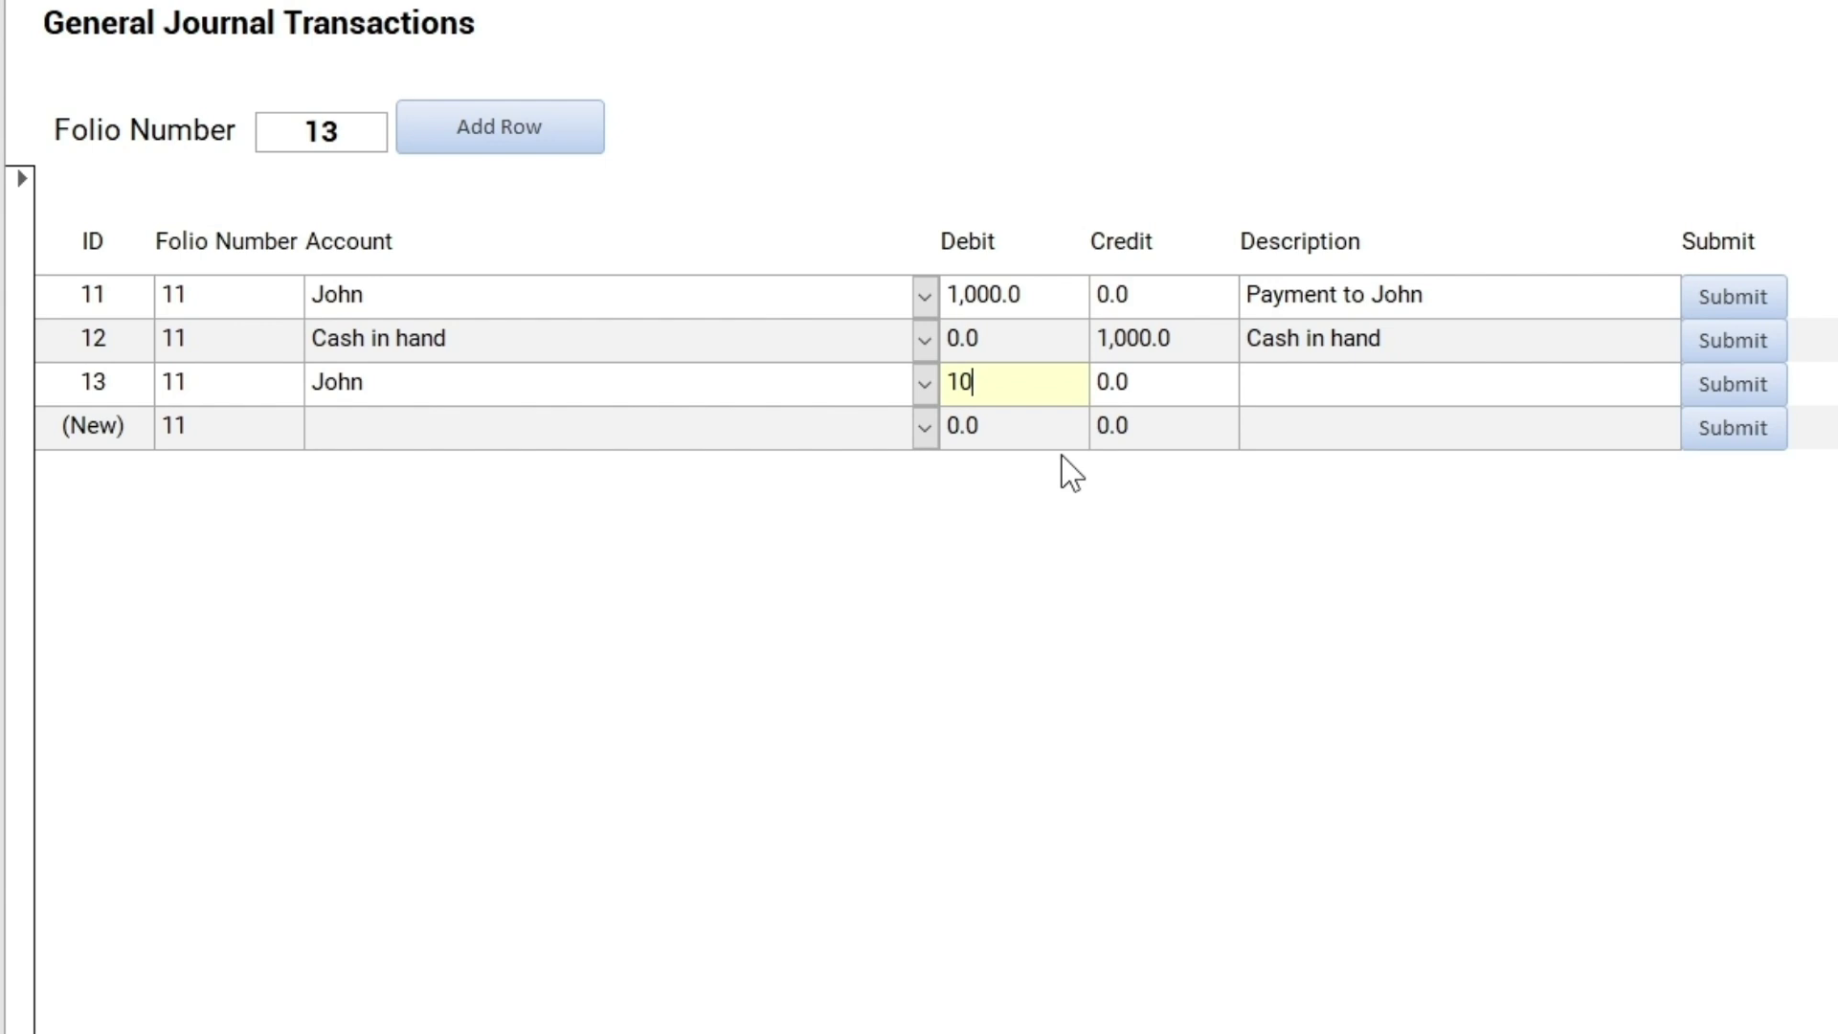
pyautogui.write('0')
pyautogui.press('Tab')
pyautogui.press('Tab')
pyautogui.press('Tab')
pyautogui.write('Payment to John')
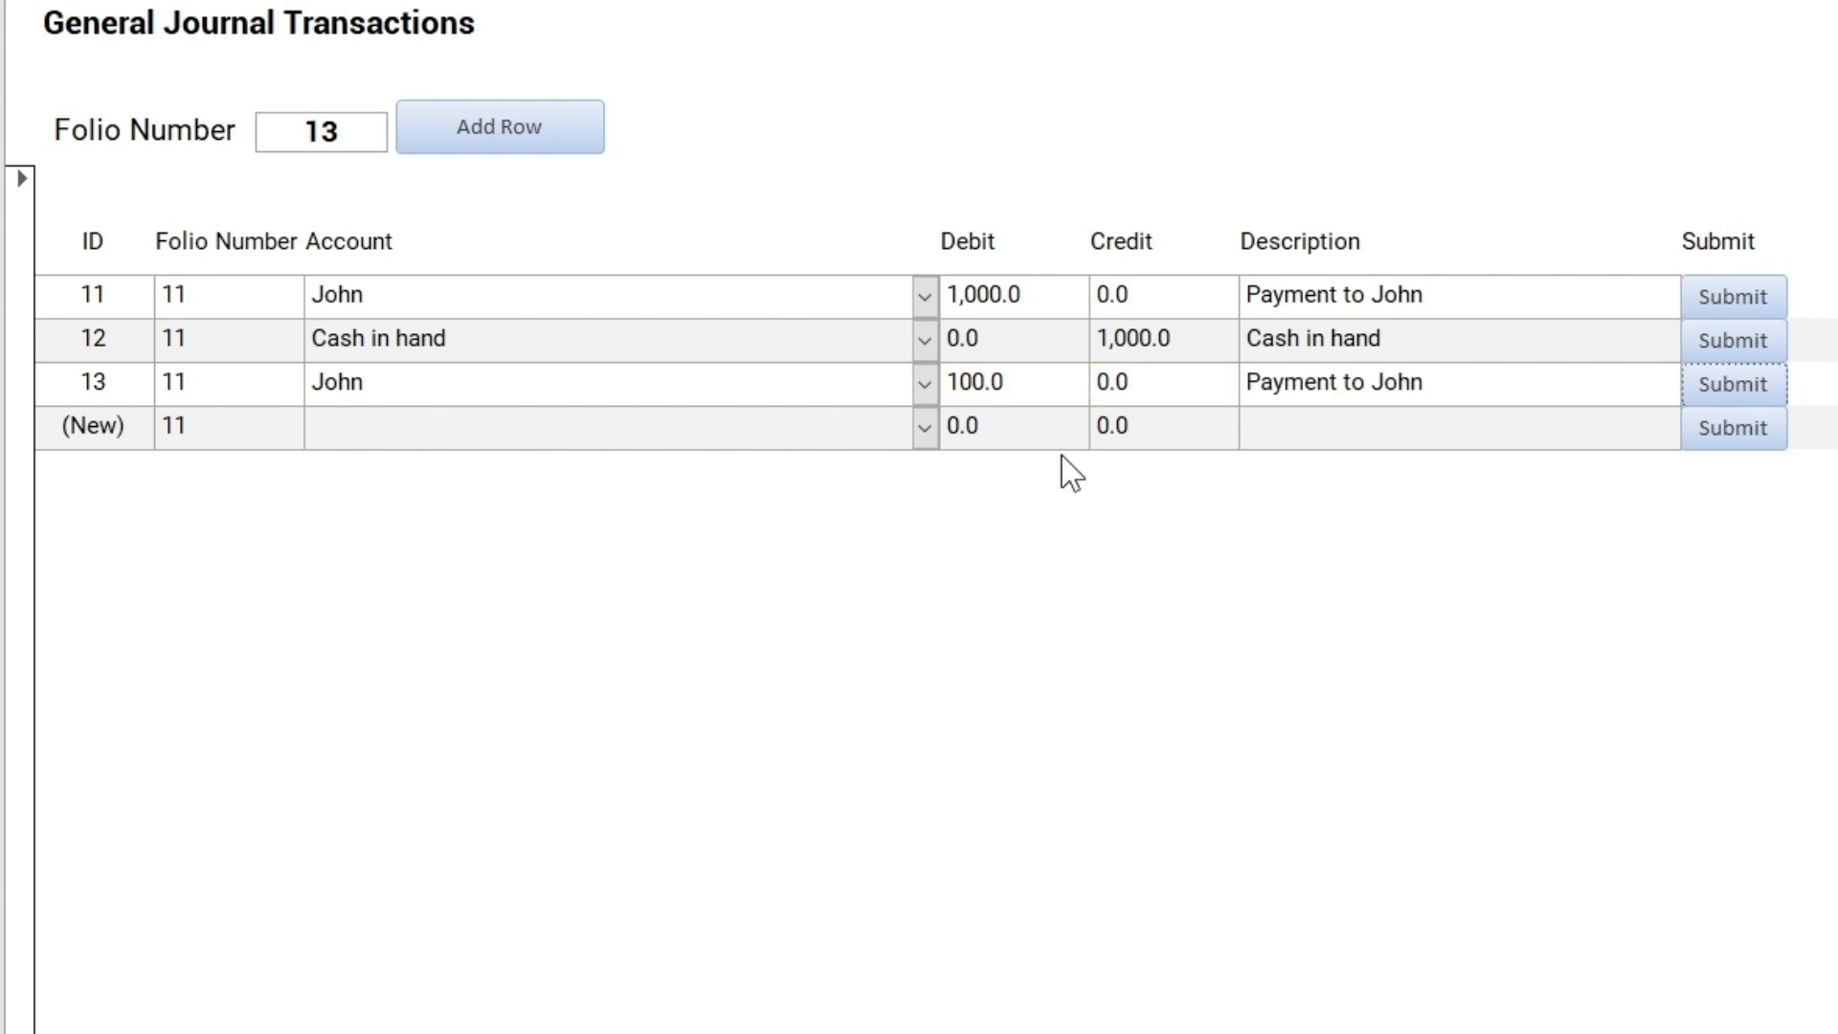
pyautogui.write('cash in hand')
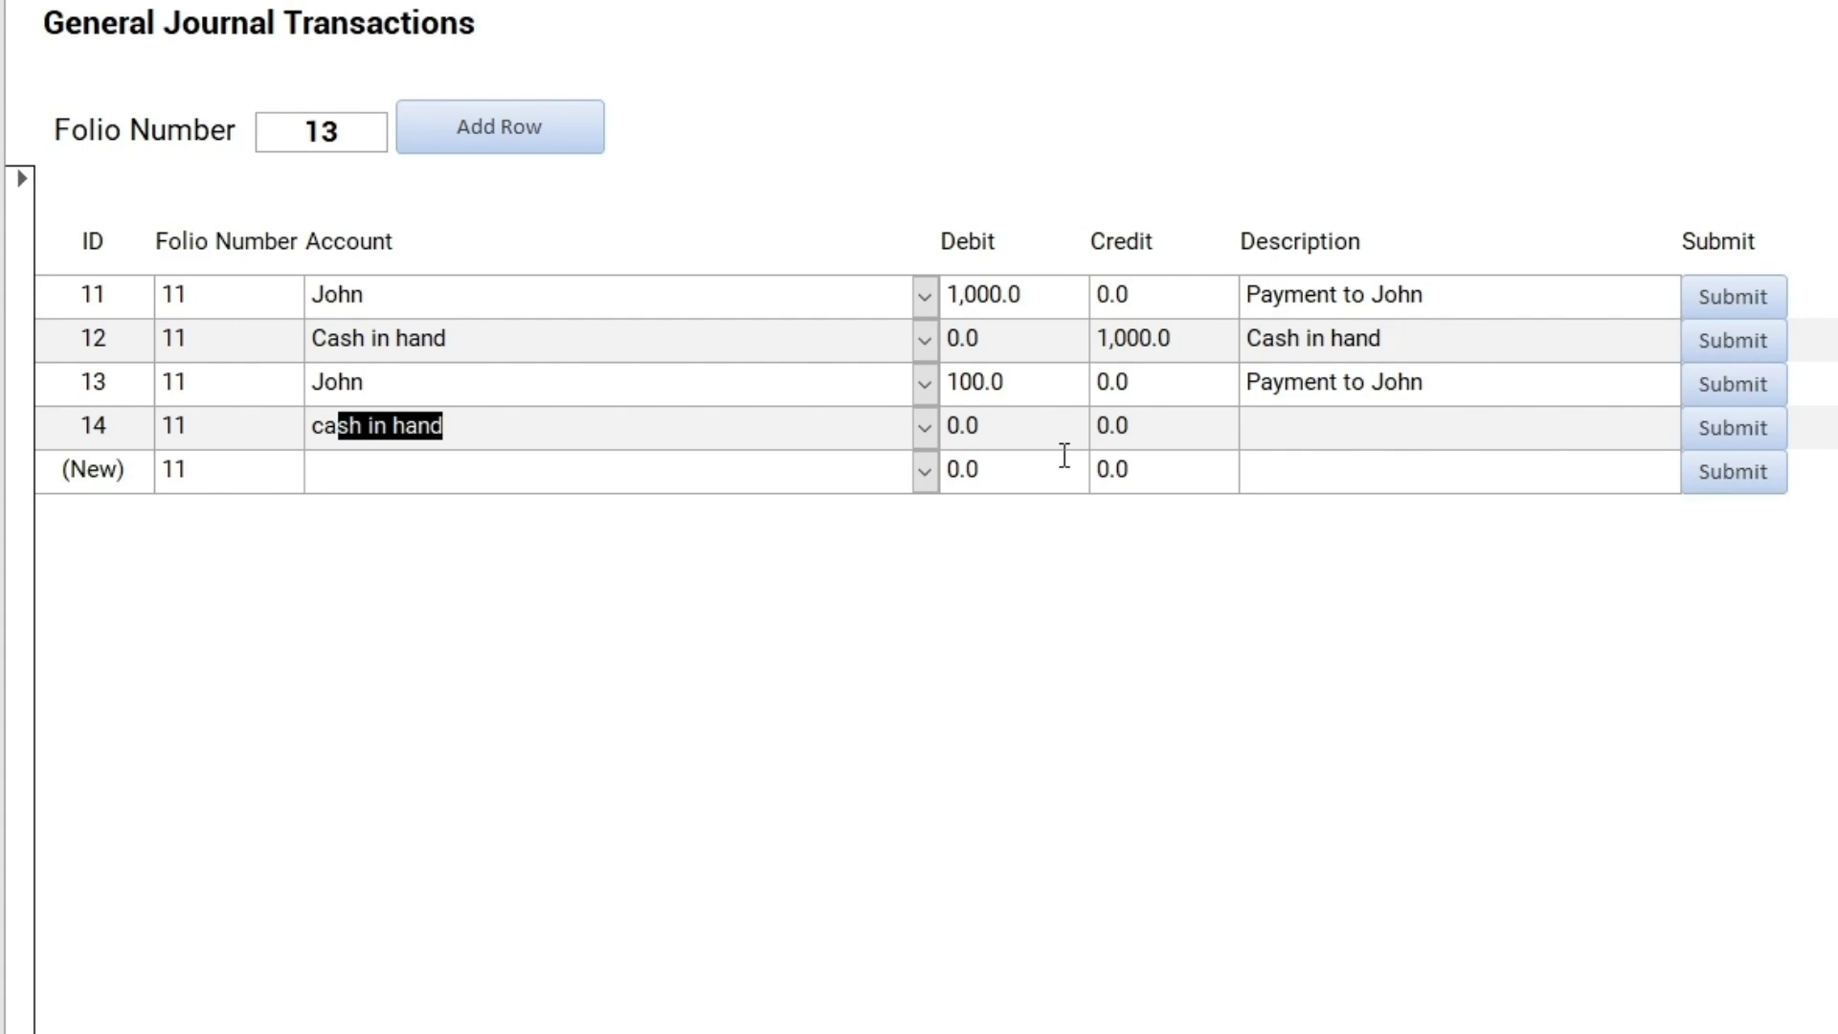
pyautogui.press('Tab')
pyautogui.press('Tab')
pyautogui.press('Tab')
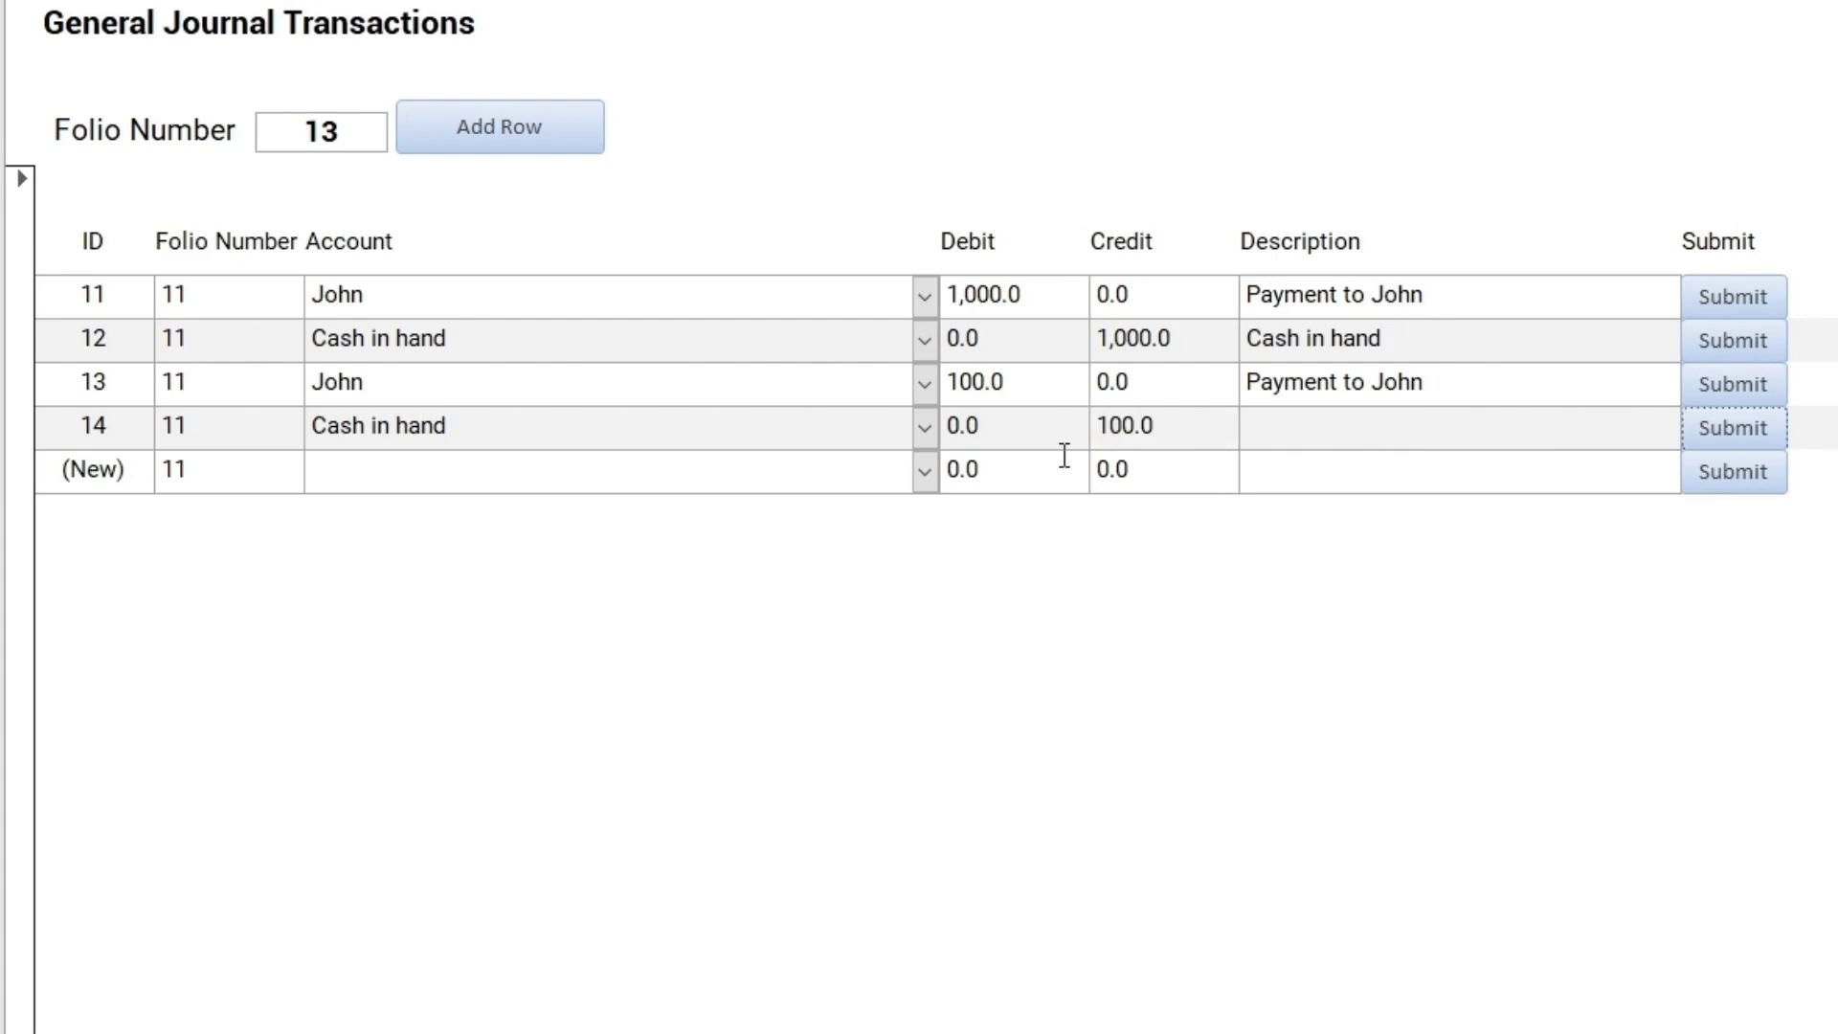
pyautogui.press('Return')
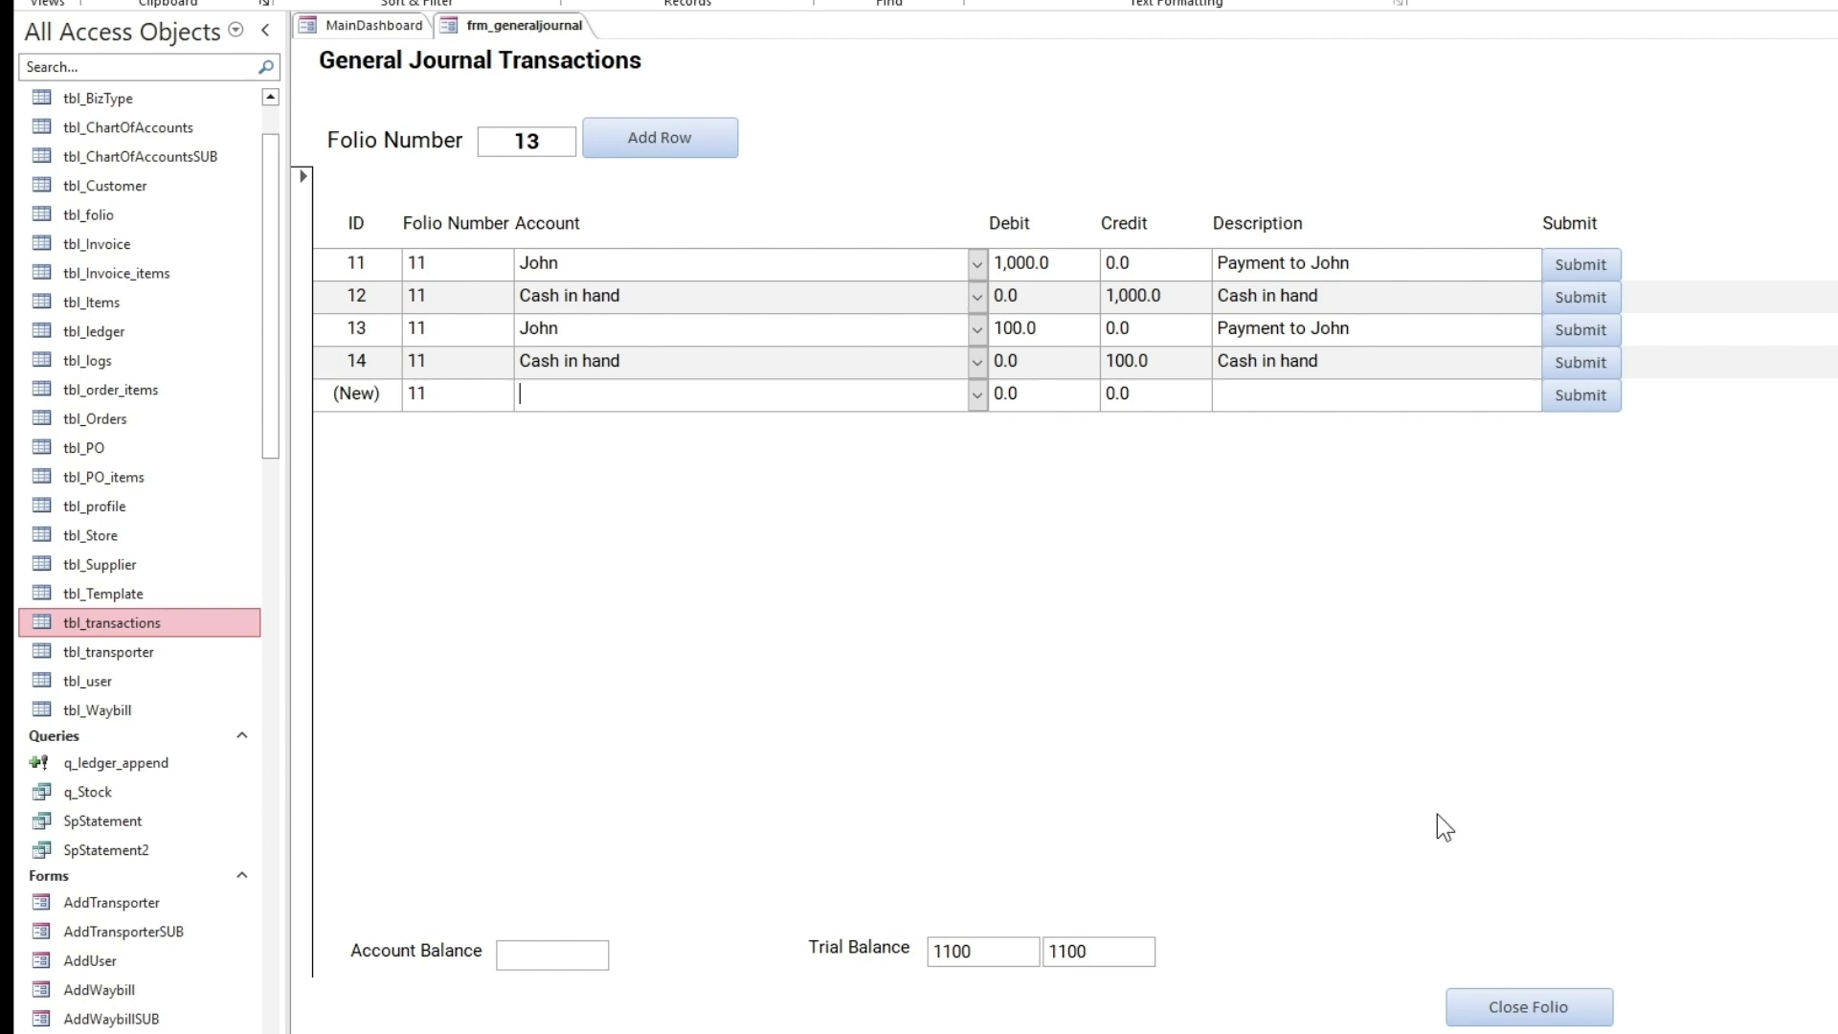
pyautogui.click(1530, 1013)
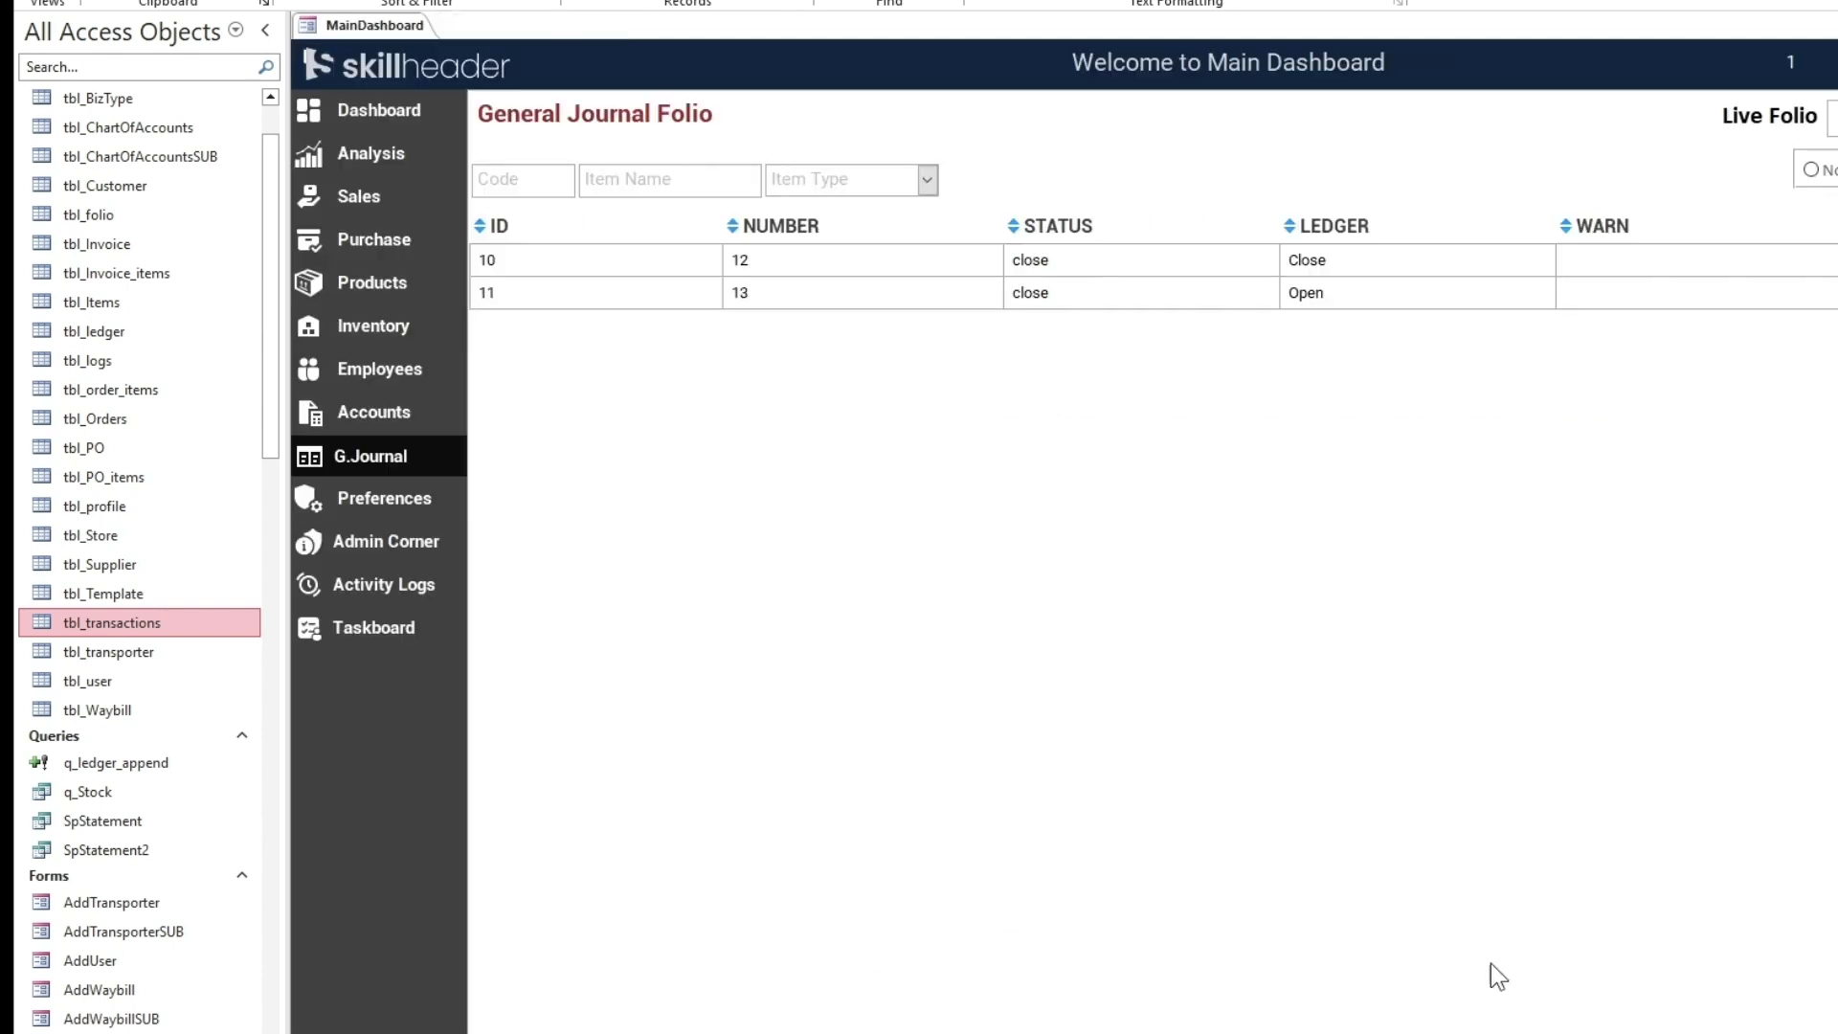
# Preview John's complete Statement of Account for 13-03-2025 to 24-03-2025 from the Suppliers list
pyautogui.click(372, 238)
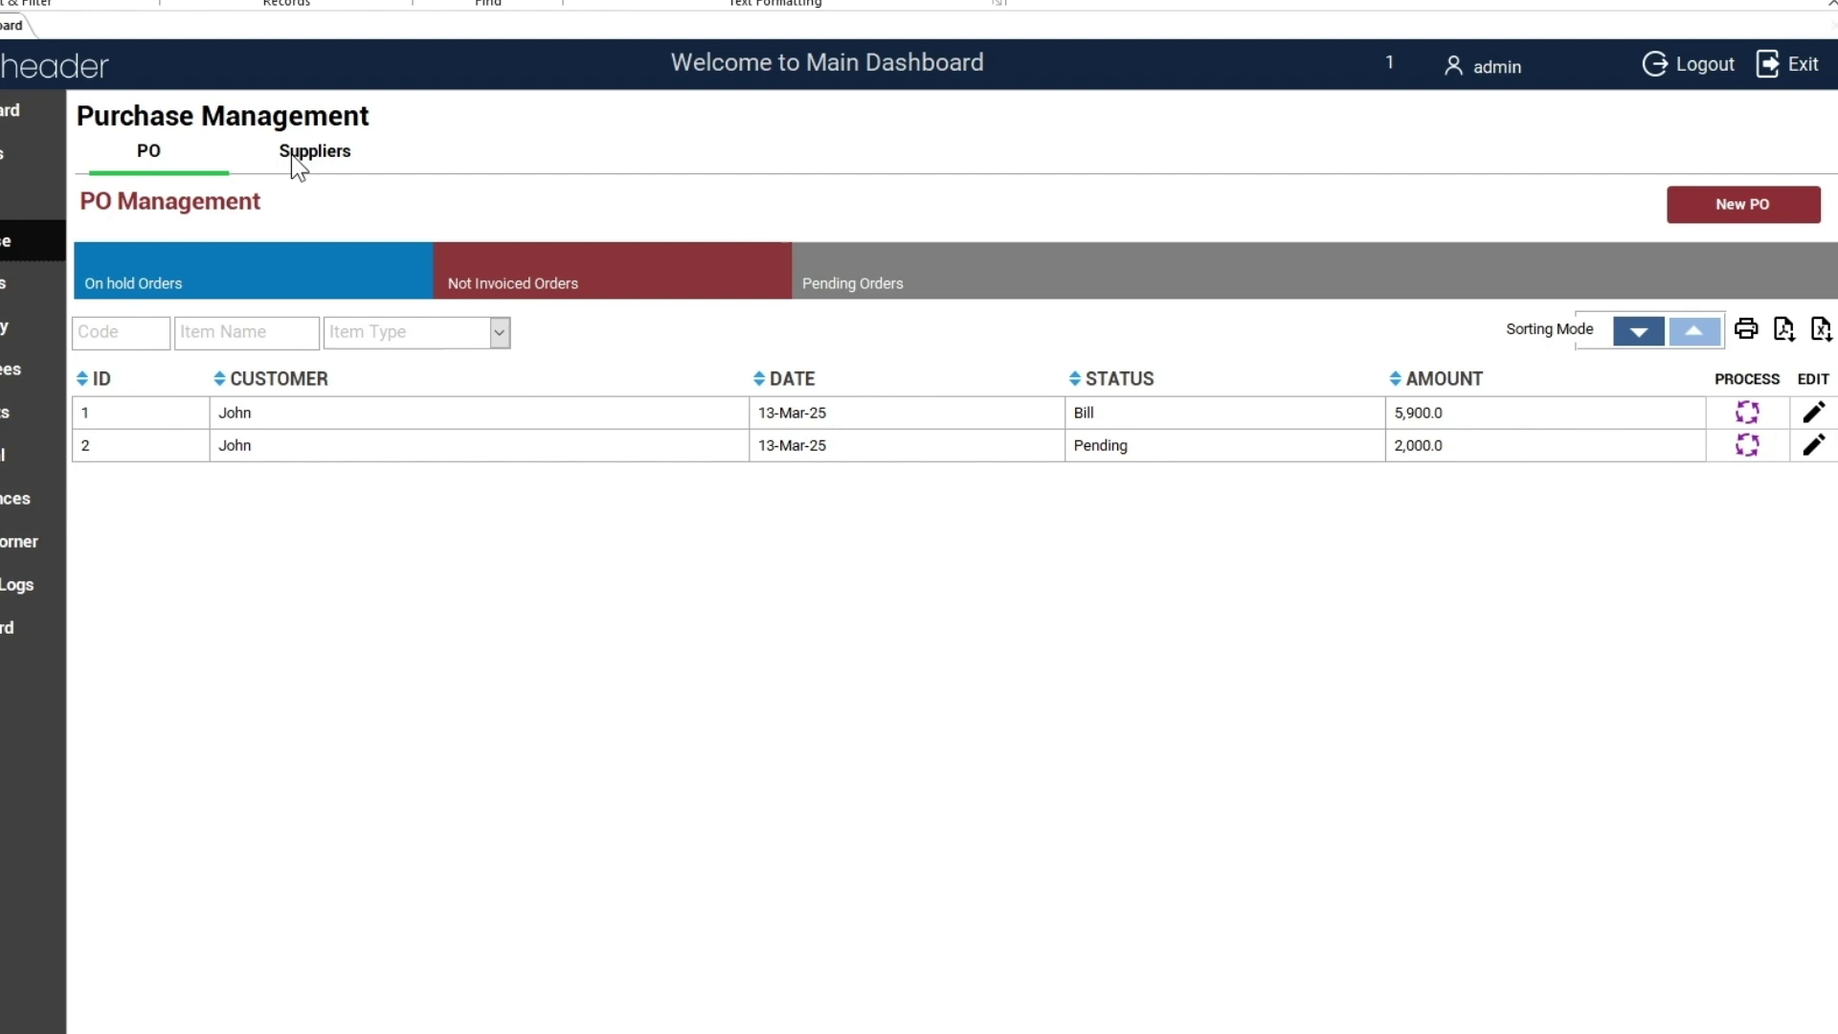
pyautogui.click(521, 156)
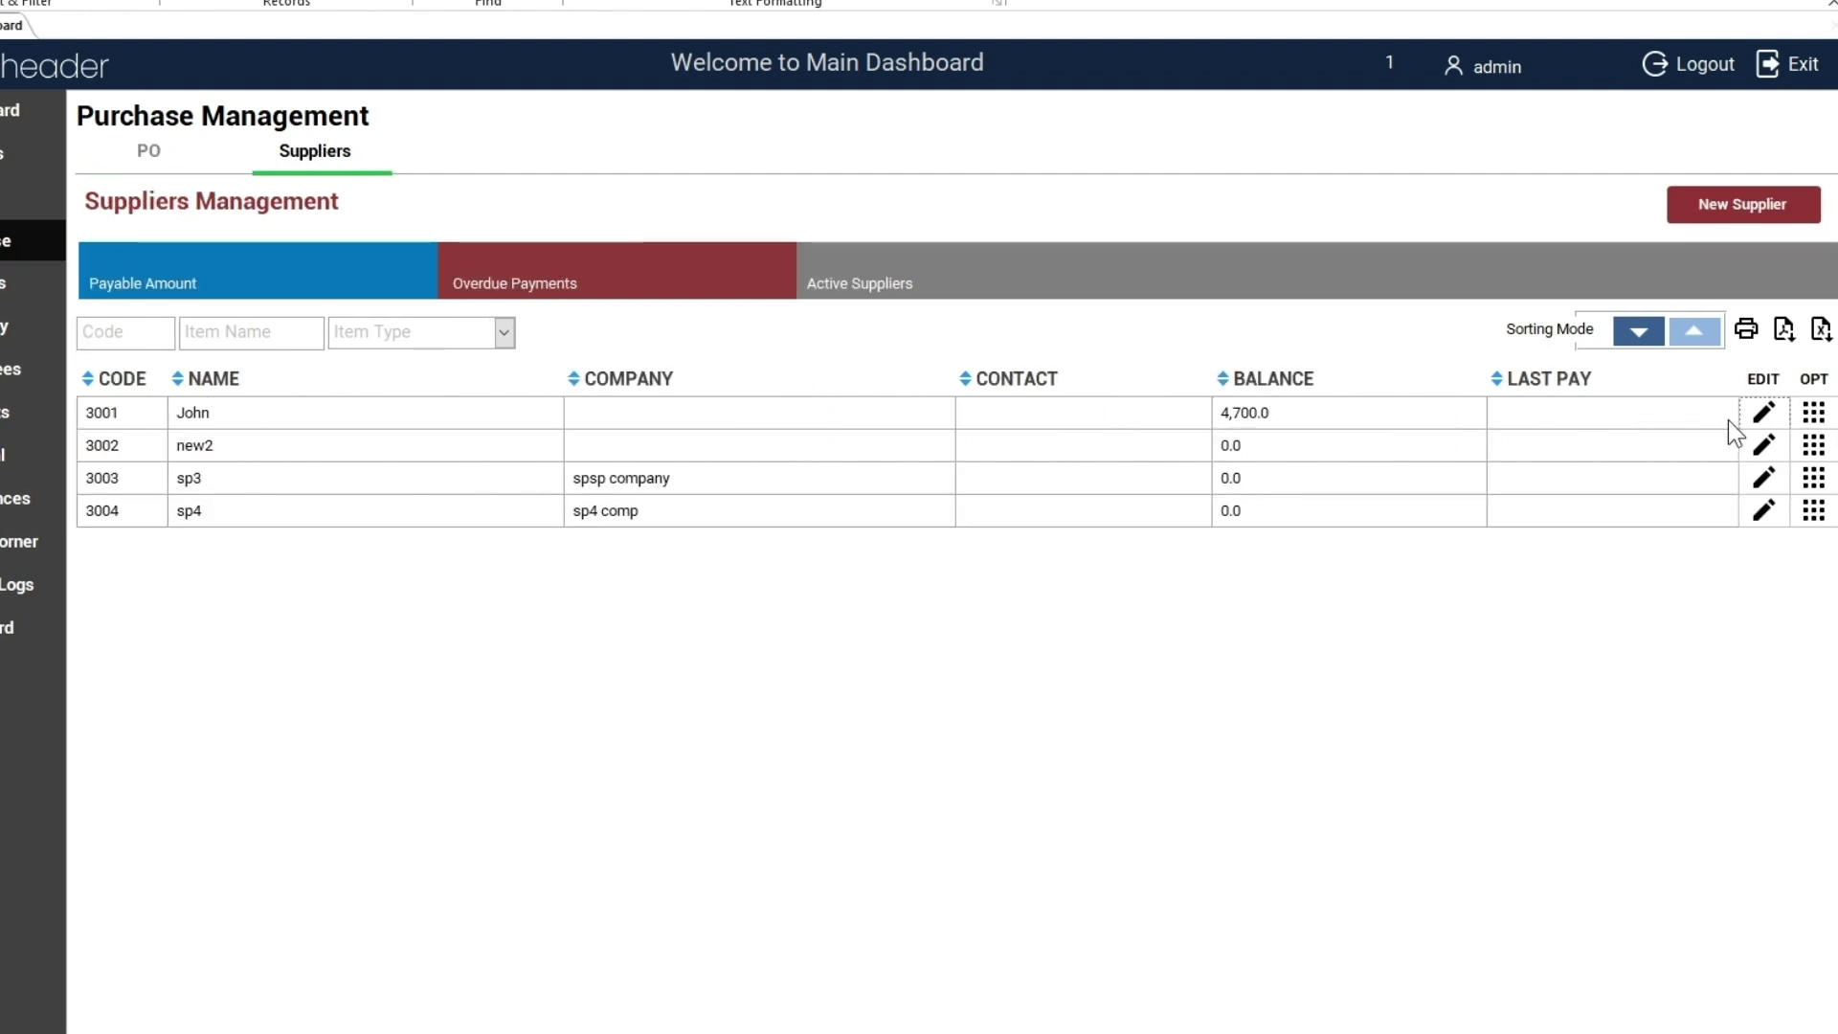
pyautogui.click(1813, 414)
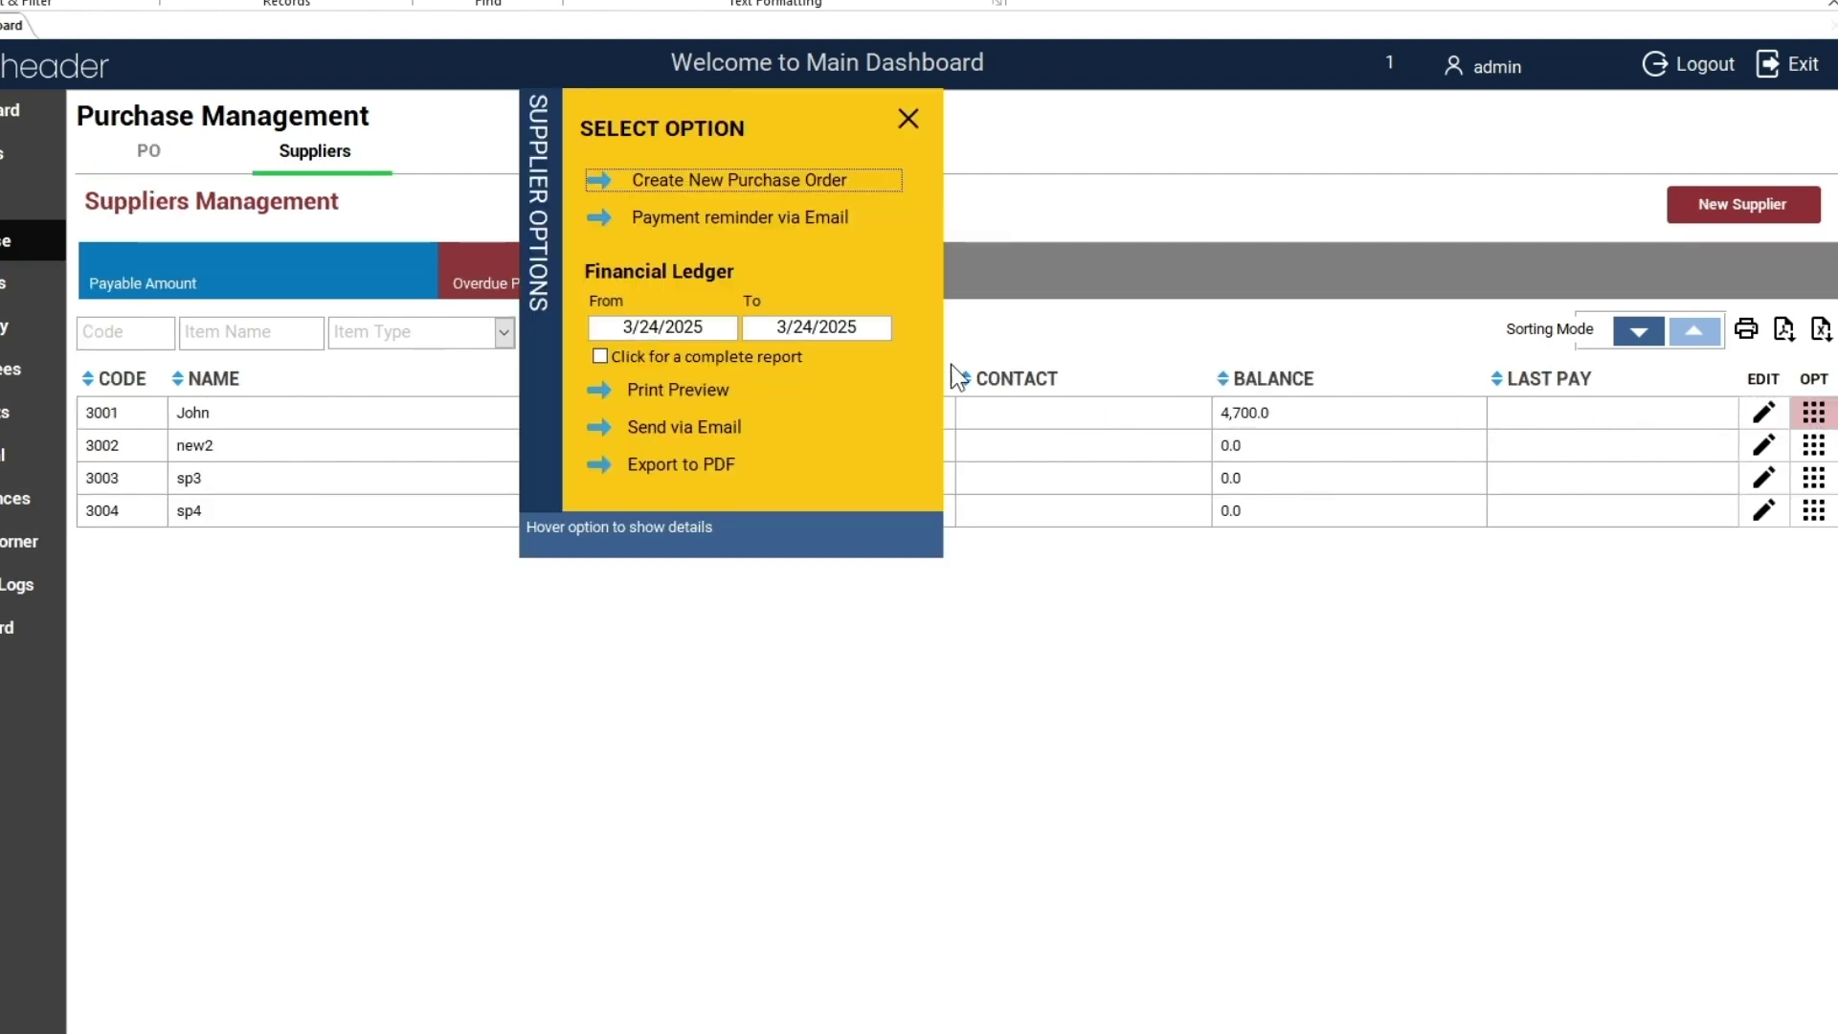
pyautogui.moveTo(596, 322); pyautogui.dragTo(861, 327)
pyautogui.click(631, 327)
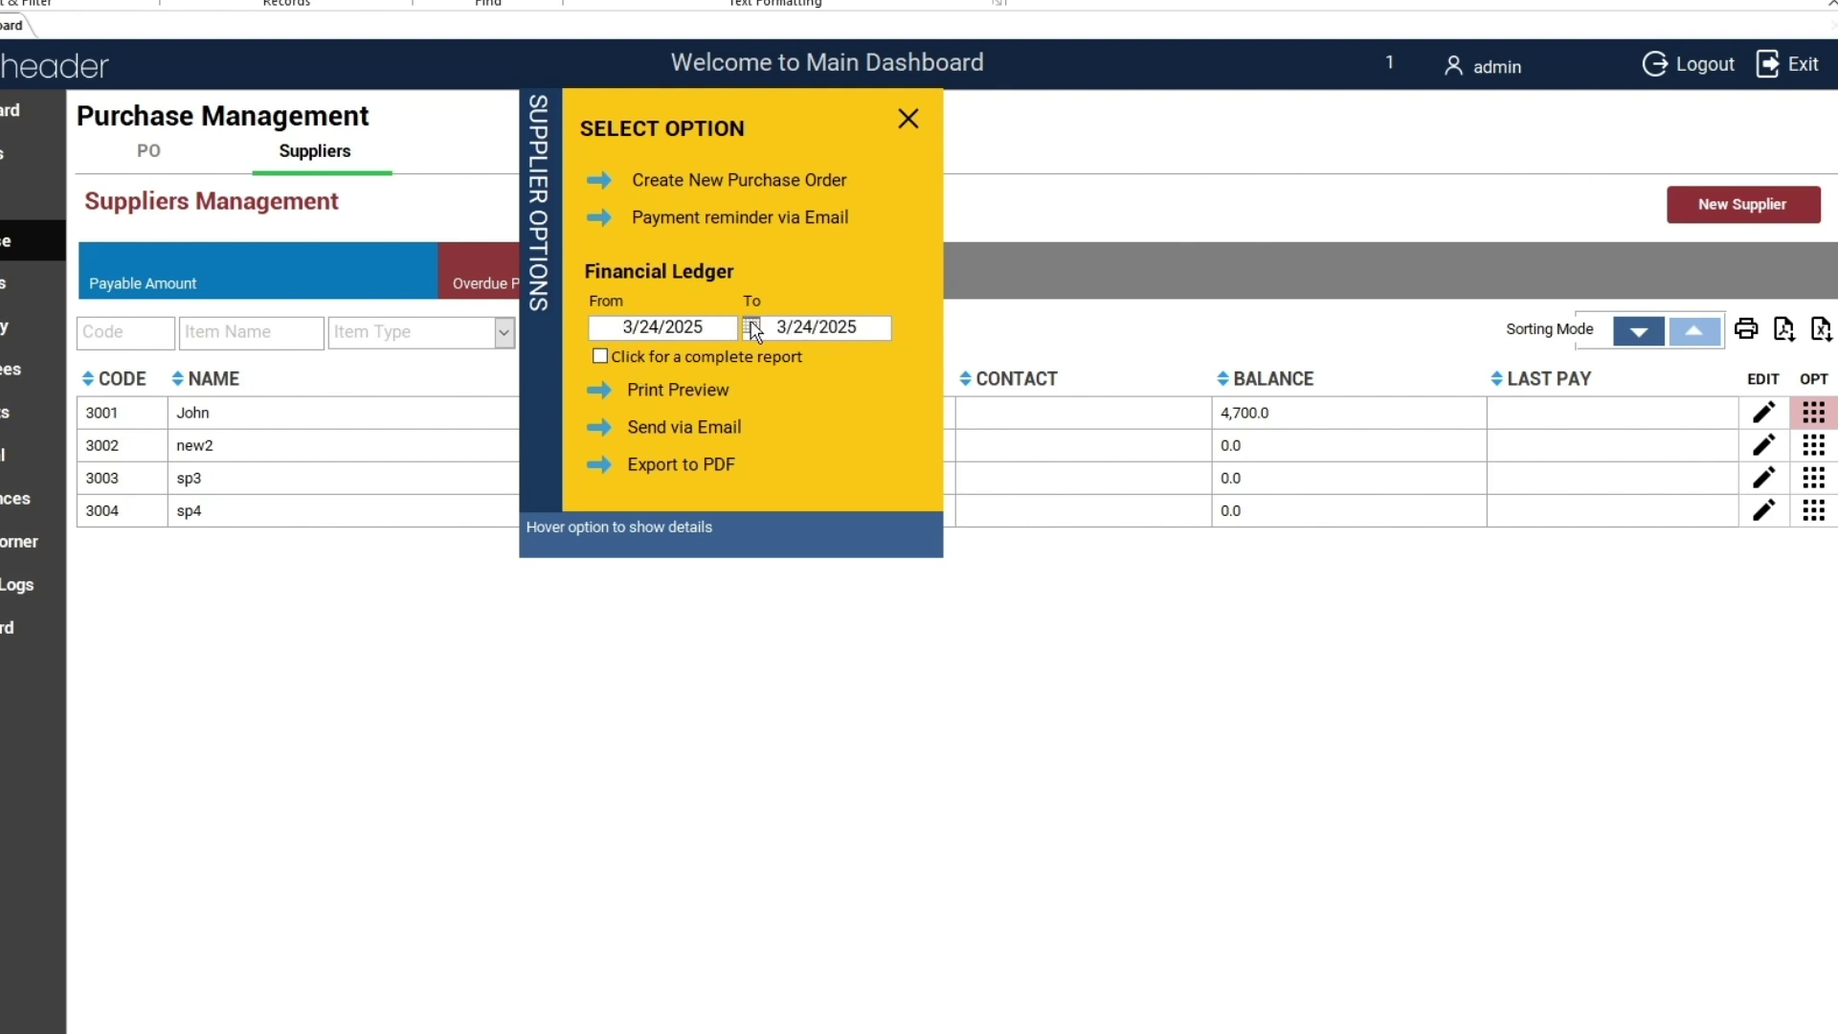
pyautogui.click(751, 327)
pyautogui.click(784, 477)
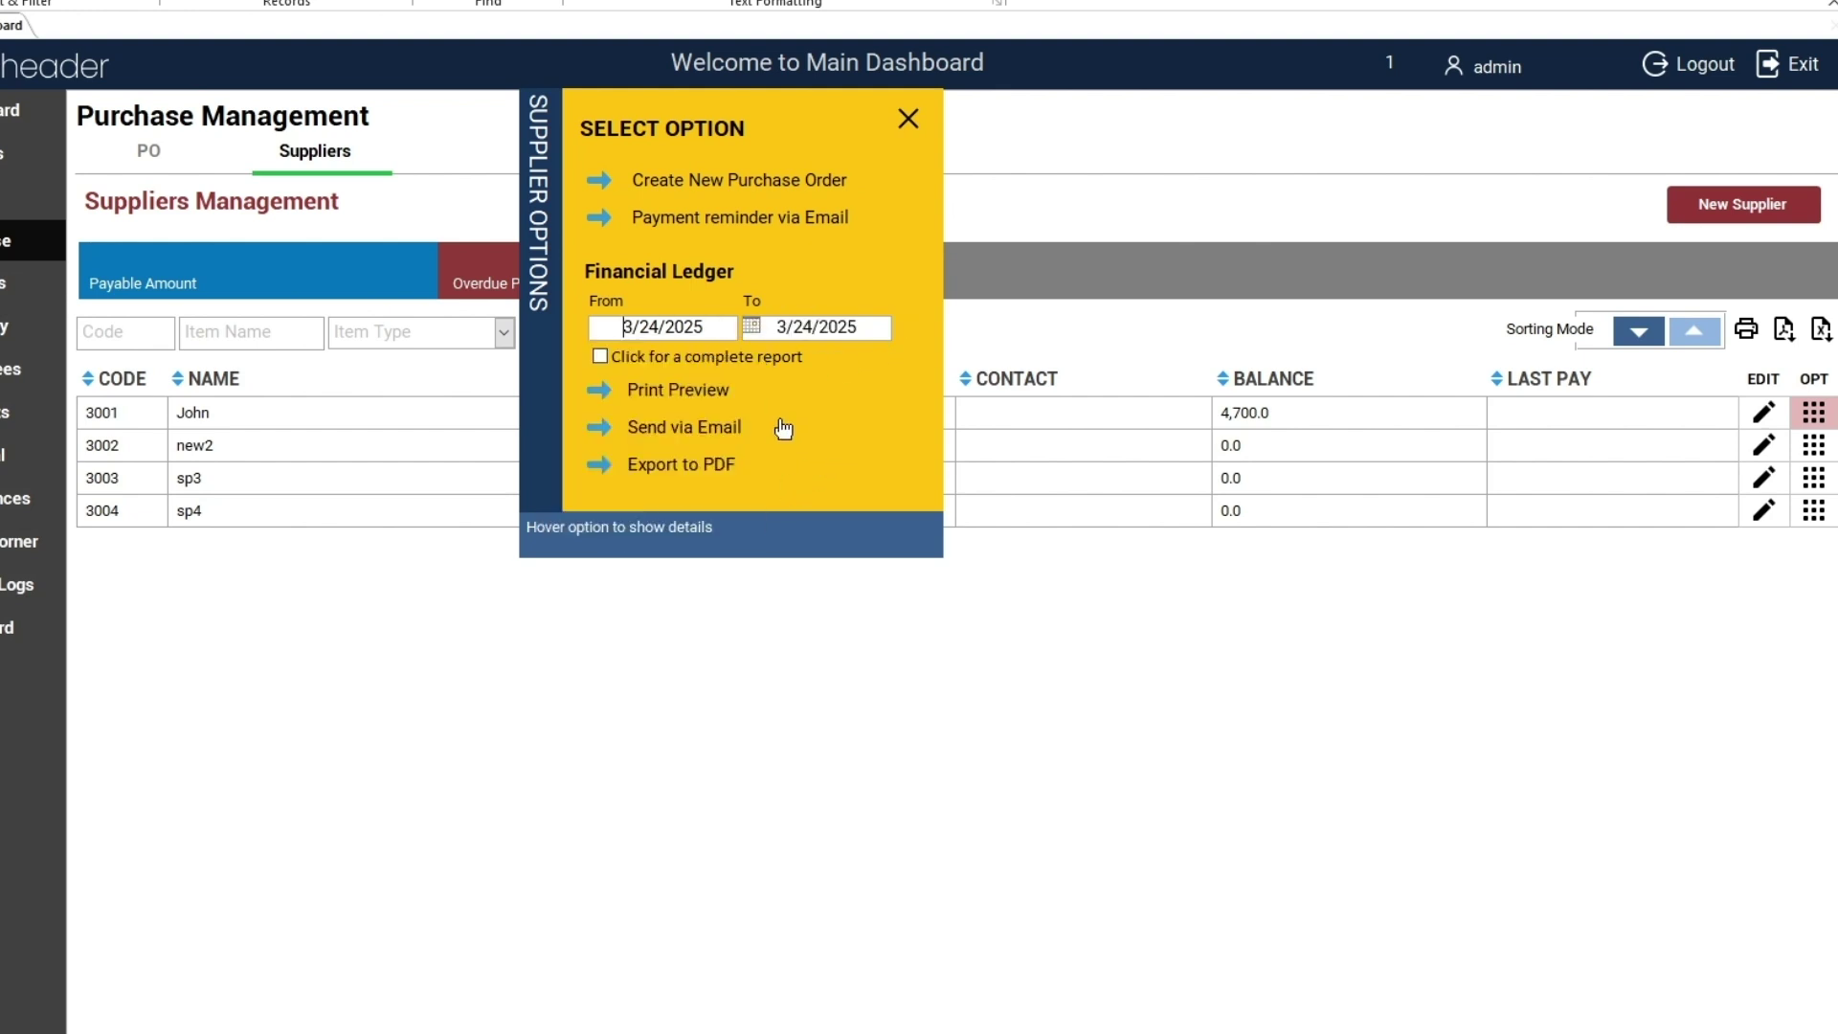
pyautogui.click(605, 358)
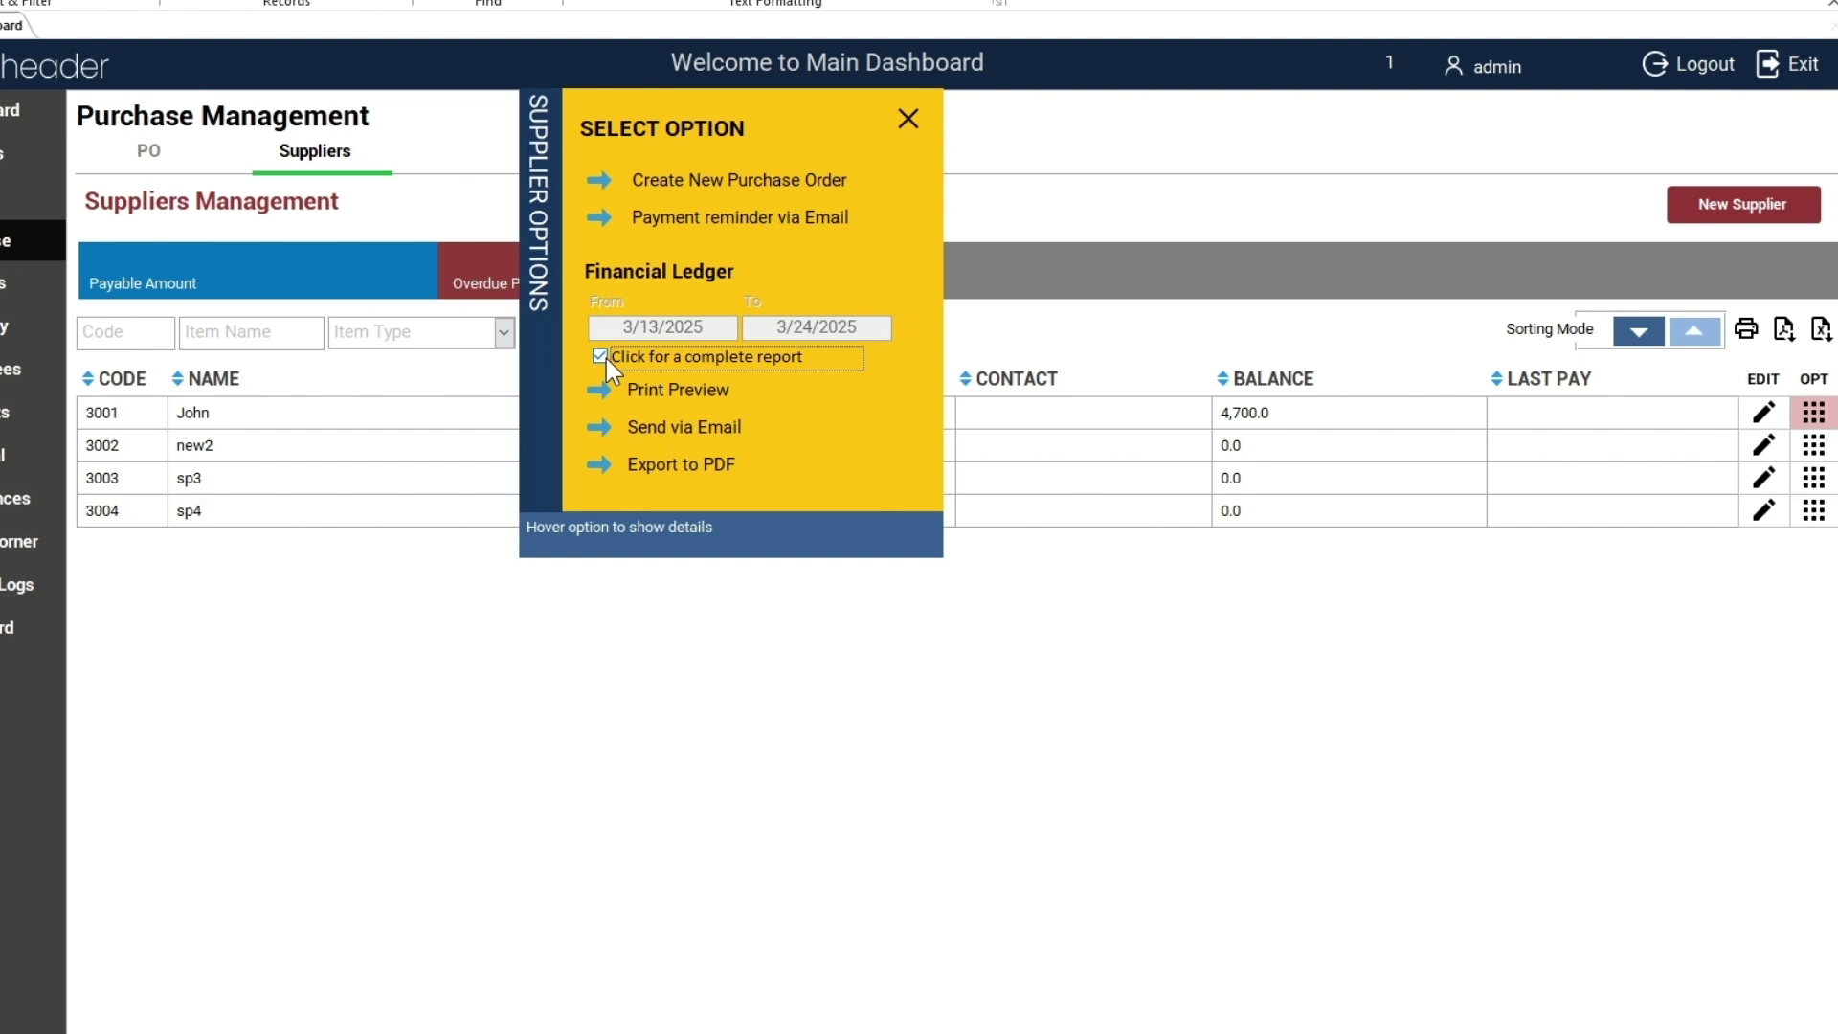
pyautogui.click(666, 390)
# Zoom into the statement's transaction table, then close the print preview
pyautogui.click(675, 402)
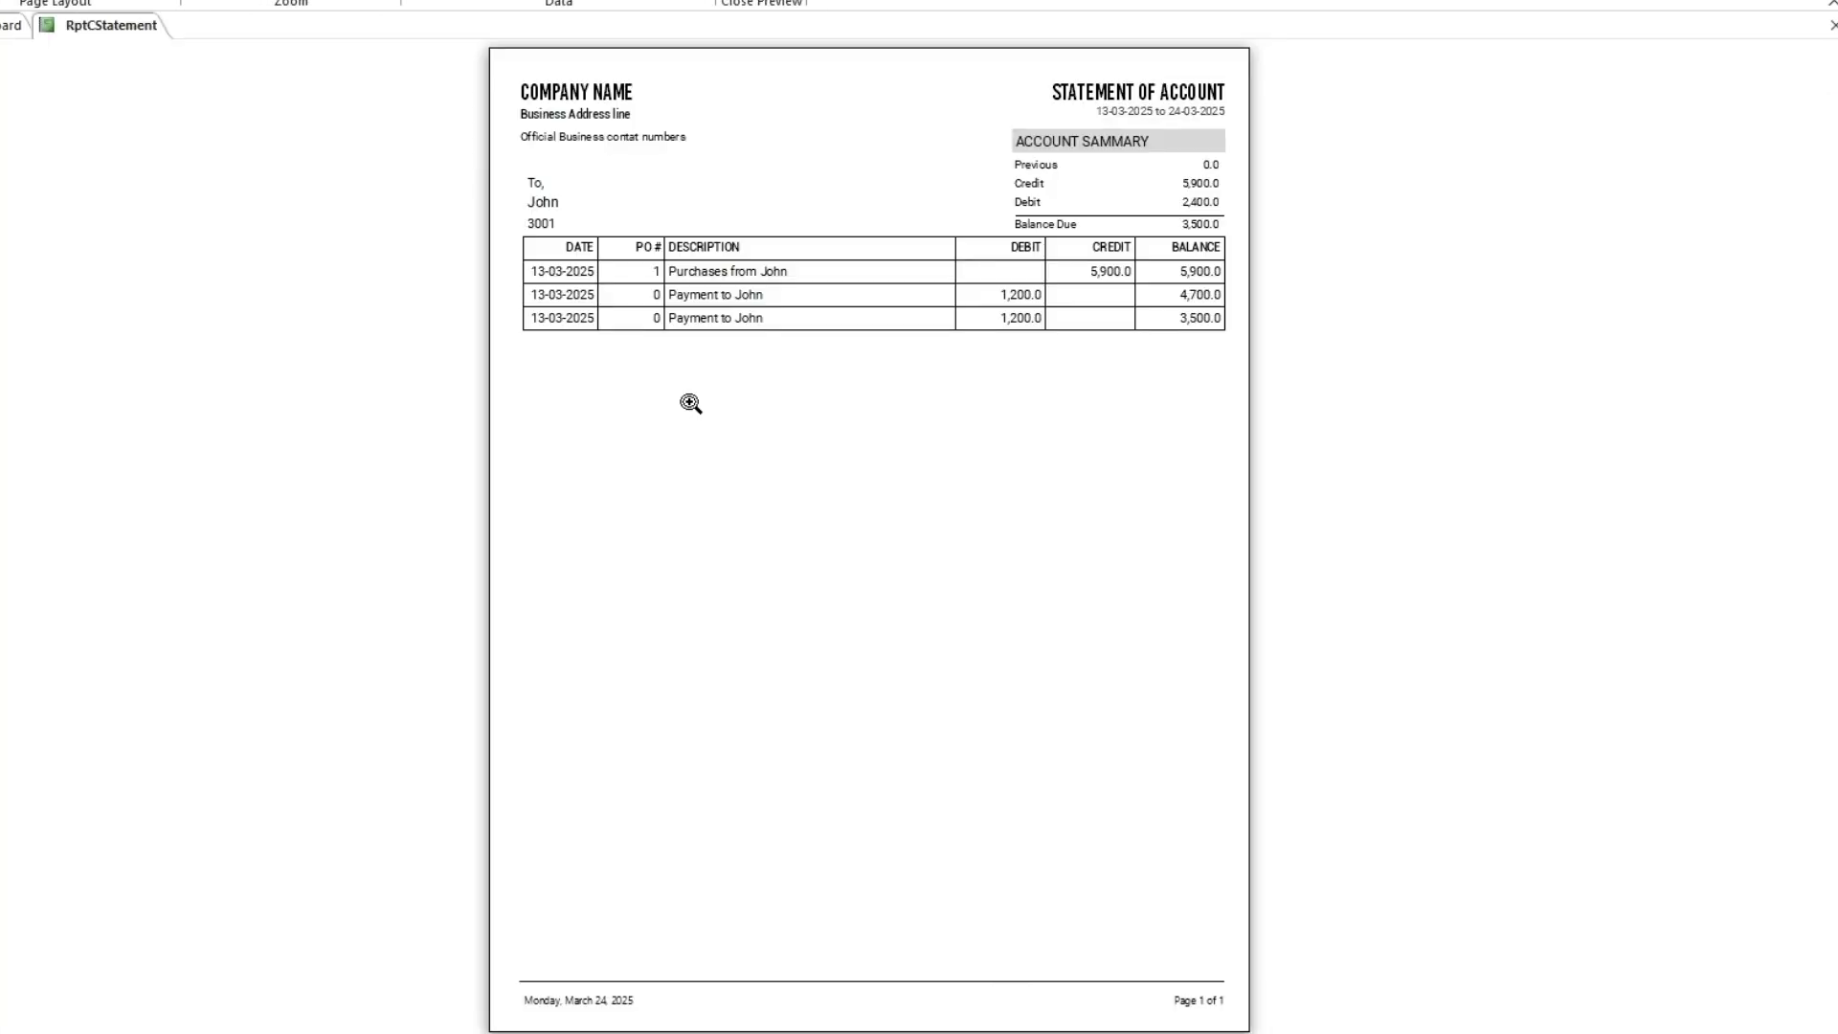
pyautogui.click(1068, 335)
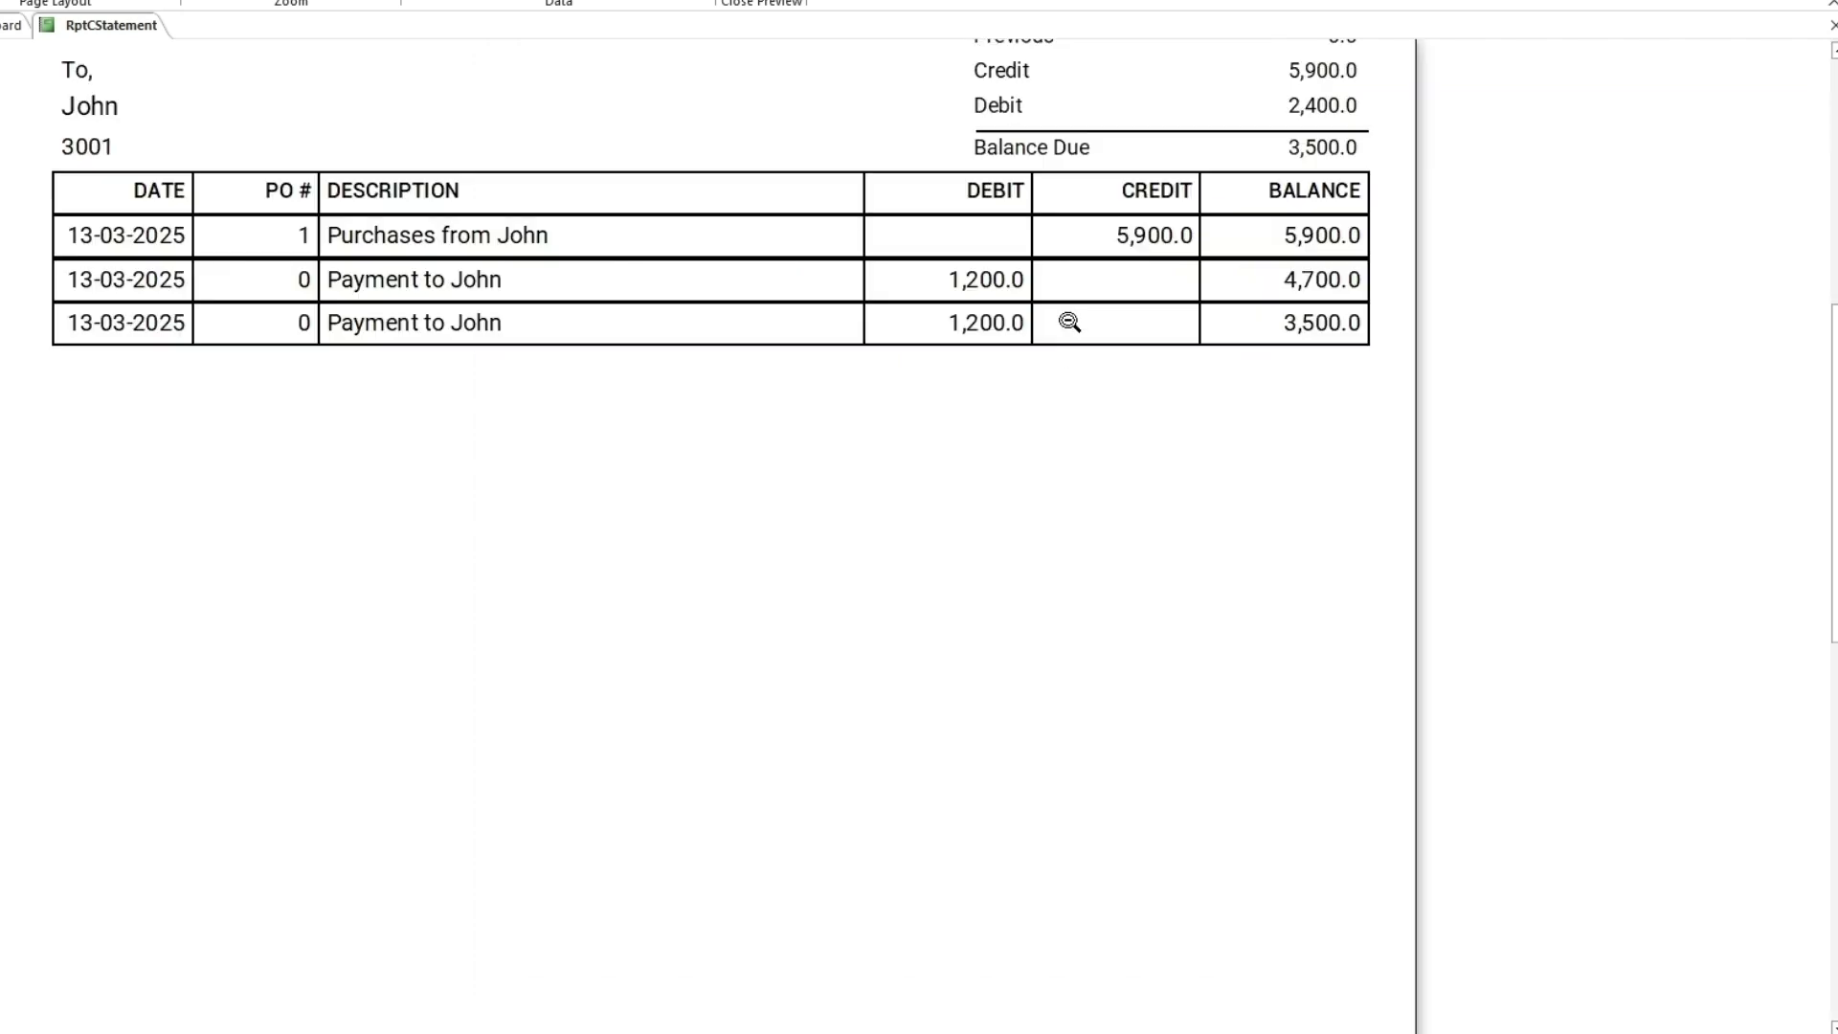
pyautogui.scroll(4, 1044, 331)
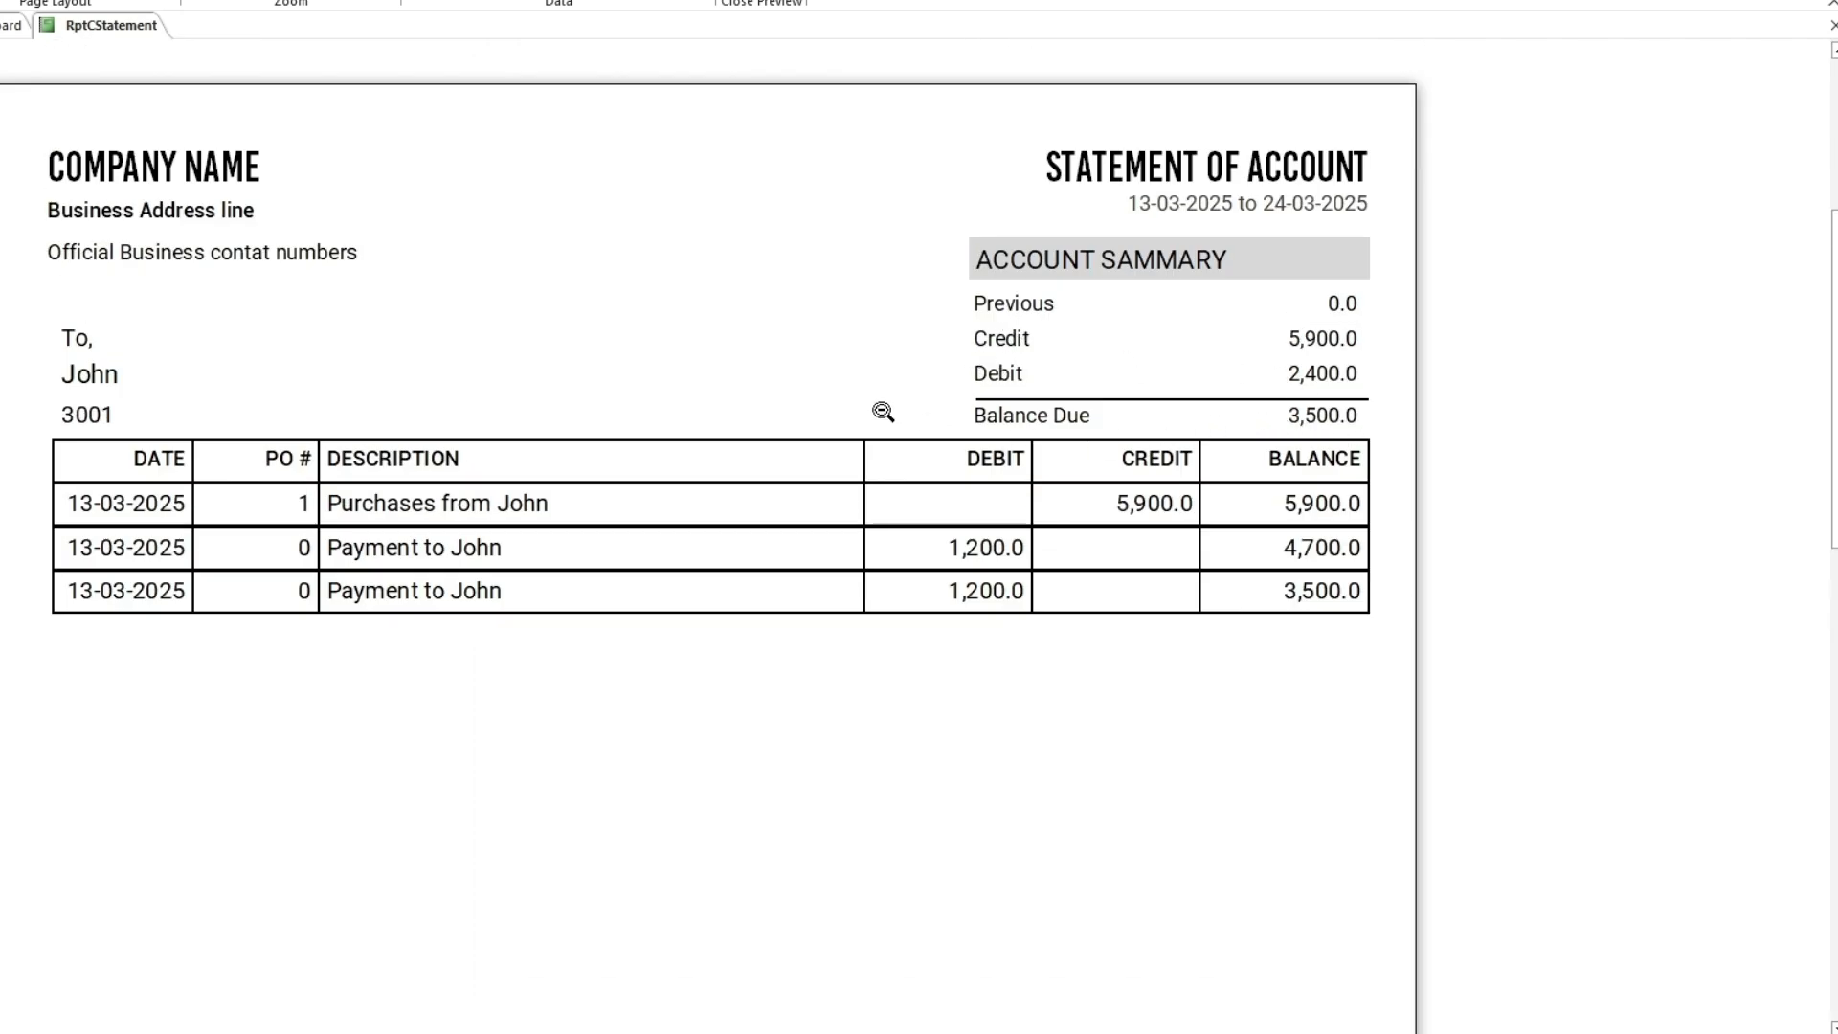
pyautogui.click(756, 101)
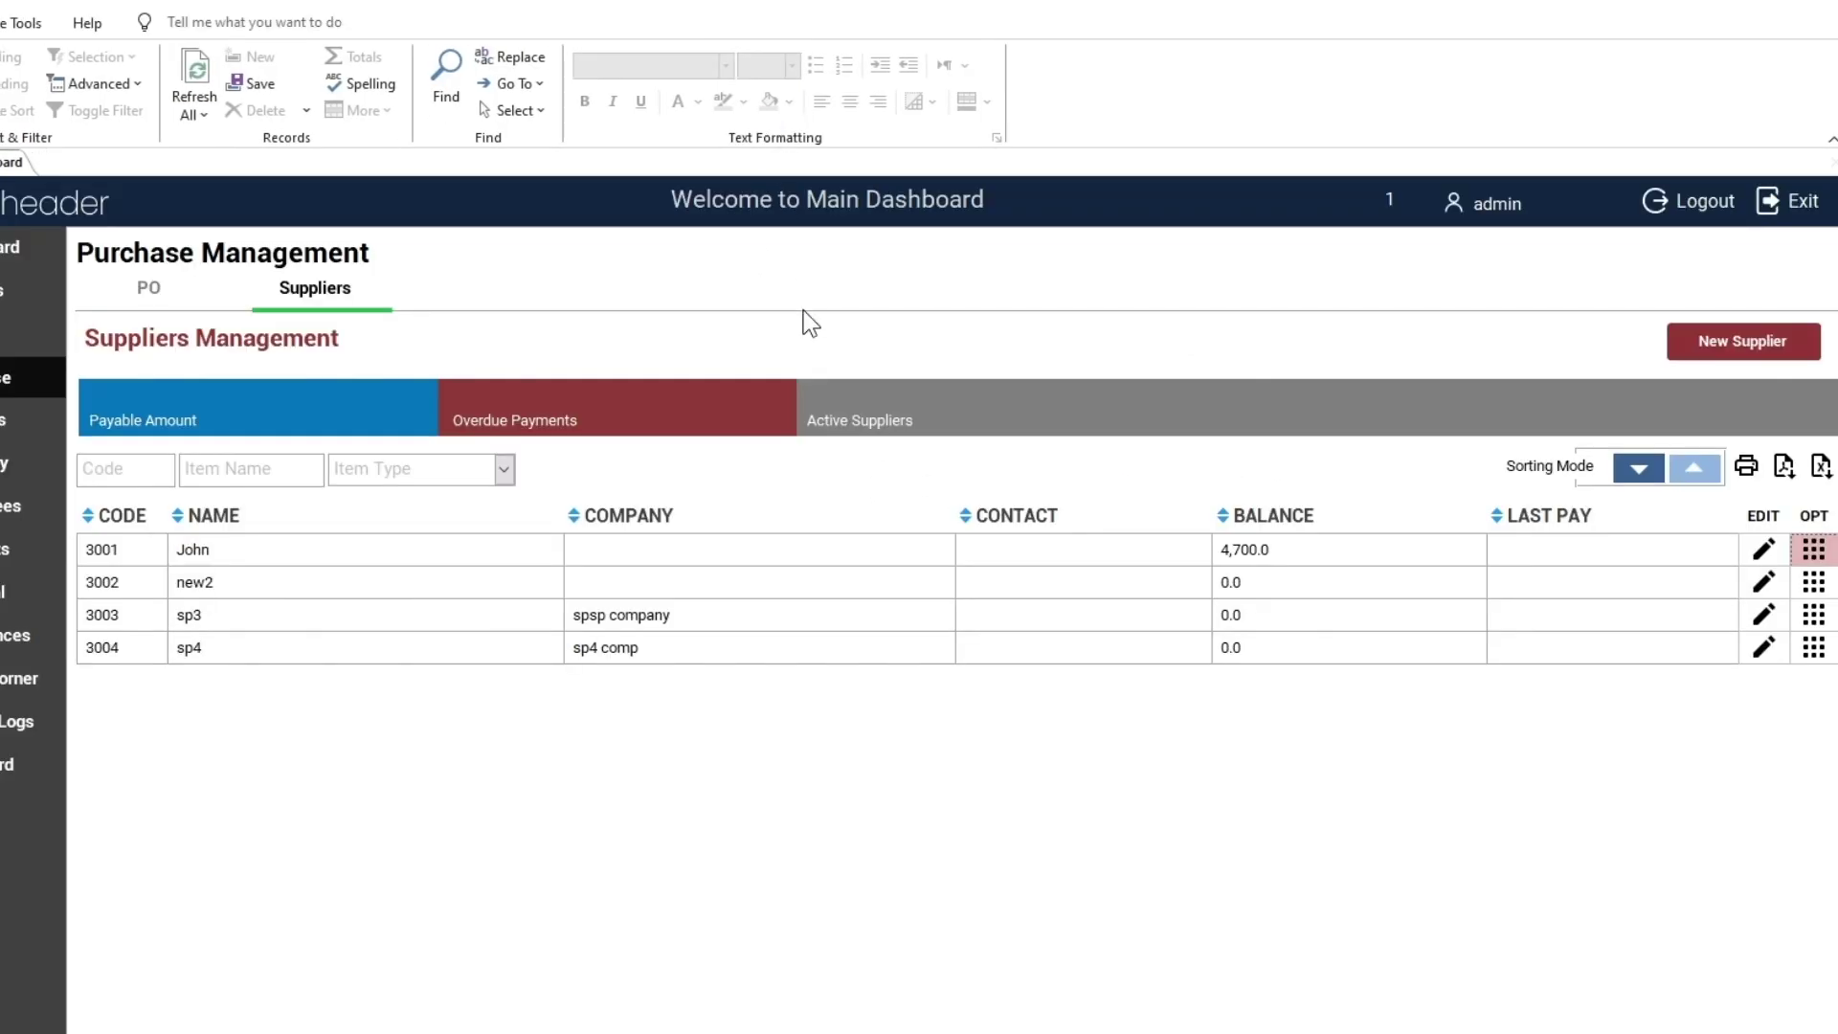
# Dismiss John's Supplier Options and return to the General Journal Folio list
pyautogui.click(1807, 550)
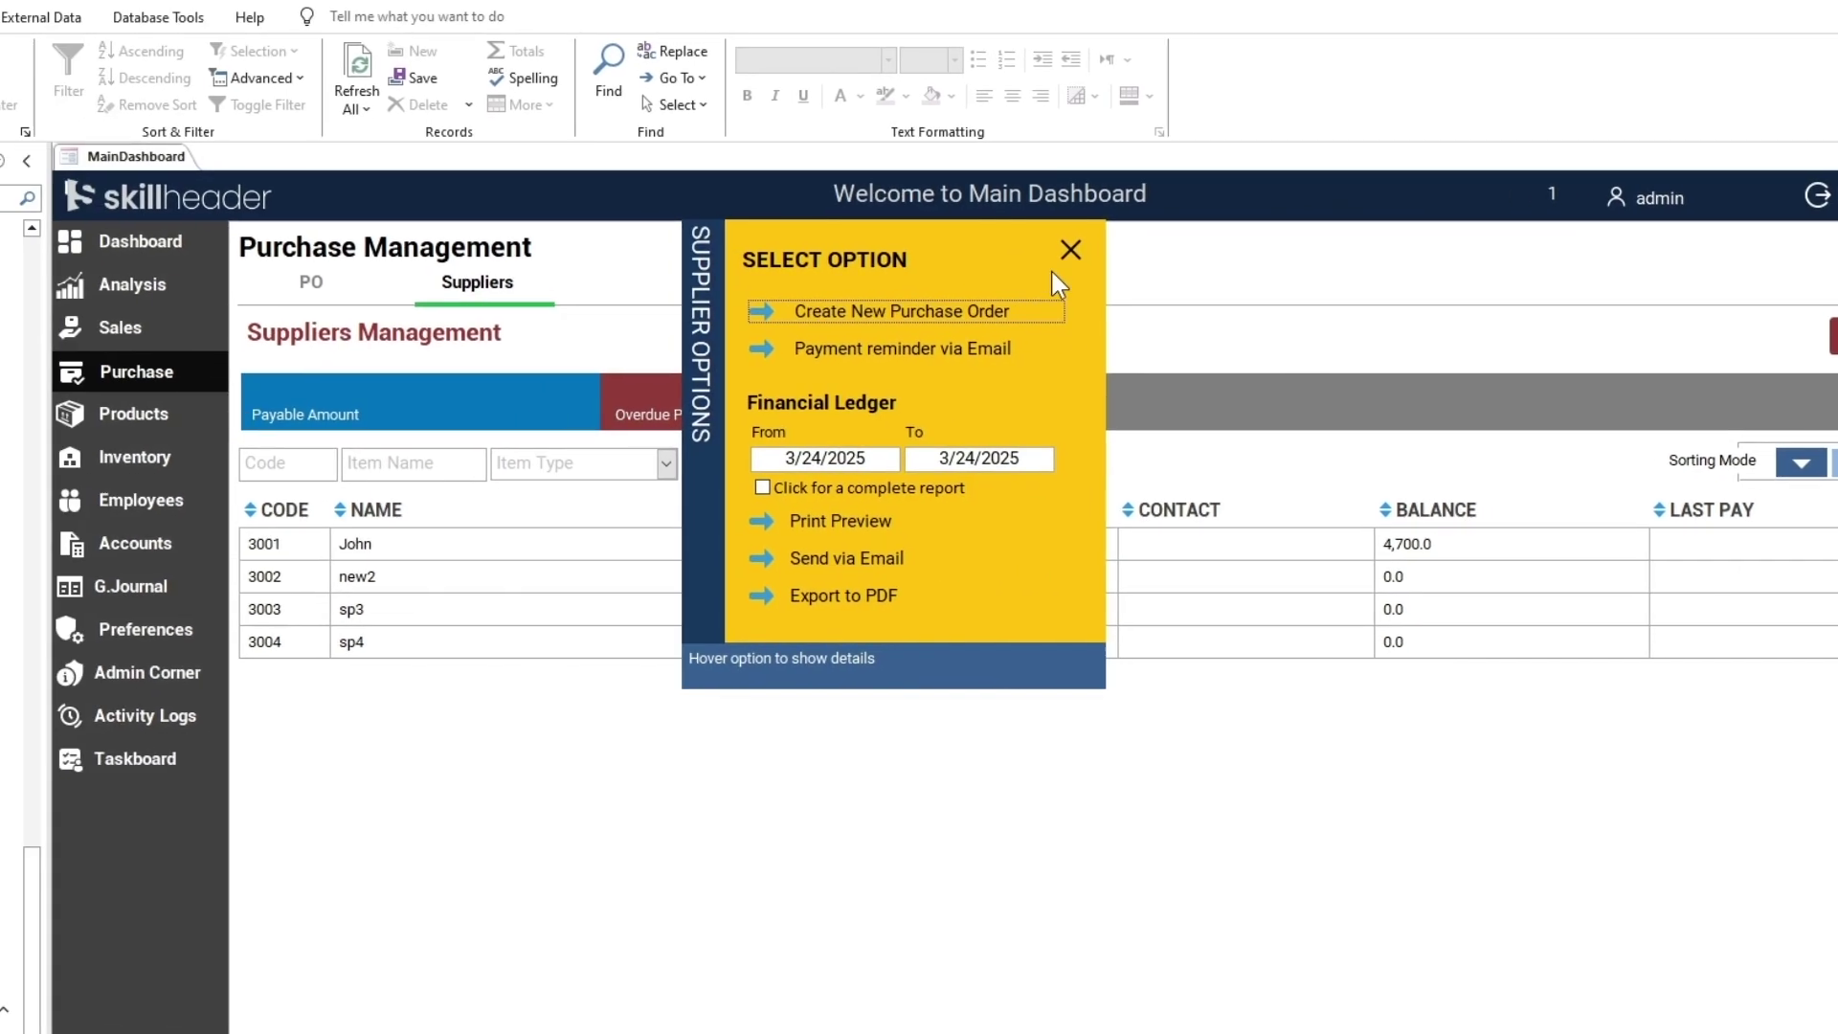
pyautogui.click(908, 255)
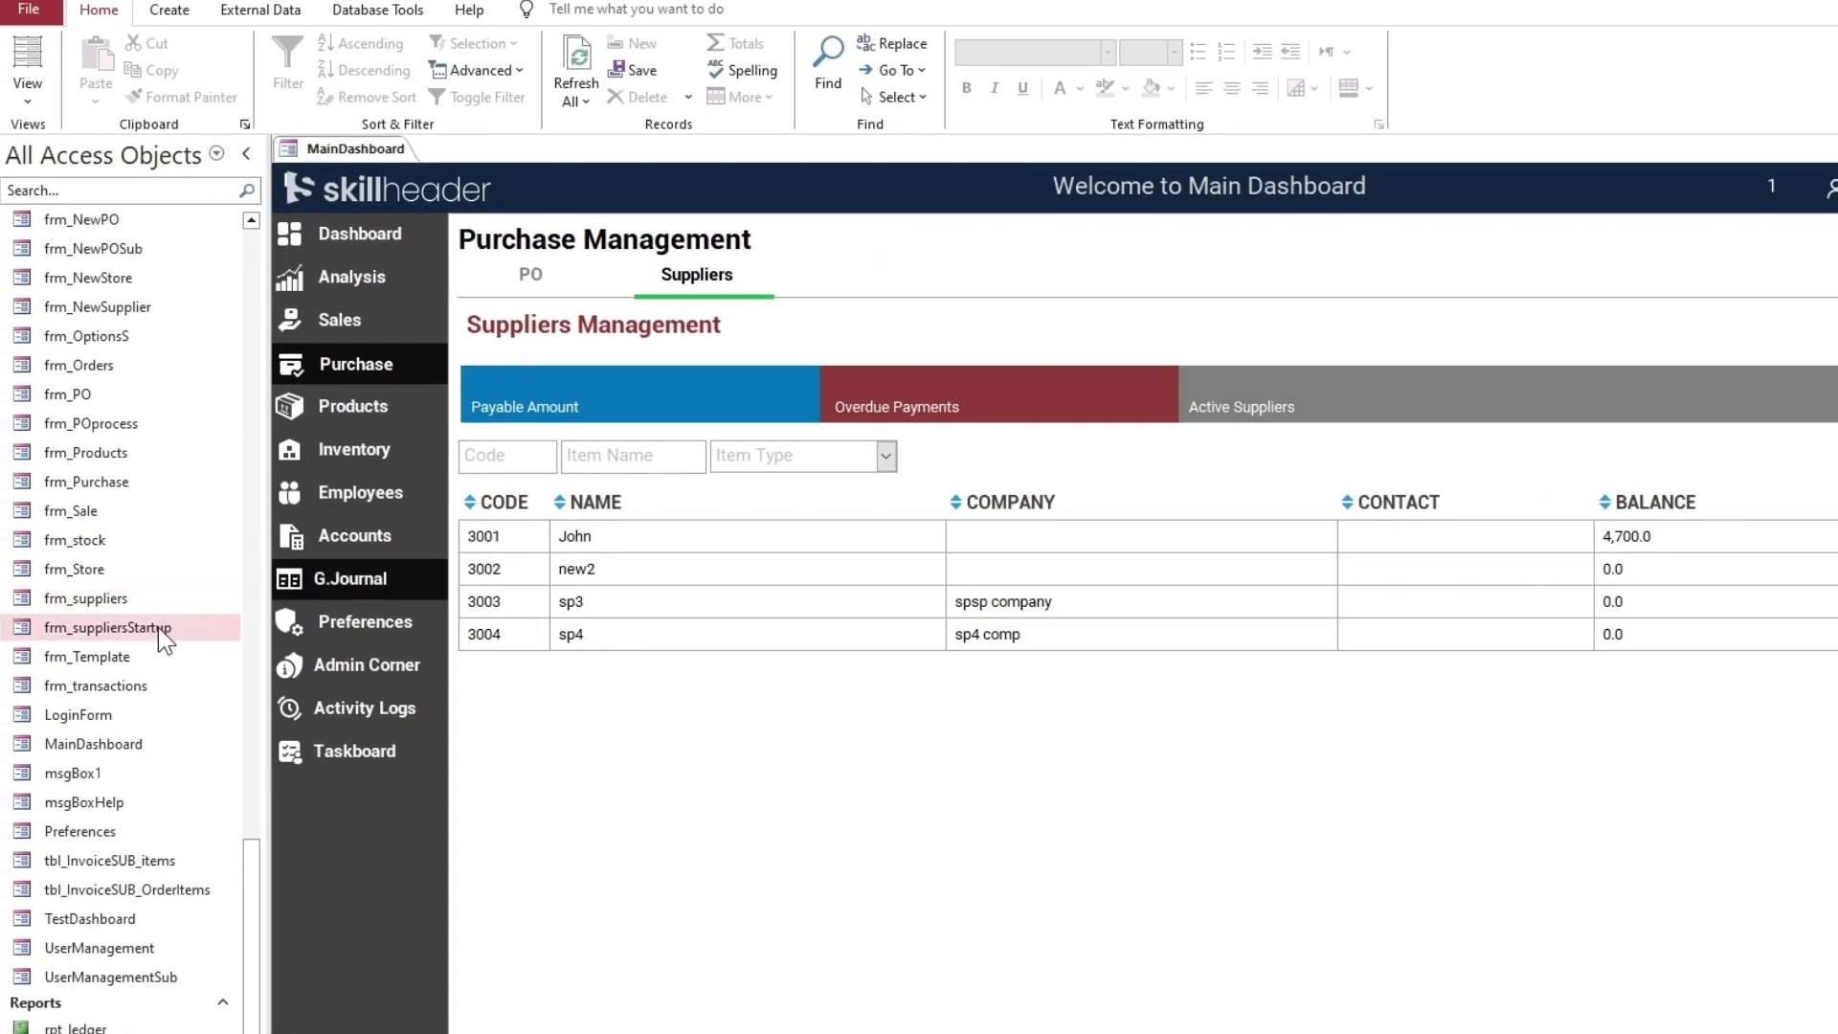
pyautogui.moveTo(249, 894); pyautogui.dragTo(261, 299)
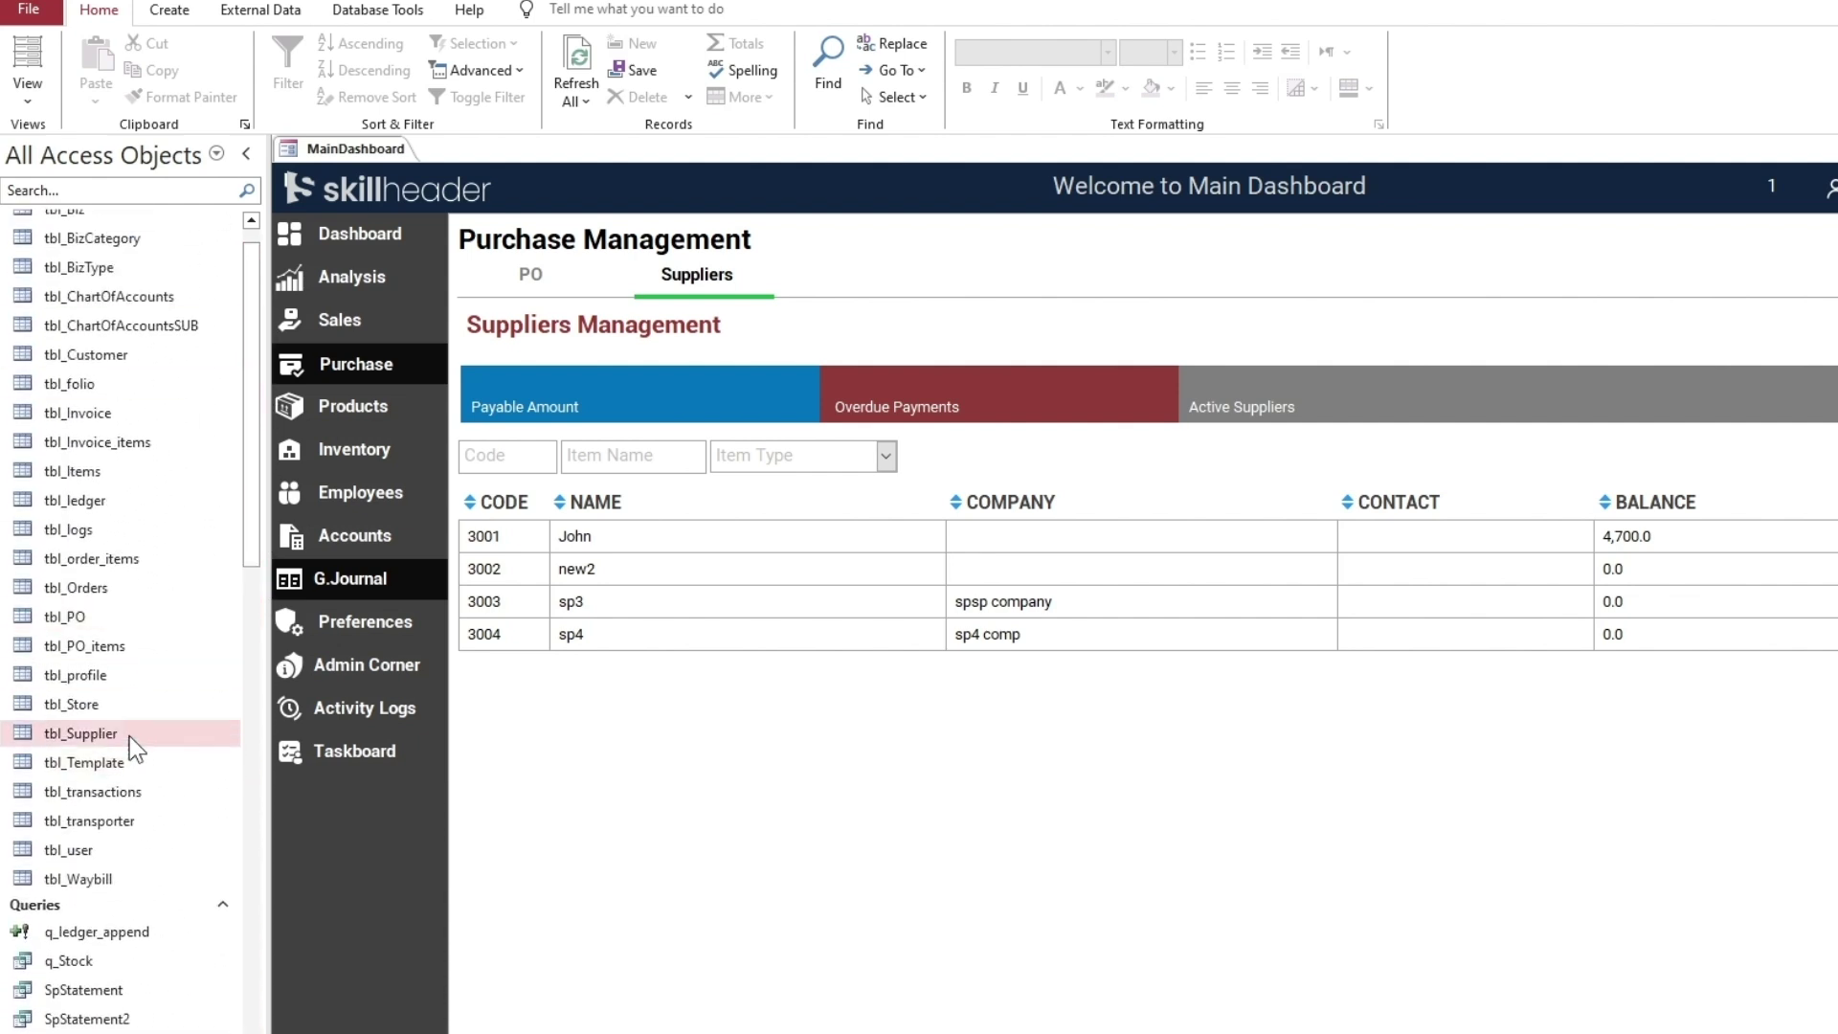
pyautogui.click(336, 569)
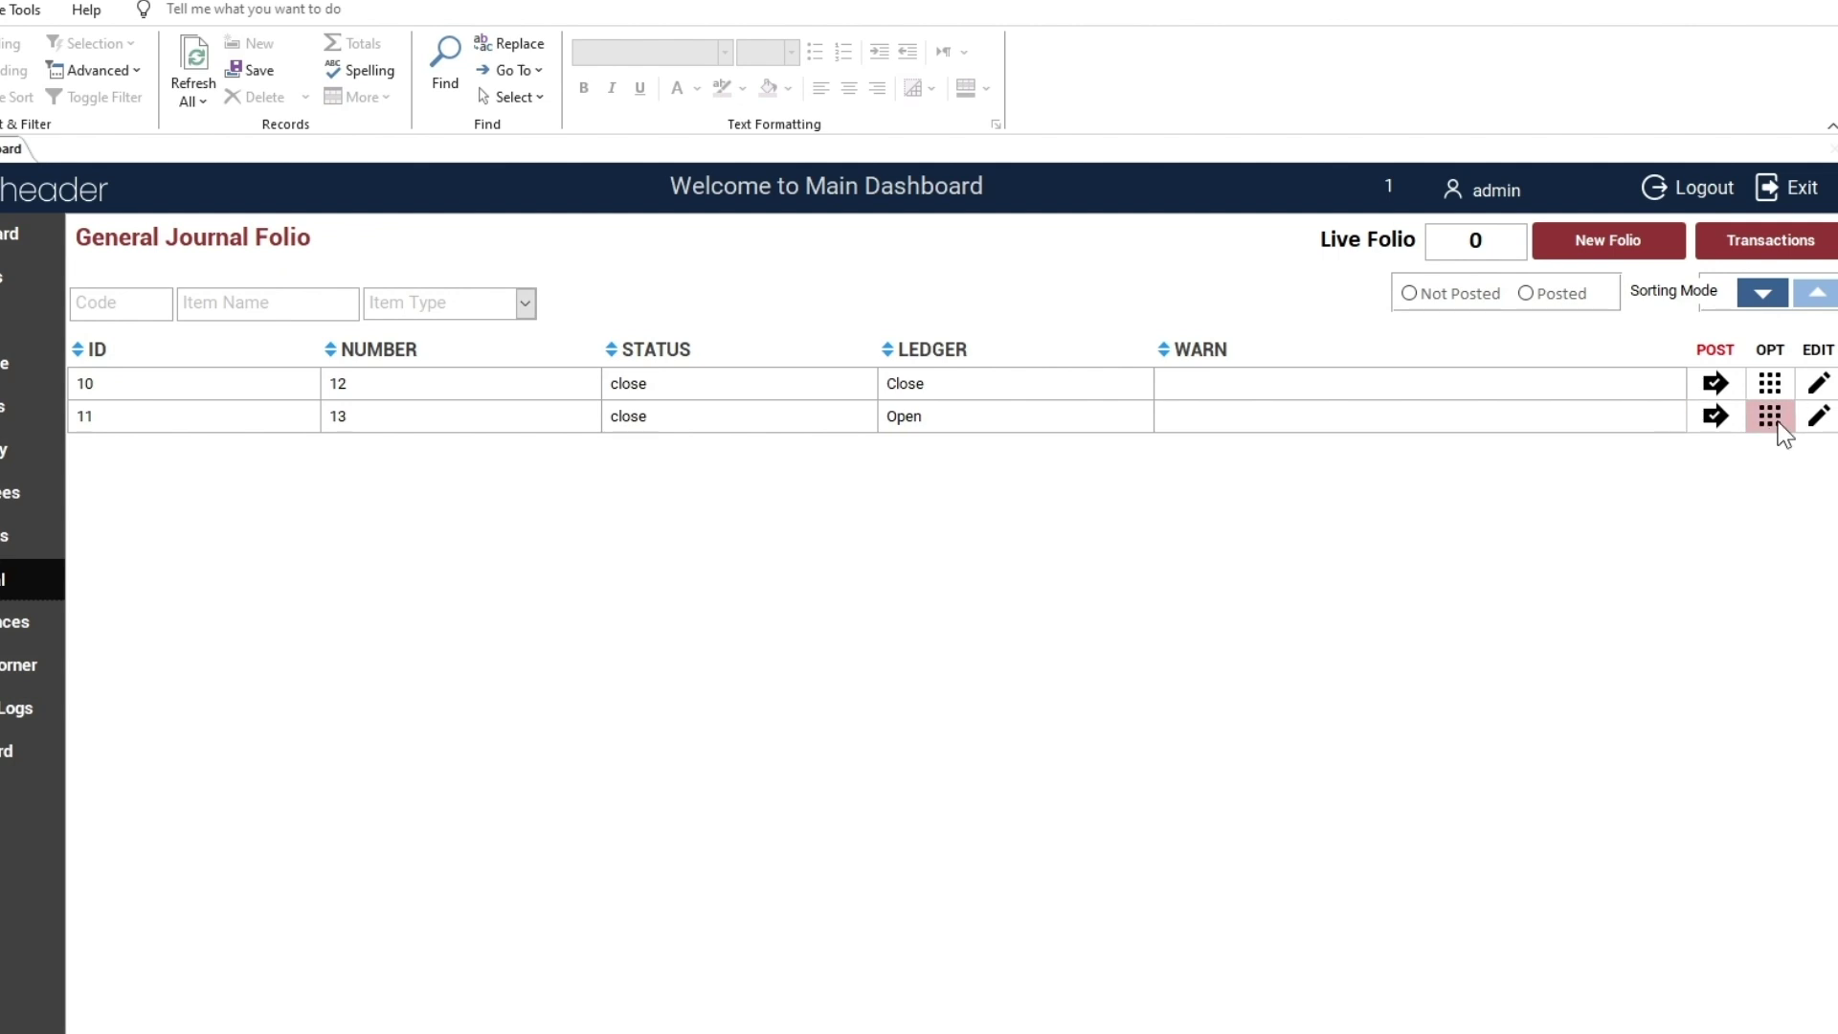
# Post folio 13's entries to the ledger and view the Suppliers list
pyautogui.click(1708, 415)
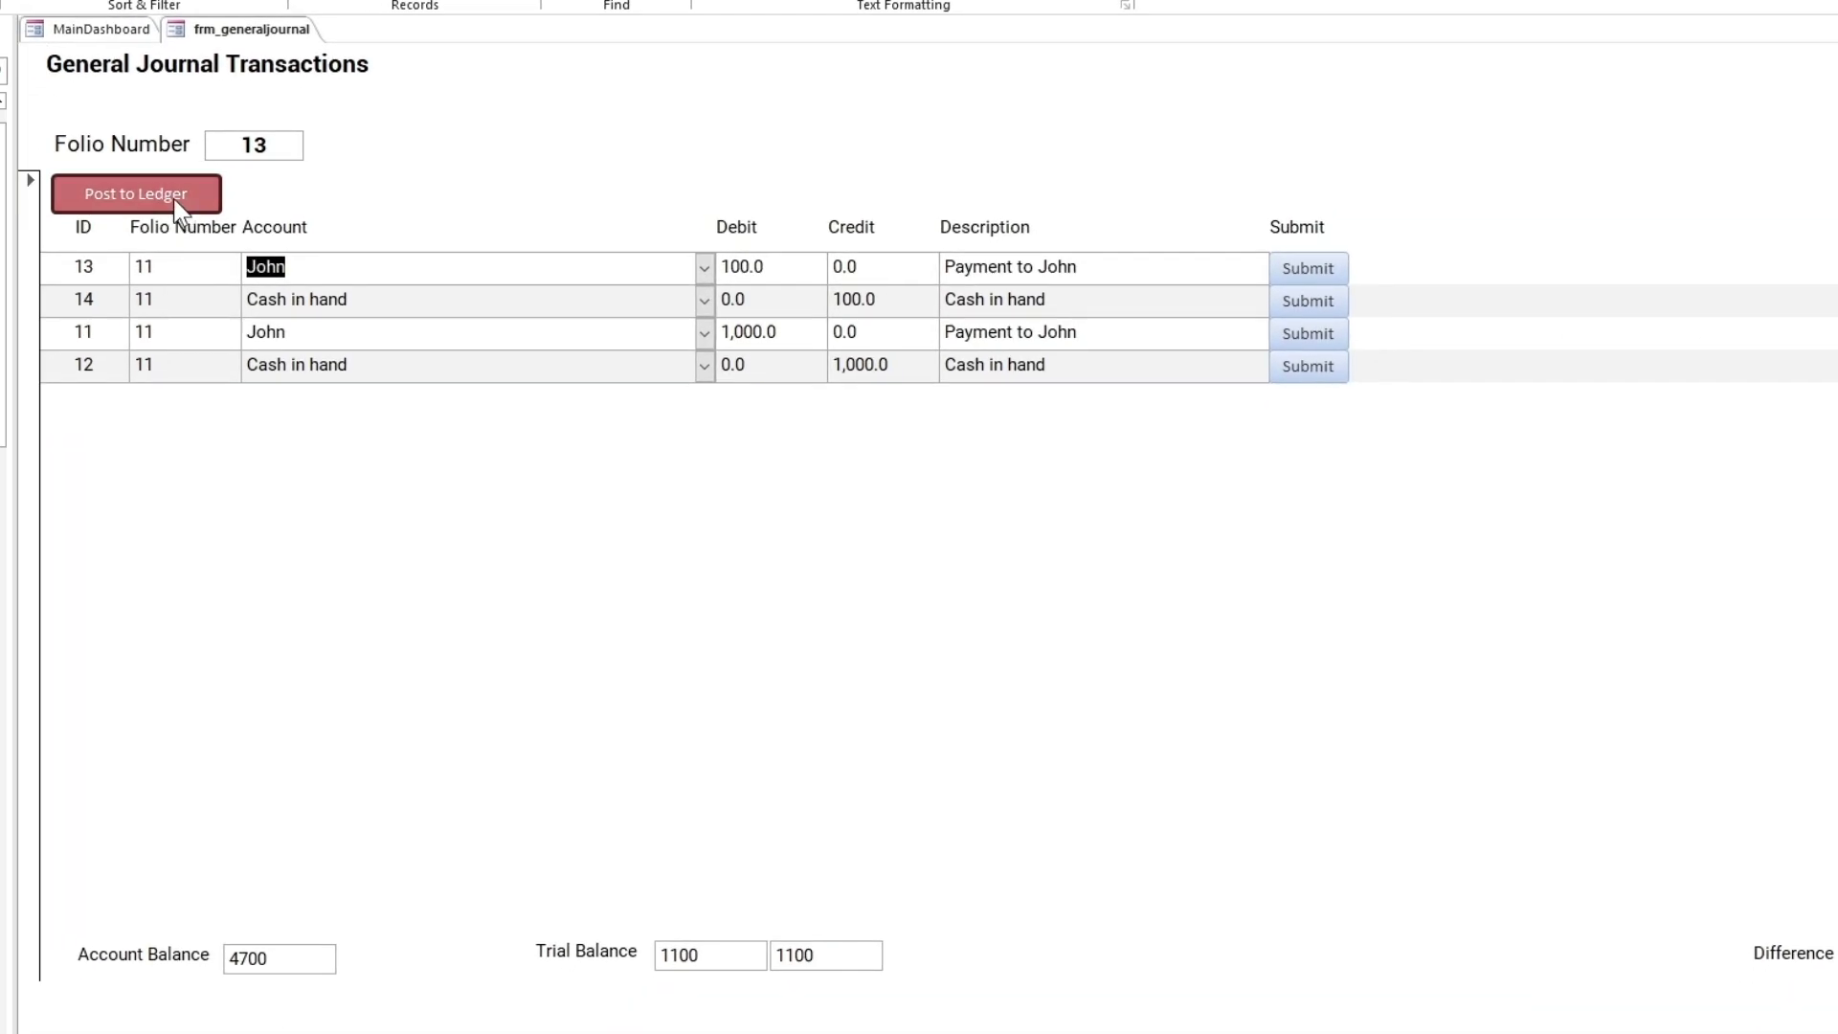
pyautogui.click(45, 318)
pyautogui.click(906, 558)
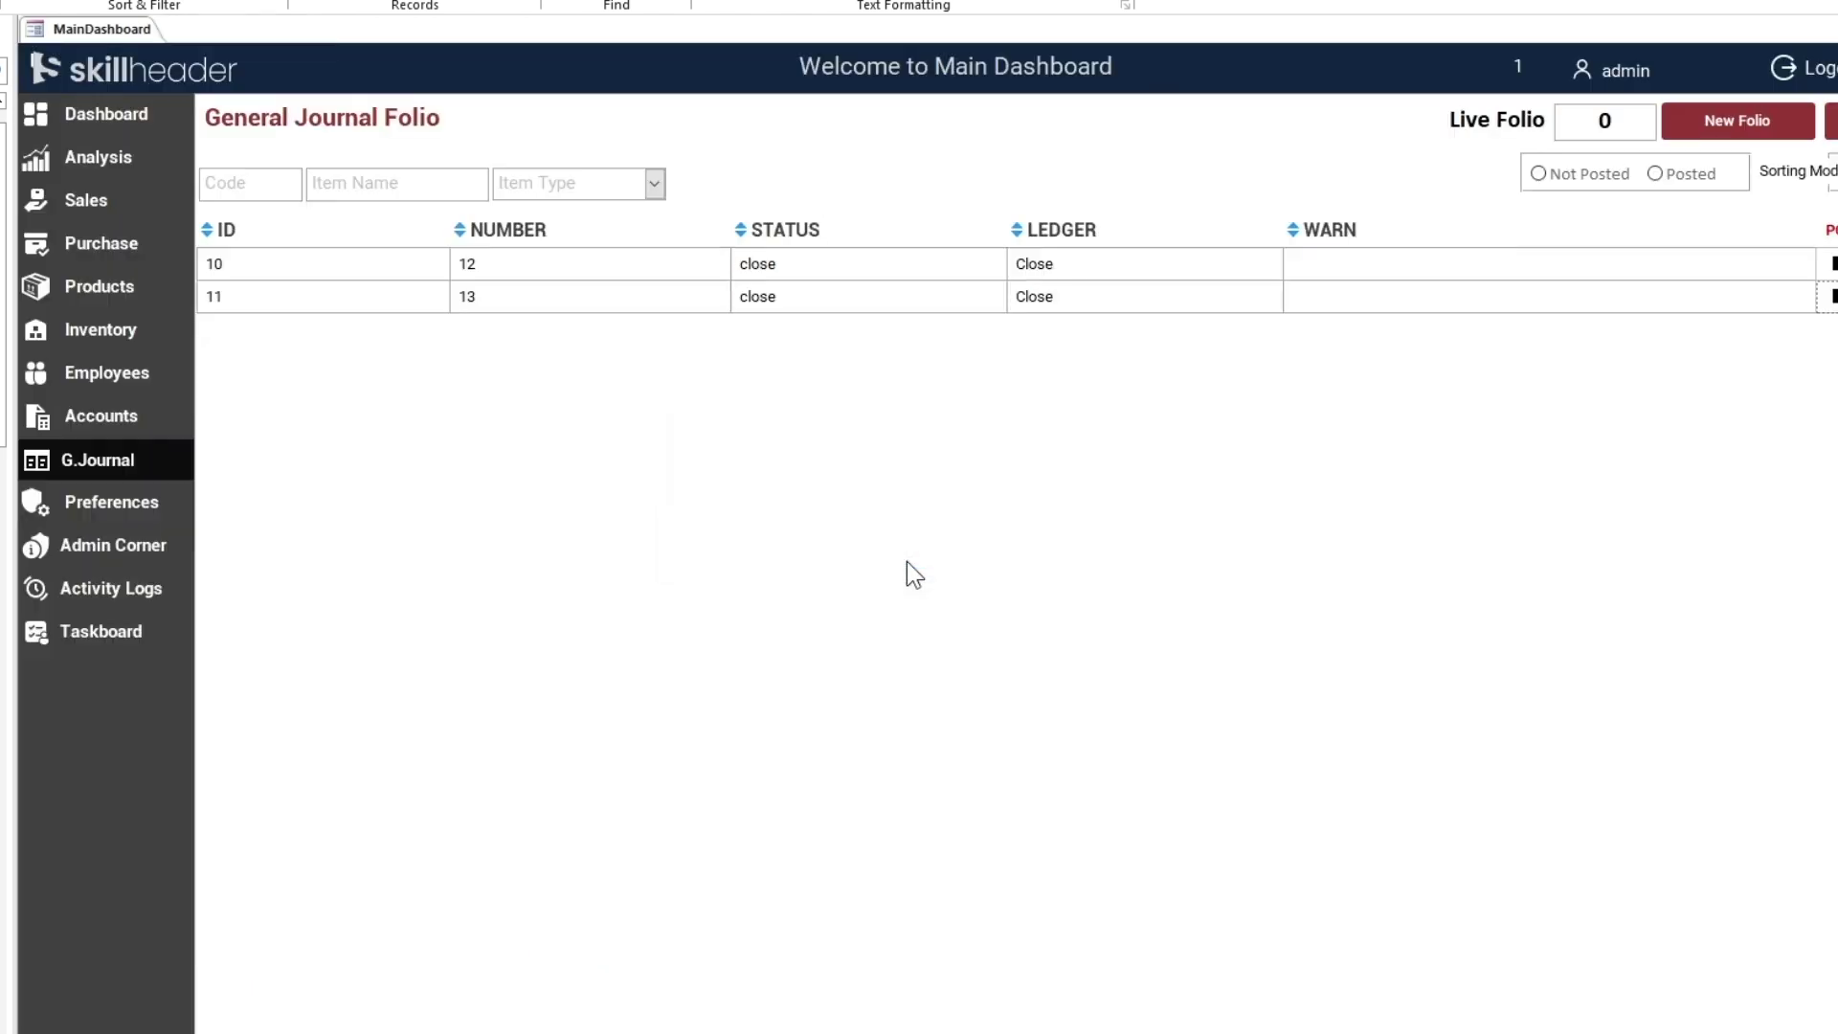
pyautogui.click(108, 246)
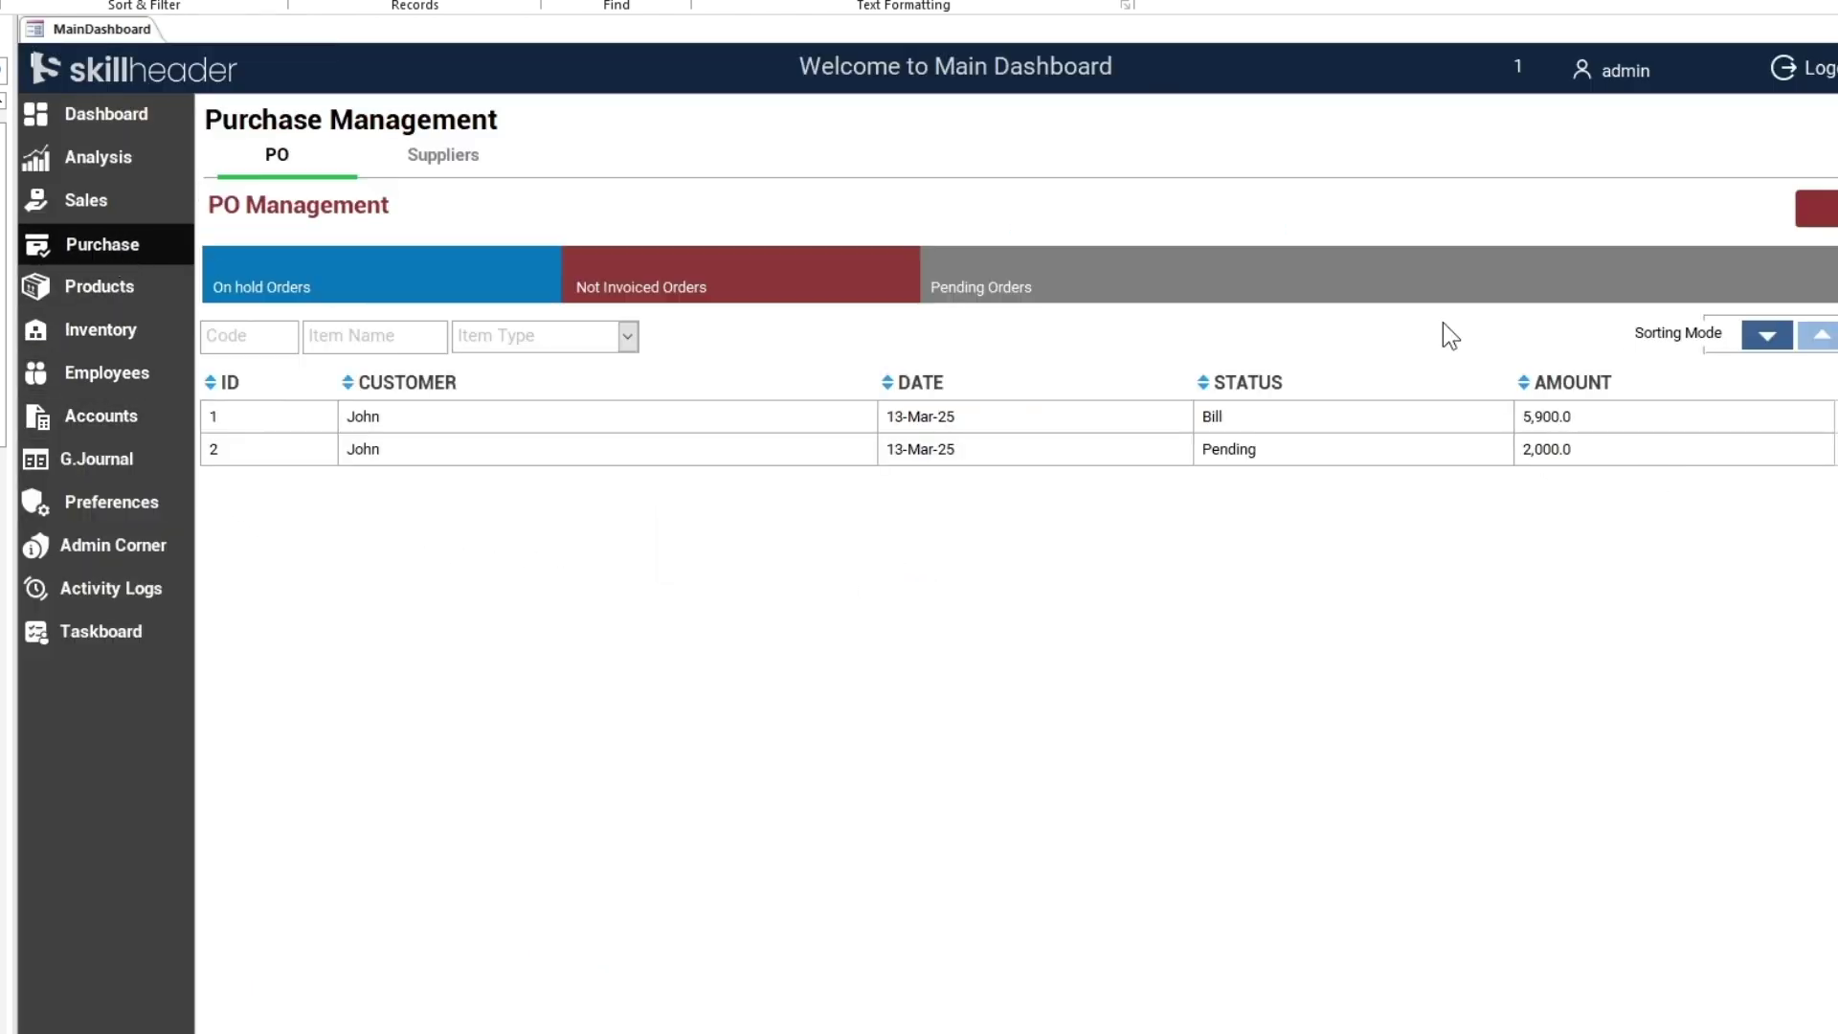
pyautogui.click(446, 165)
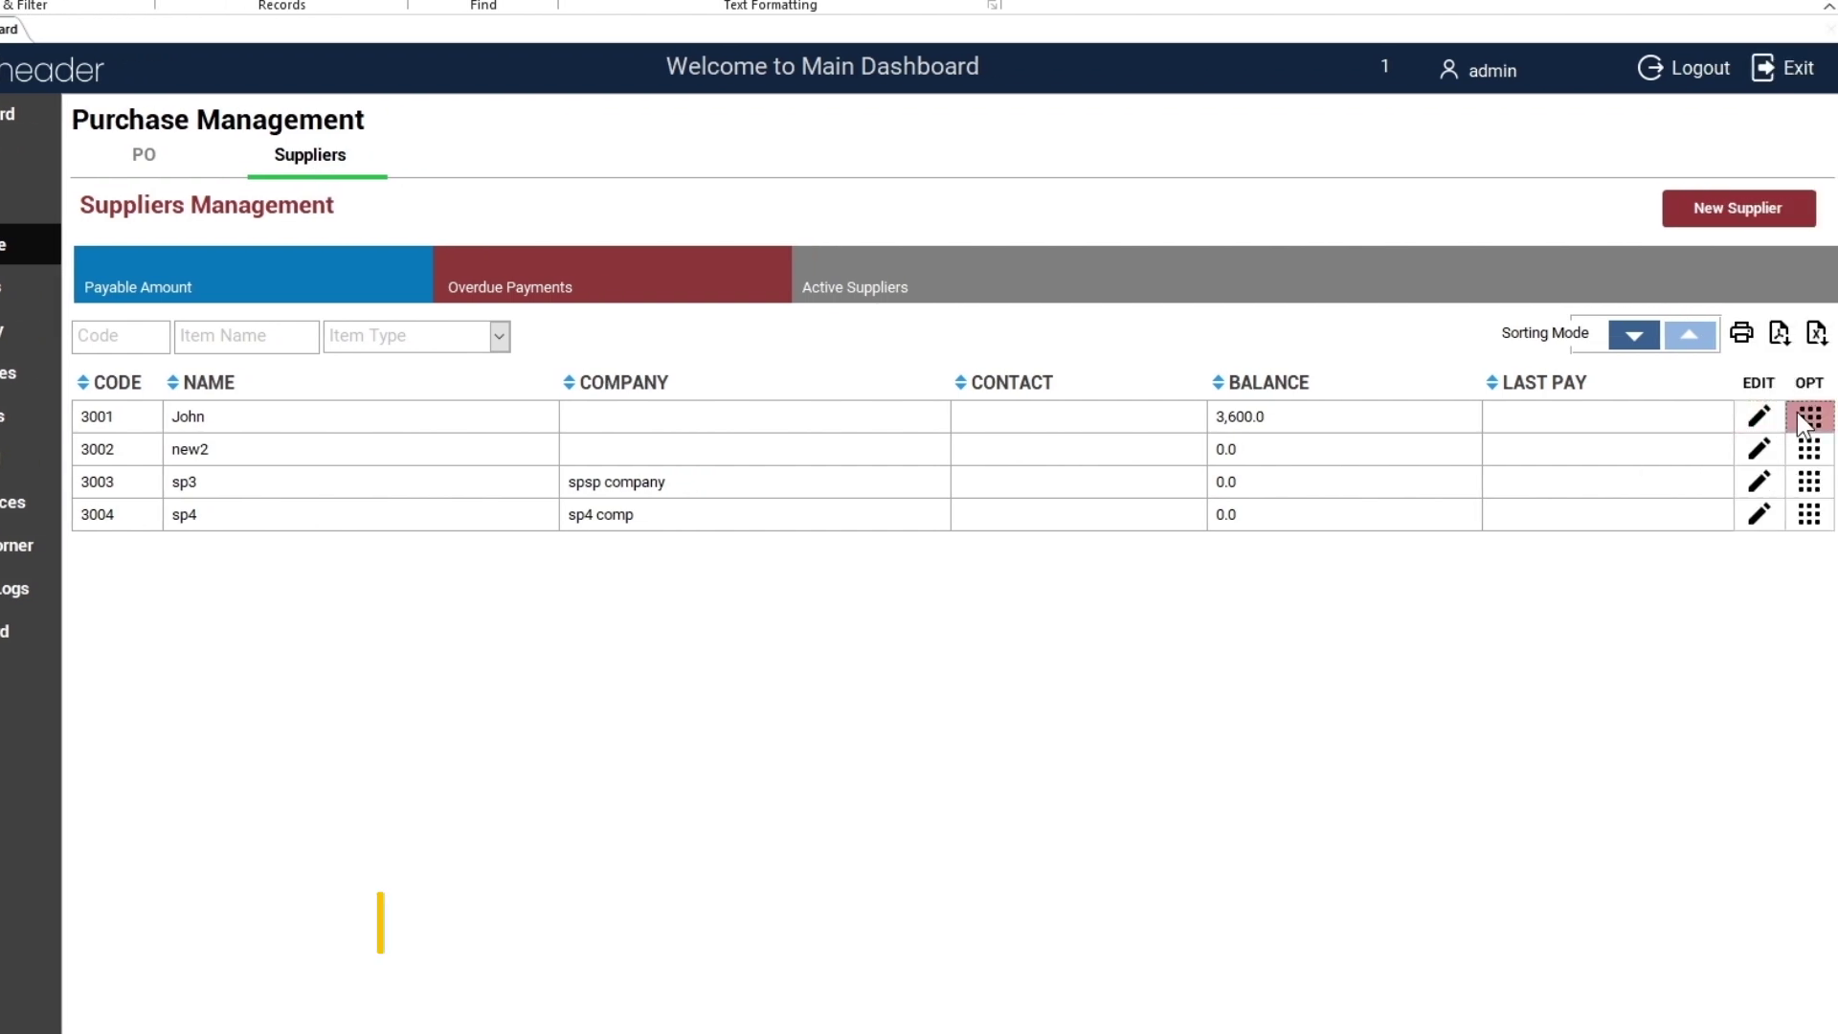
# Preview John's complete statement and zoom in on the 24-03-2025 payments of 100.0 and 1,000.0
pyautogui.click(1810, 416)
pyautogui.click(721, 363)
pyautogui.click(682, 395)
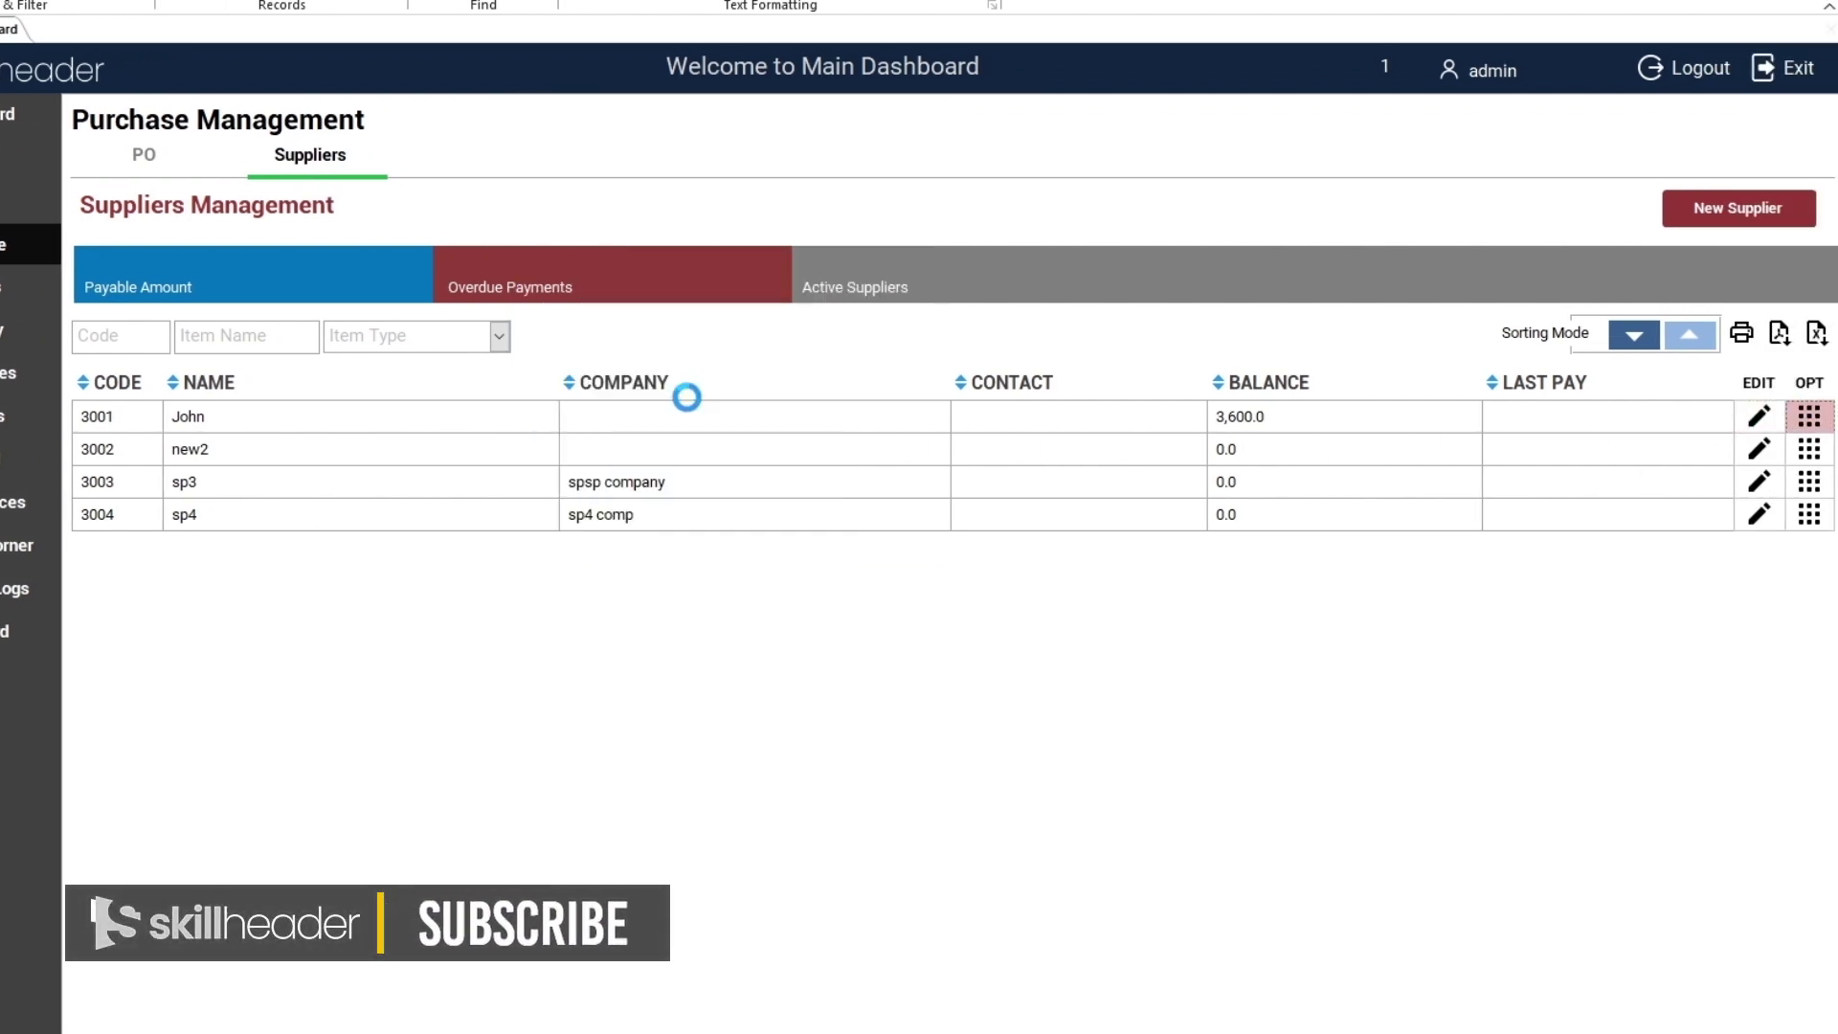
pyautogui.click(738, 320)
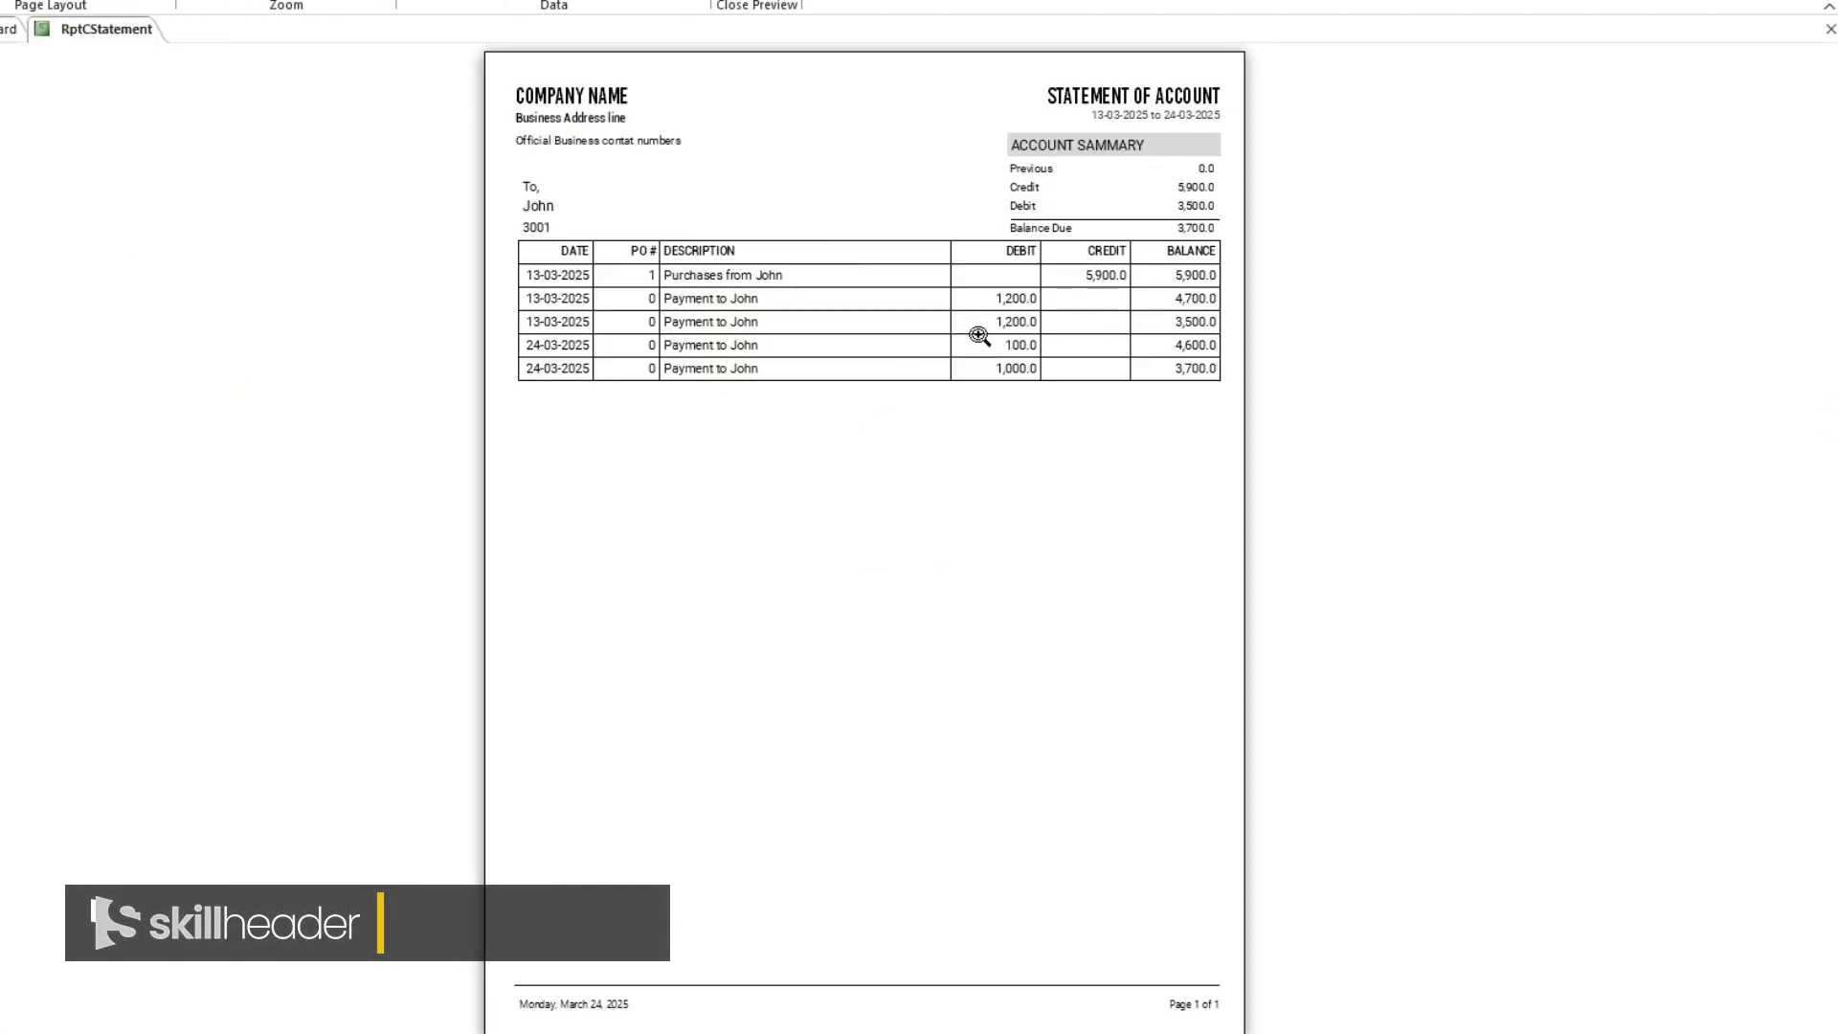
pyautogui.click(987, 330)
pyautogui.scroll(4, 996, 345)
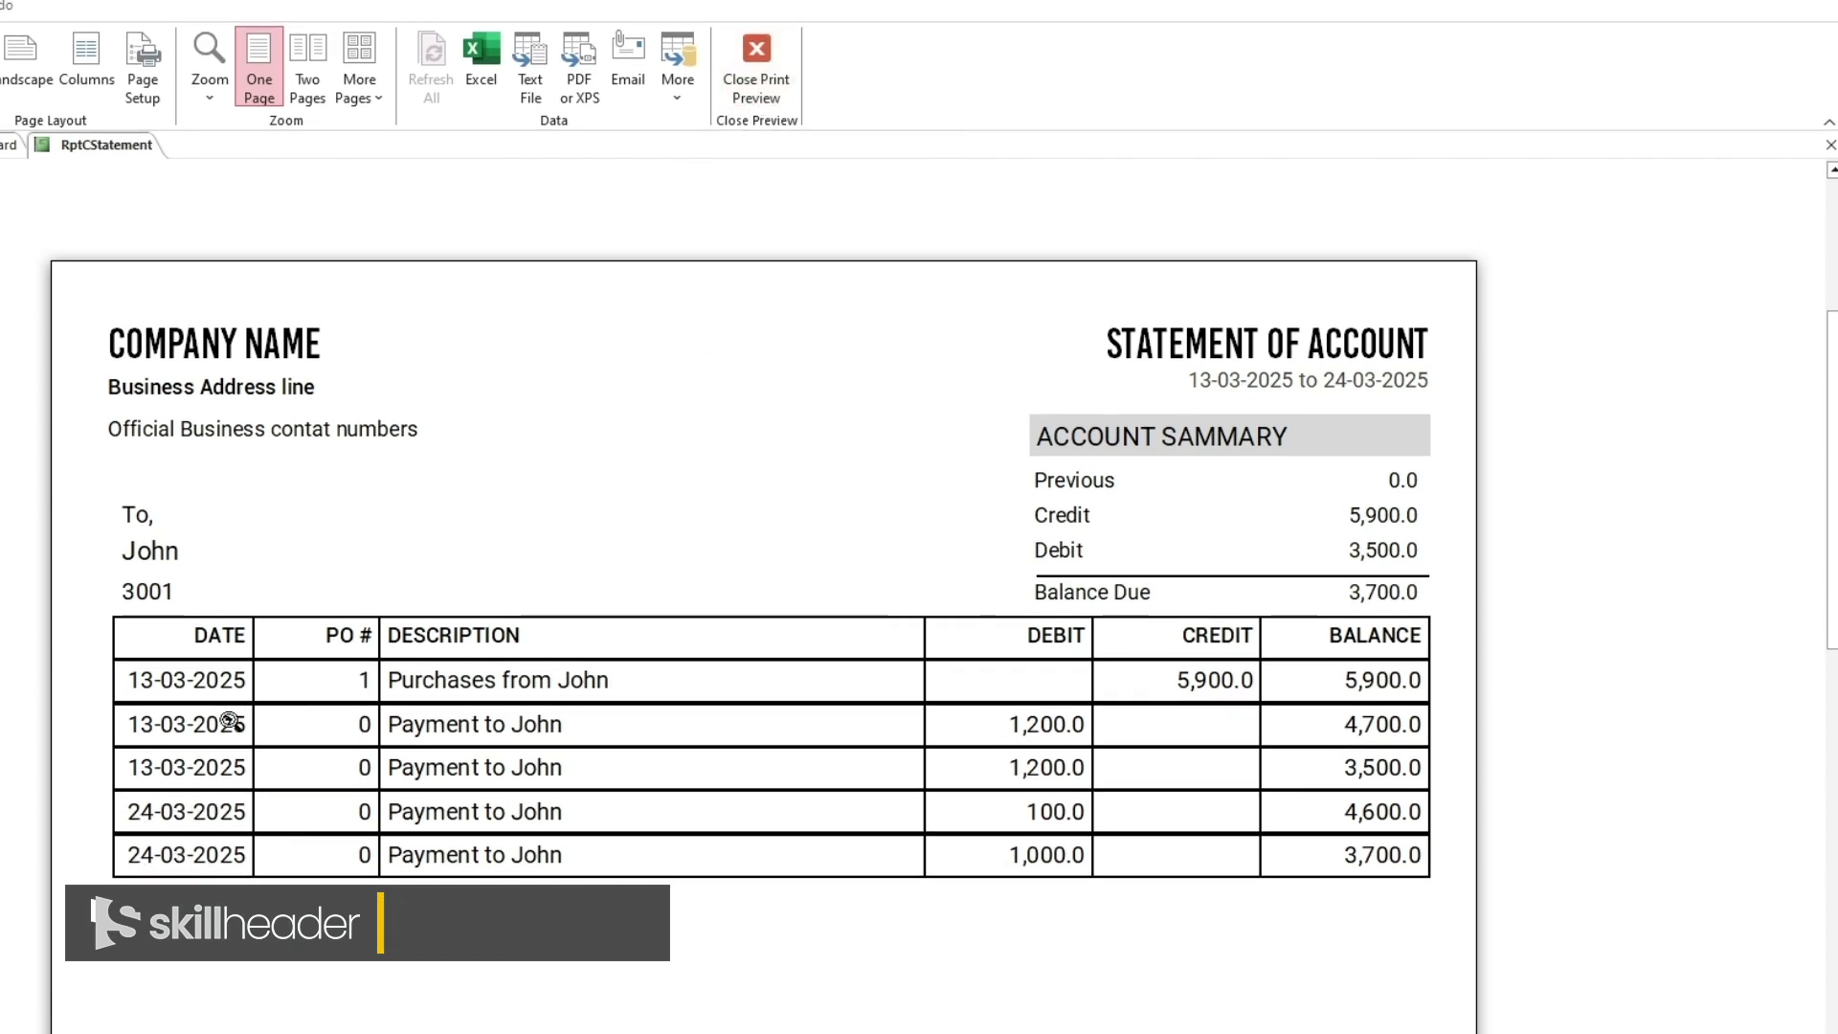
# Preview John's statement for 3/24/2025 only and zoom in on the 4,500.0 previous balance
pyautogui.click(727, 79)
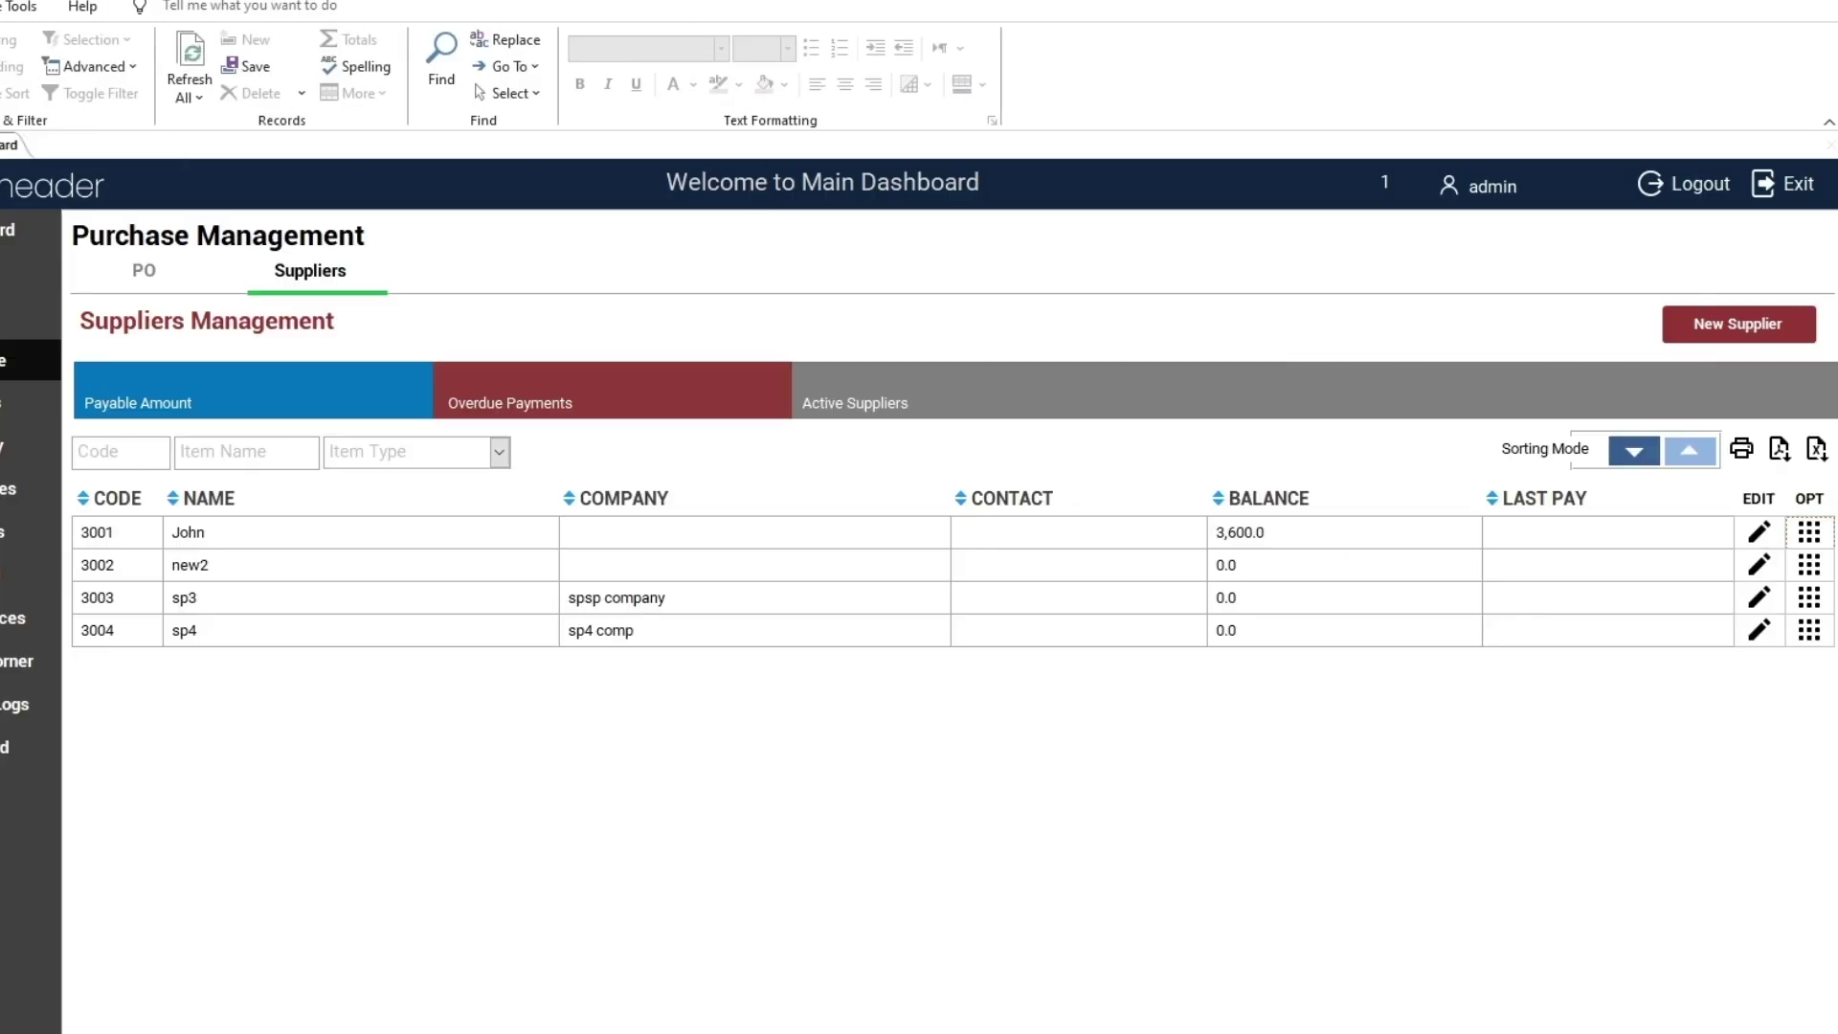
pyautogui.click(1809, 532)
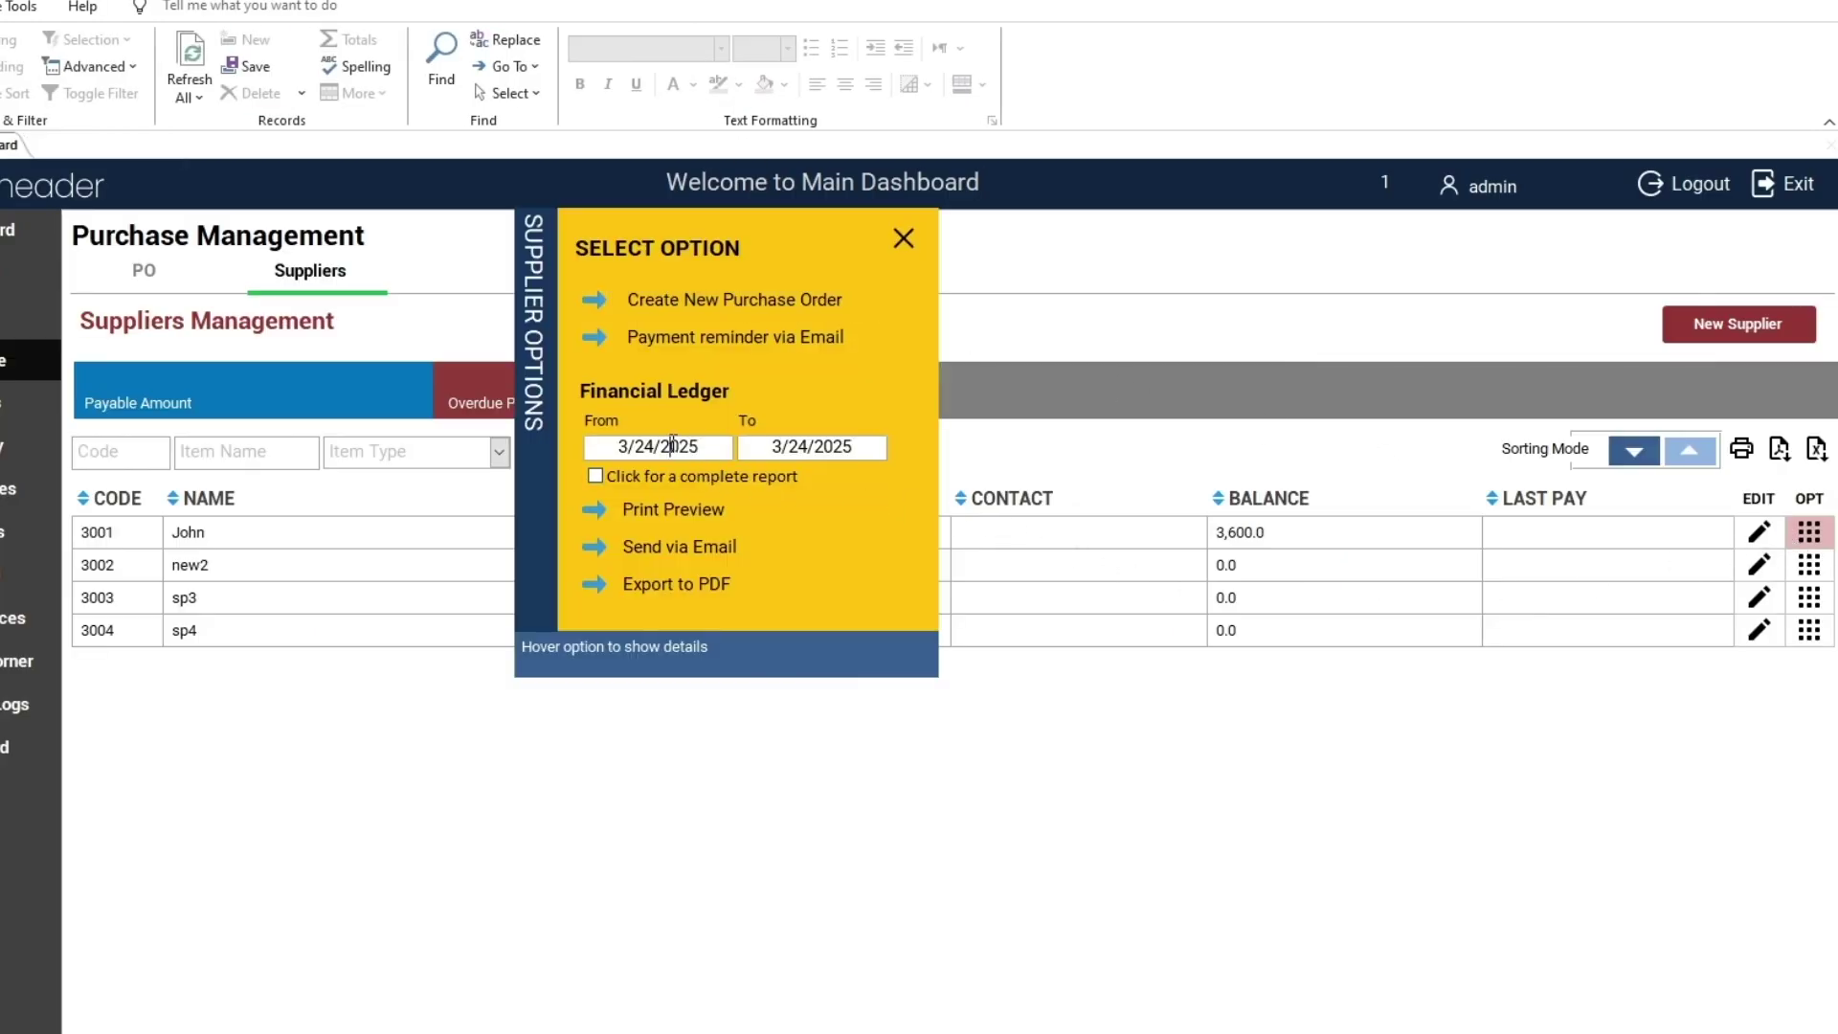
pyautogui.click(828, 445)
pyautogui.click(669, 514)
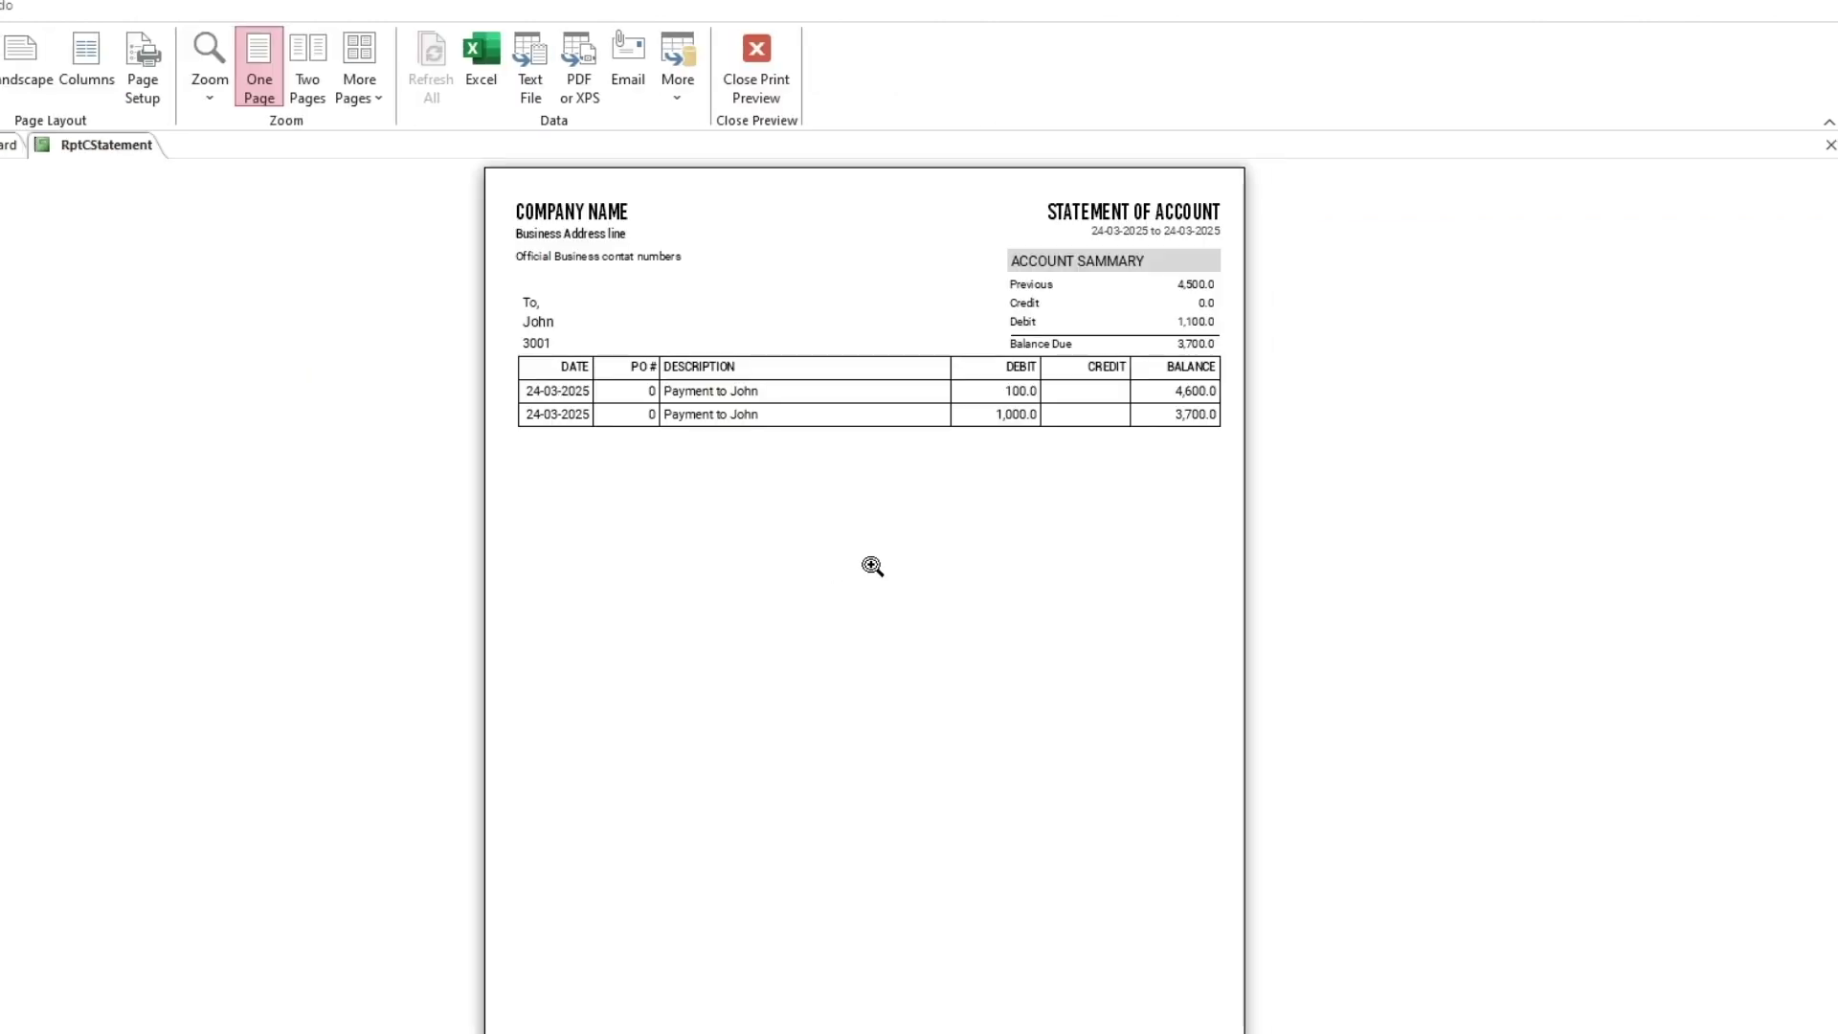
pyautogui.click(872, 566)
pyautogui.scroll(2, 1067, 422)
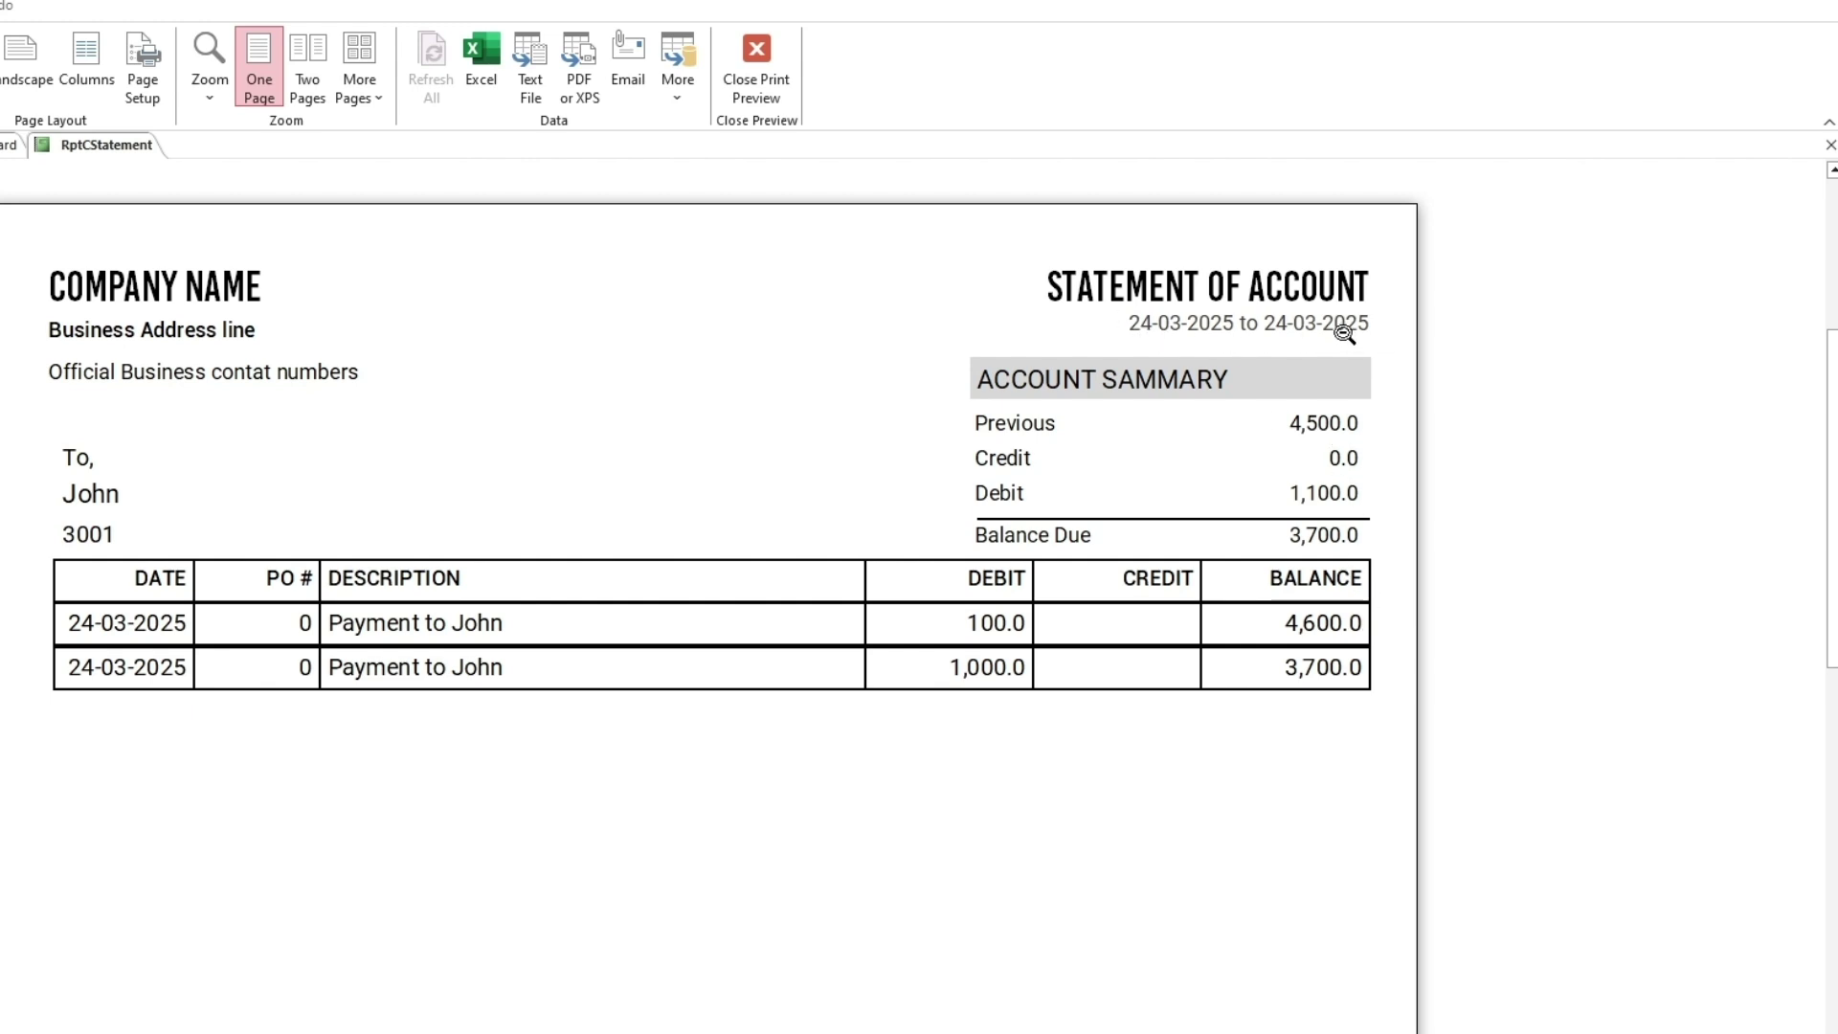
# Close the statement preview and supplier options, returning to the purchase orders list
pyautogui.click(770, 99)
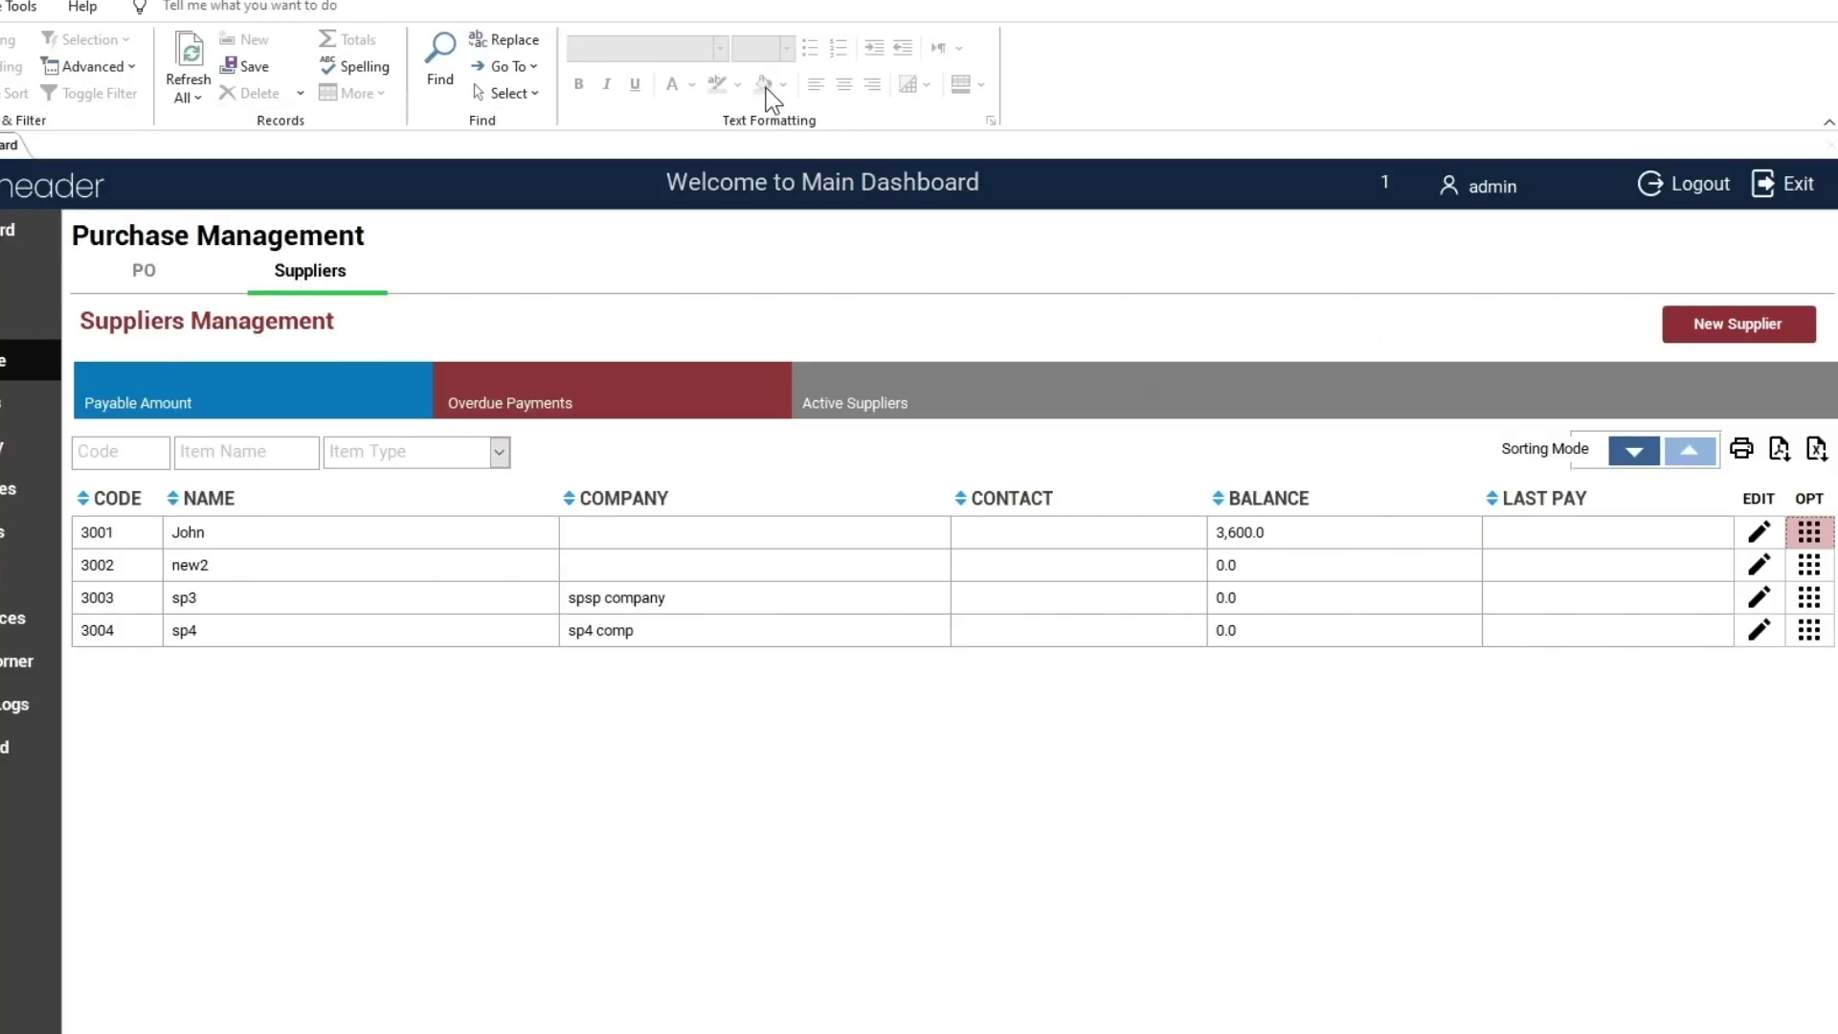
pyautogui.click(1808, 534)
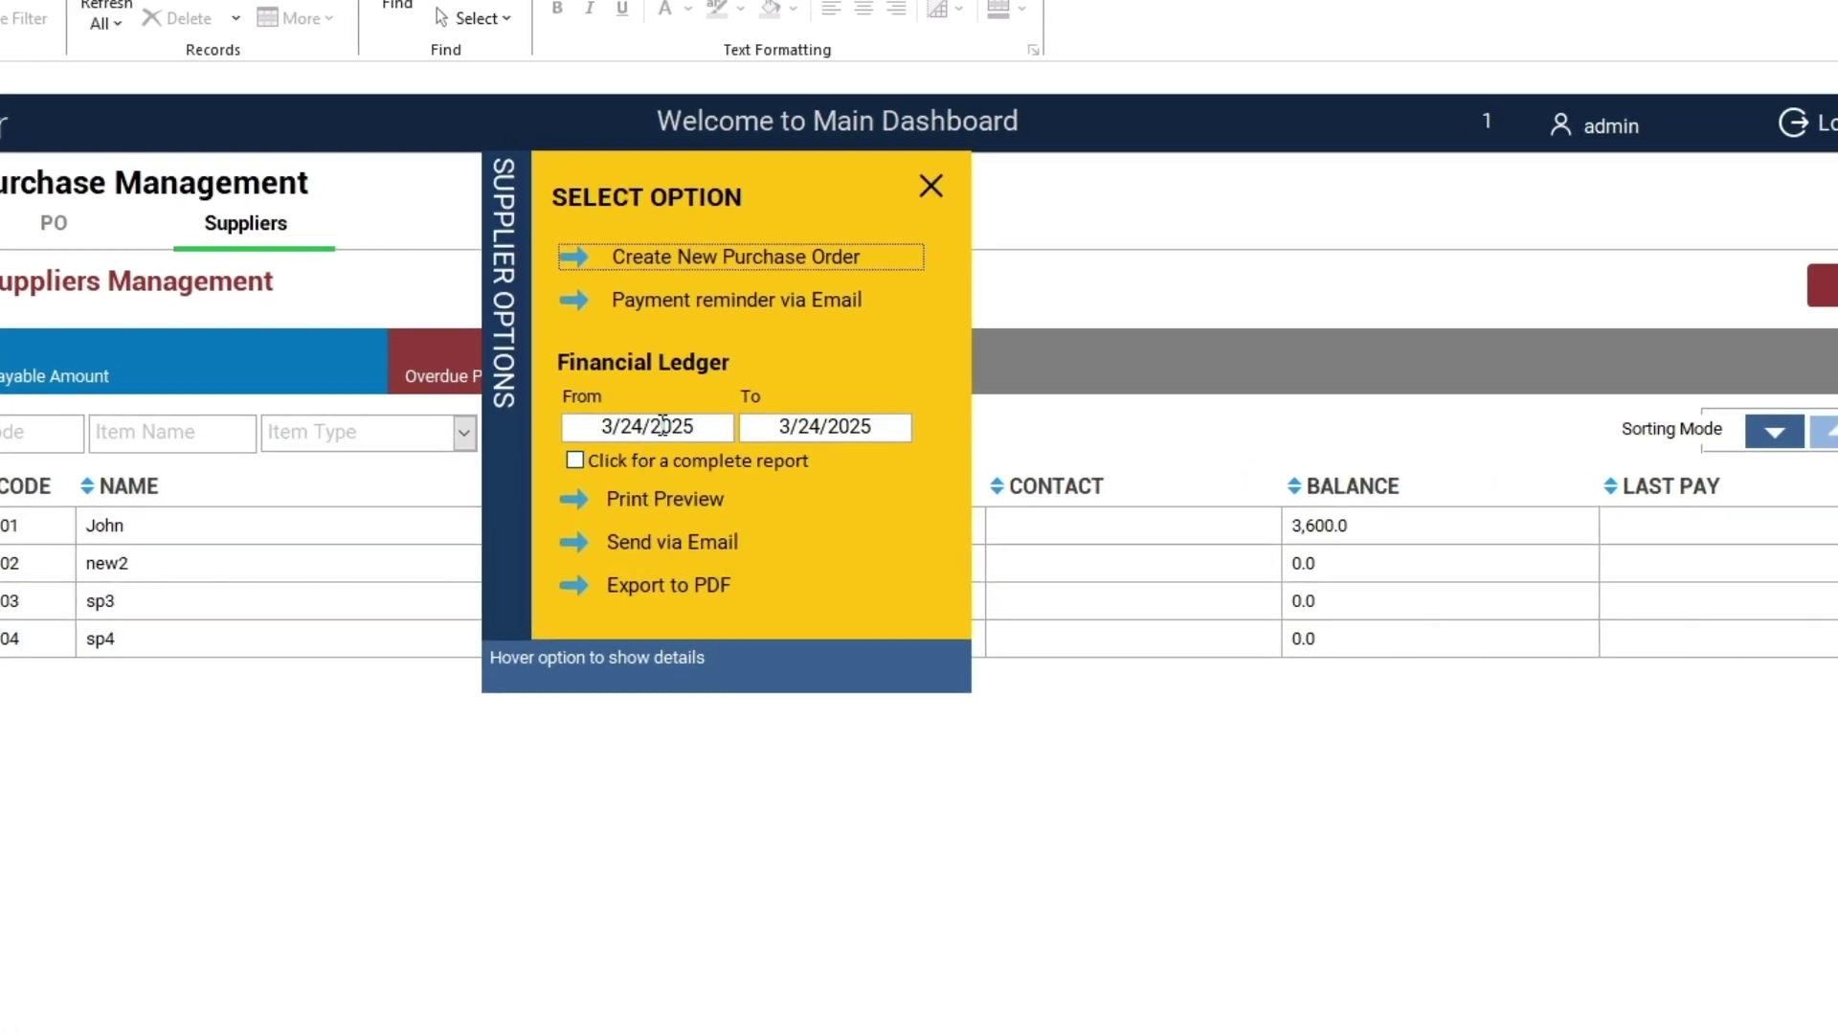
pyautogui.click(927, 186)
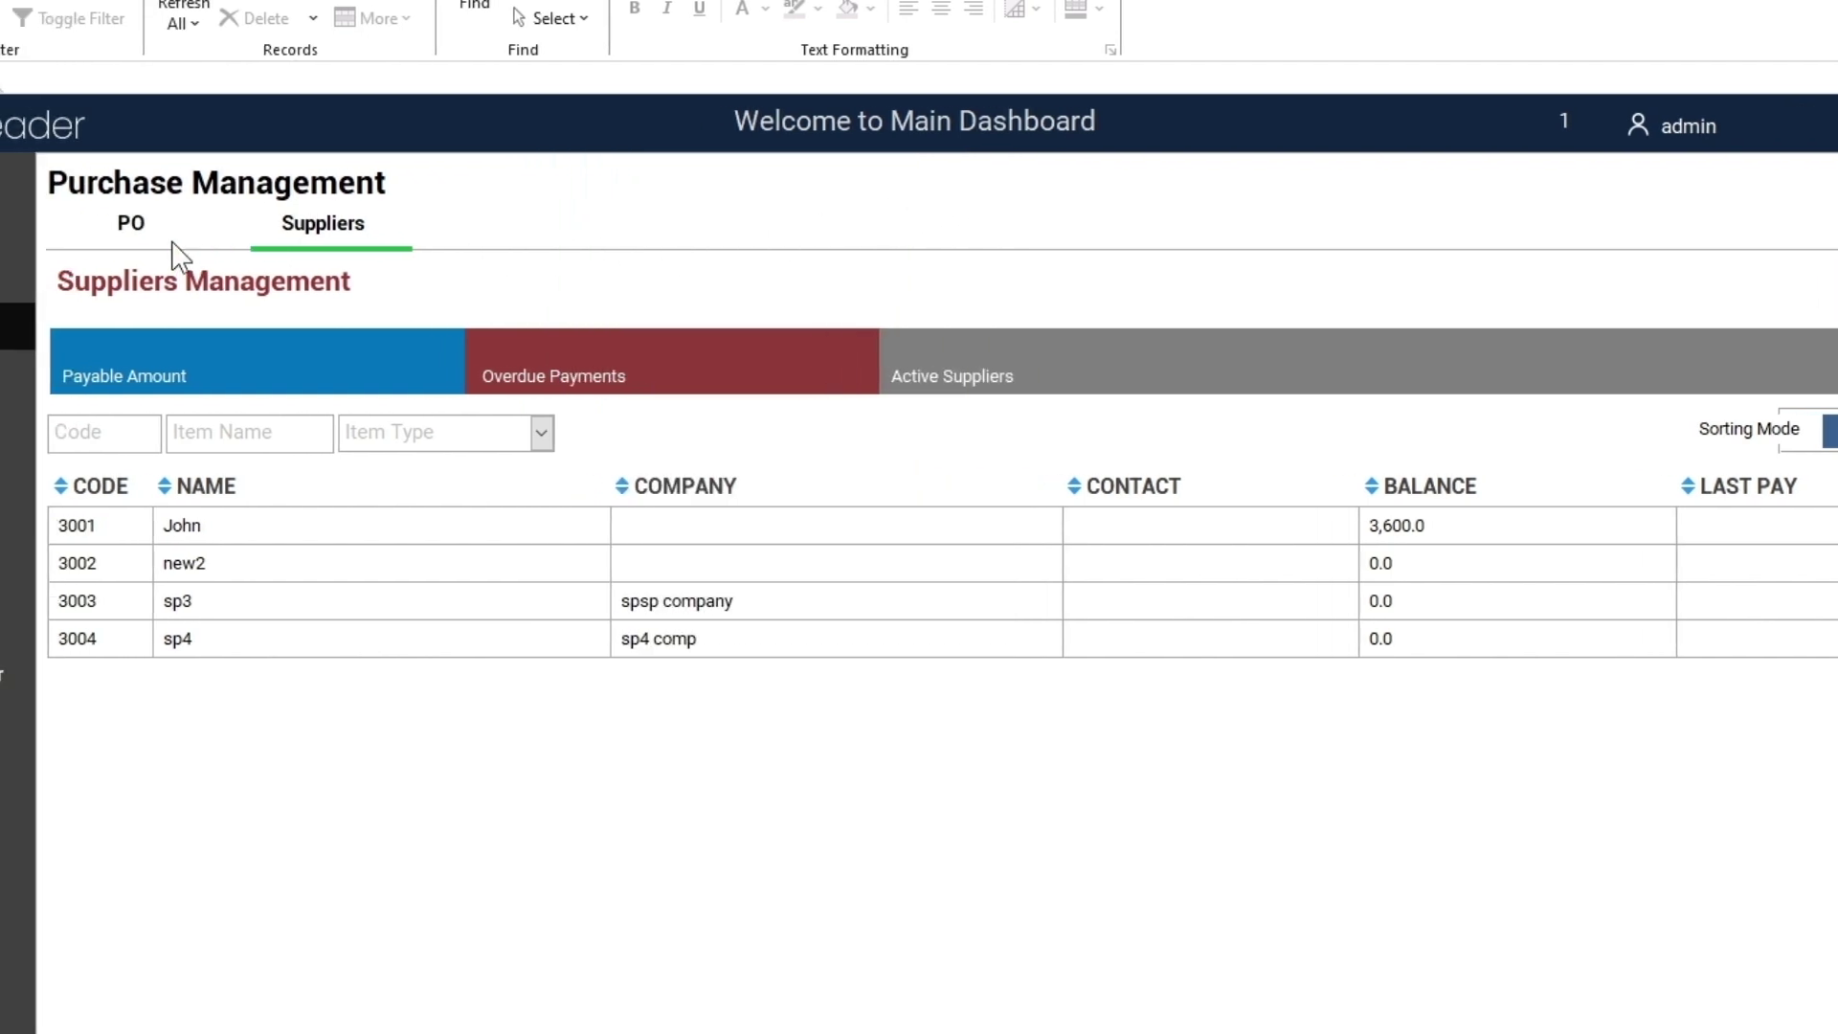
pyautogui.click(131, 239)
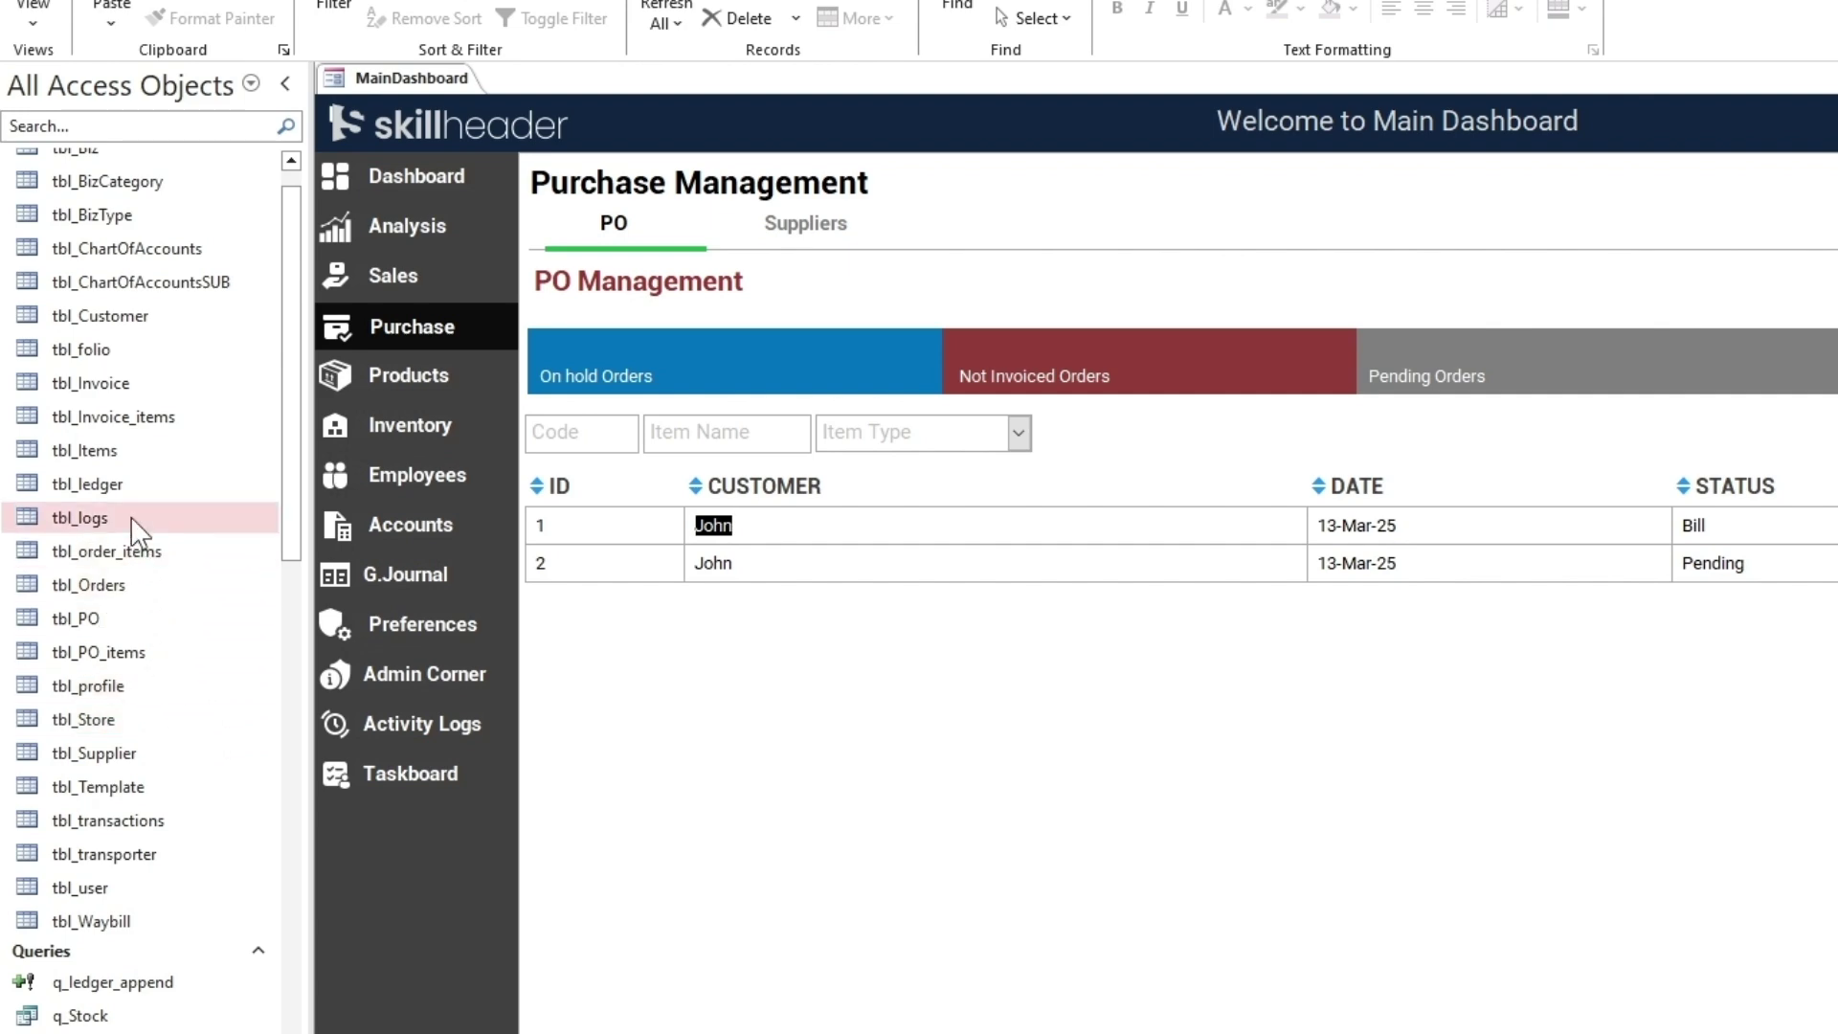
# In tbl_ledger, change the tr_dt of entries 9 and 10 to 3/15/2025, then close the table
pyautogui.doubleClick(144, 485)
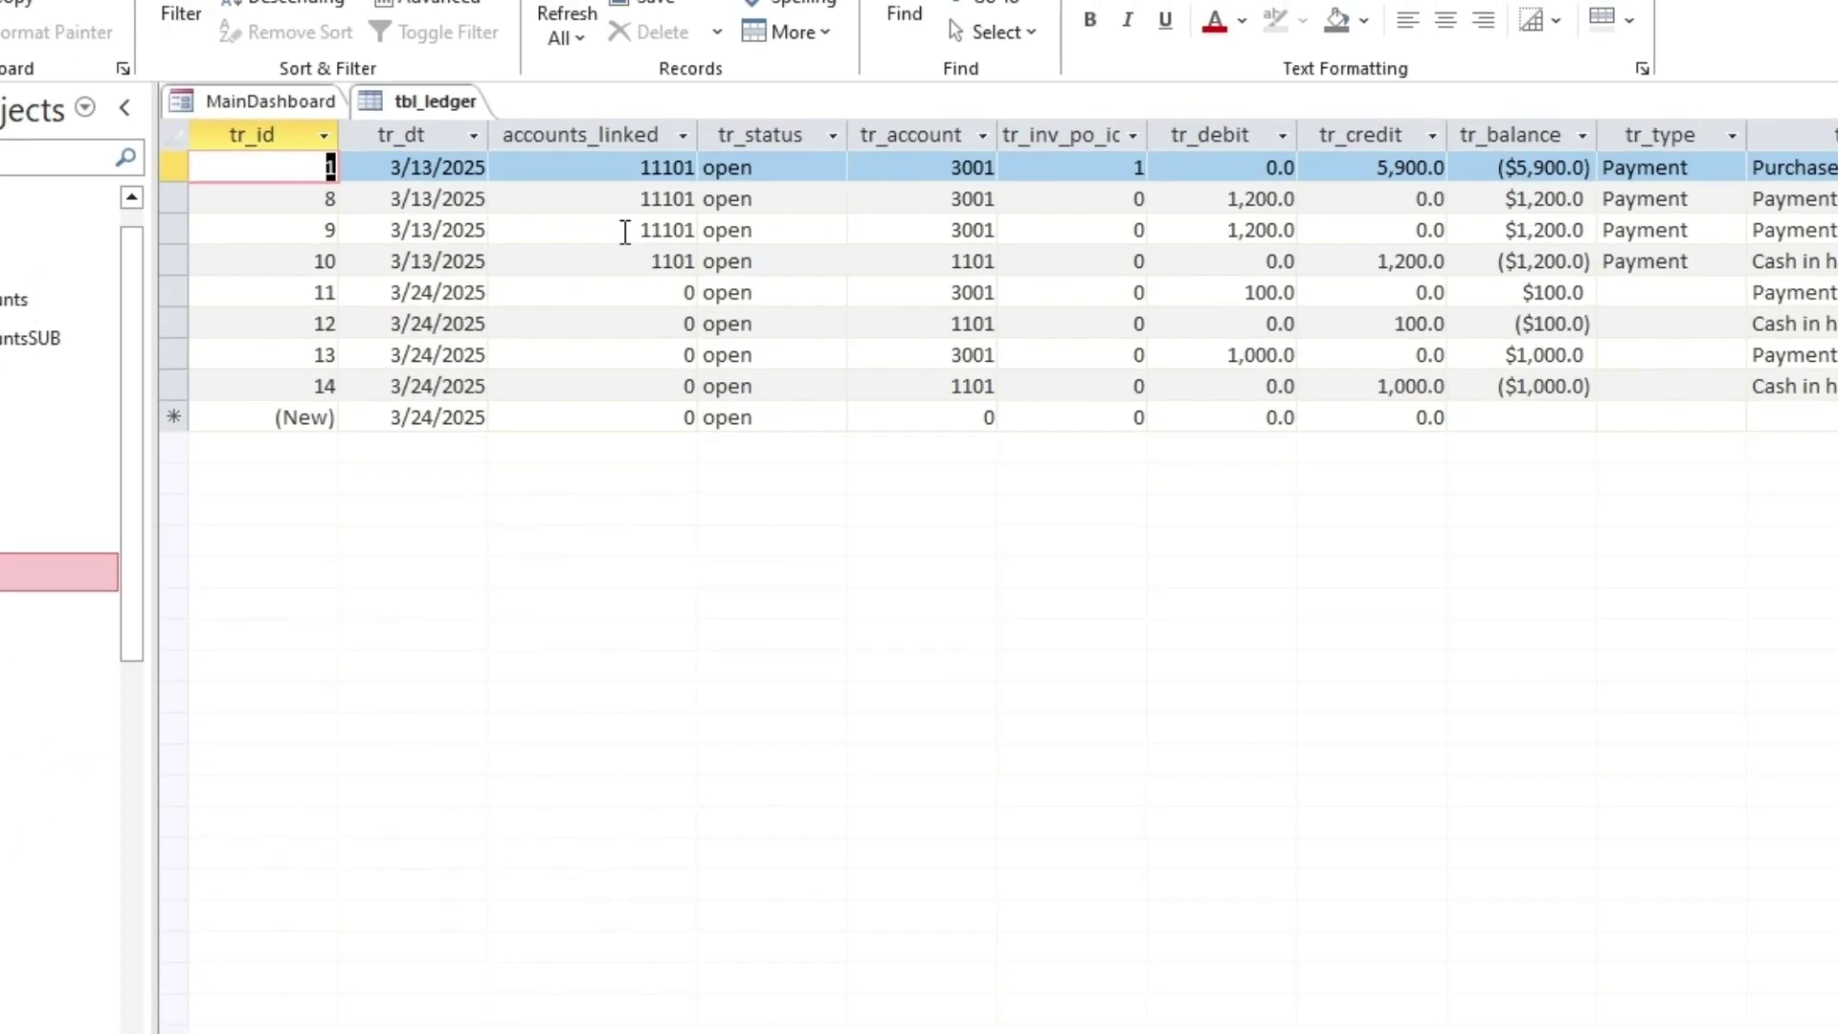
pyautogui.click(624, 232)
pyautogui.click(1530, 233)
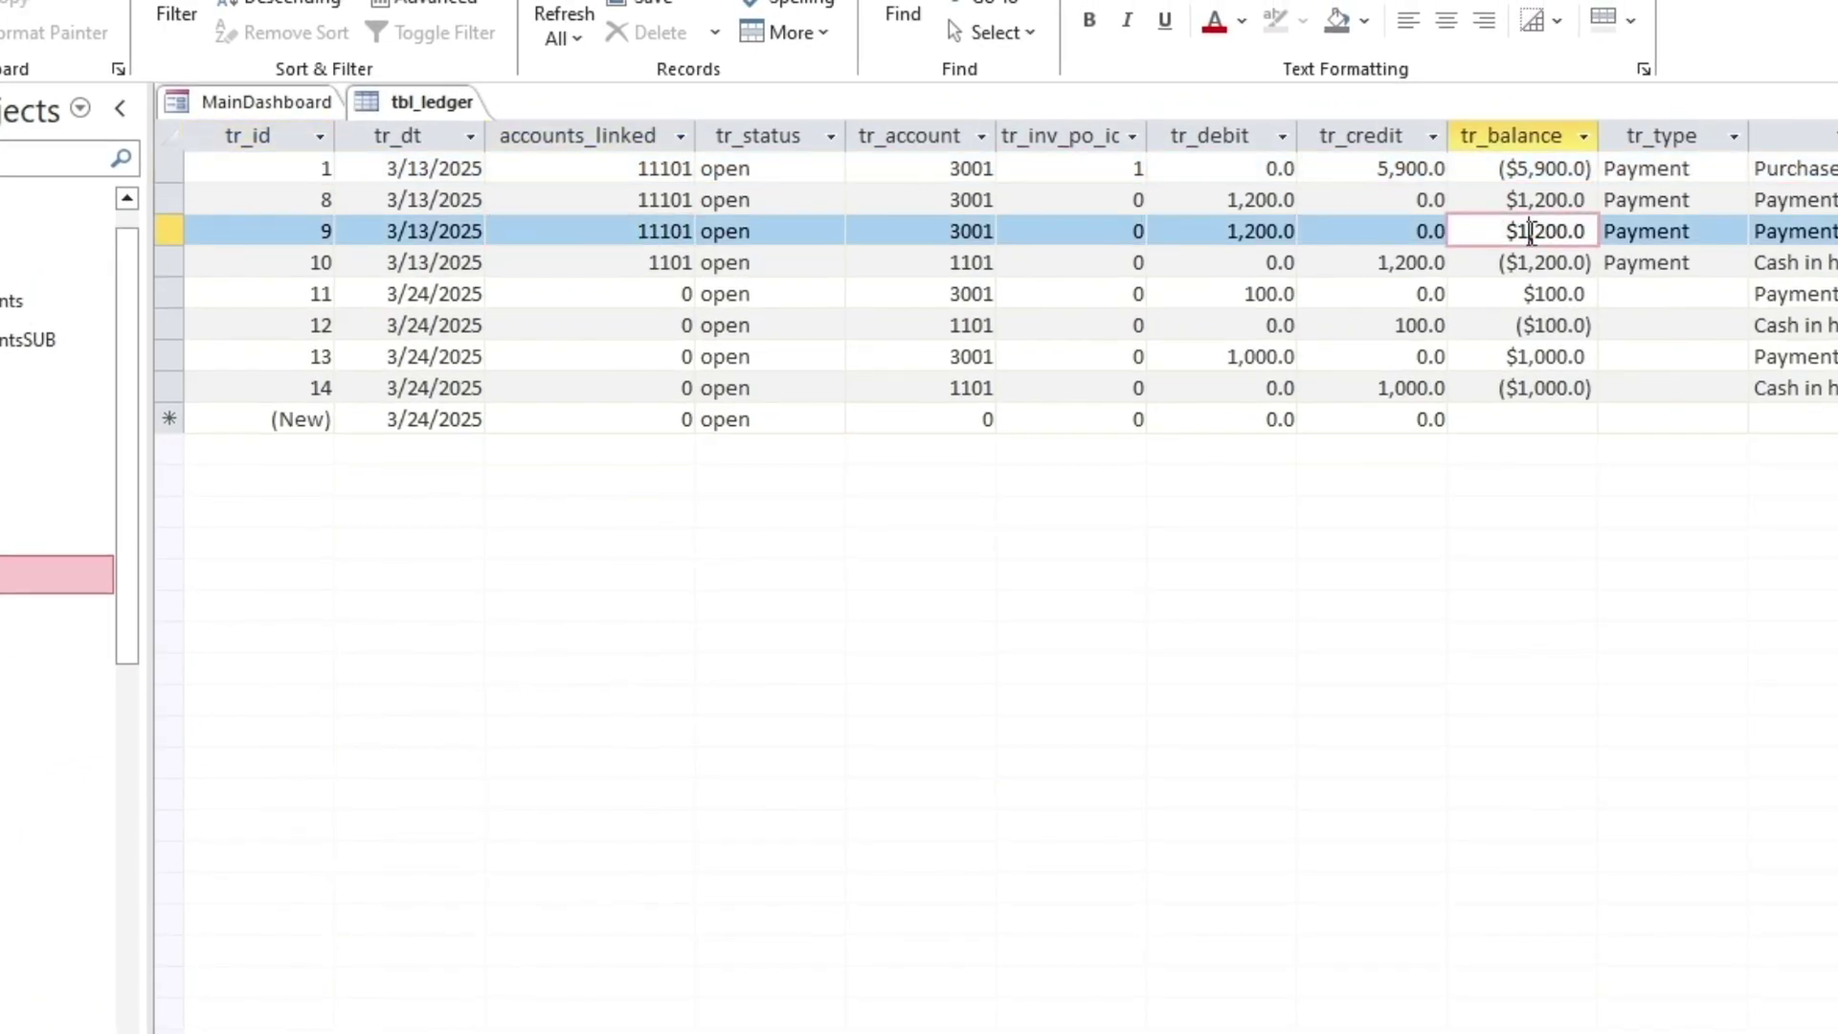
pyautogui.click(406, 224)
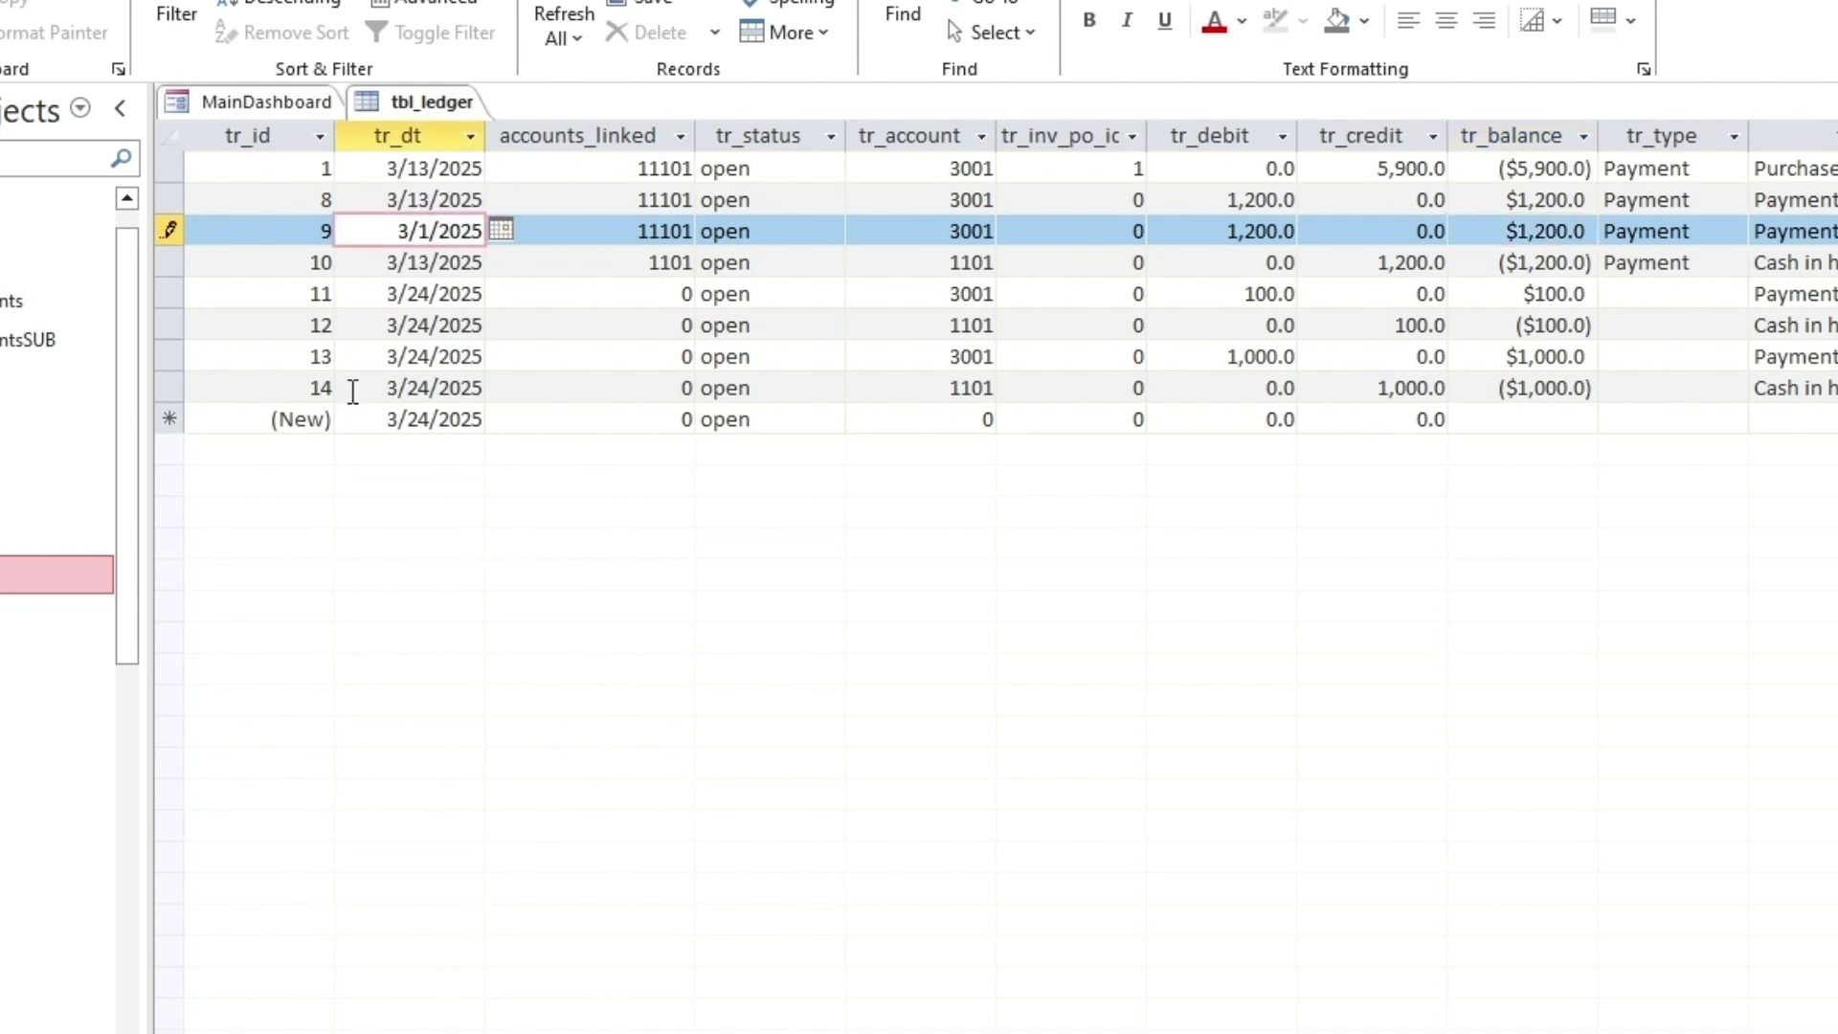
pyautogui.write('5')
pyautogui.press('Down')
pyautogui.hotkey('ctrl', "'")
pyautogui.press('Down')
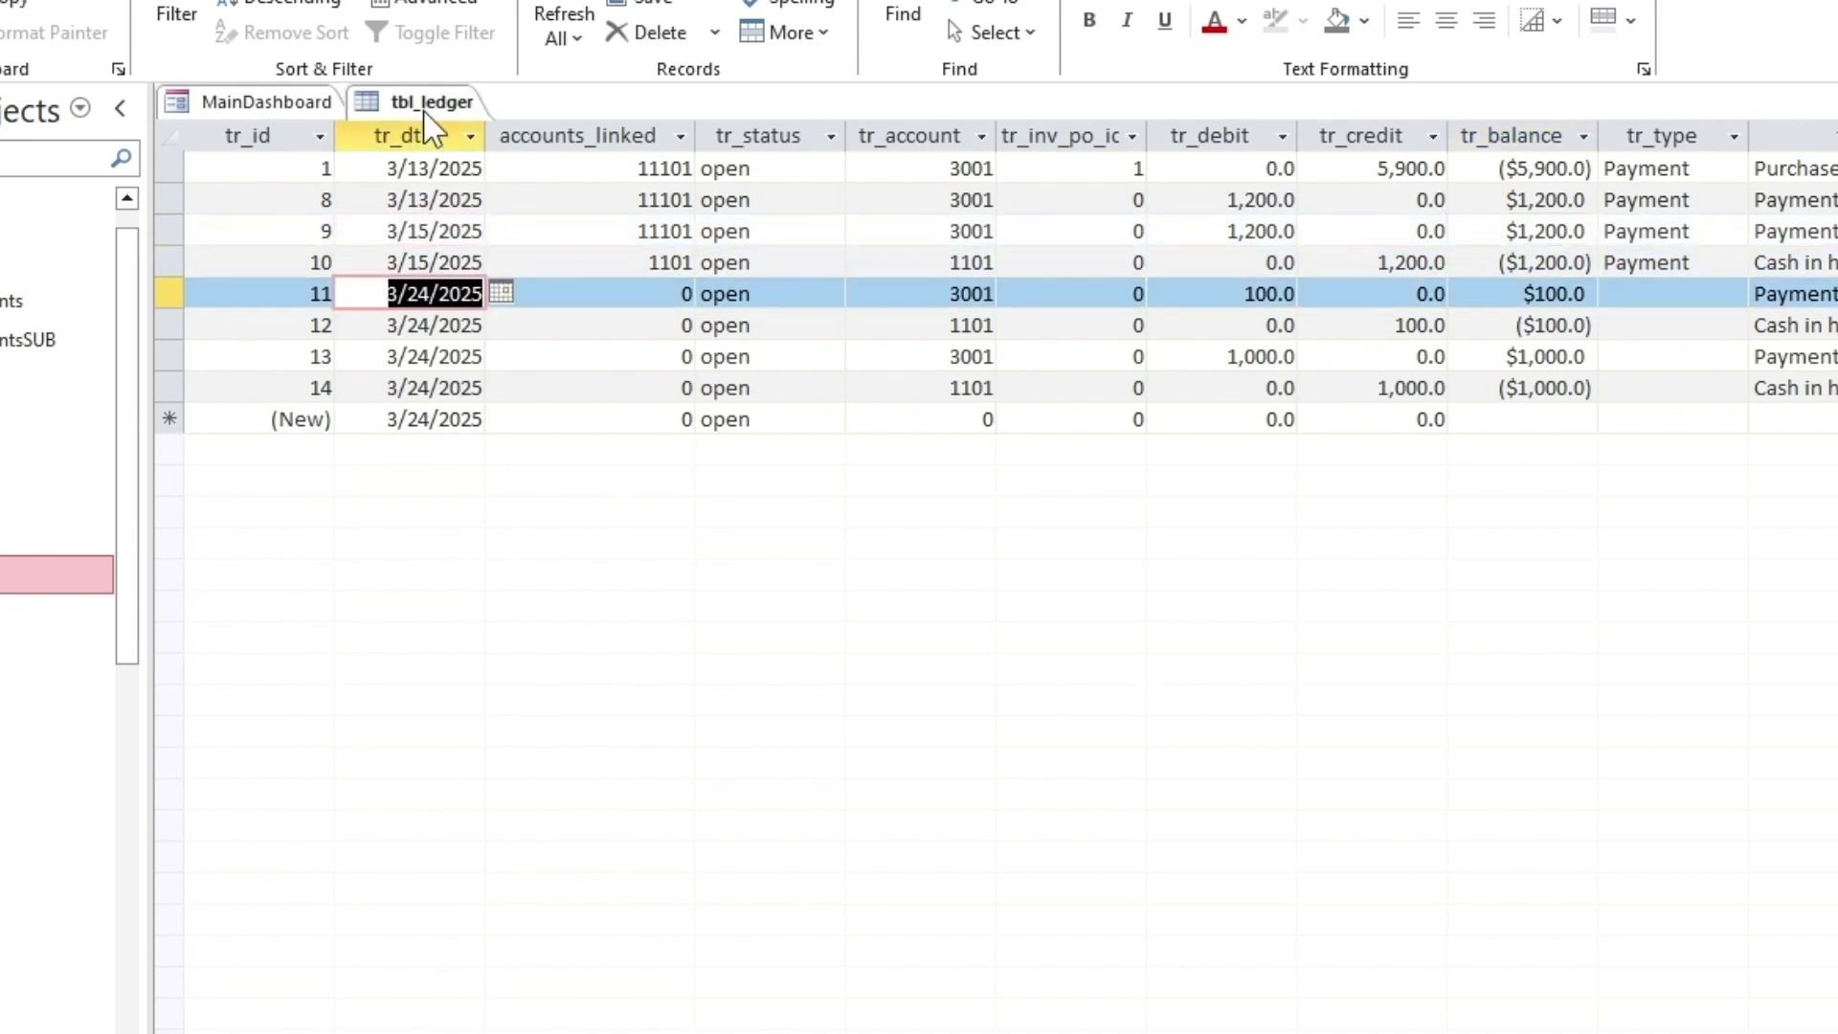
pyautogui.rightClick(426, 110)
pyautogui.click(470, 160)
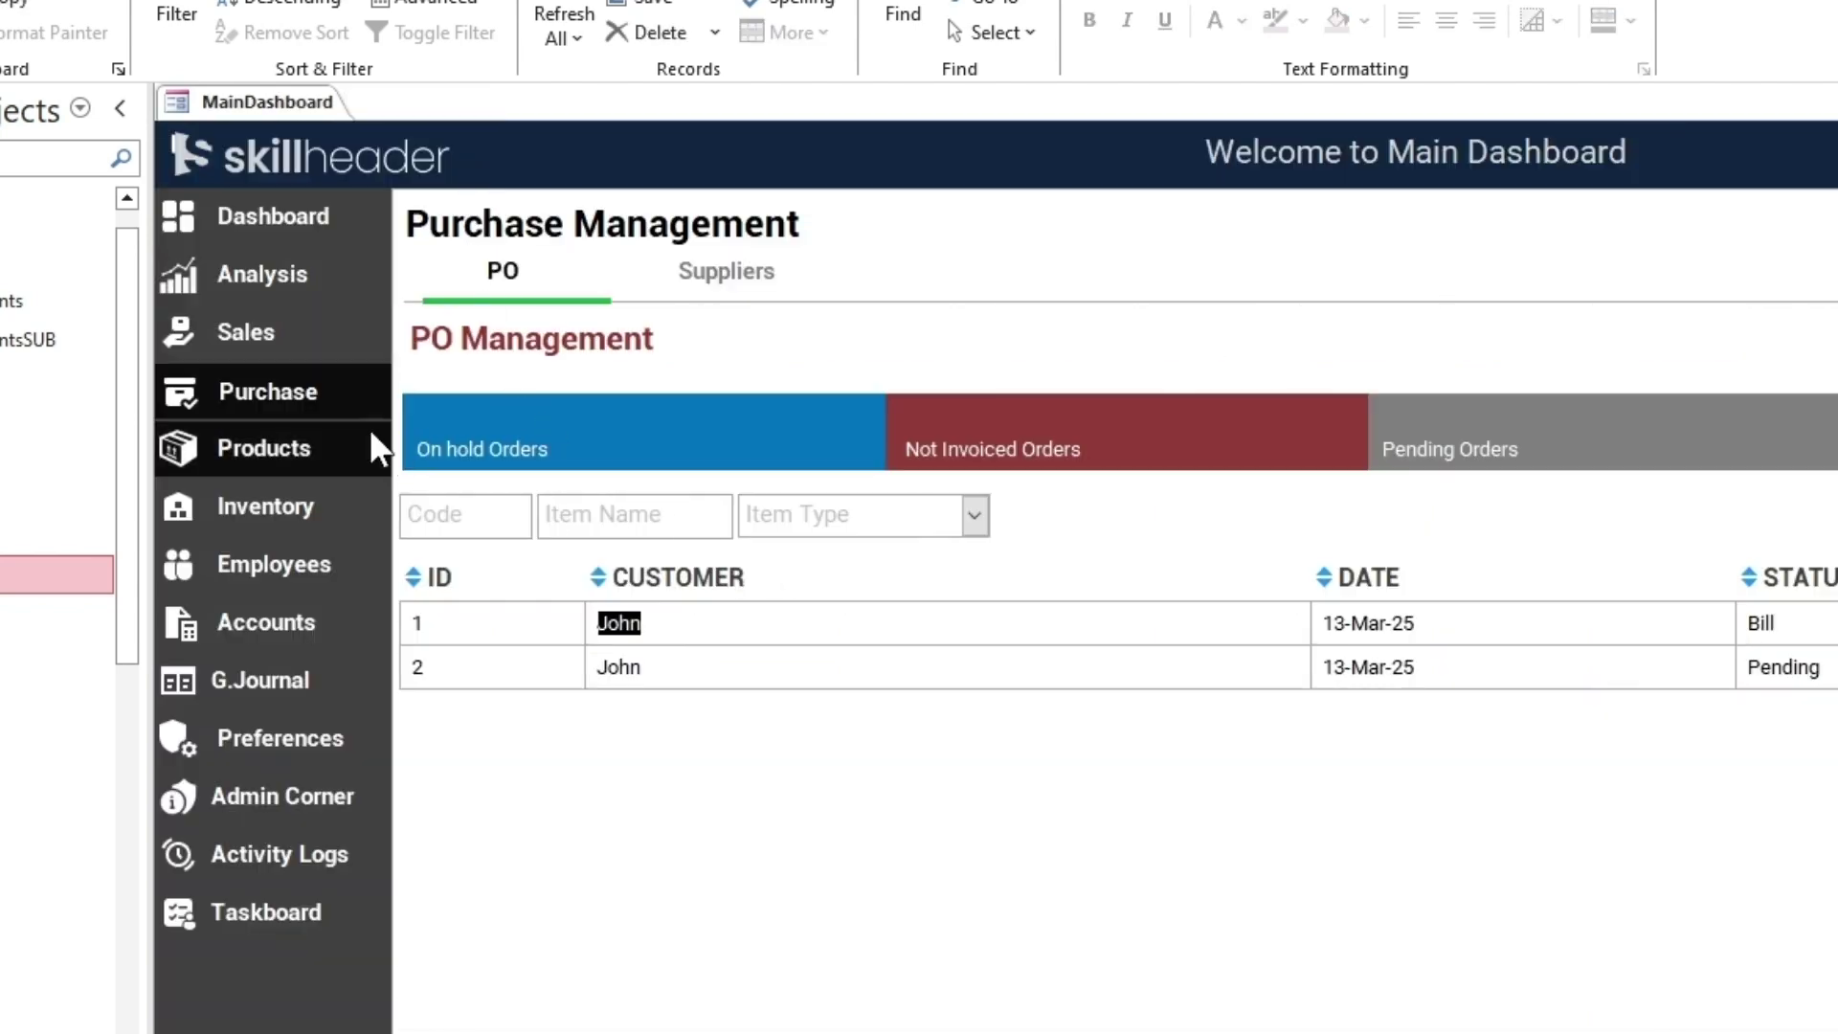
# Preview the first supplier's complete all-dates statement, showing 3,700.0 due and a 15-03-2025 payment of 1,200.0, then close it
pyautogui.click(285, 381)
pyautogui.click(726, 271)
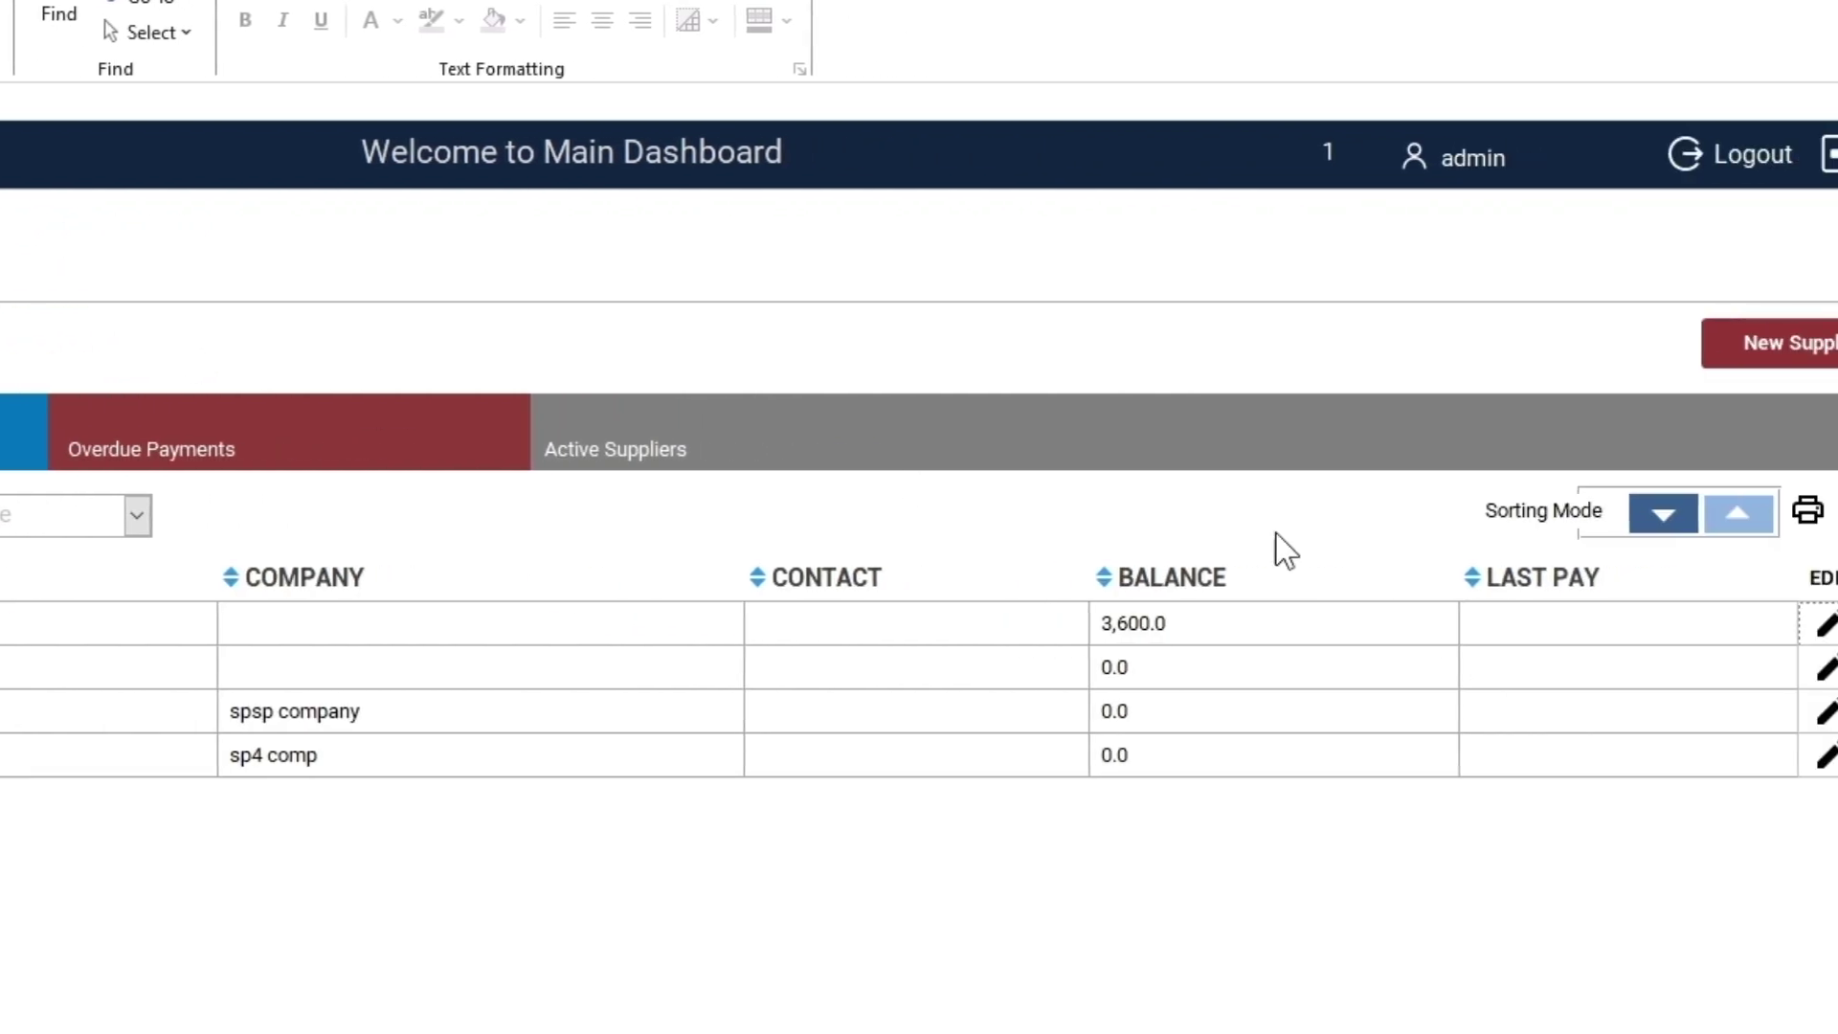
pyautogui.click(1799, 623)
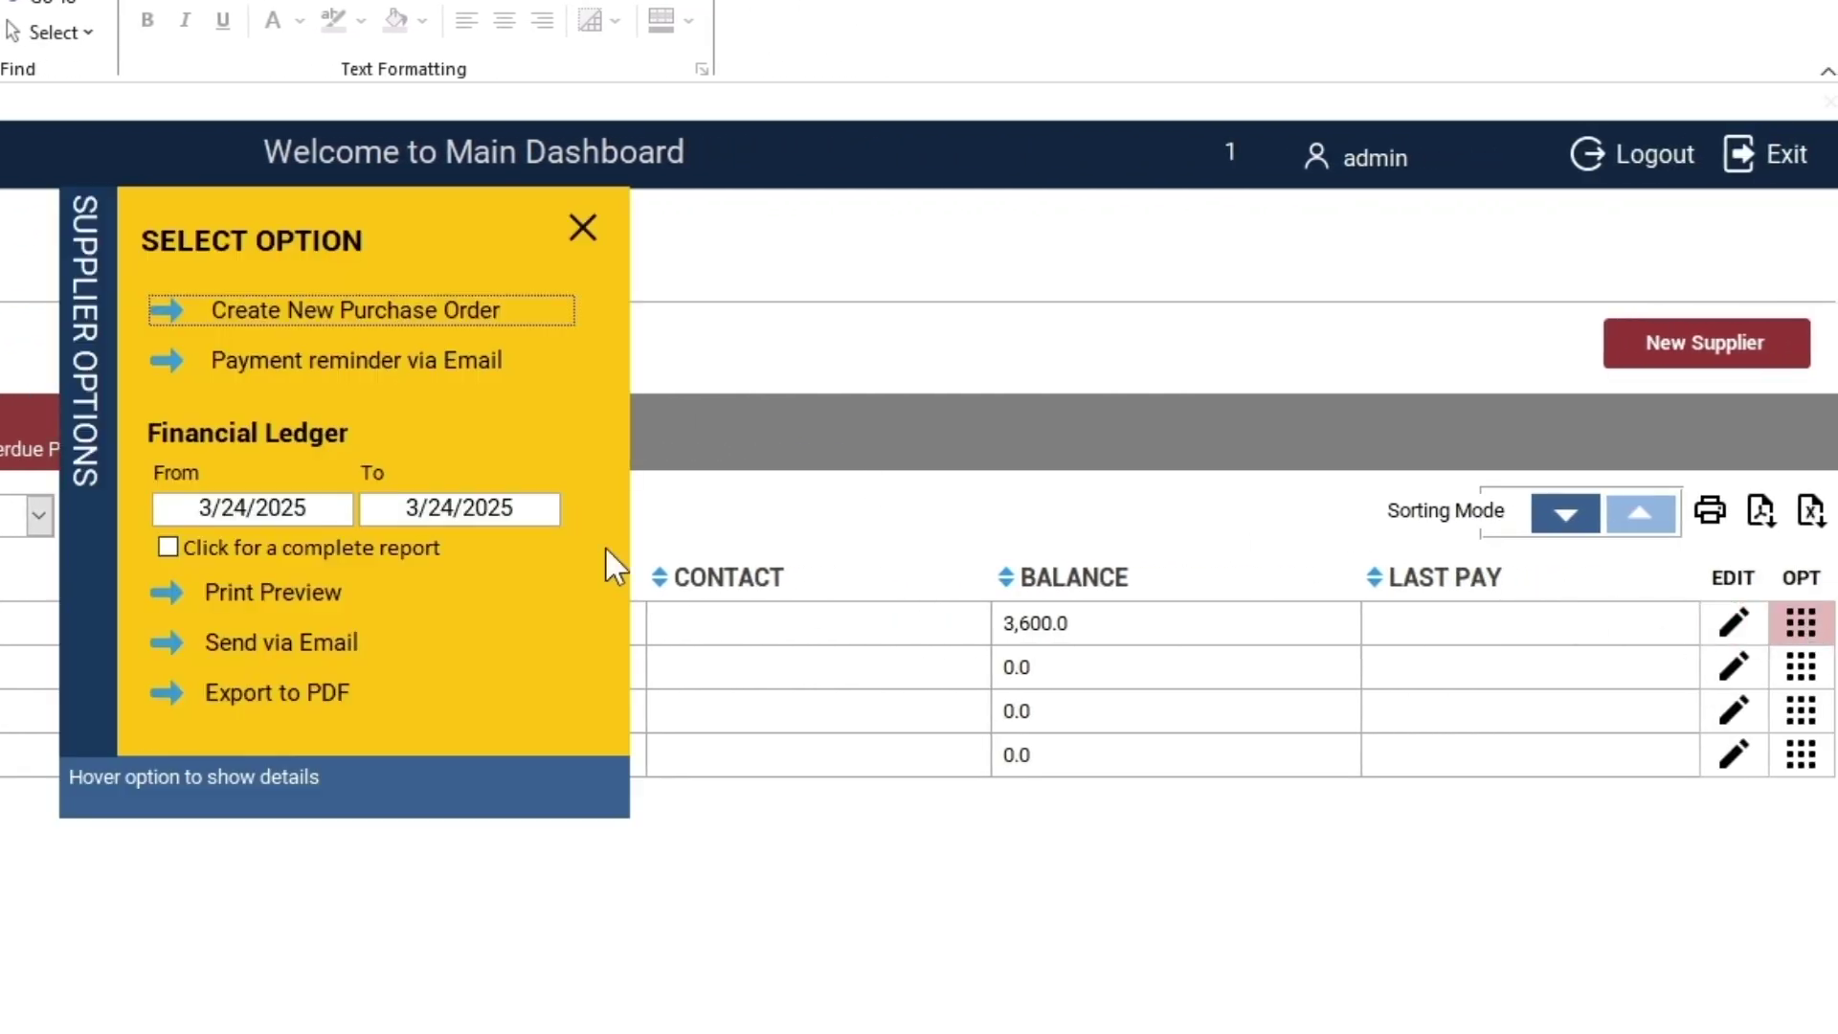
pyautogui.click(343, 550)
pyautogui.click(202, 595)
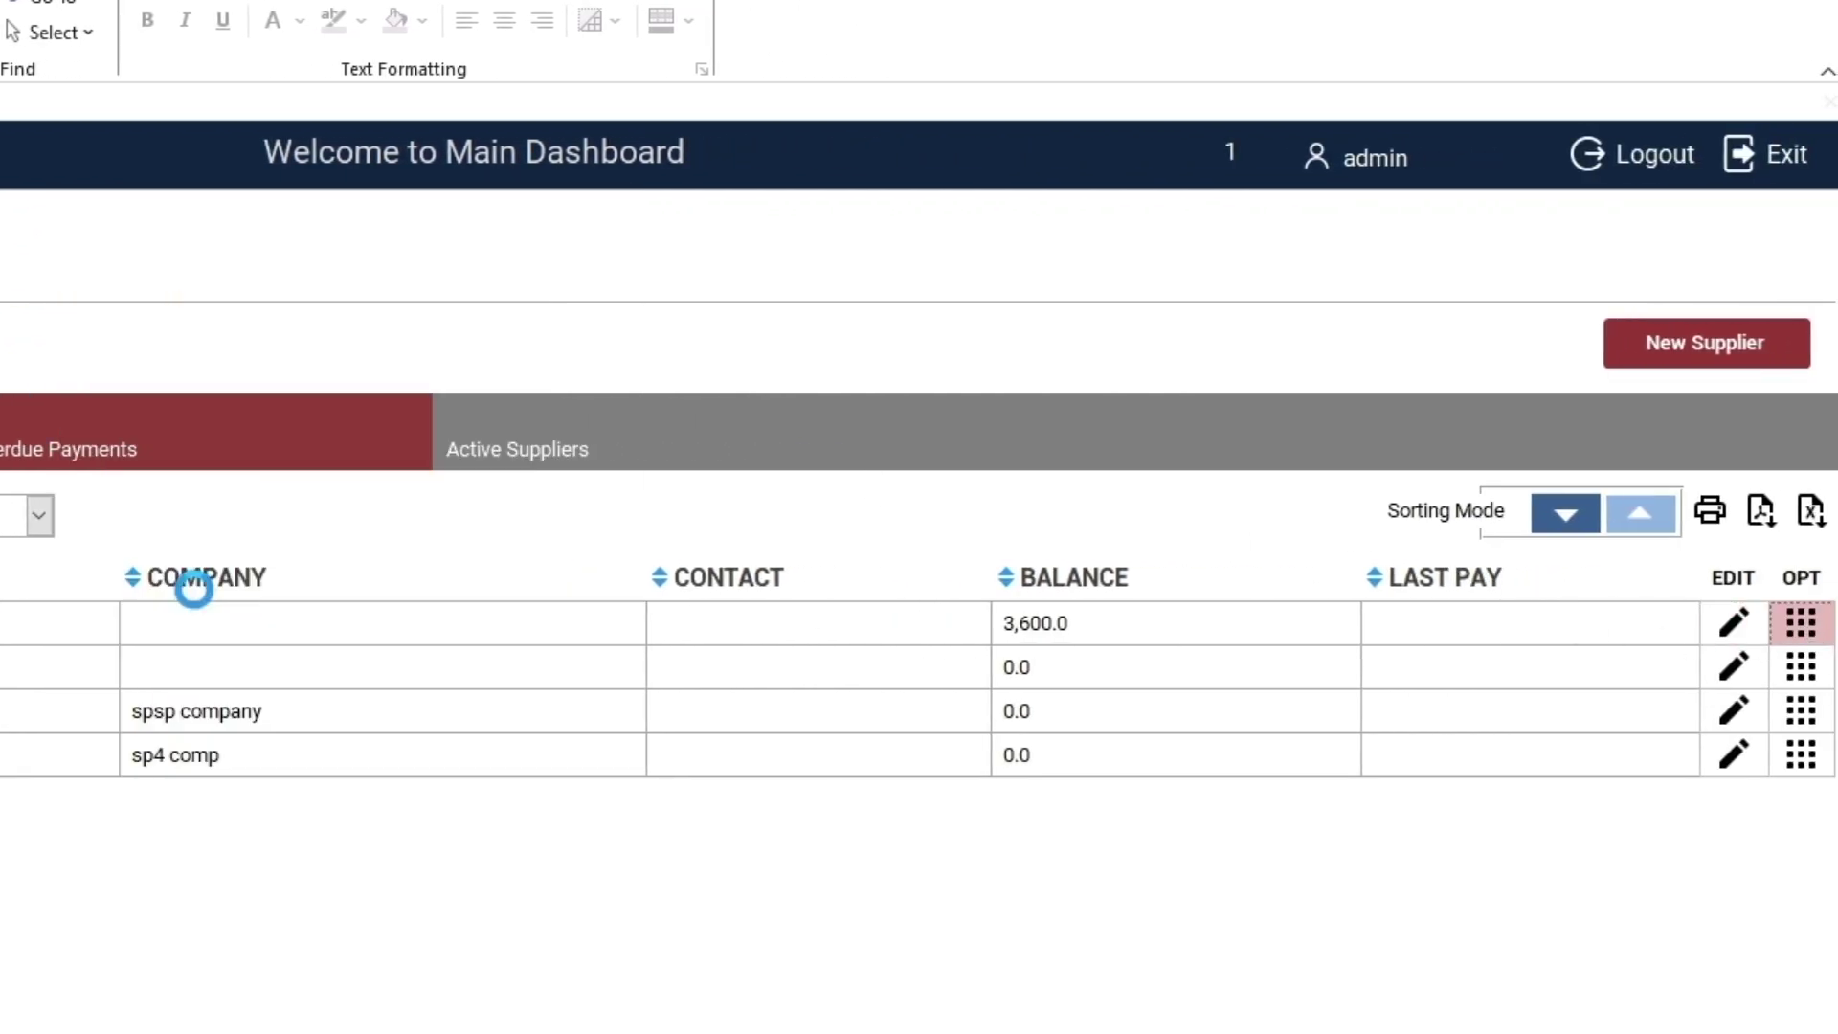
pyautogui.click(269, 480)
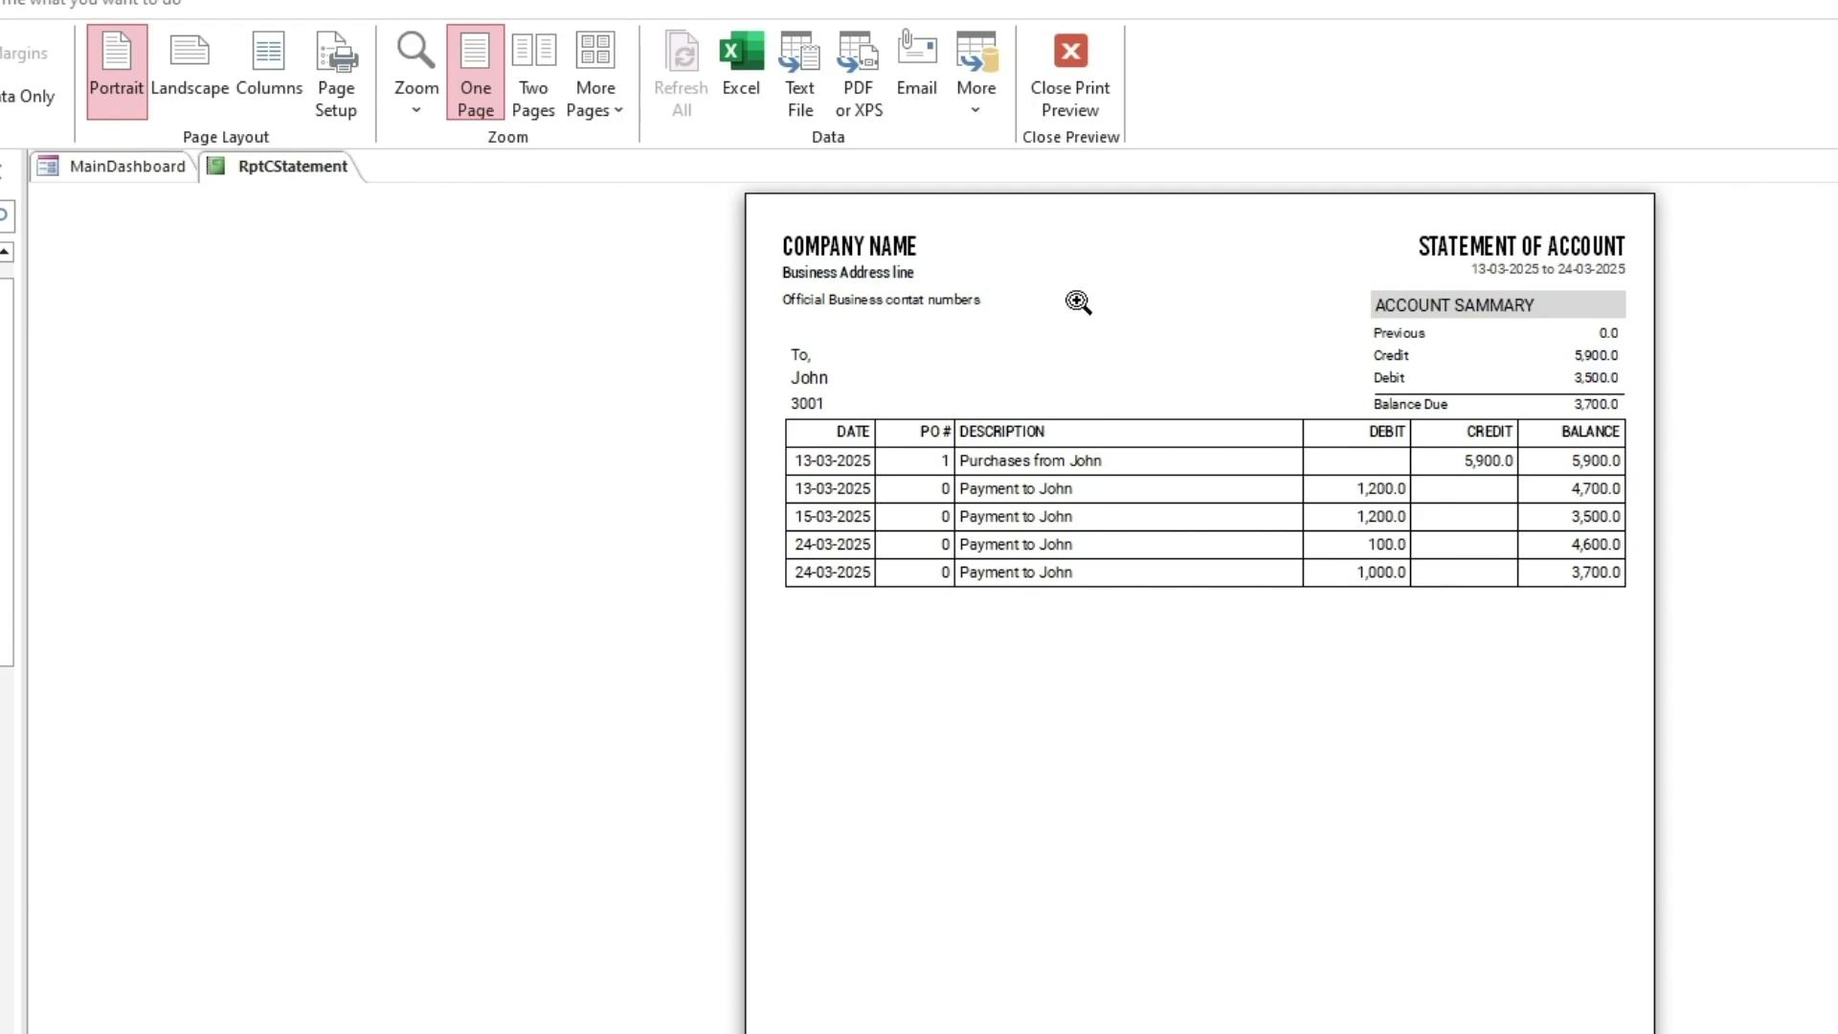
pyautogui.click(1080, 94)
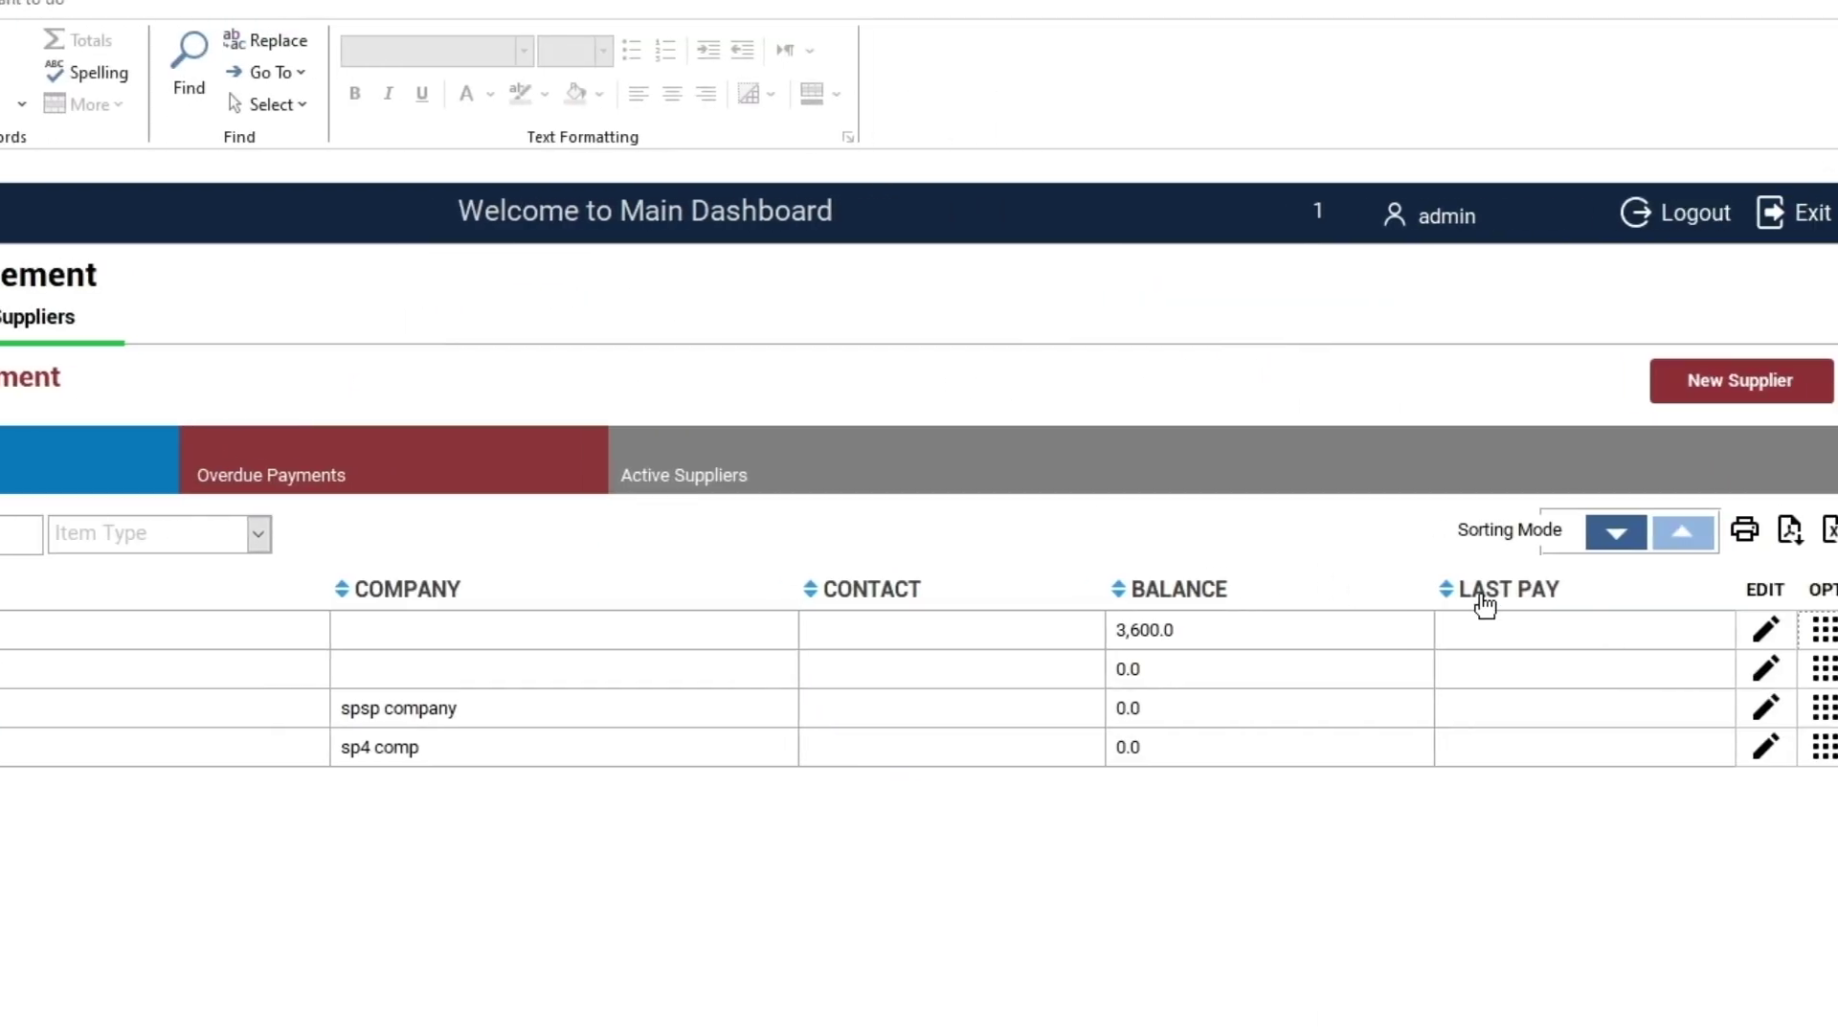
pyautogui.click(1788, 634)
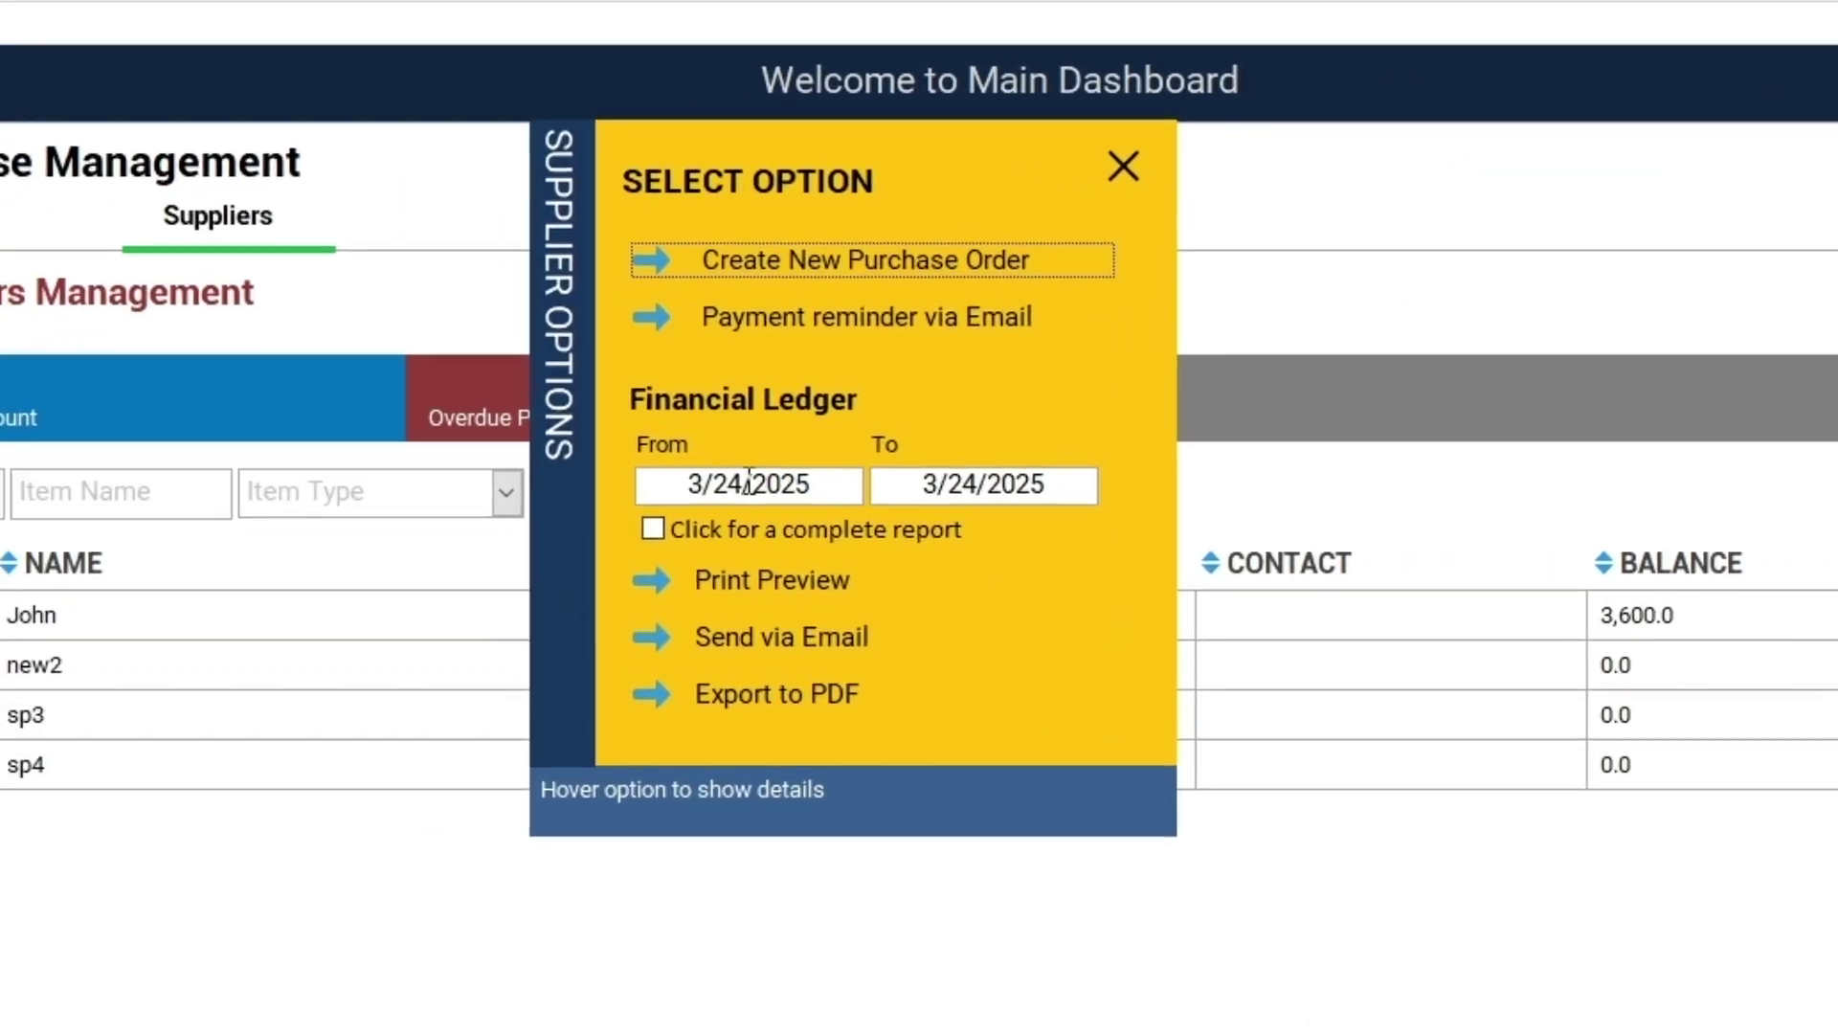
pyautogui.press('BackSpace')
pyautogui.press('BackSpace')
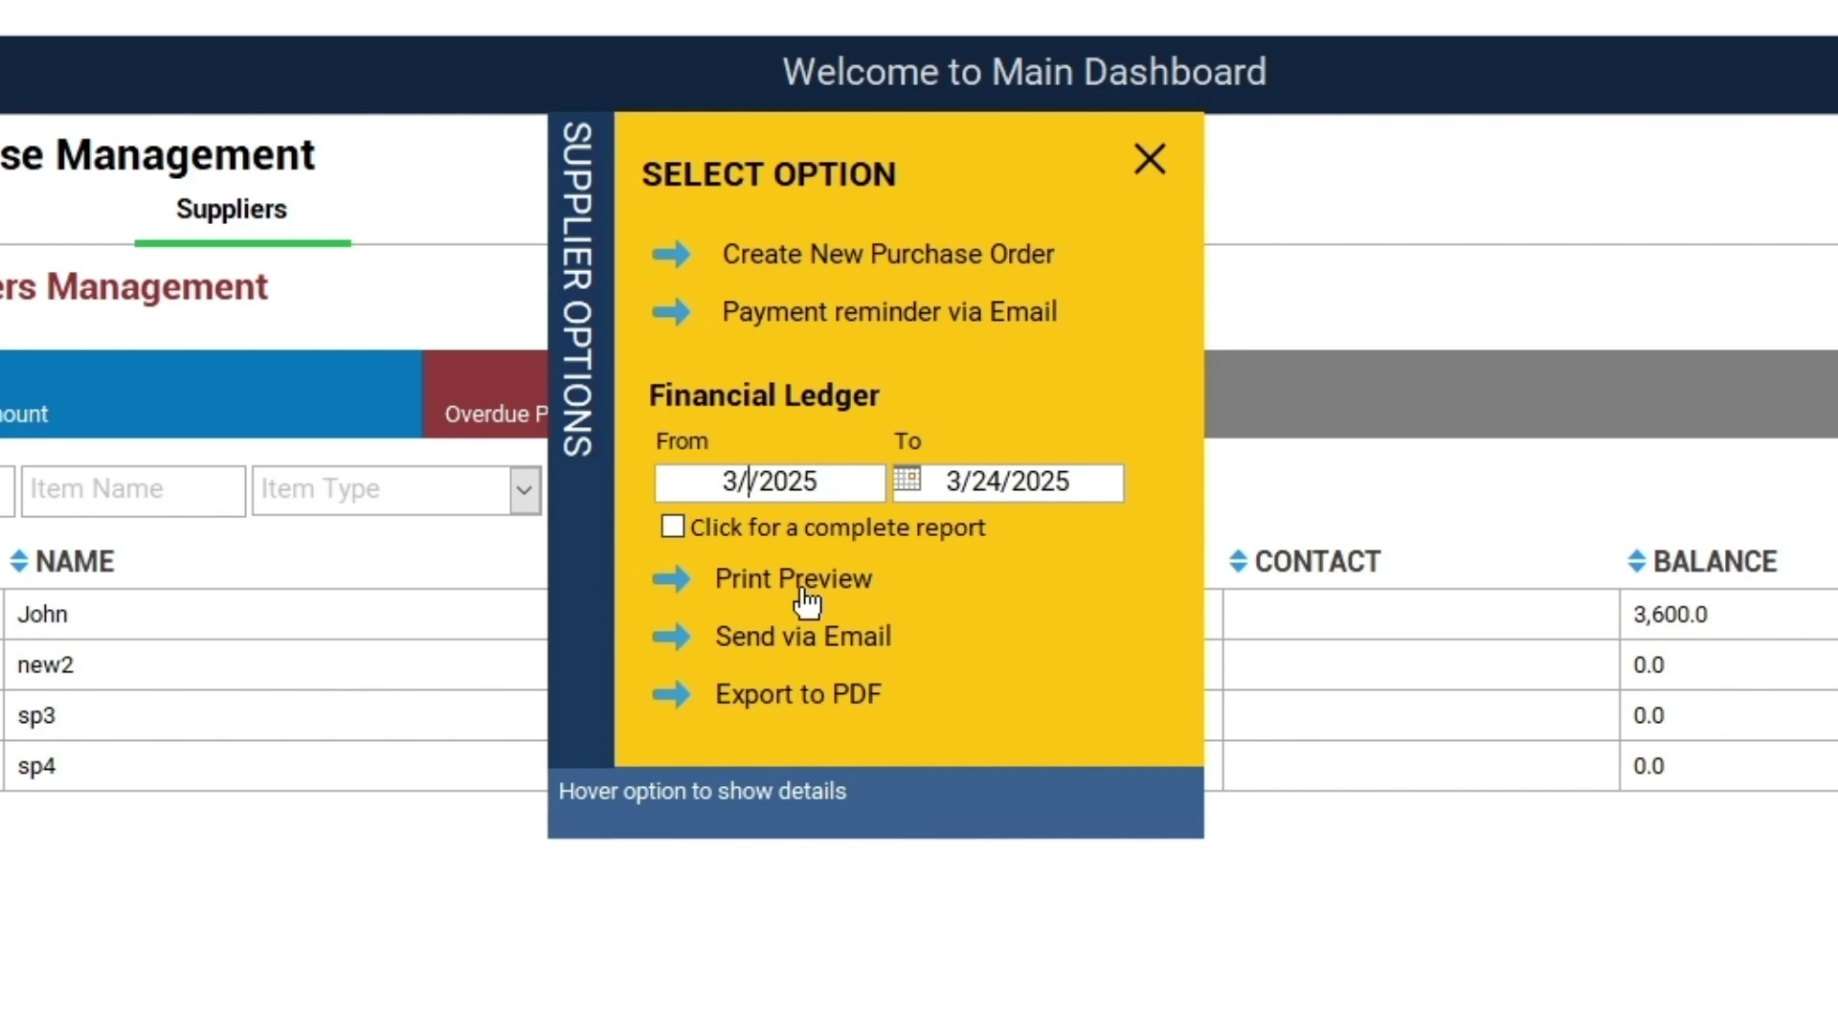
pyautogui.write('15')
pyautogui.press('Tab')
pyautogui.click(794, 481)
pyautogui.click(1040, 480)
pyautogui.click(752, 578)
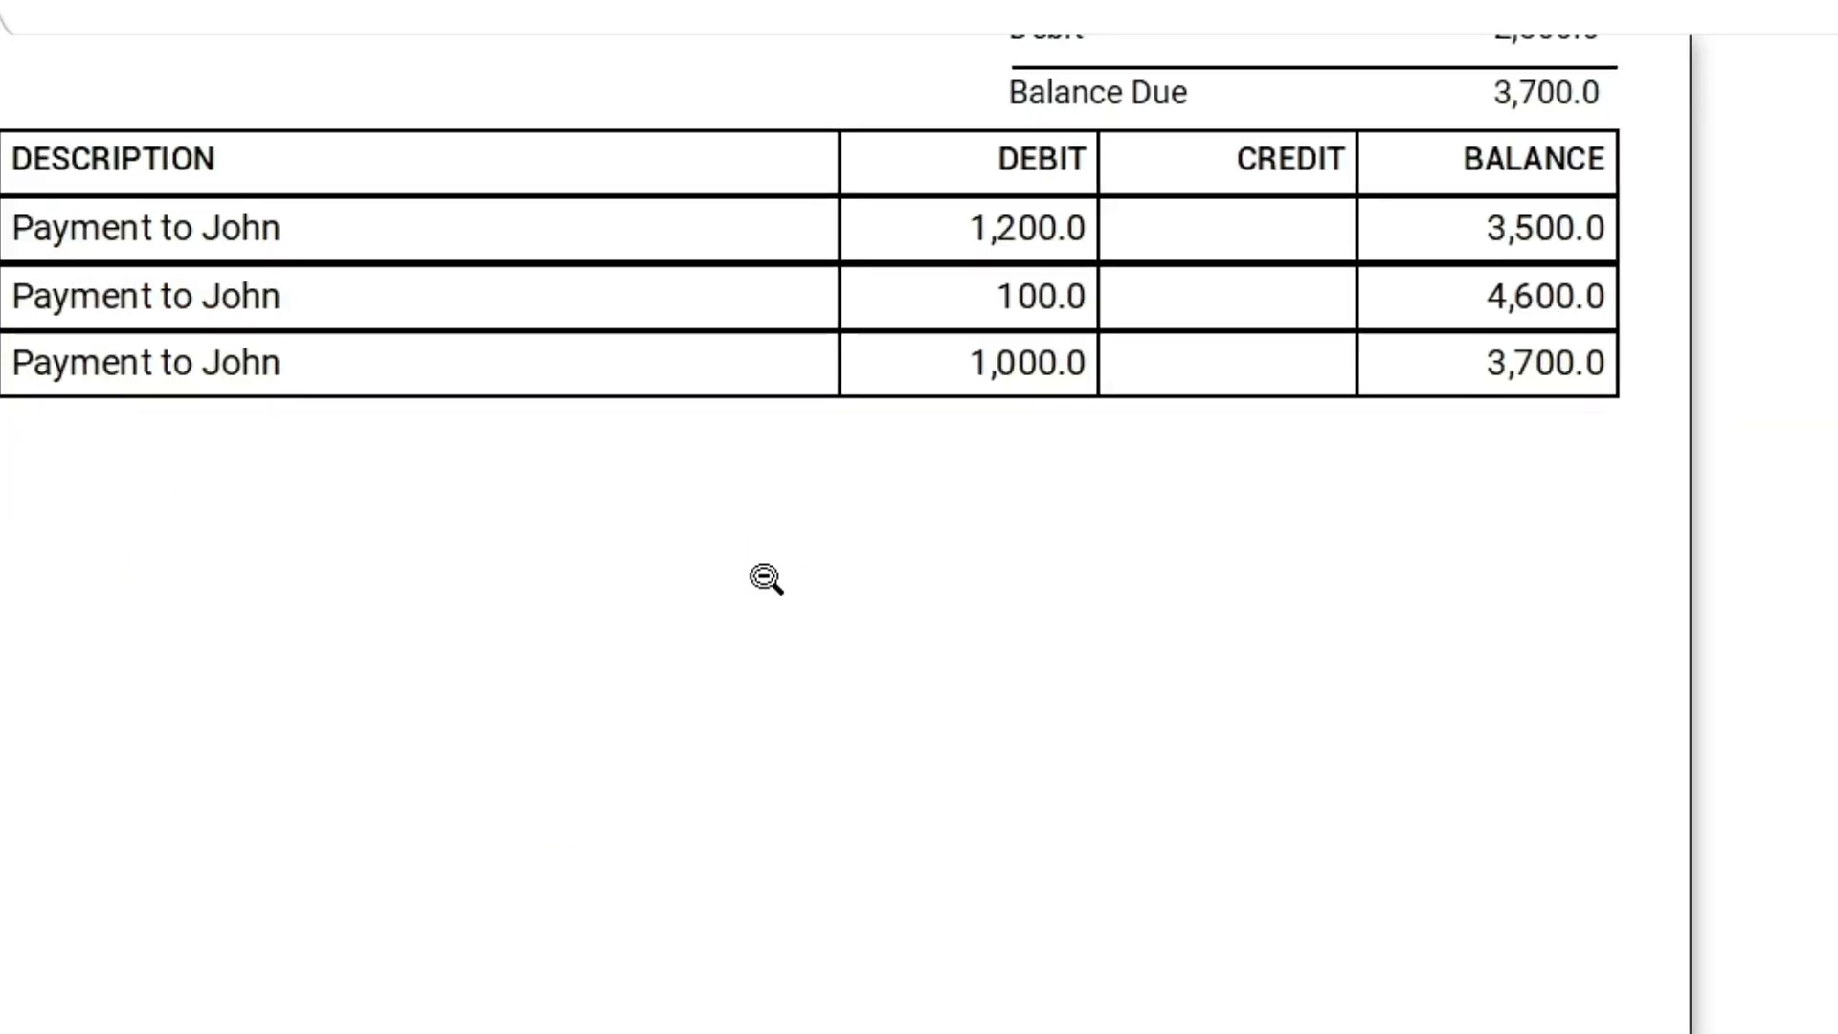
pyautogui.click(824, 311)
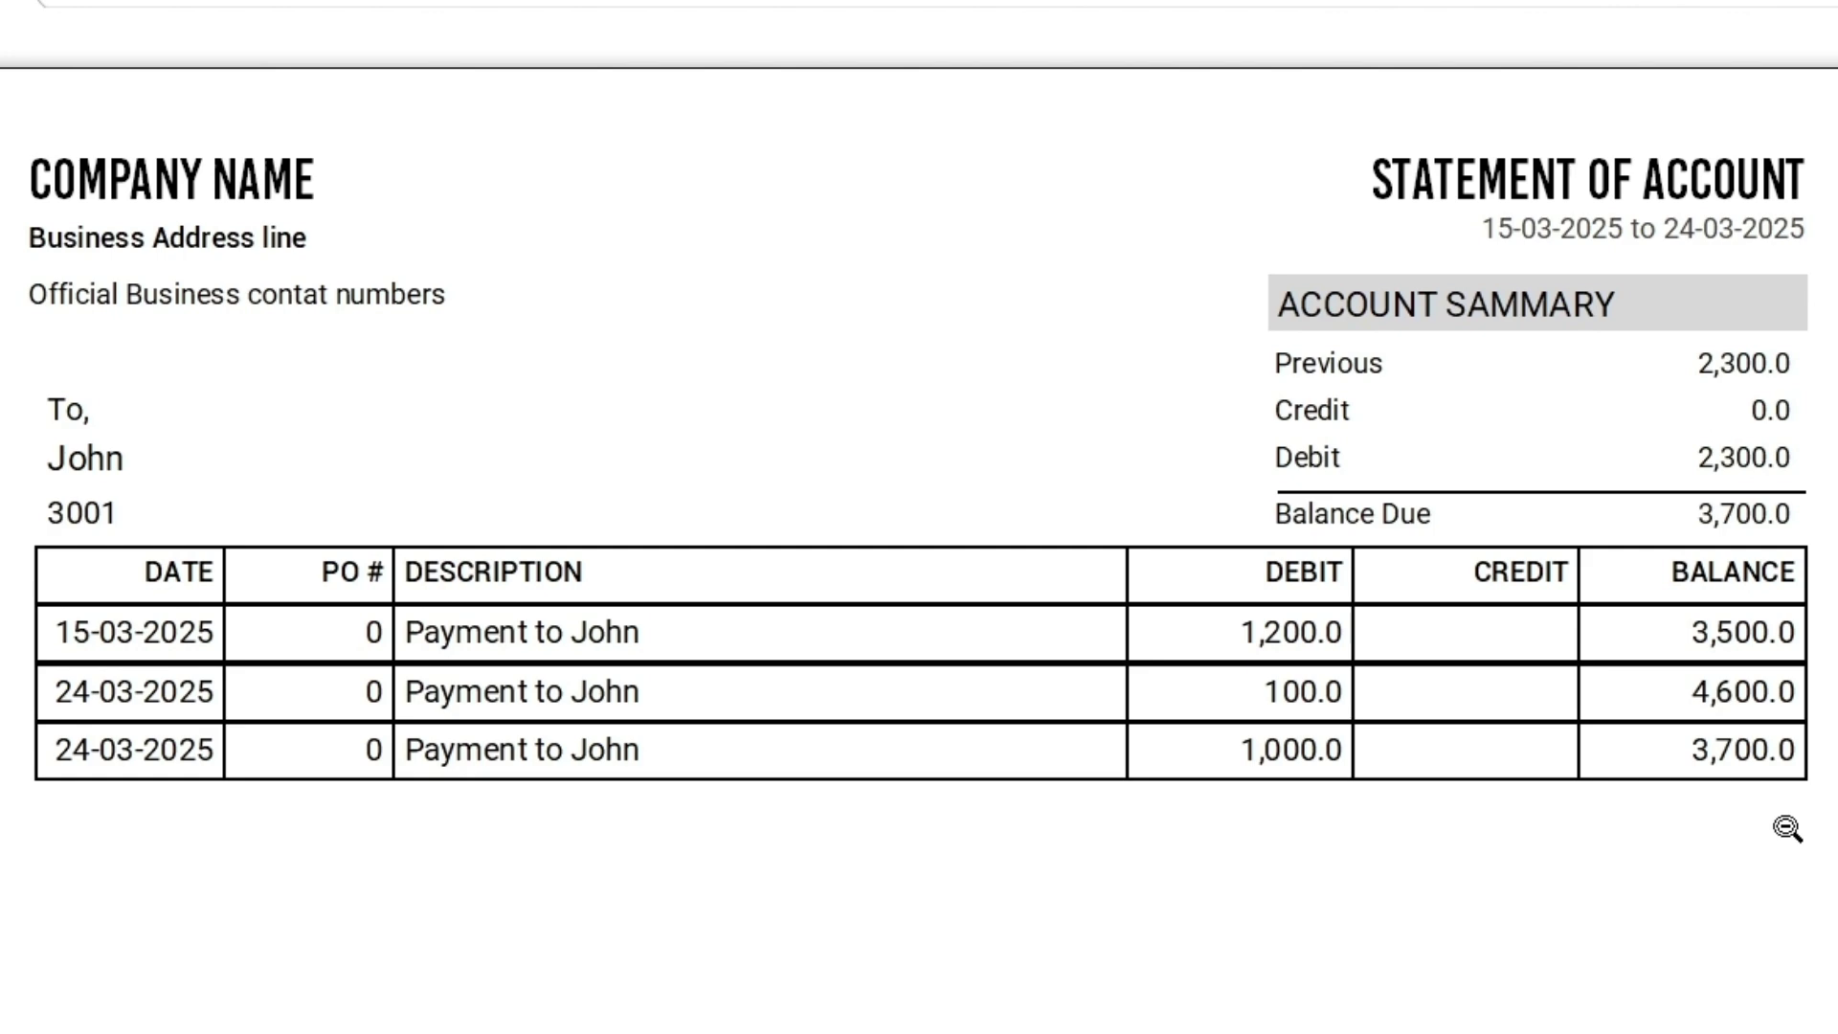
pyautogui.click(857, 107)
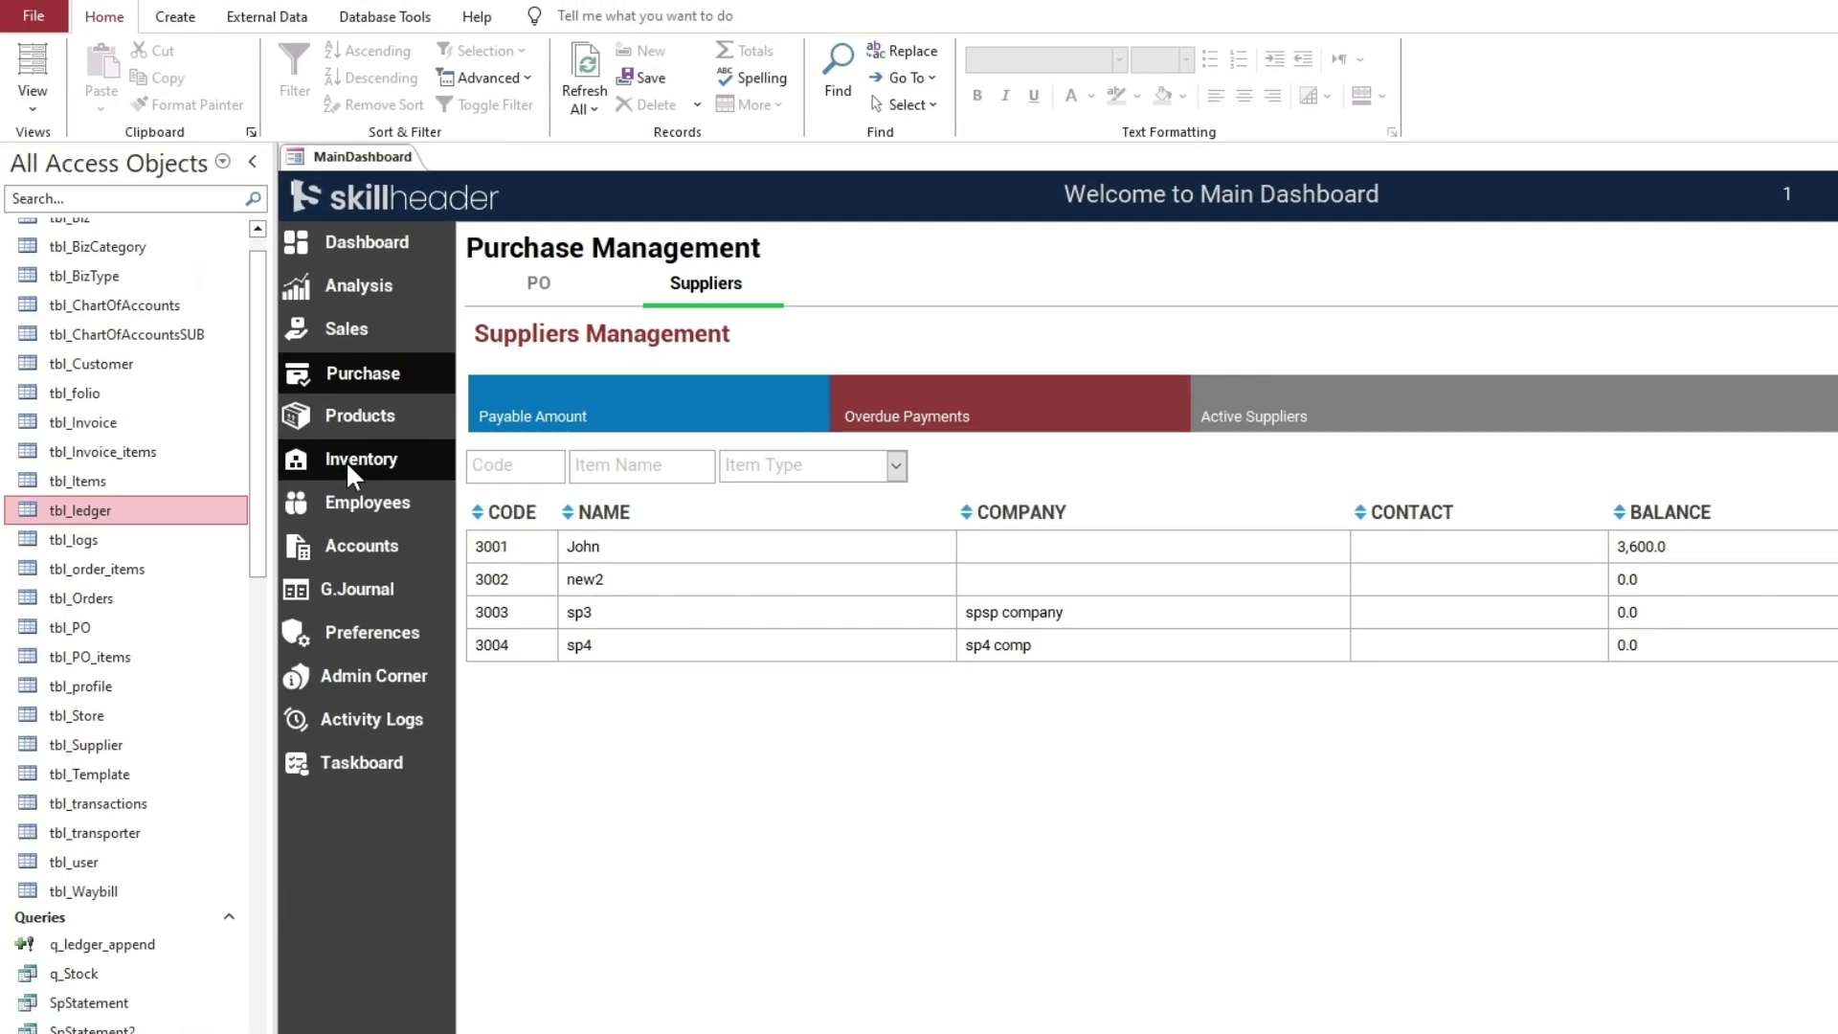
# Glance at the sales Customers list, then show the Chart of Accounts with Suppliers at 3,600.0 and Cash in hand at 65,000.0
pyautogui.click(364, 326)
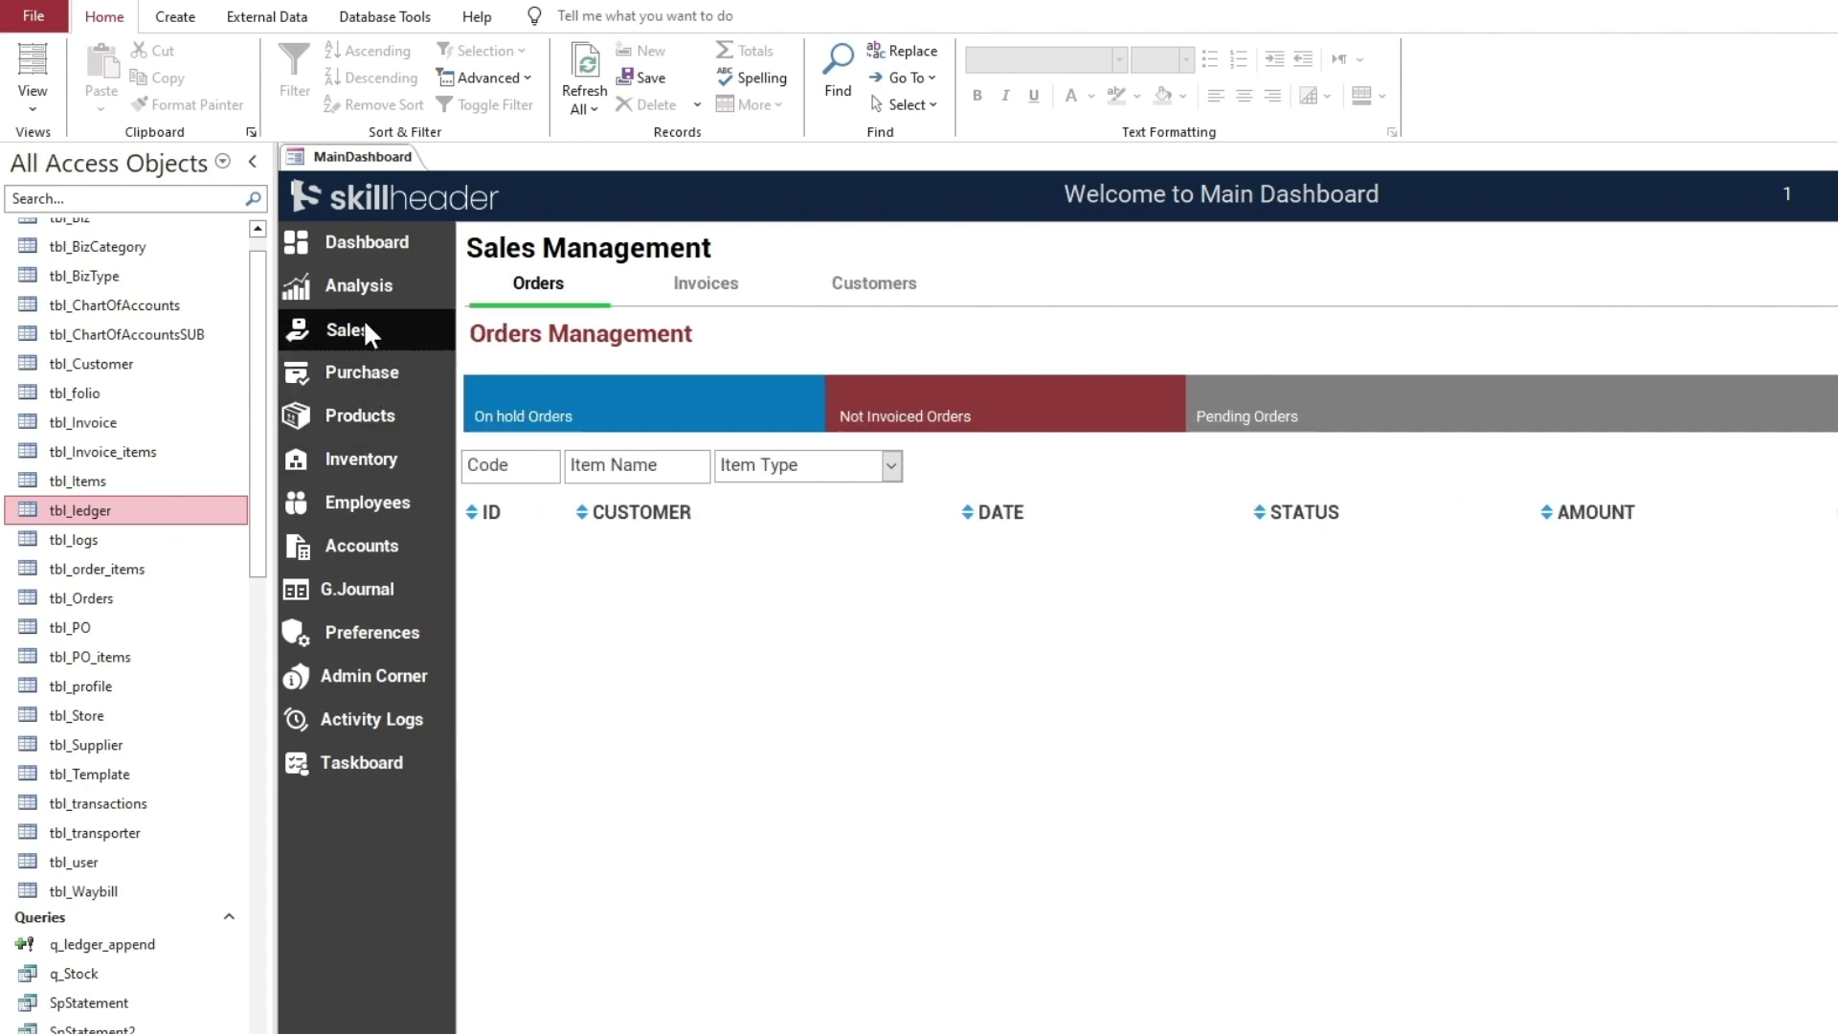
pyautogui.click(842, 284)
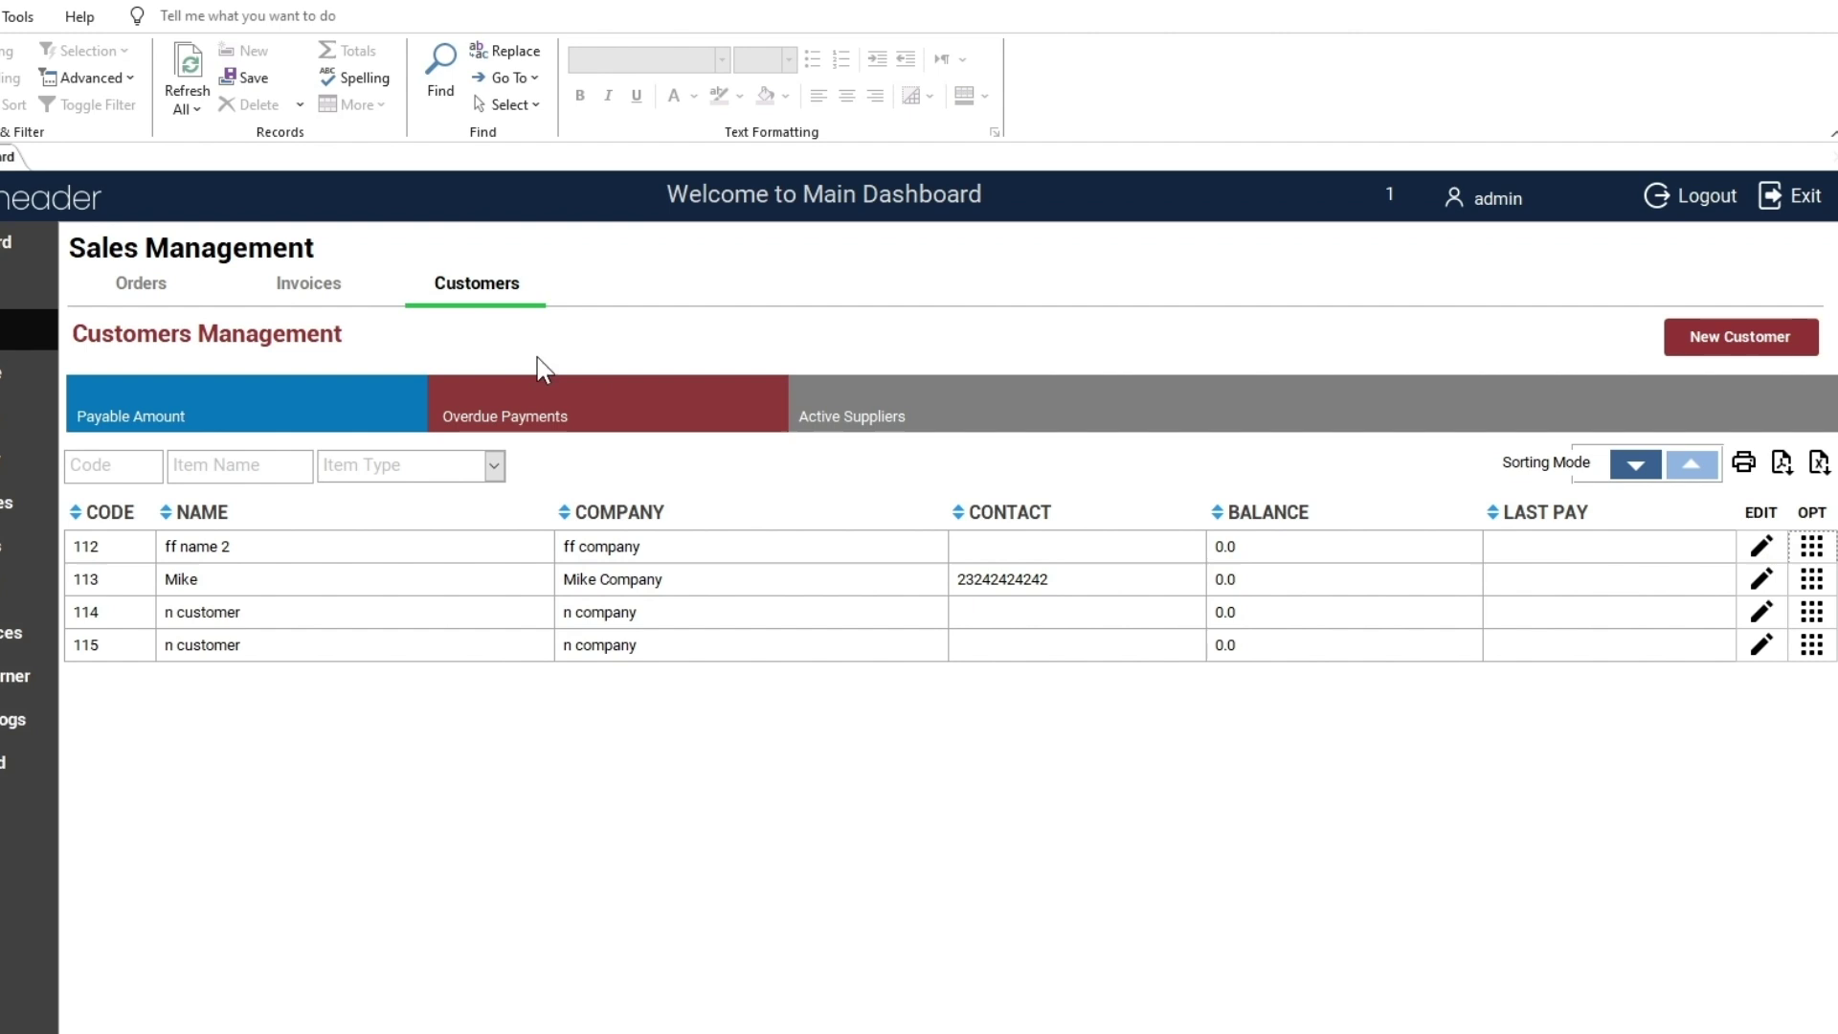
pyautogui.click(146, 551)
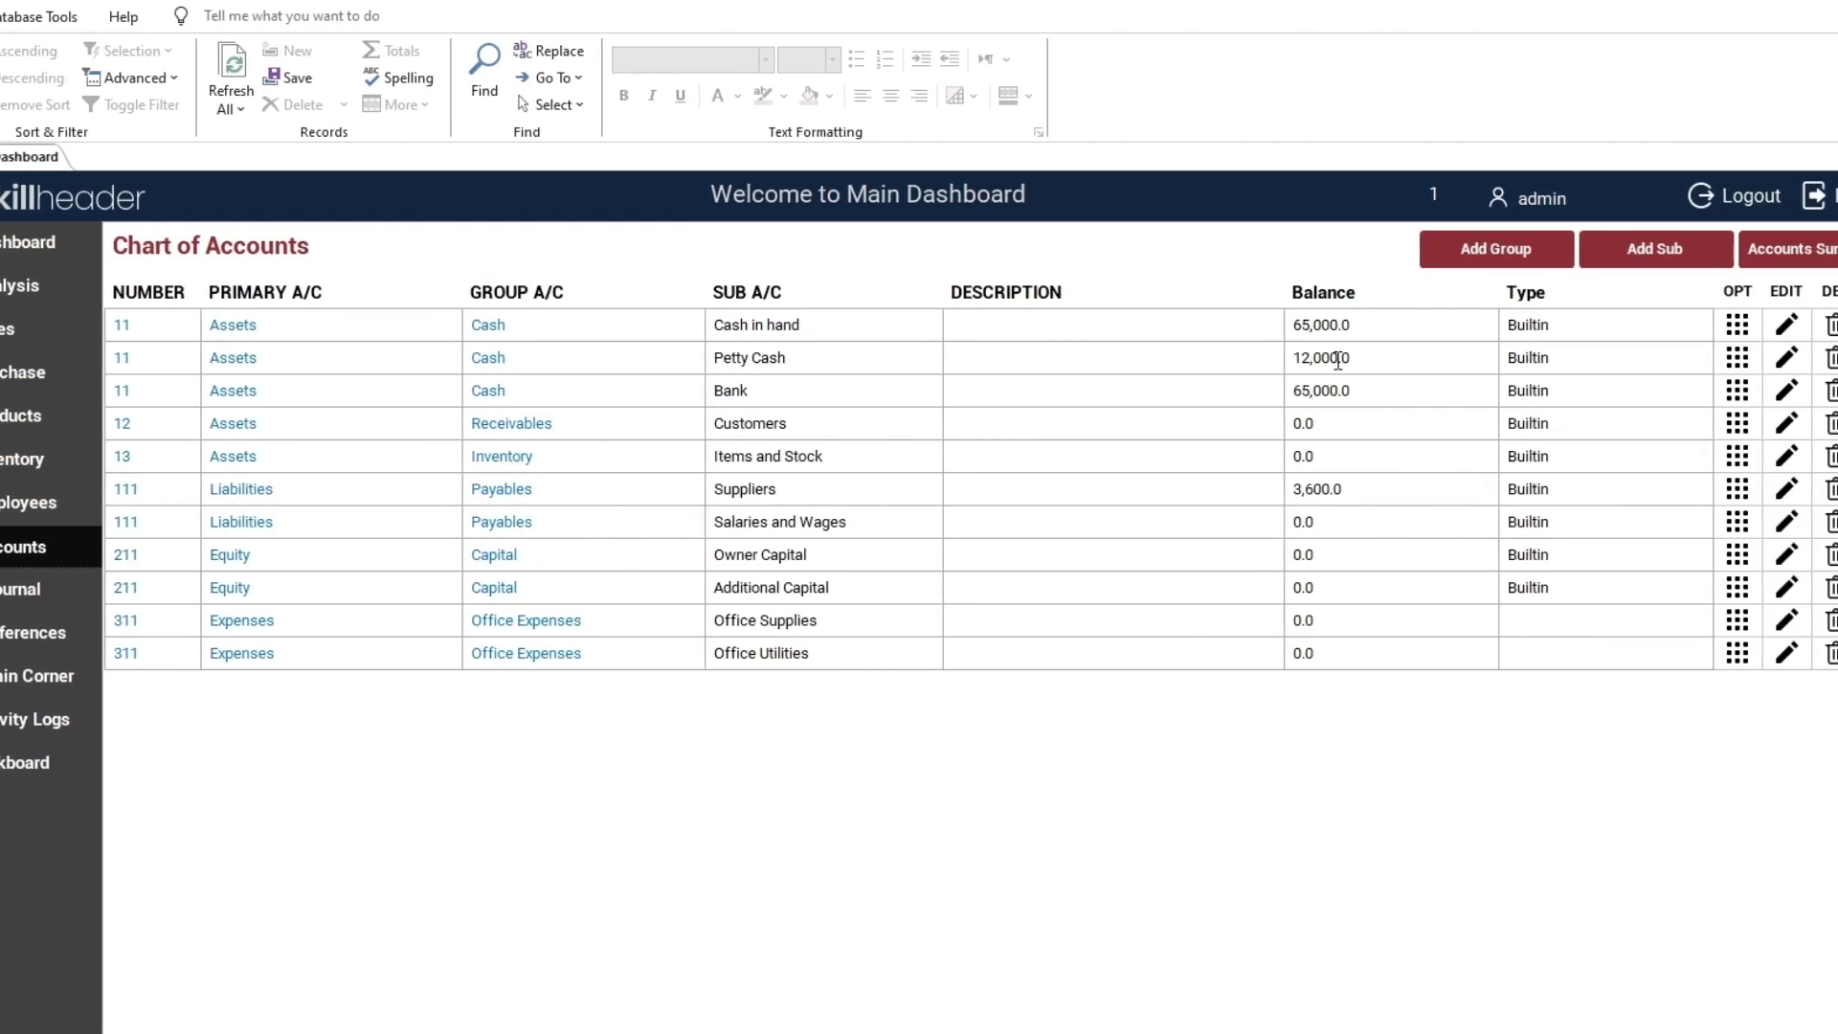
pyautogui.click(1716, 490)
pyautogui.click(1080, 333)
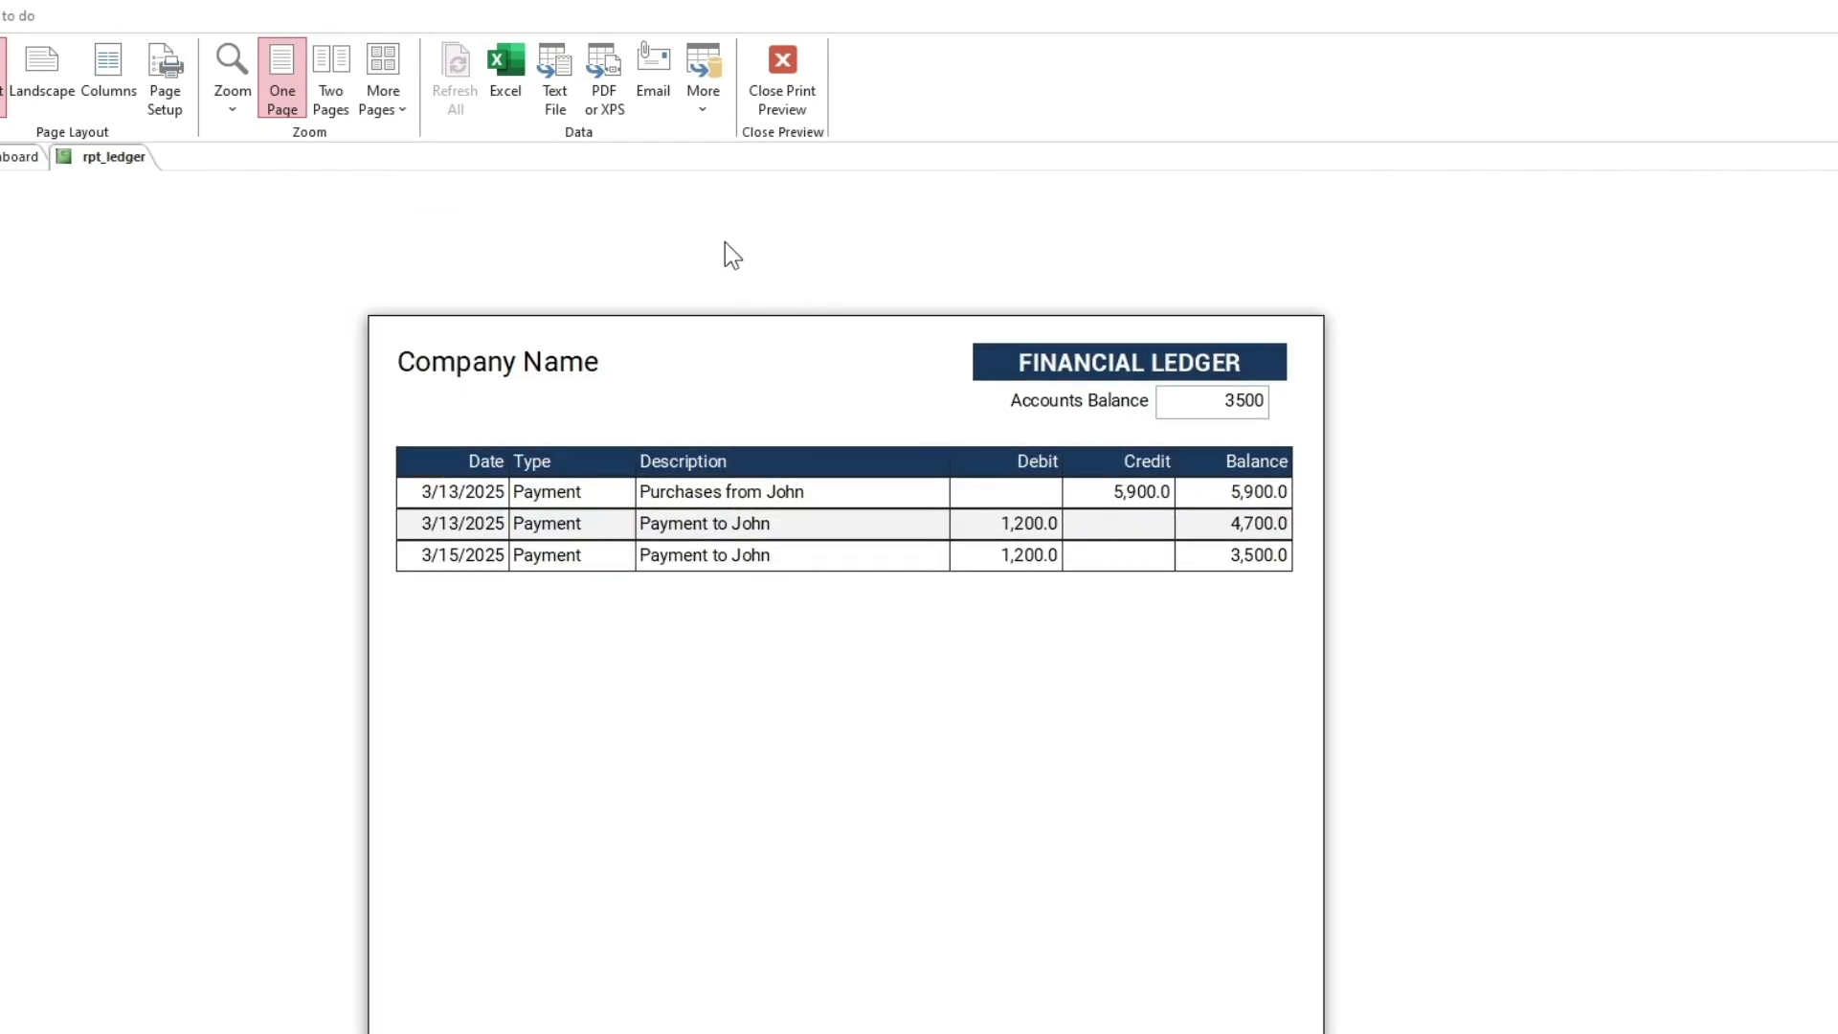
pyautogui.click(785, 82)
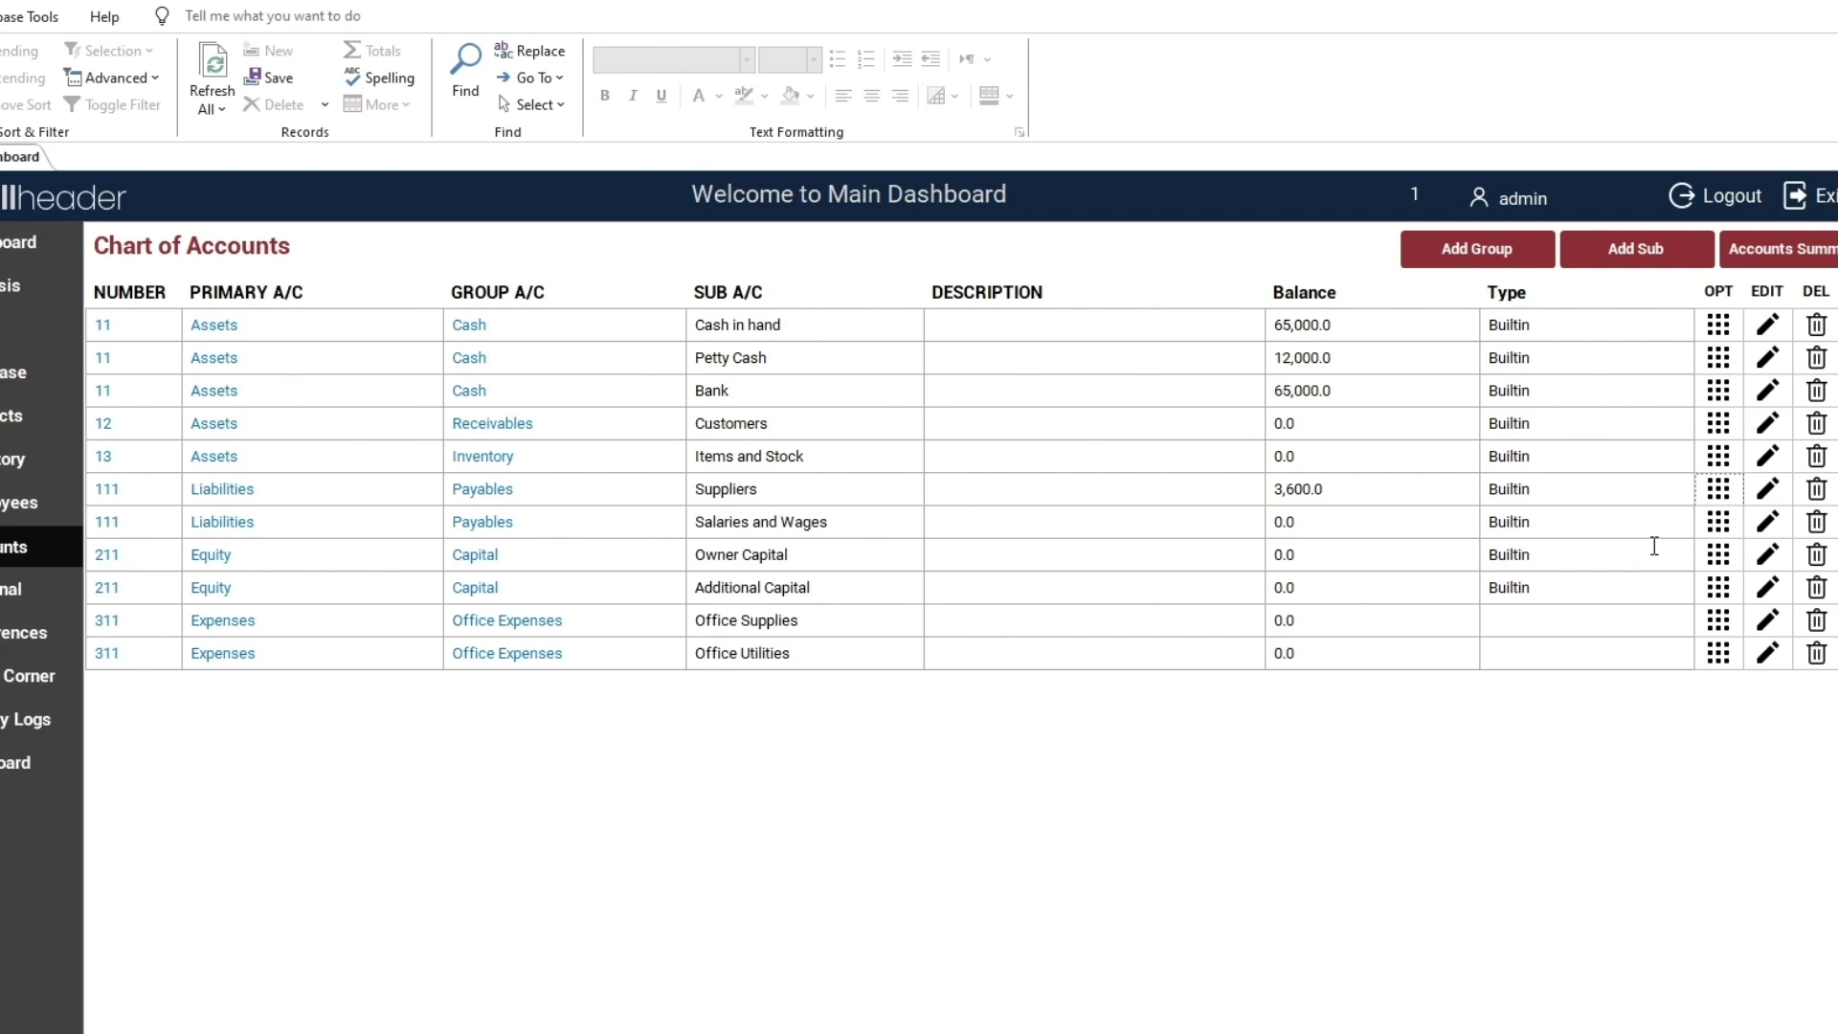
pyautogui.click(1718, 325)
pyautogui.click(994, 282)
pyautogui.scroll(2, 1019, 312)
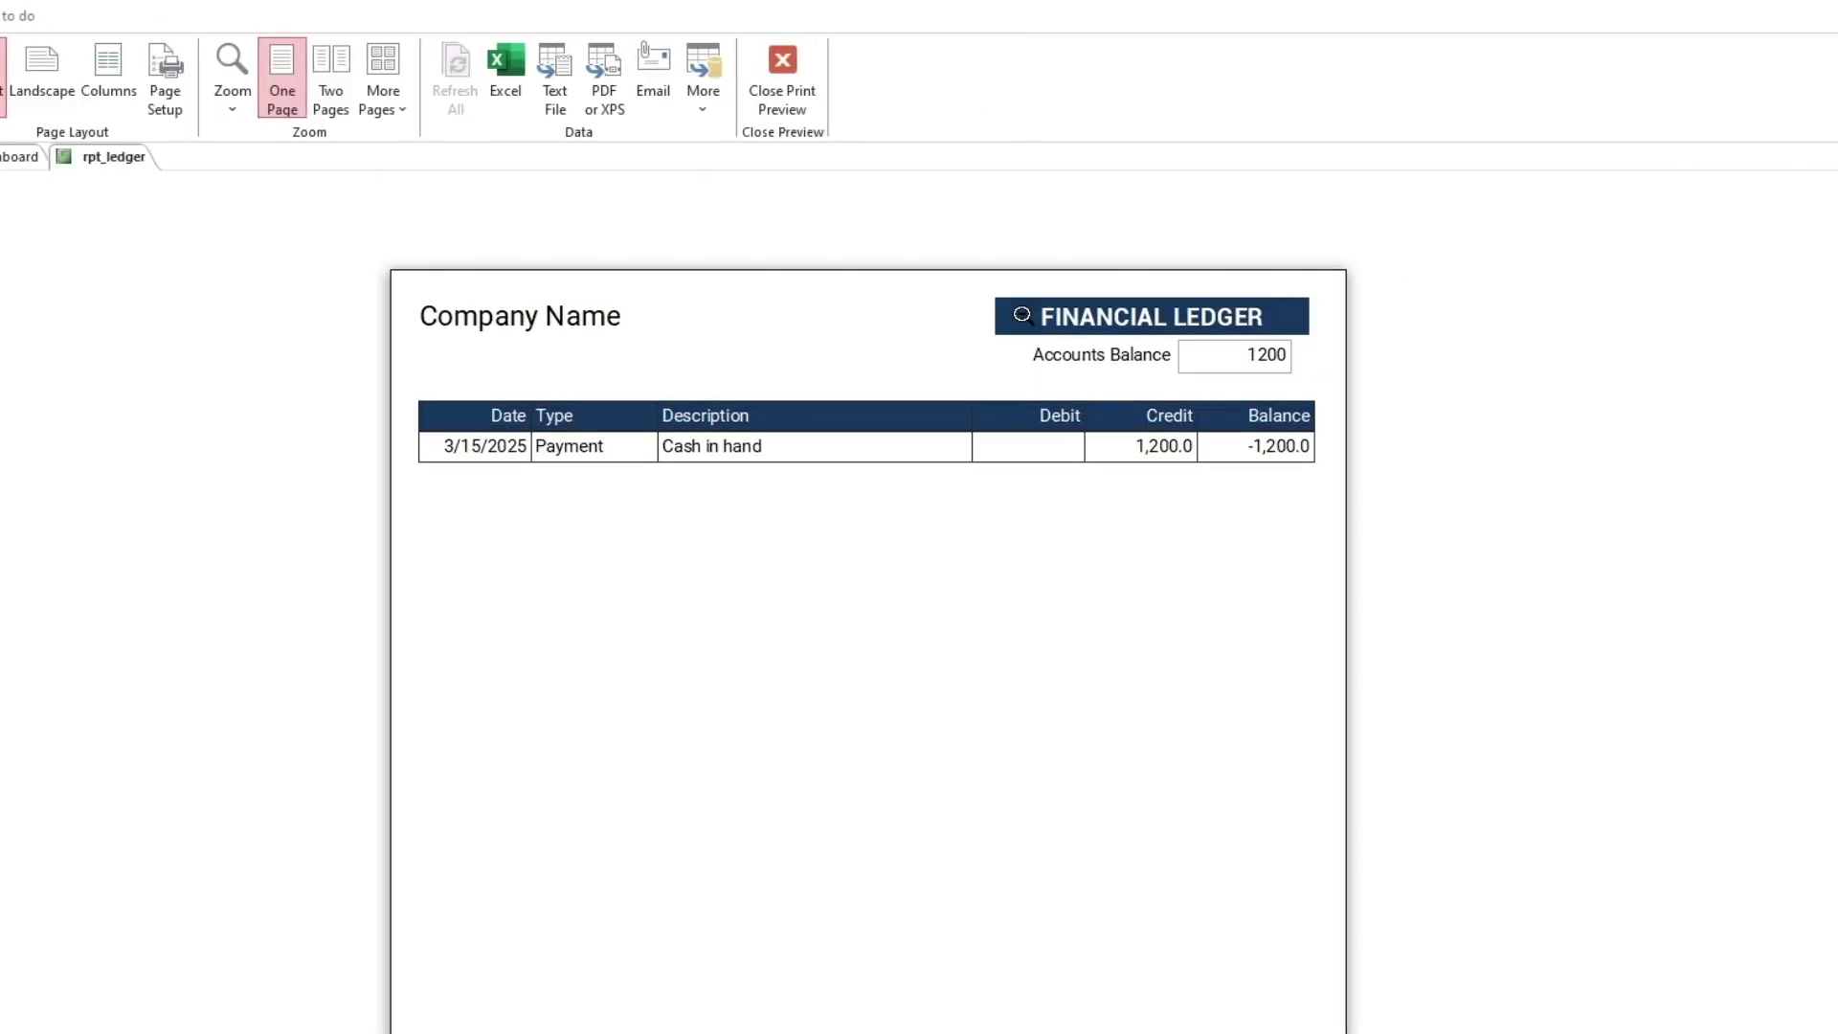
pyautogui.click(789, 95)
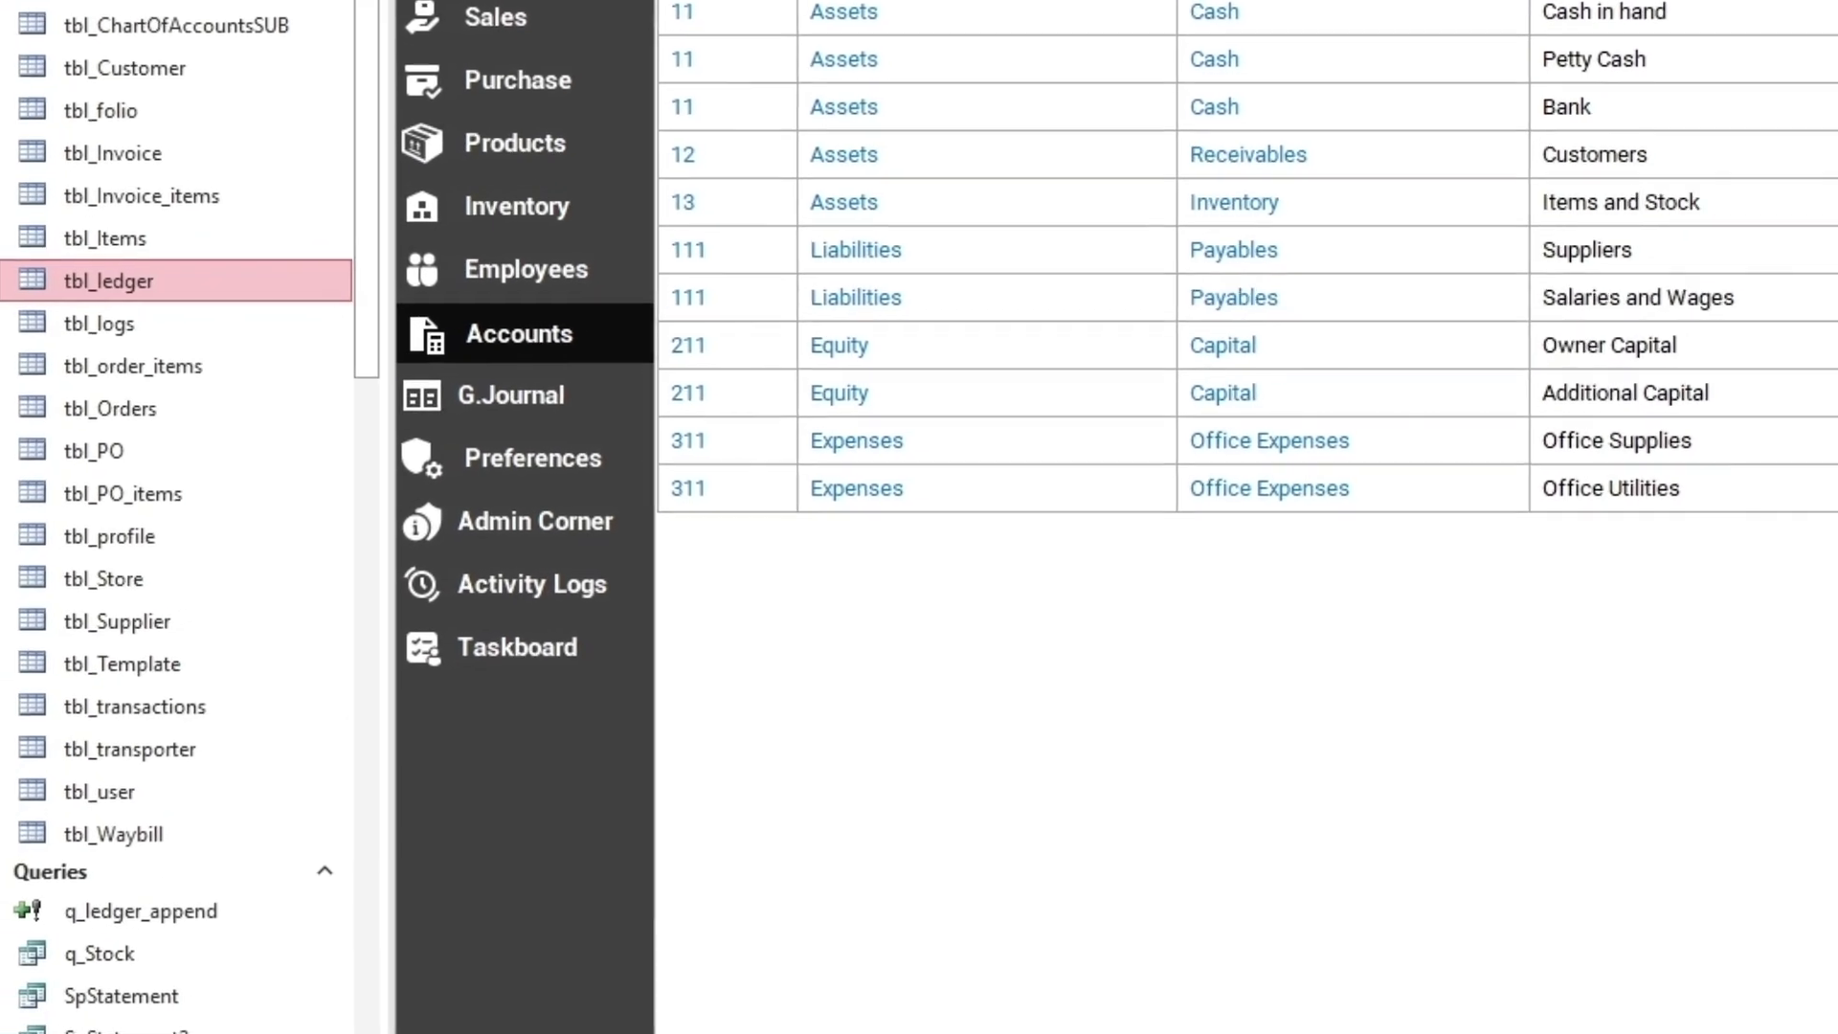
# Open the frm_BizStartup form from the Forms section of the navigation pane
pyautogui.scroll(-6, 144, 861)
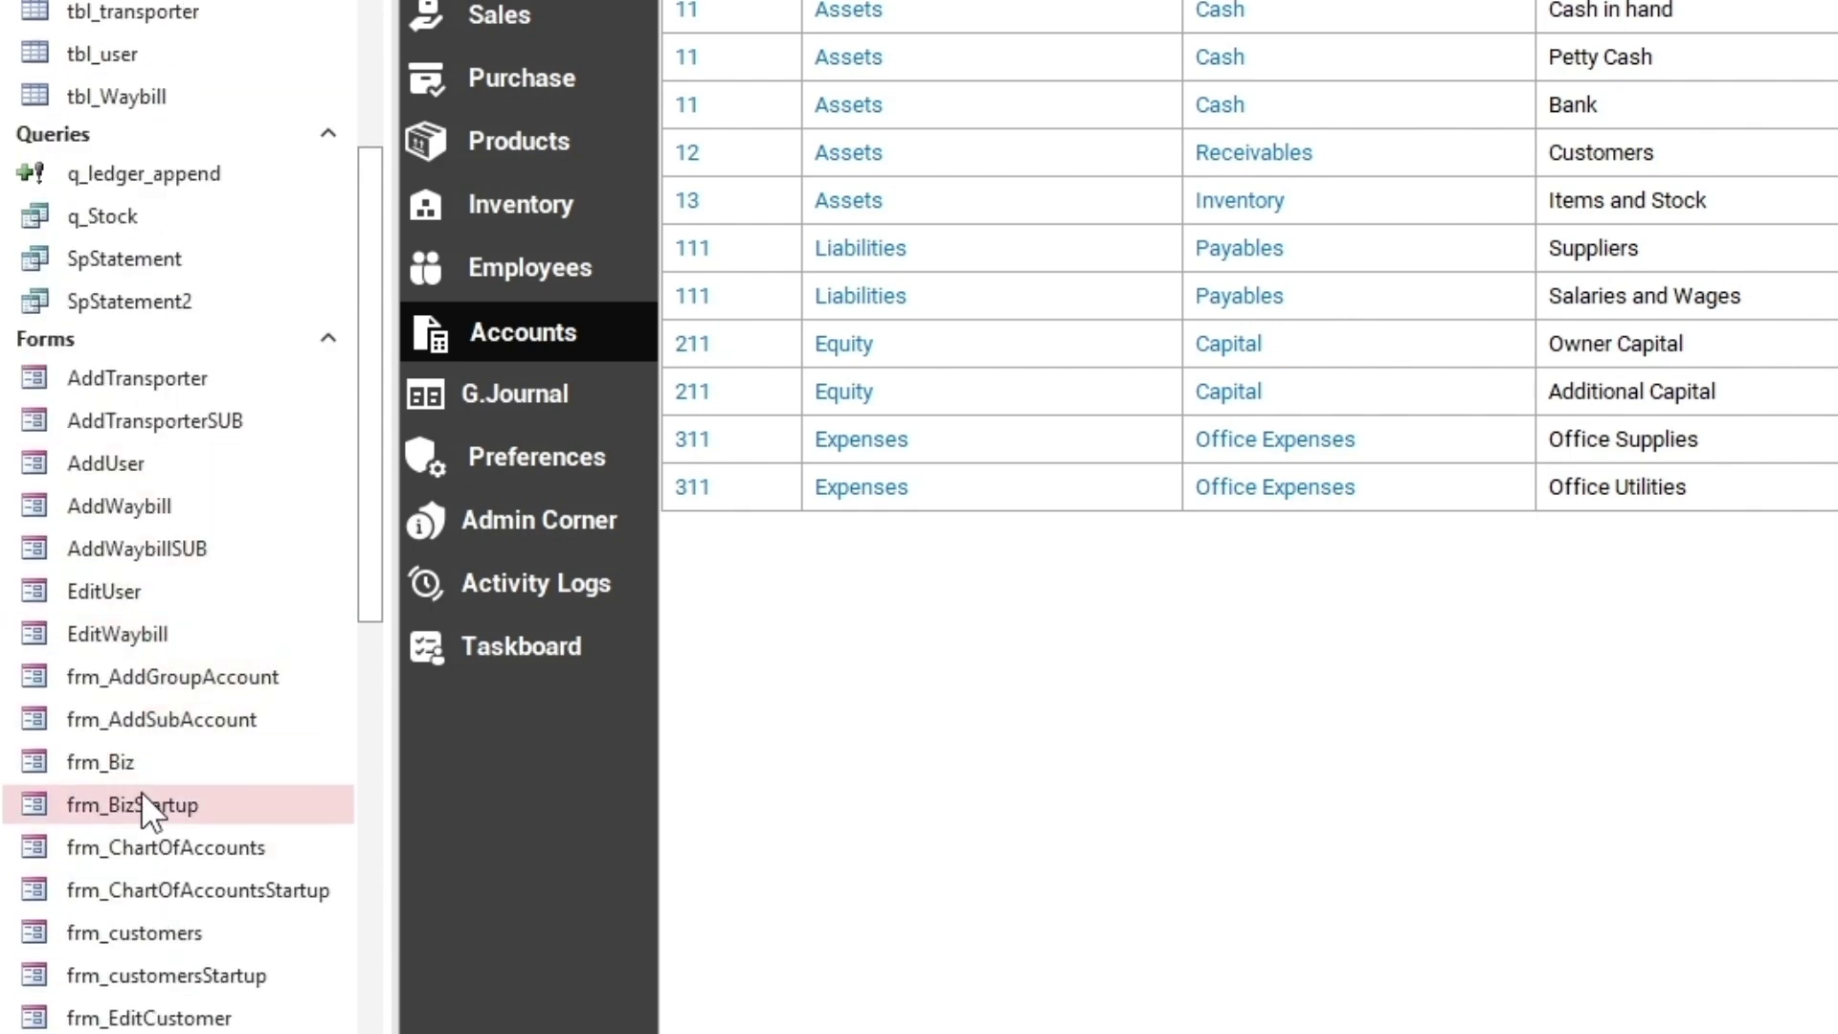
pyautogui.click(109, 806)
pyautogui.doubleClick(107, 807)
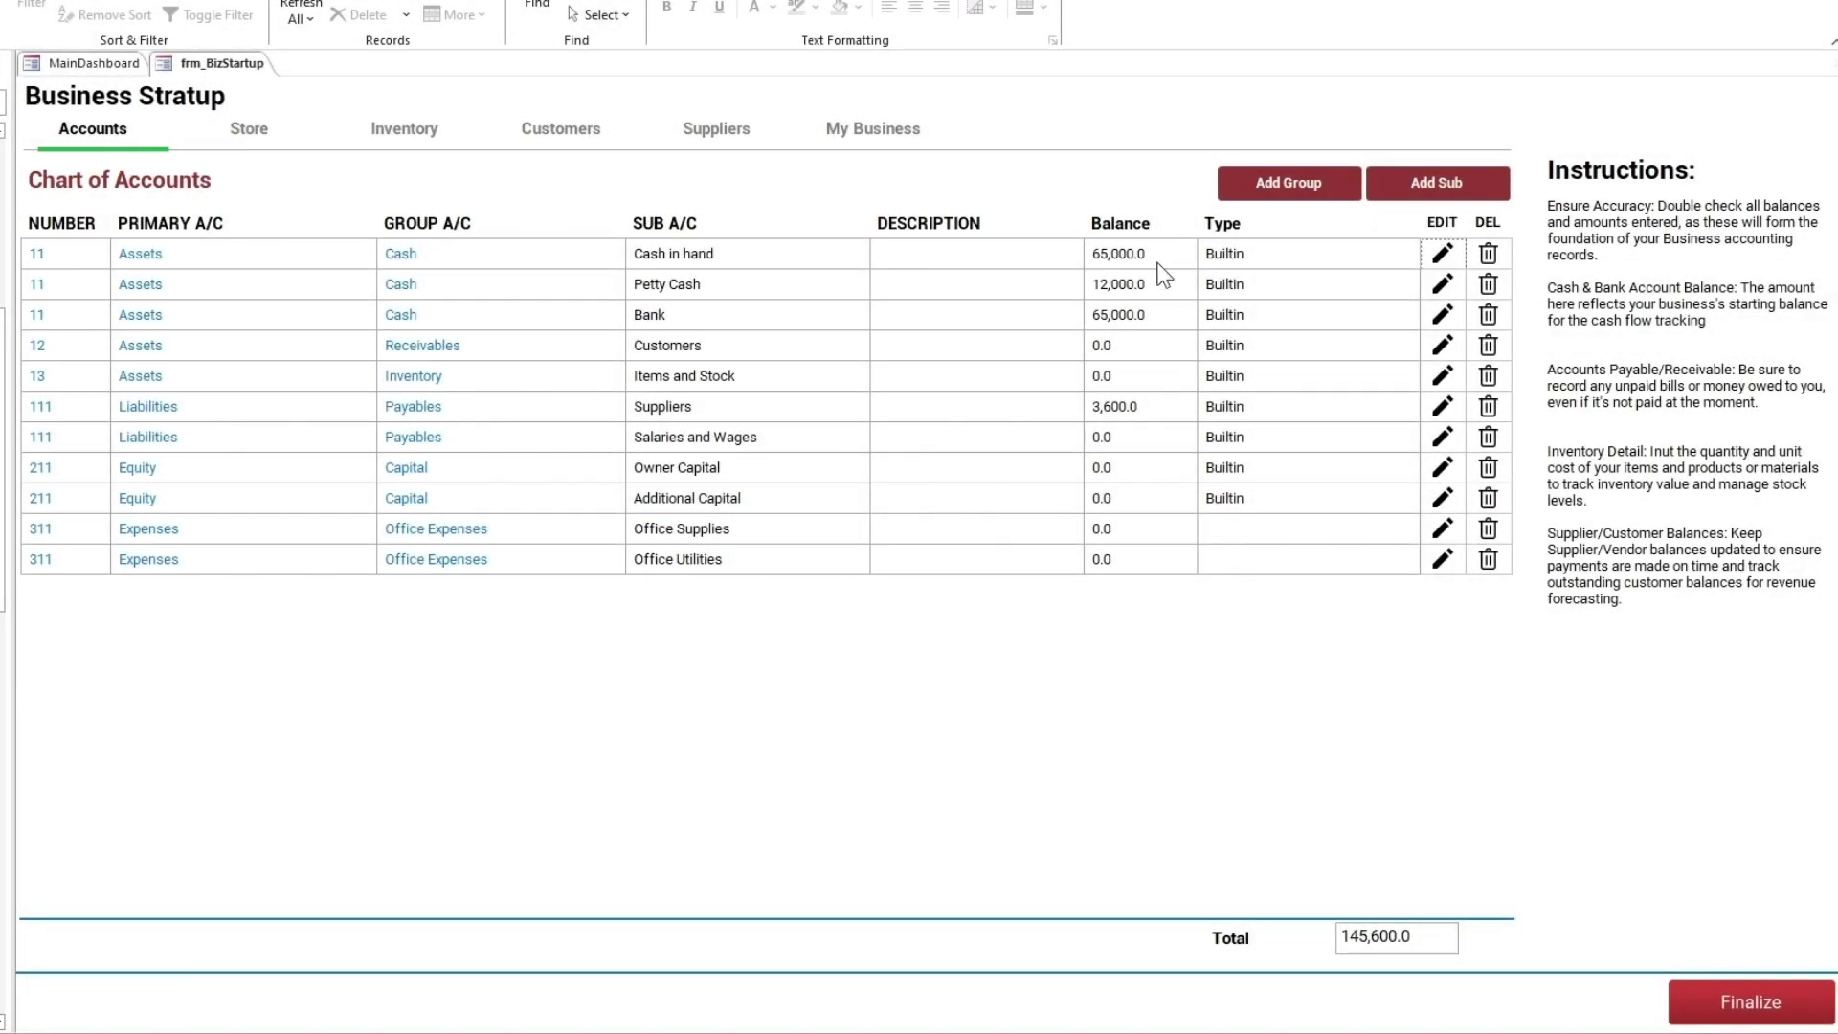
# Step through the Store, Inventory, Customers and Suppliers pages to the blank My Business details
pyautogui.click(251, 130)
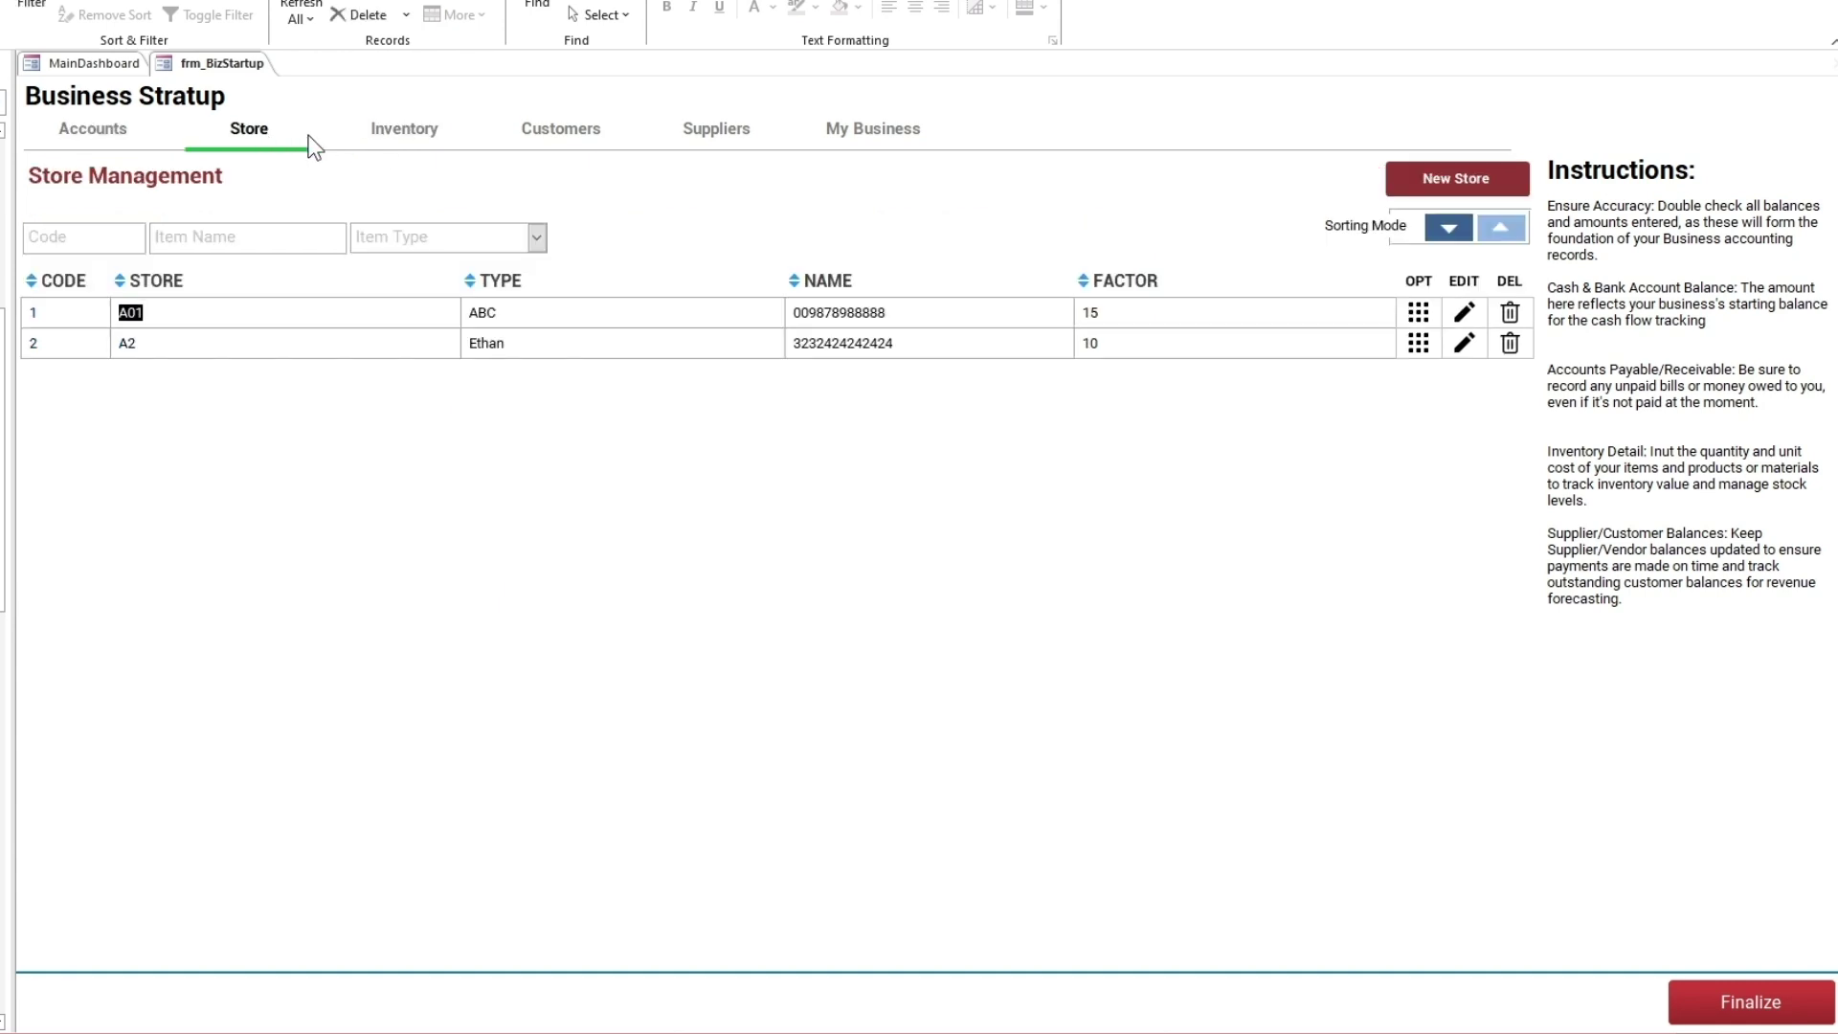
pyautogui.click(412, 138)
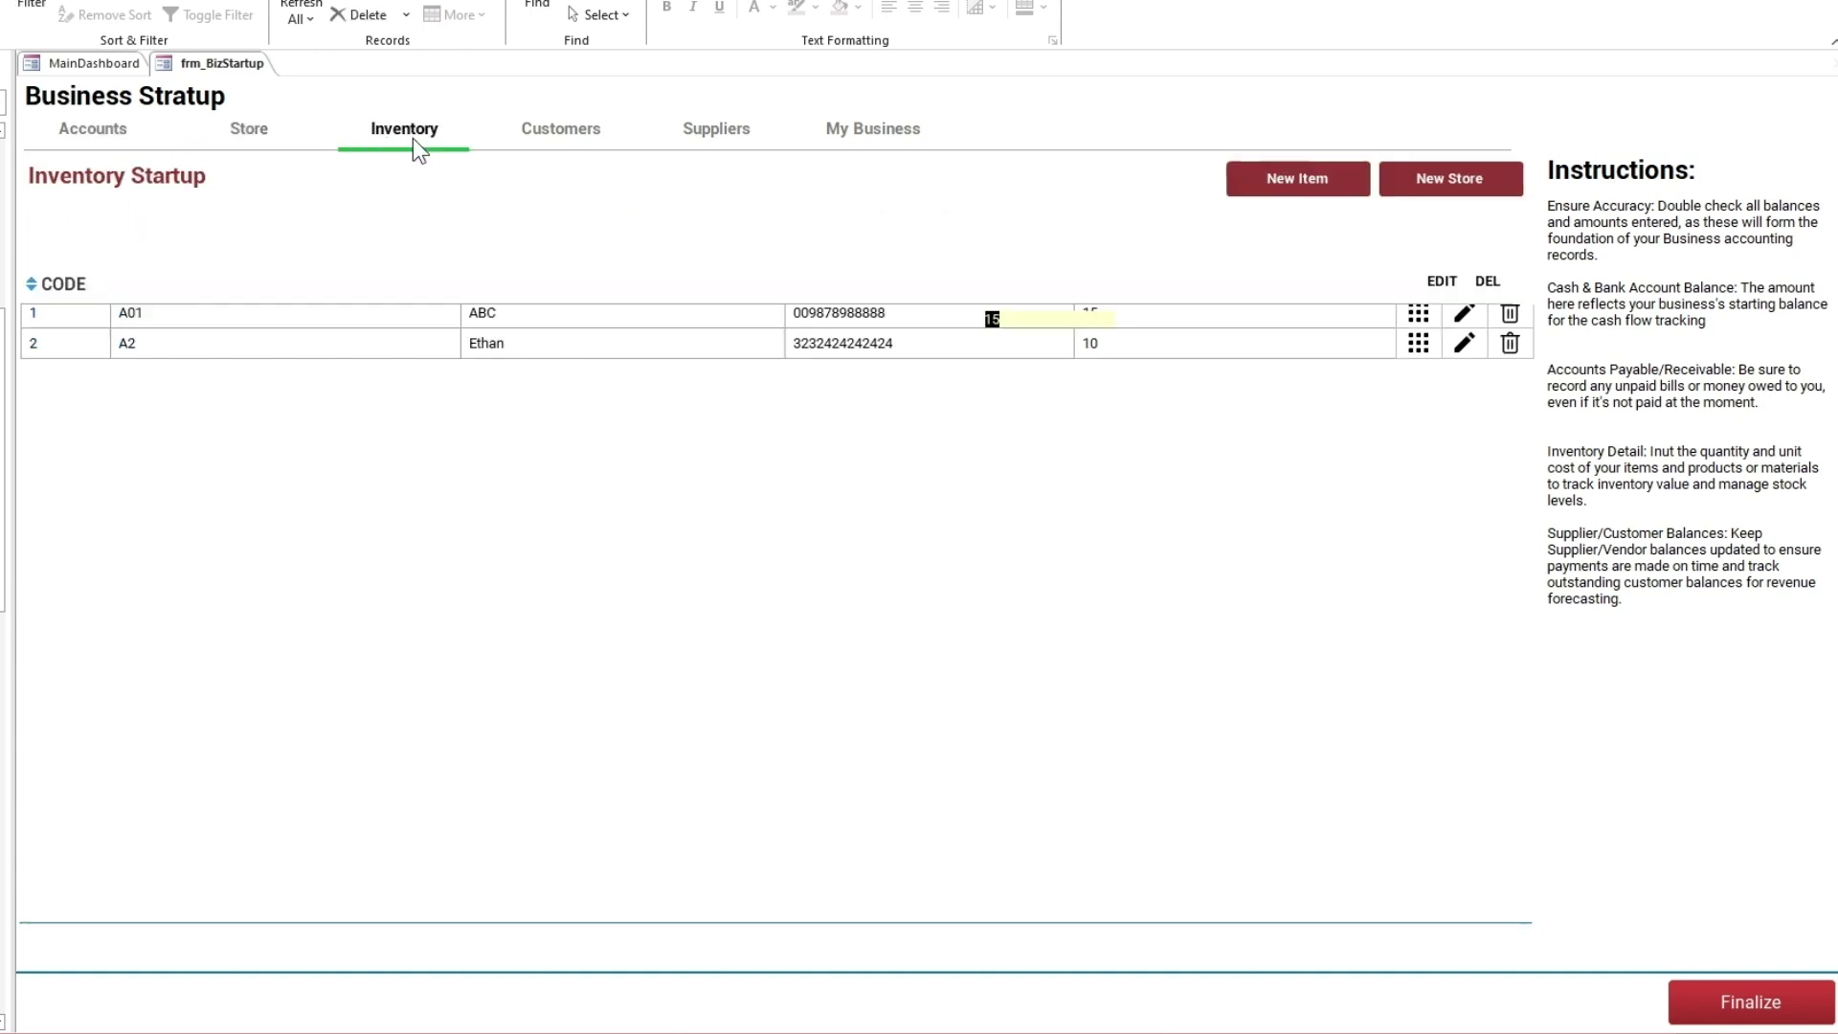
pyautogui.click(563, 140)
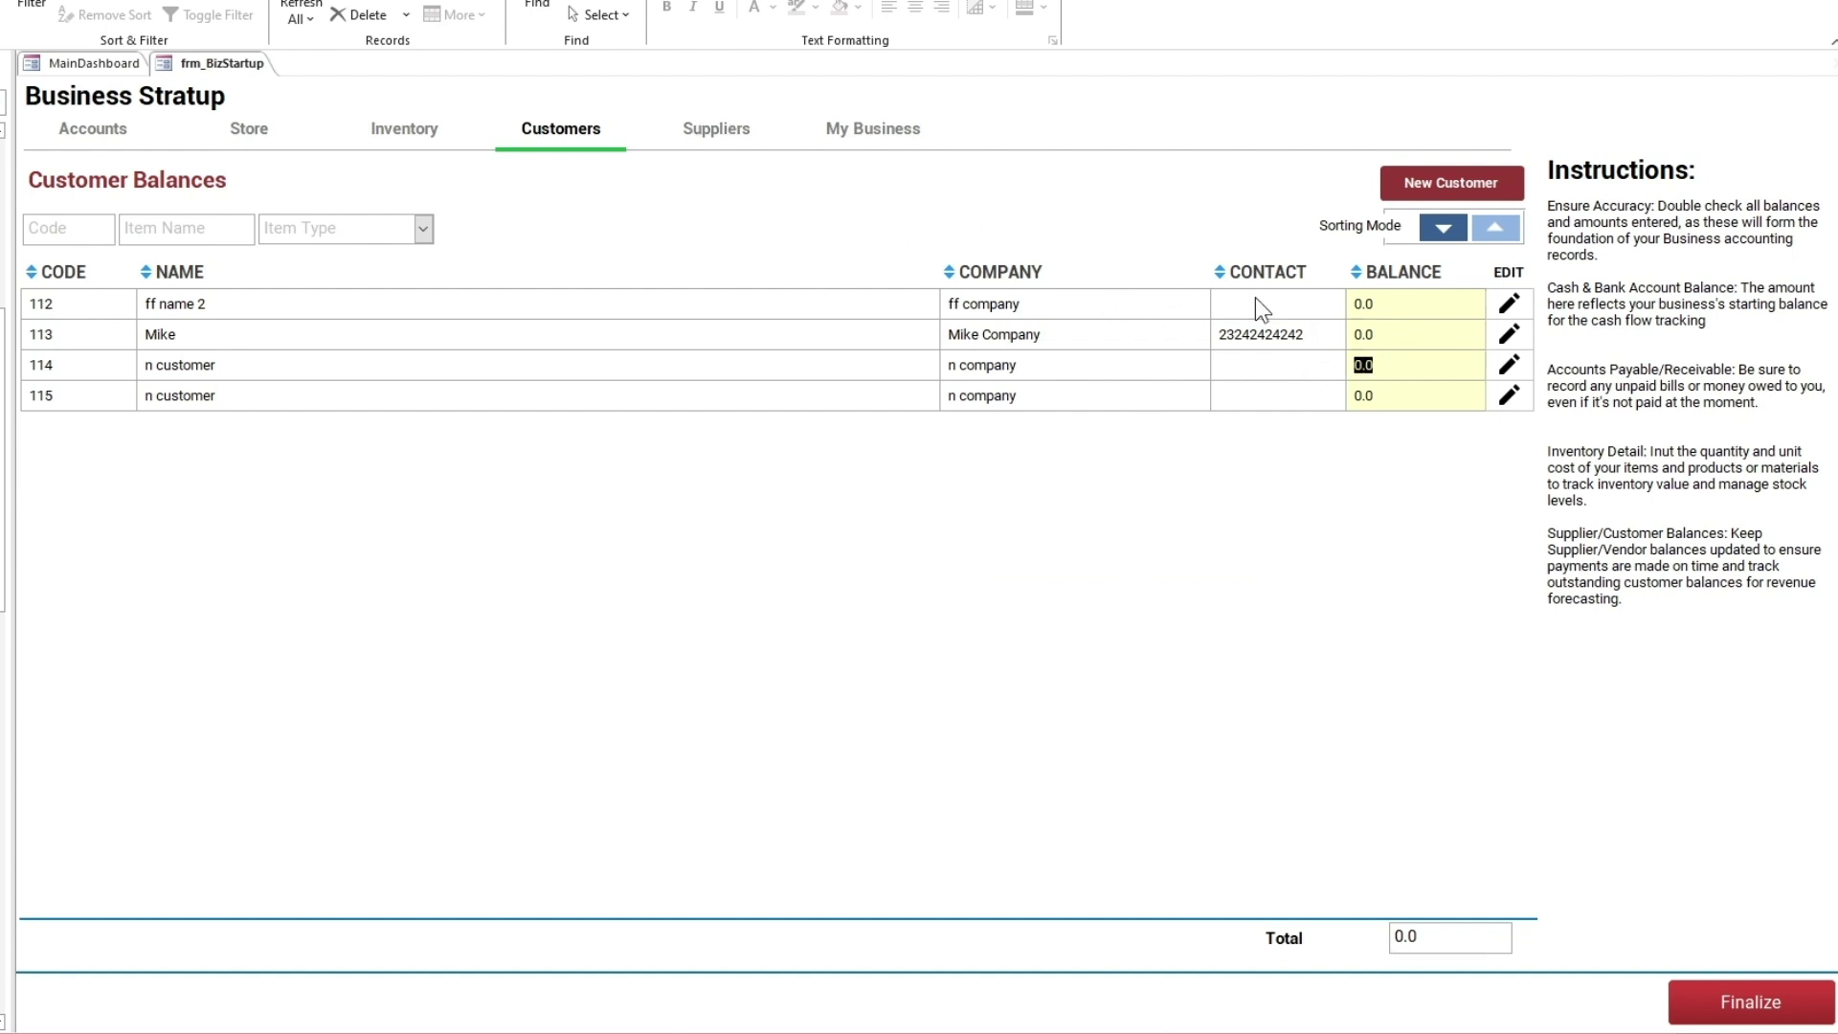
pyautogui.click(734, 138)
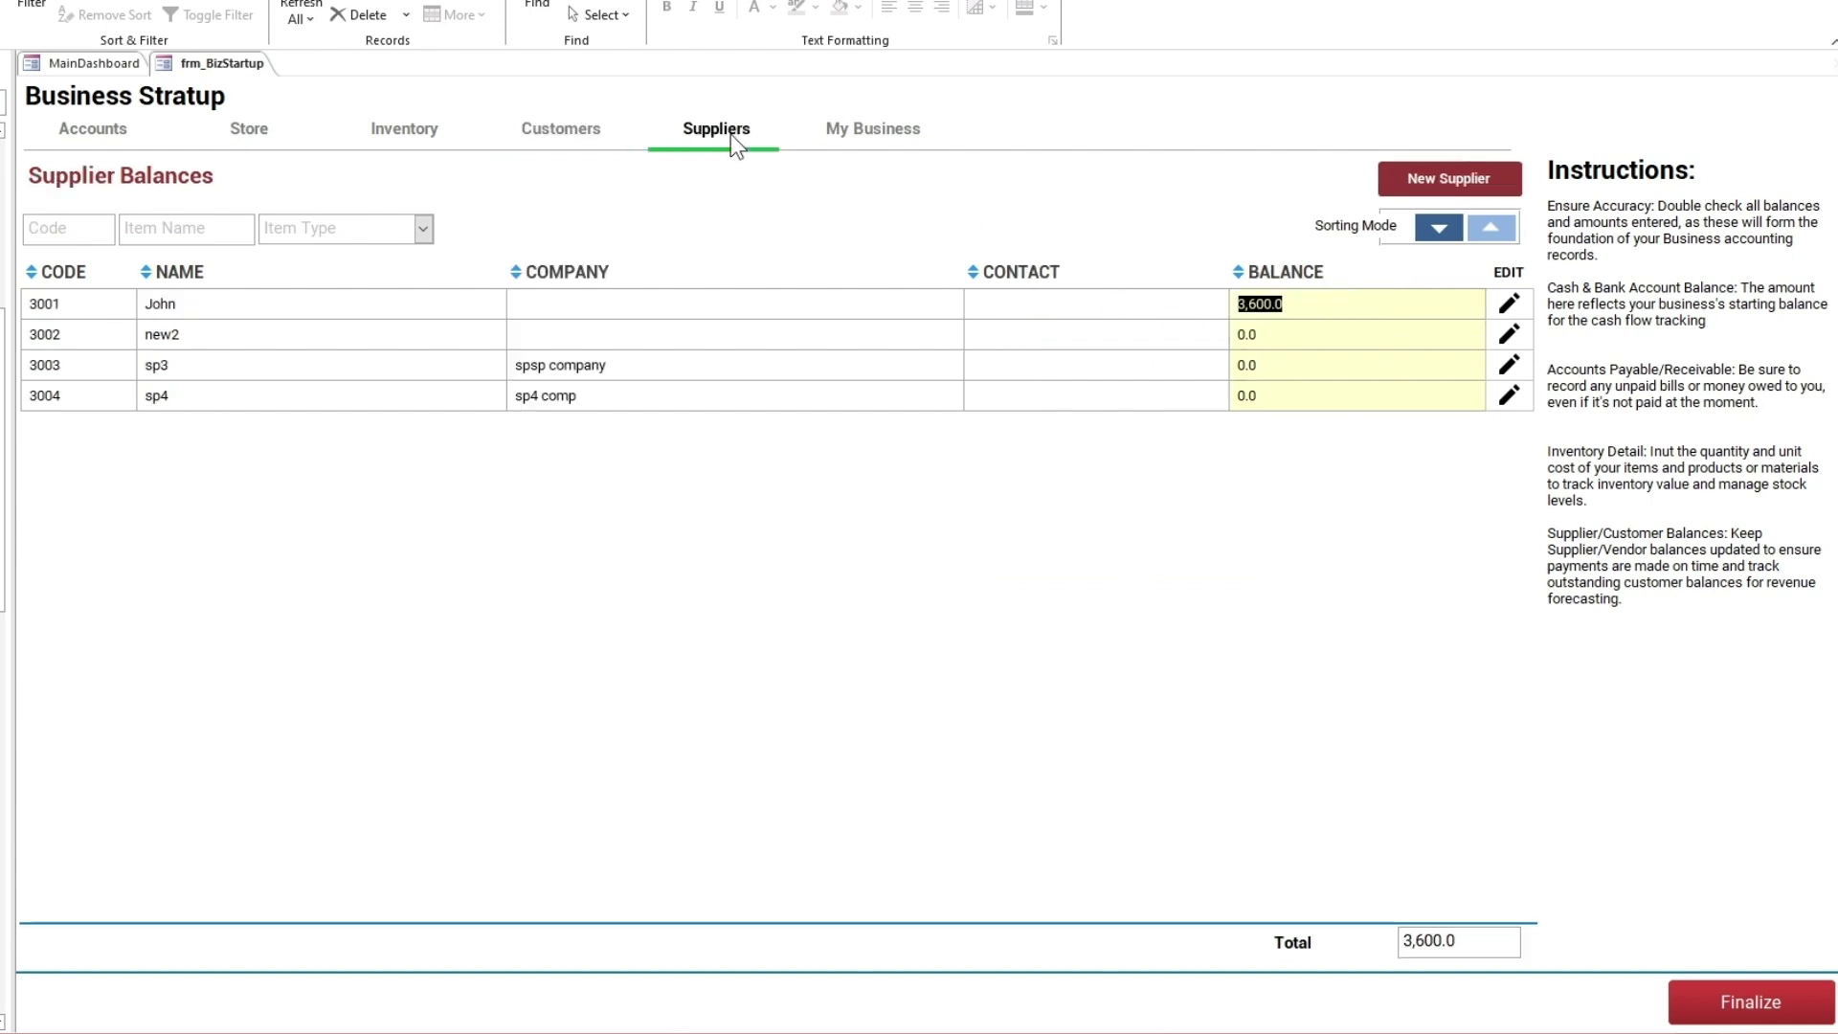
pyautogui.click(870, 134)
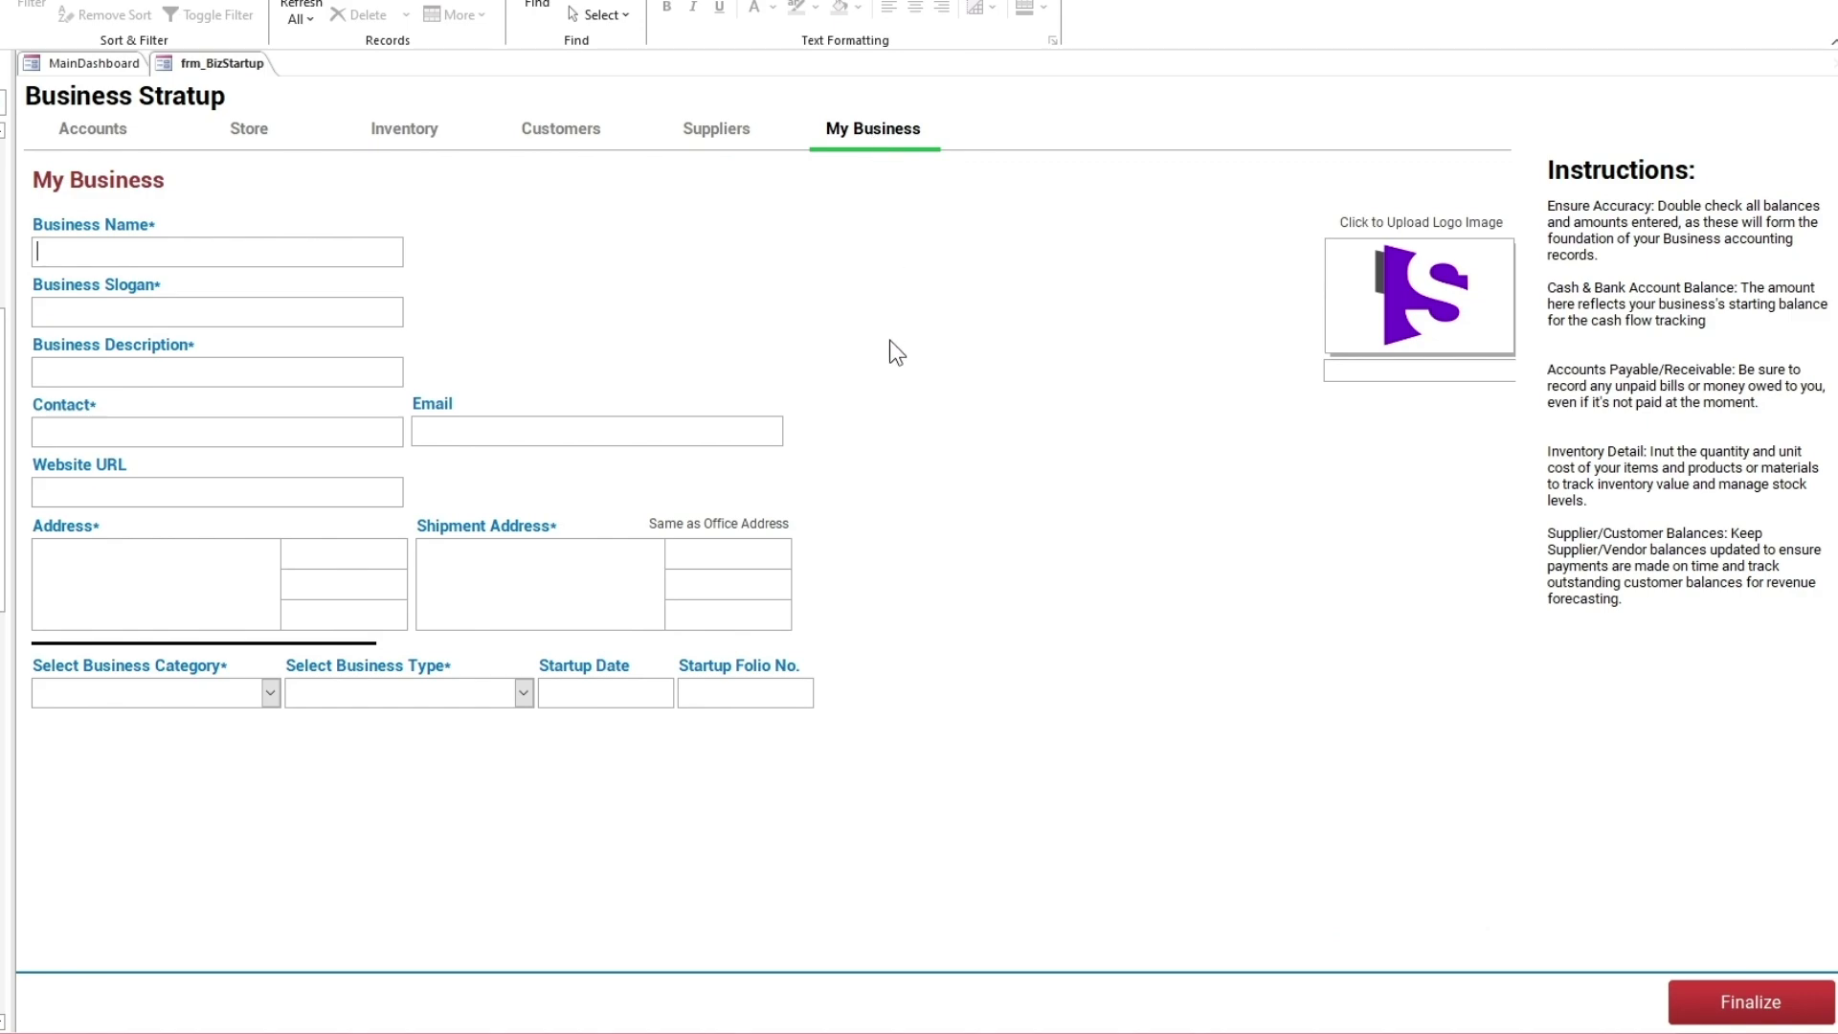